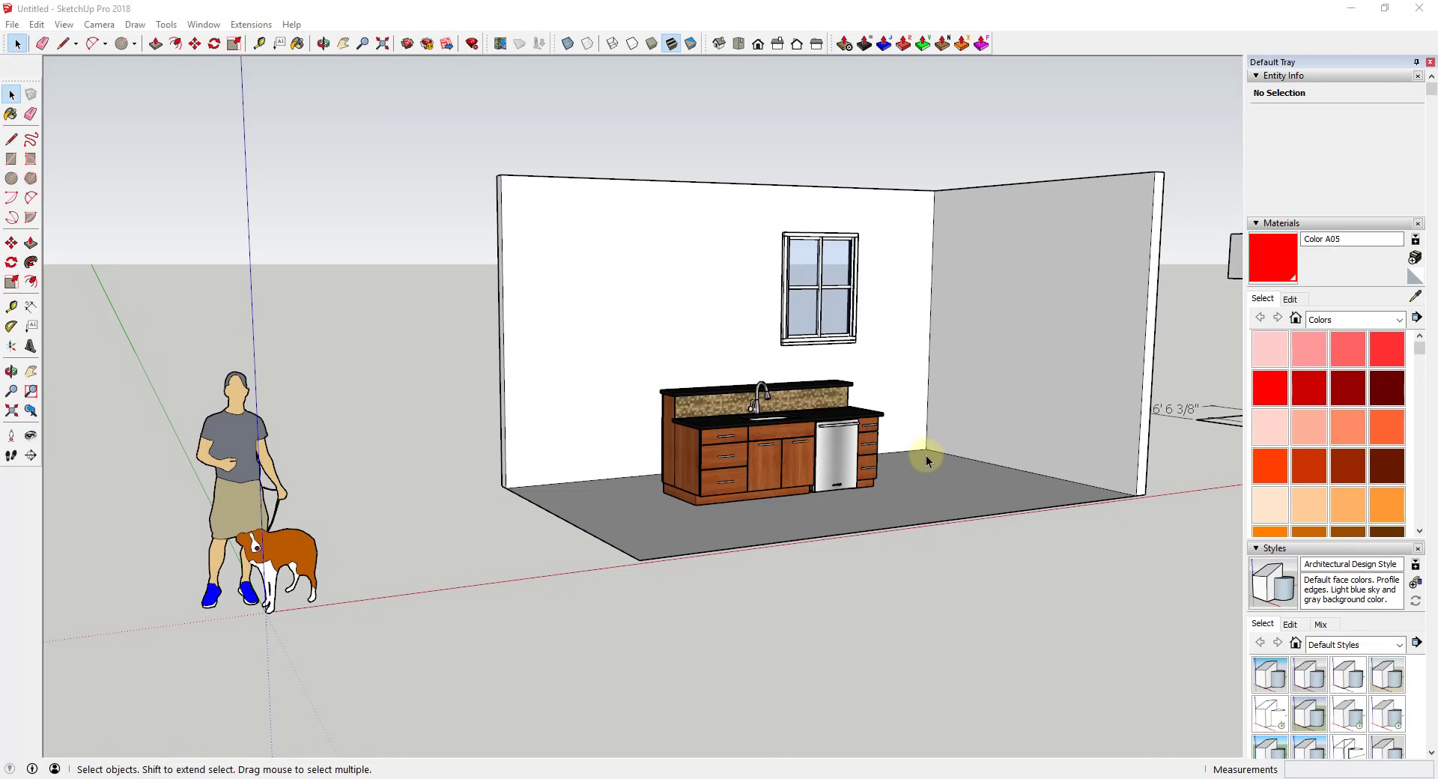
left_click(878, 462)
left_click(904, 462)
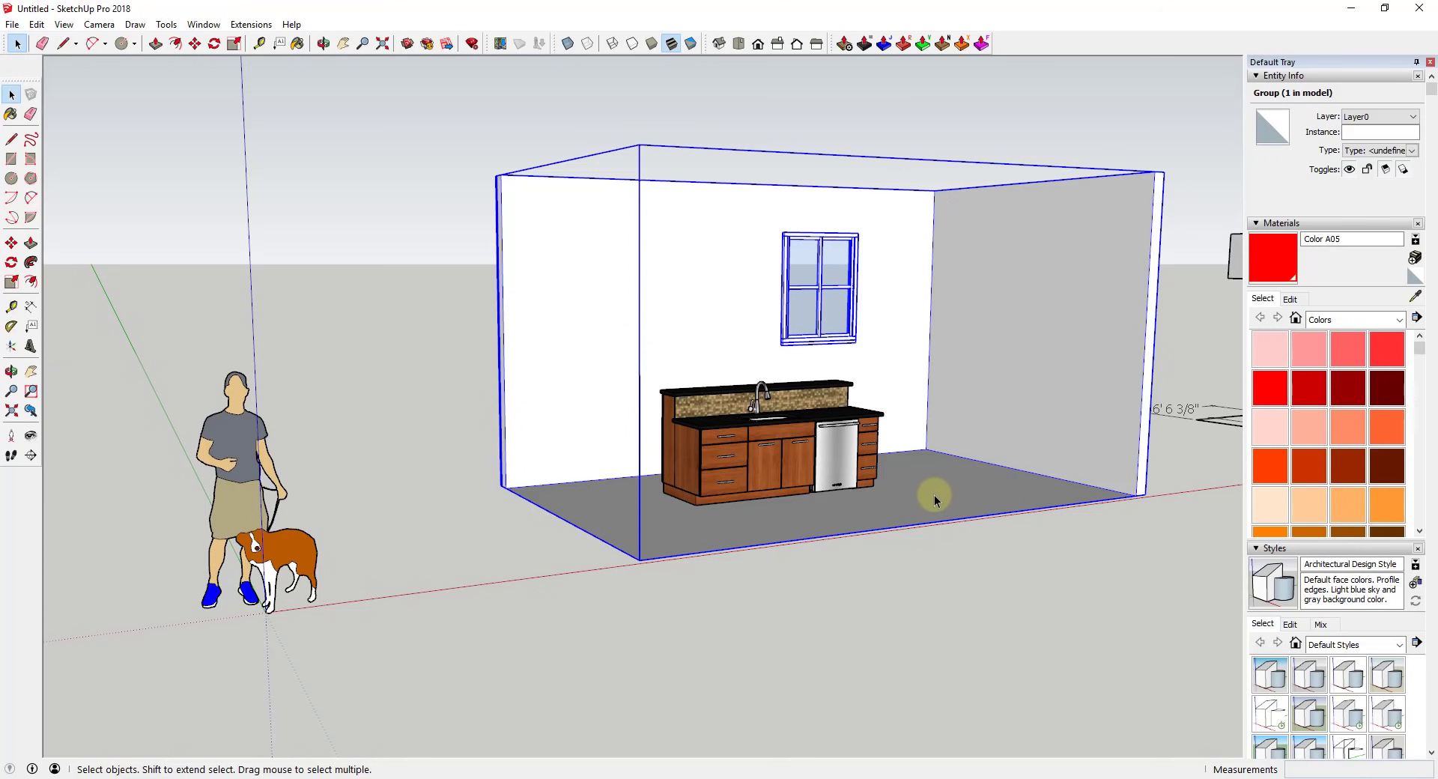
scroll(929, 491, "down", 3)
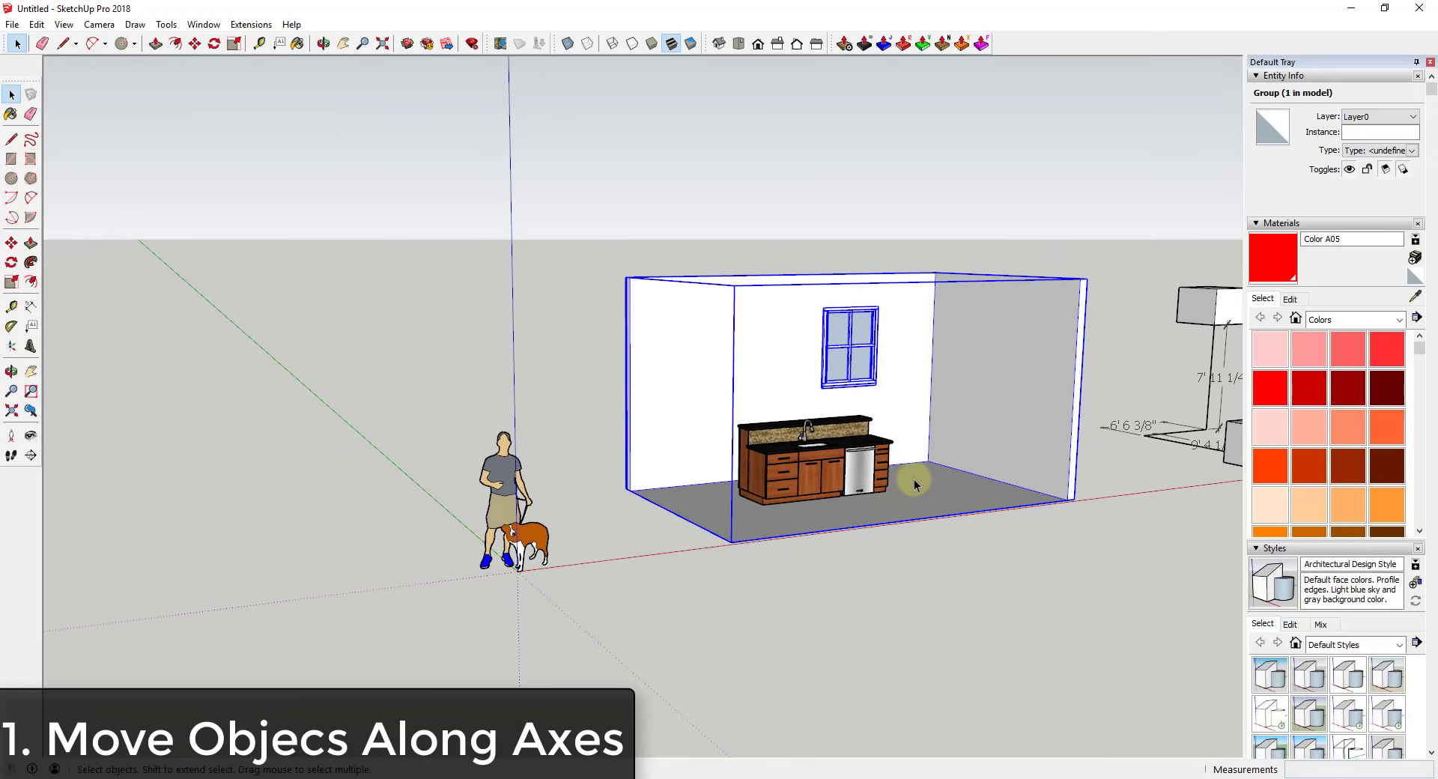
scroll(908, 475, "up", 2)
middle_click_drag(926, 476, 828, 504)
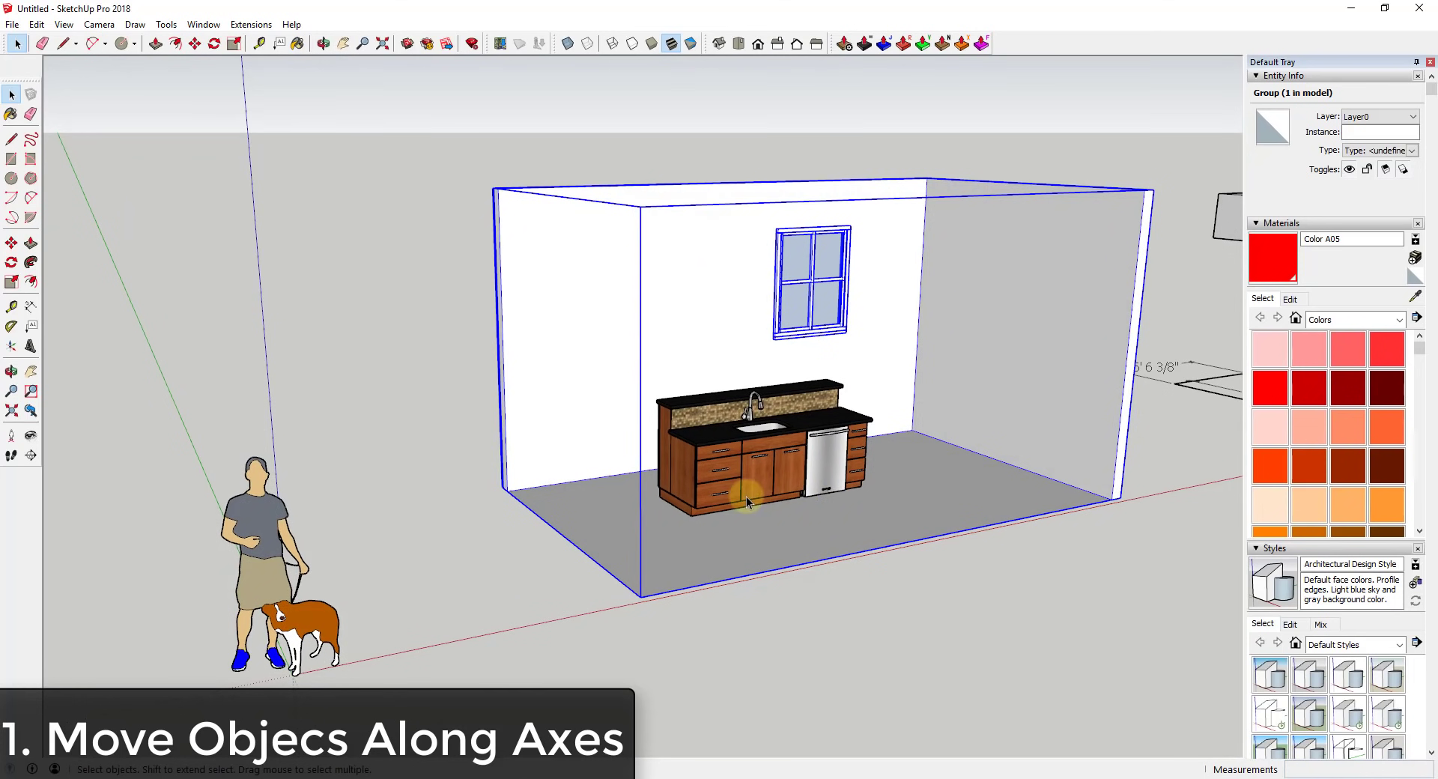
mouse_move(672, 498)
middle_mouse_down()
mouse_move(682, 490)
mouse_move(659, 484)
middle_mouse_up()
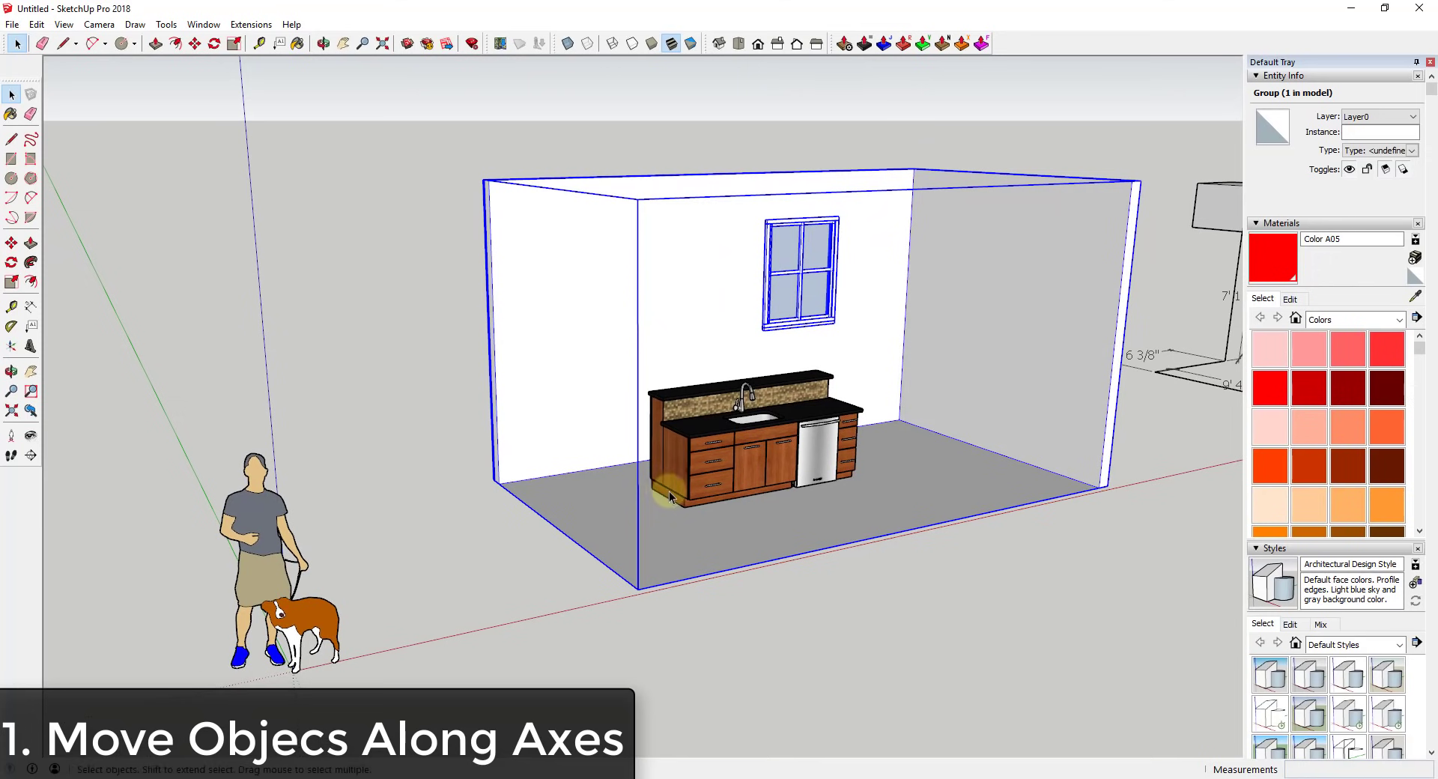
Try to move the kitchen cabinet unit freely toward the back wall by eye, starting from its front lower corner
key("m")
scroll(637, 485, "up", 5)
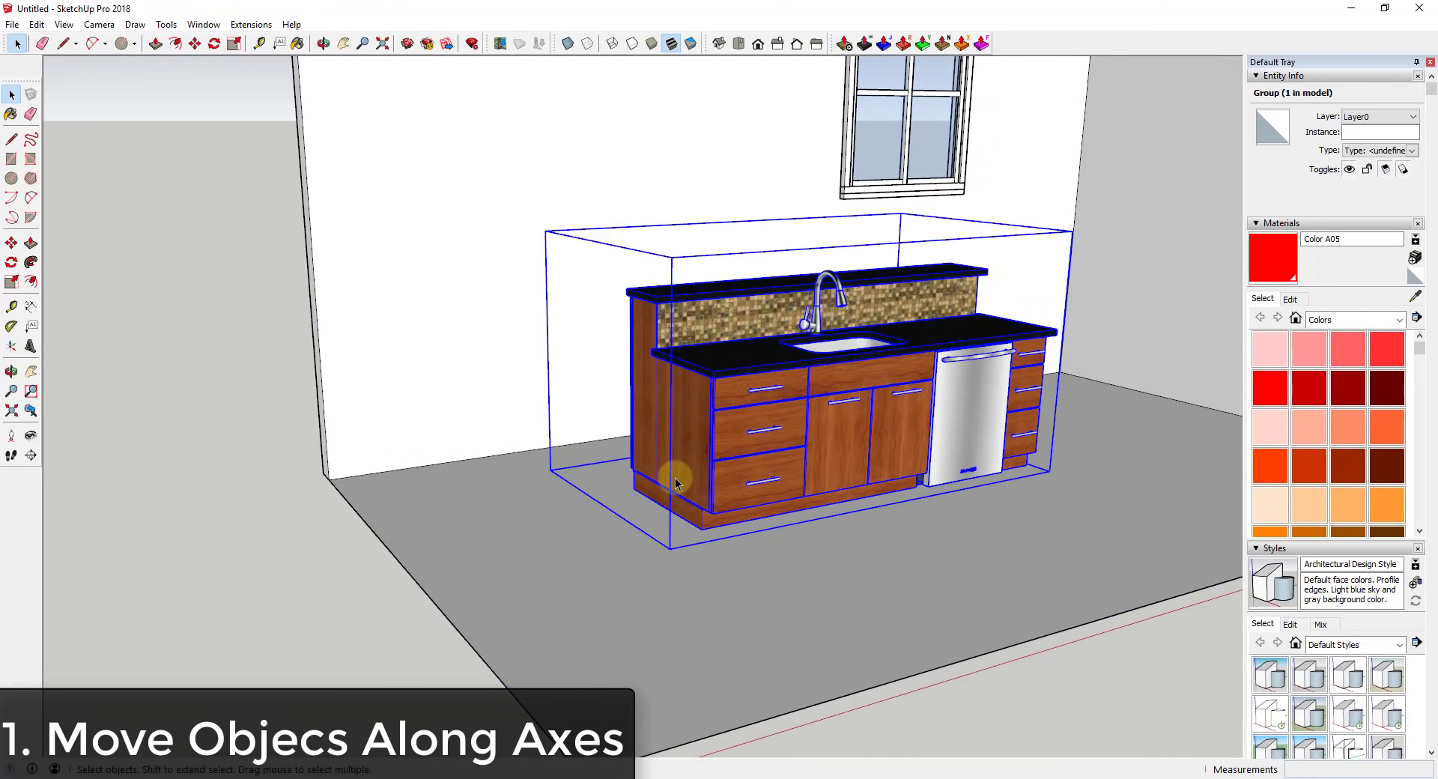
left_click(633, 495)
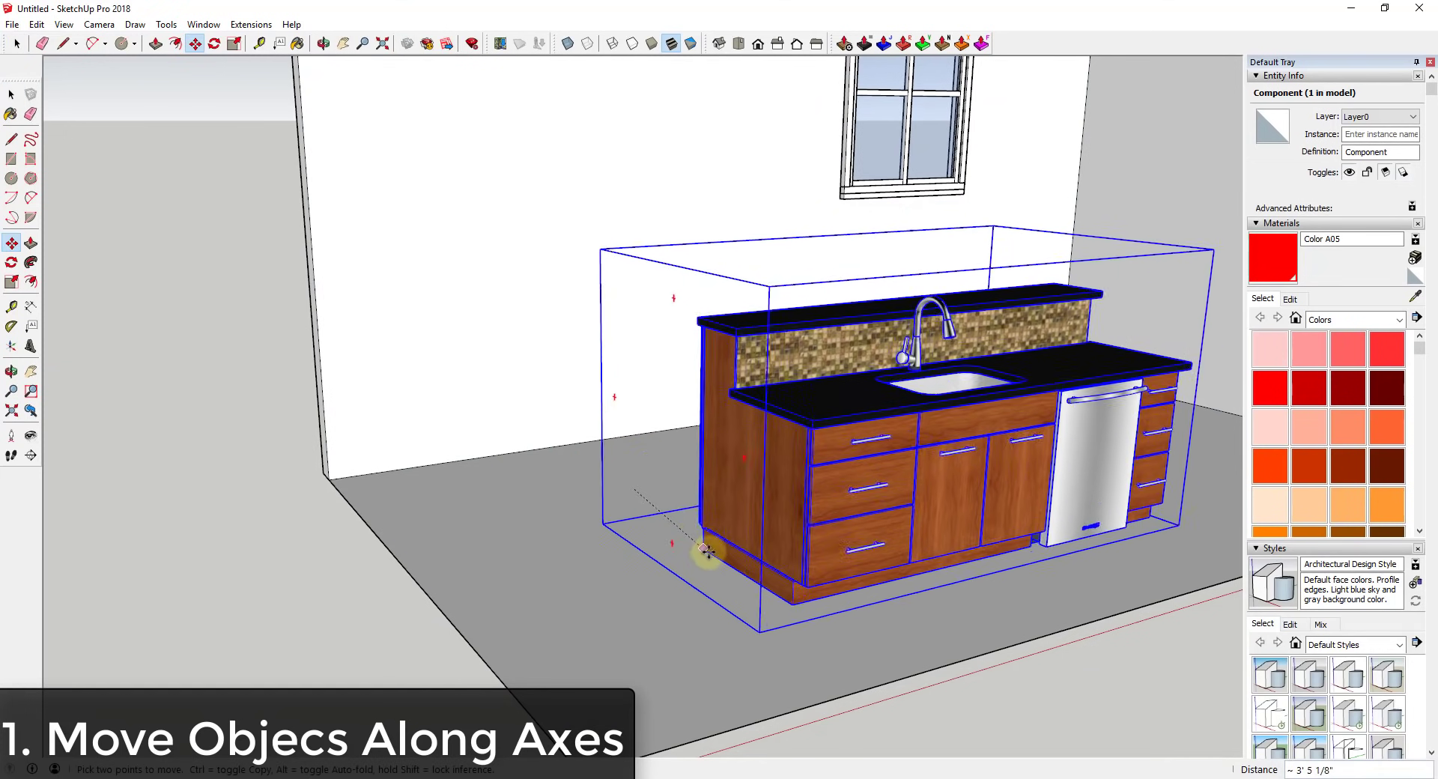
scroll(704, 540, "down", 3)
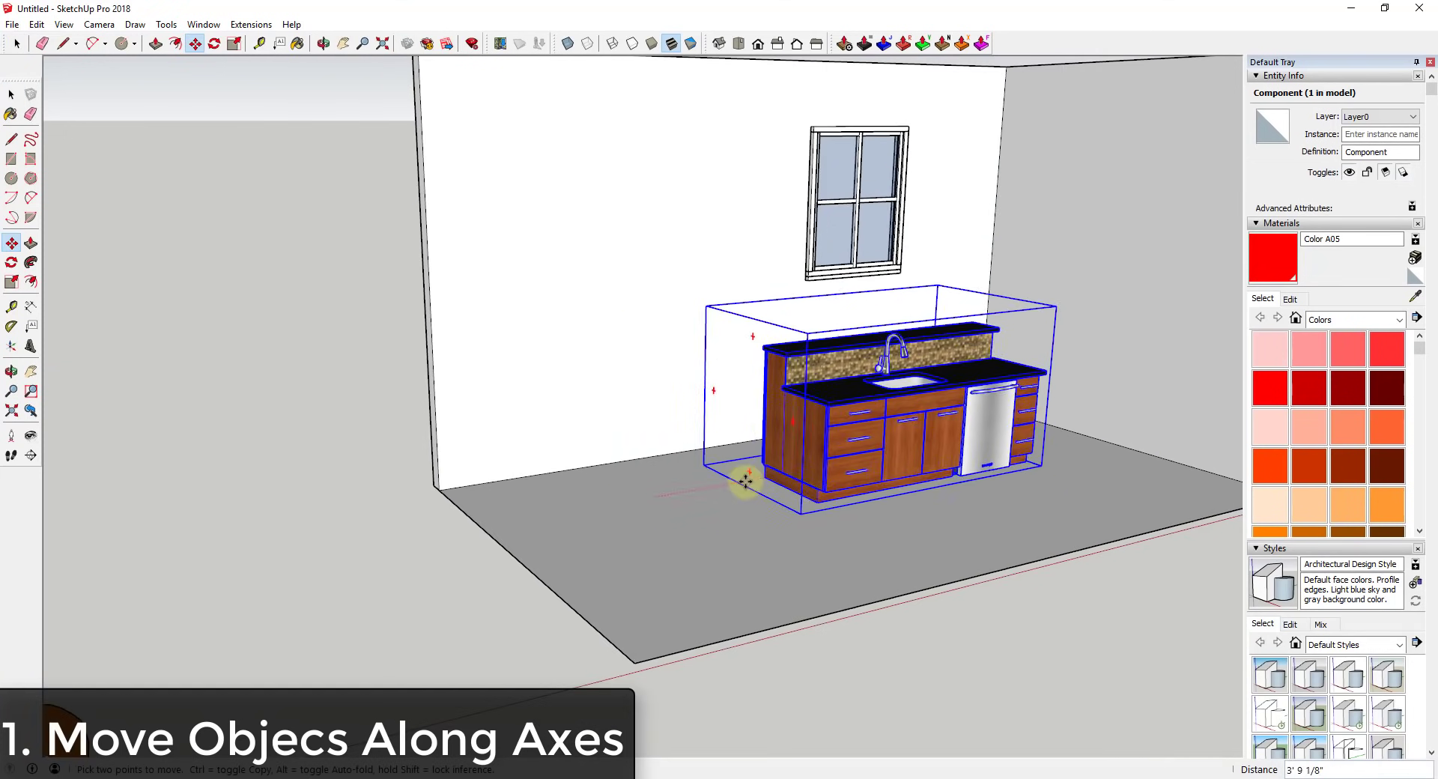
scroll(730, 524, "down", 5)
middle_click_drag(737, 491, 693, 491)
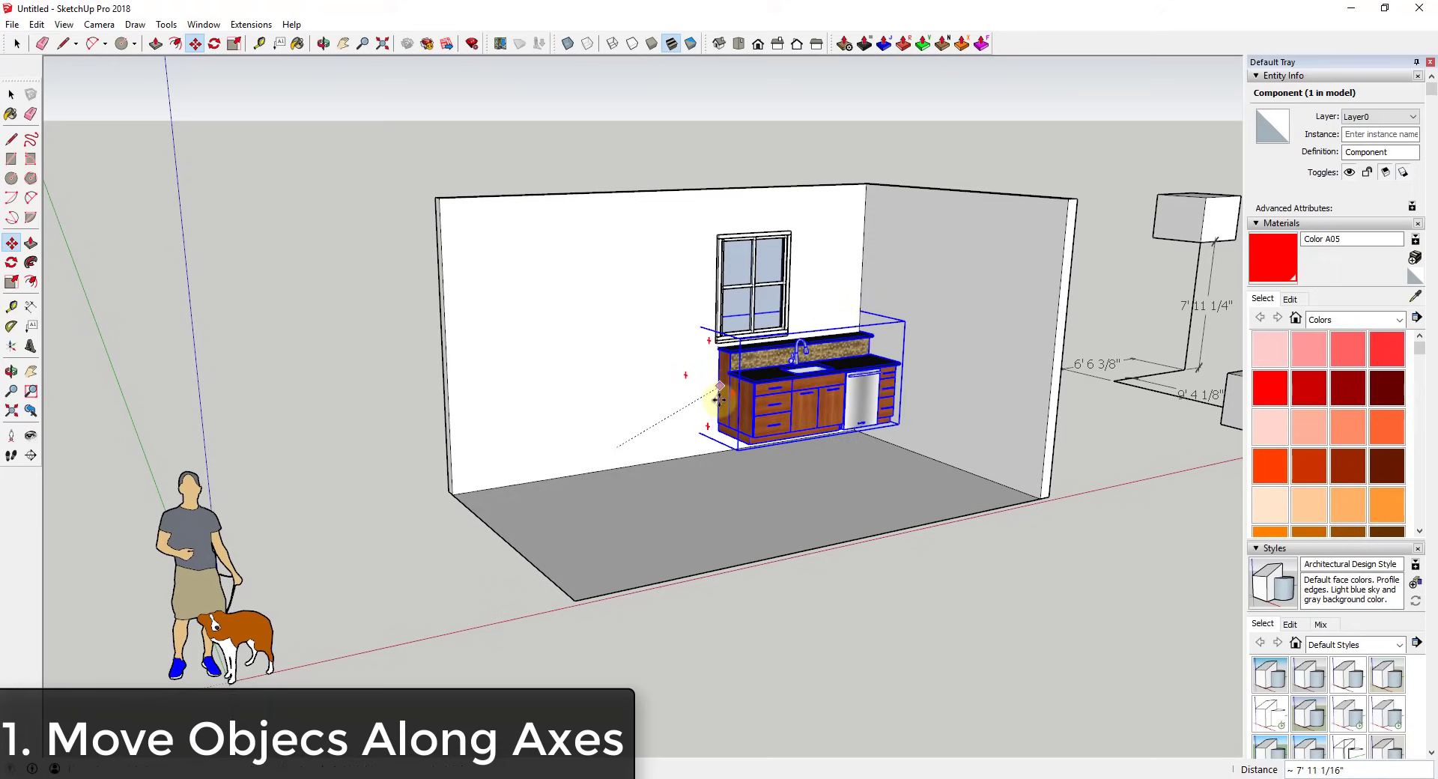
middle_click_drag(687, 366, 744, 461)
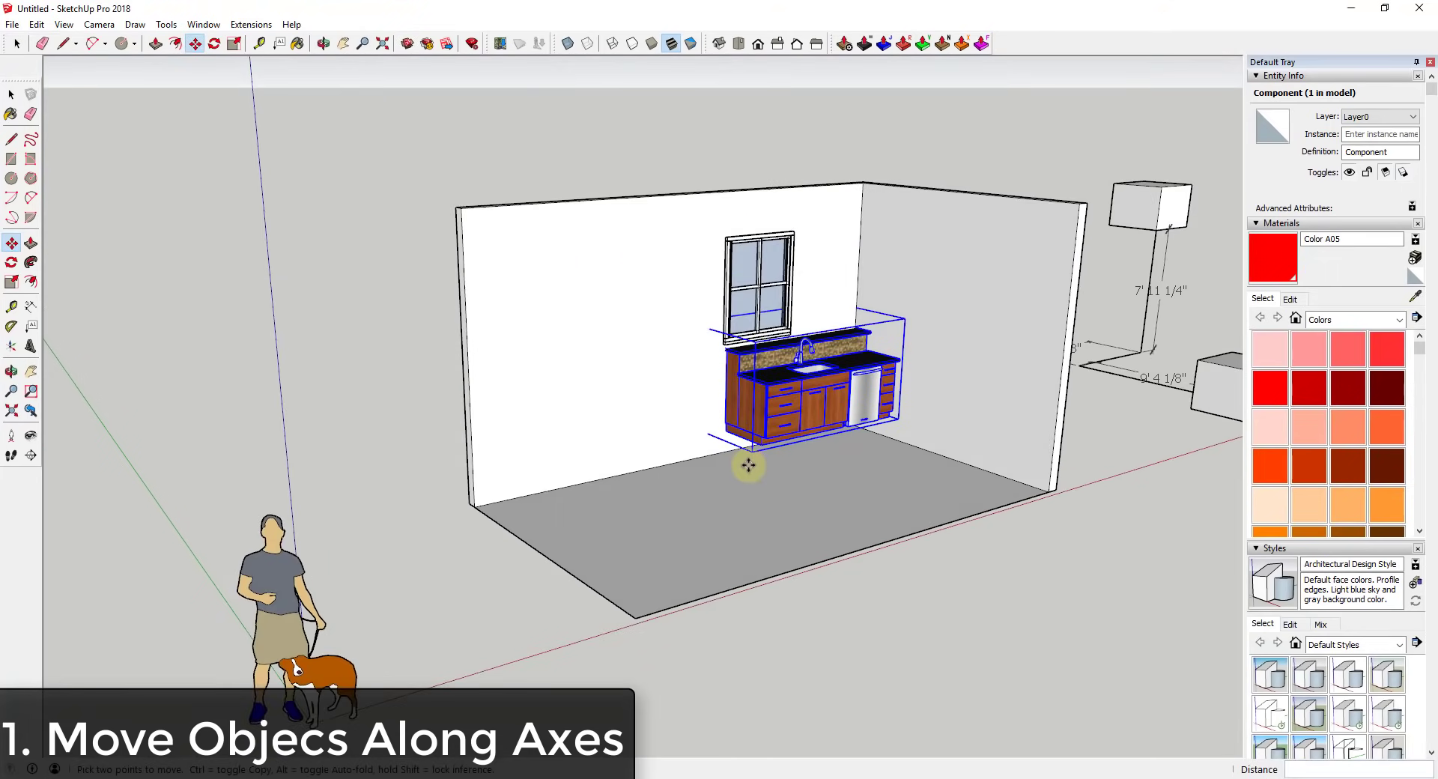
scroll(770, 449, "up", 2)
scroll(771, 438, "down", 2)
scroll(771, 438, "down", 2)
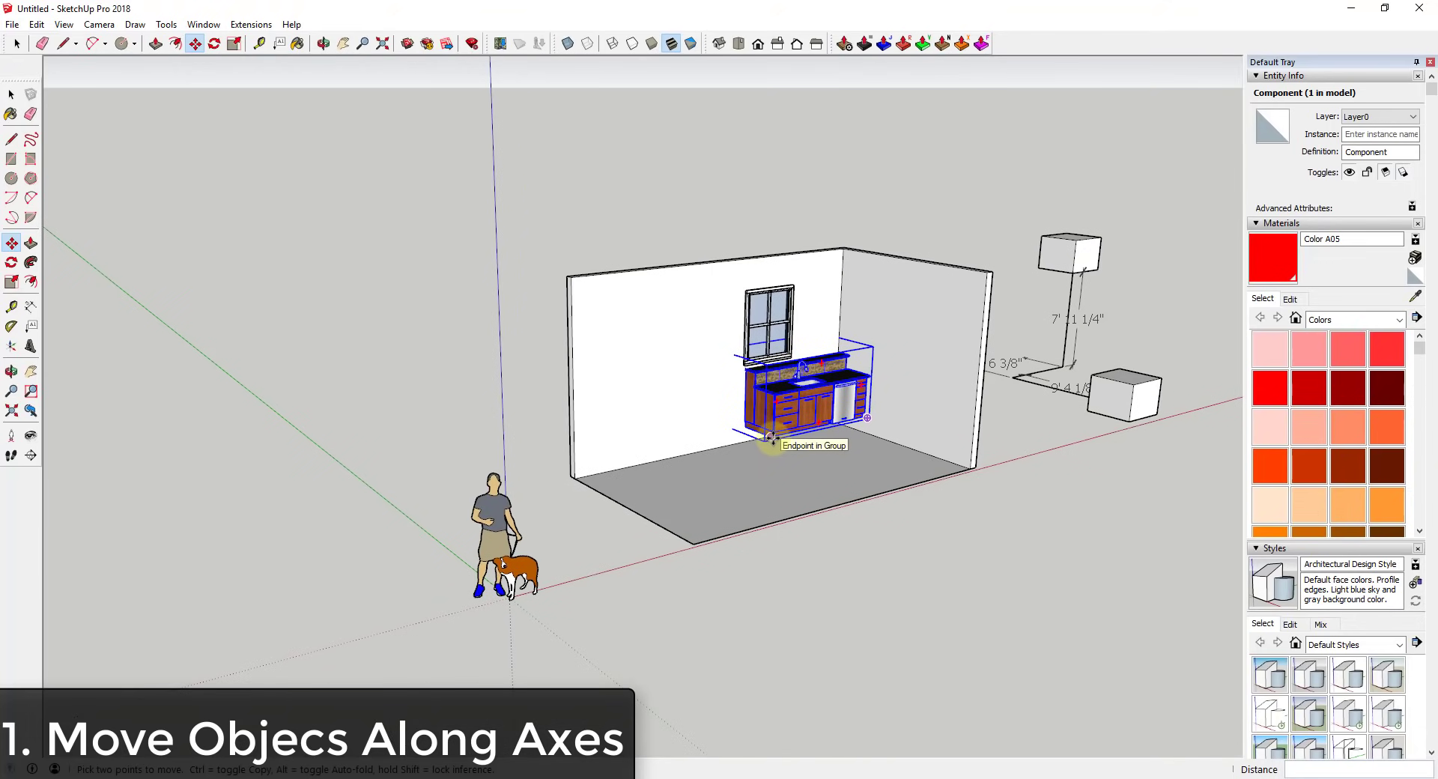
key("space")
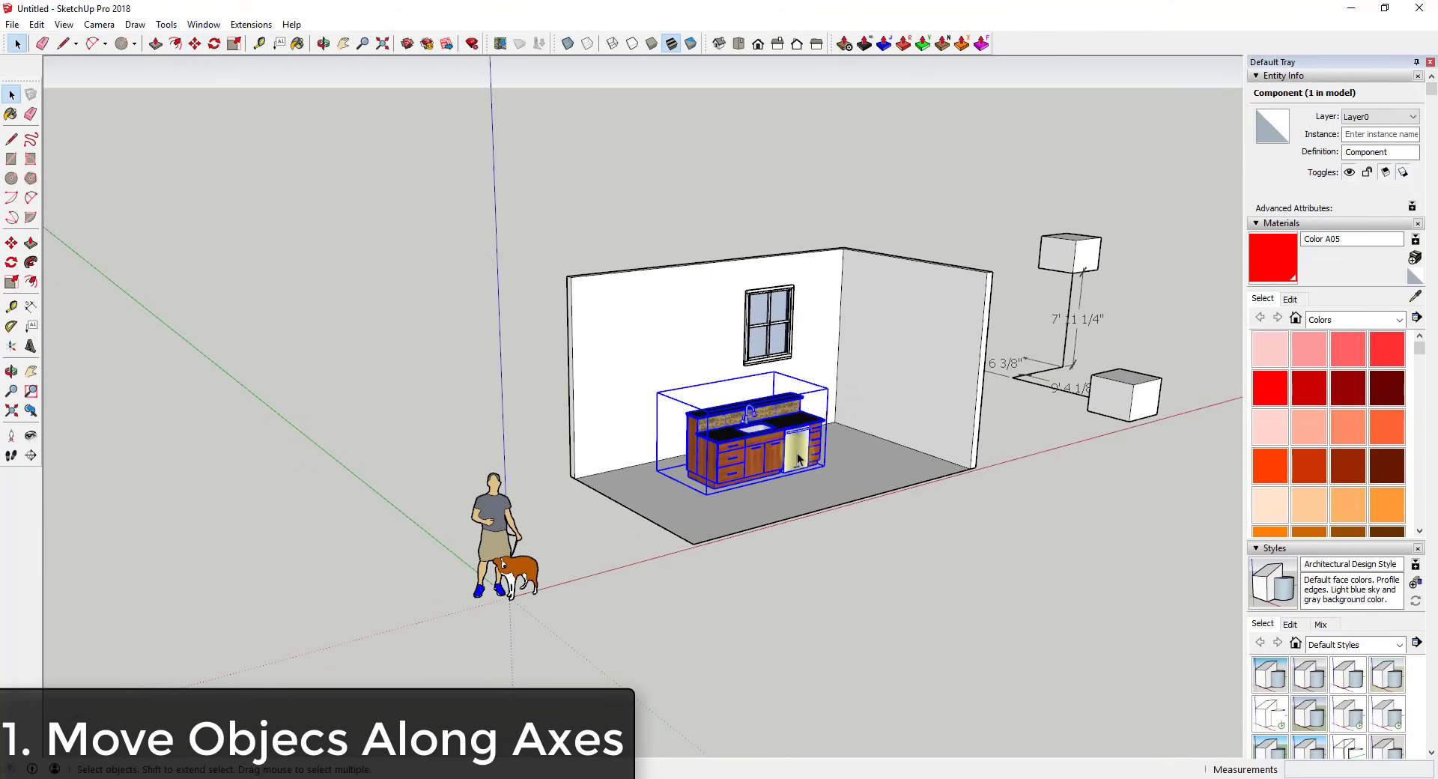
Examine the cabinet unit's position in the room and the dimensioned path linking the two boxes along the three axes
scroll(771, 442, "up", 3)
scroll(661, 461, "up", 2)
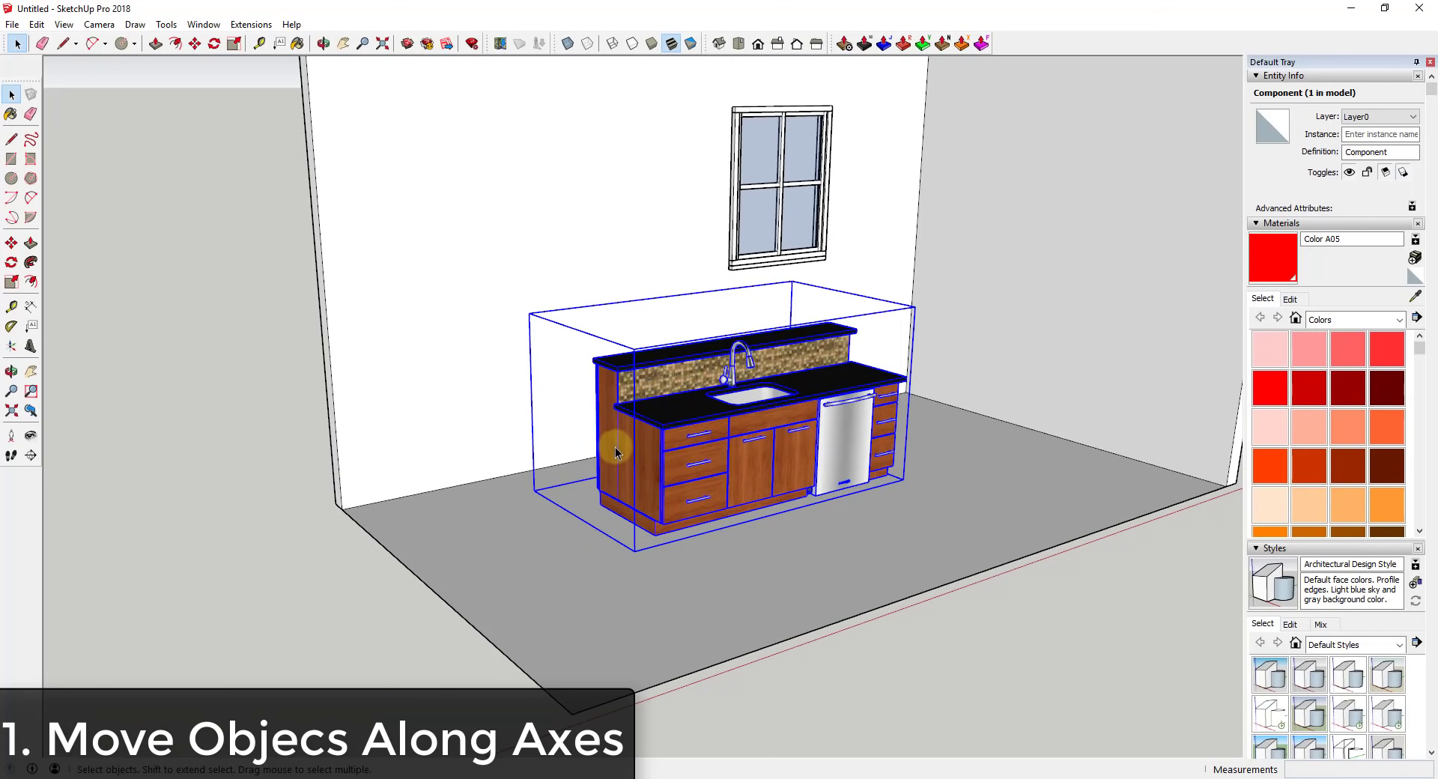
middle_click(671, 470)
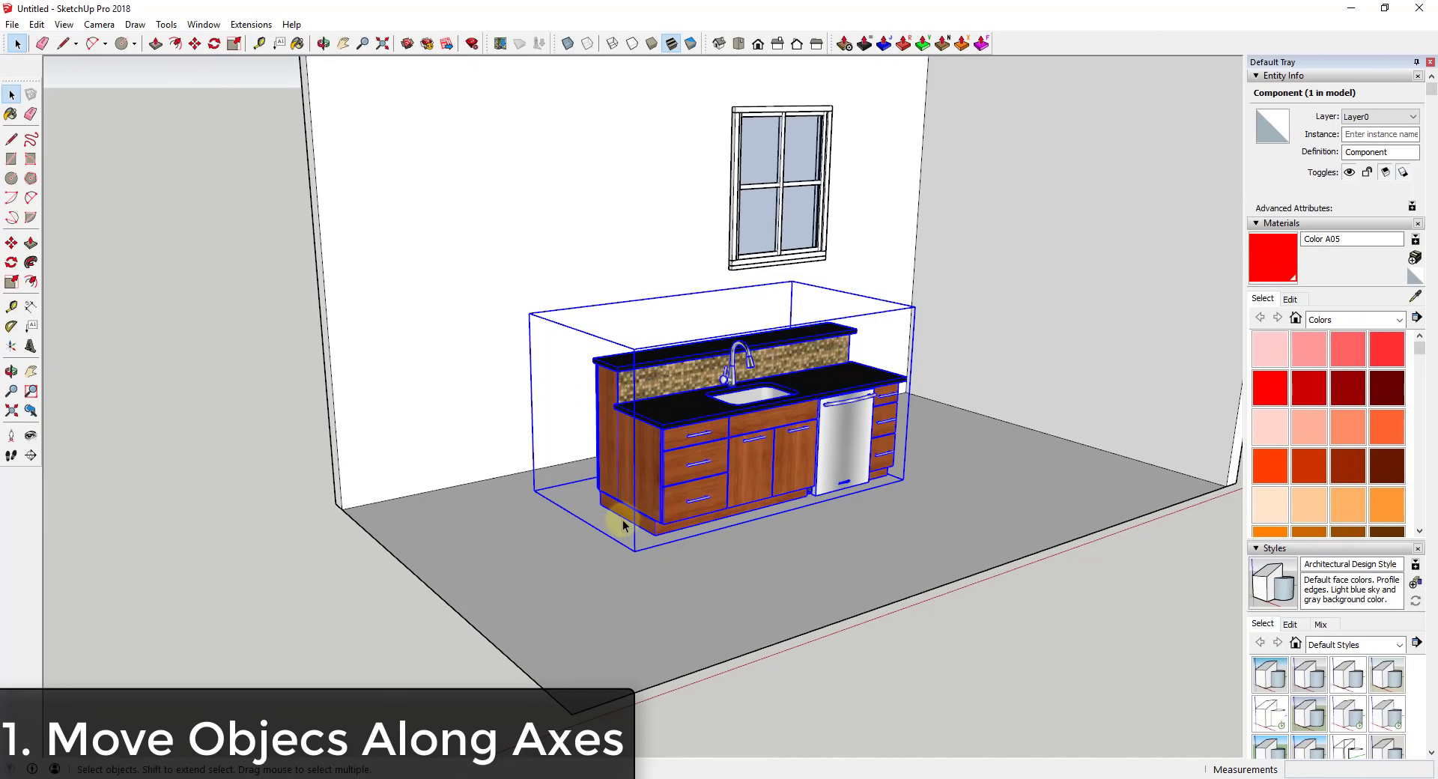
middle_click_drag(623, 524, 456, 515)
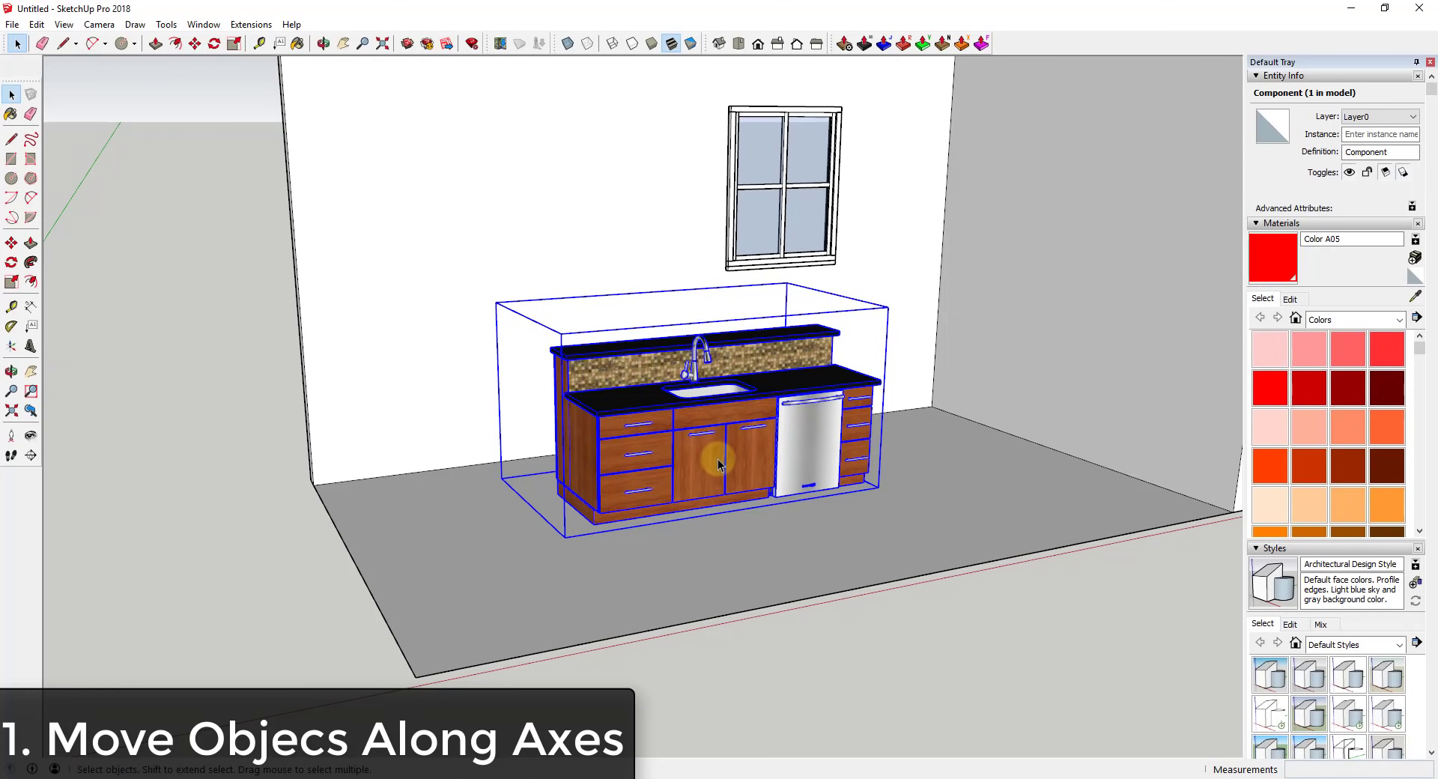
scroll(717, 465, "down", 8)
middle_click_drag(995, 410, 447, 440)
scroll(1095, 401, "up", 3)
middle_click_drag(1095, 401, 614, 415)
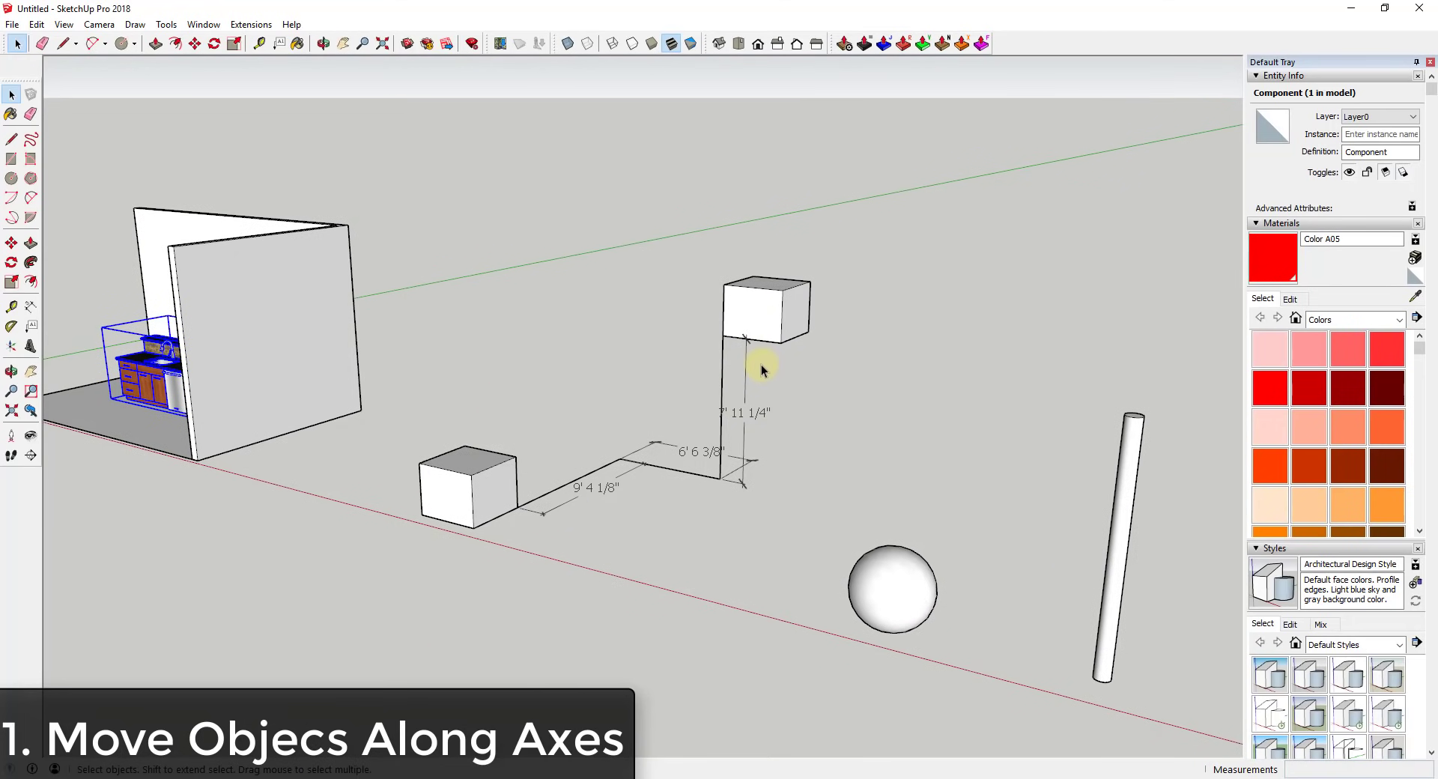
middle_click_drag(694, 397, 478, 485)
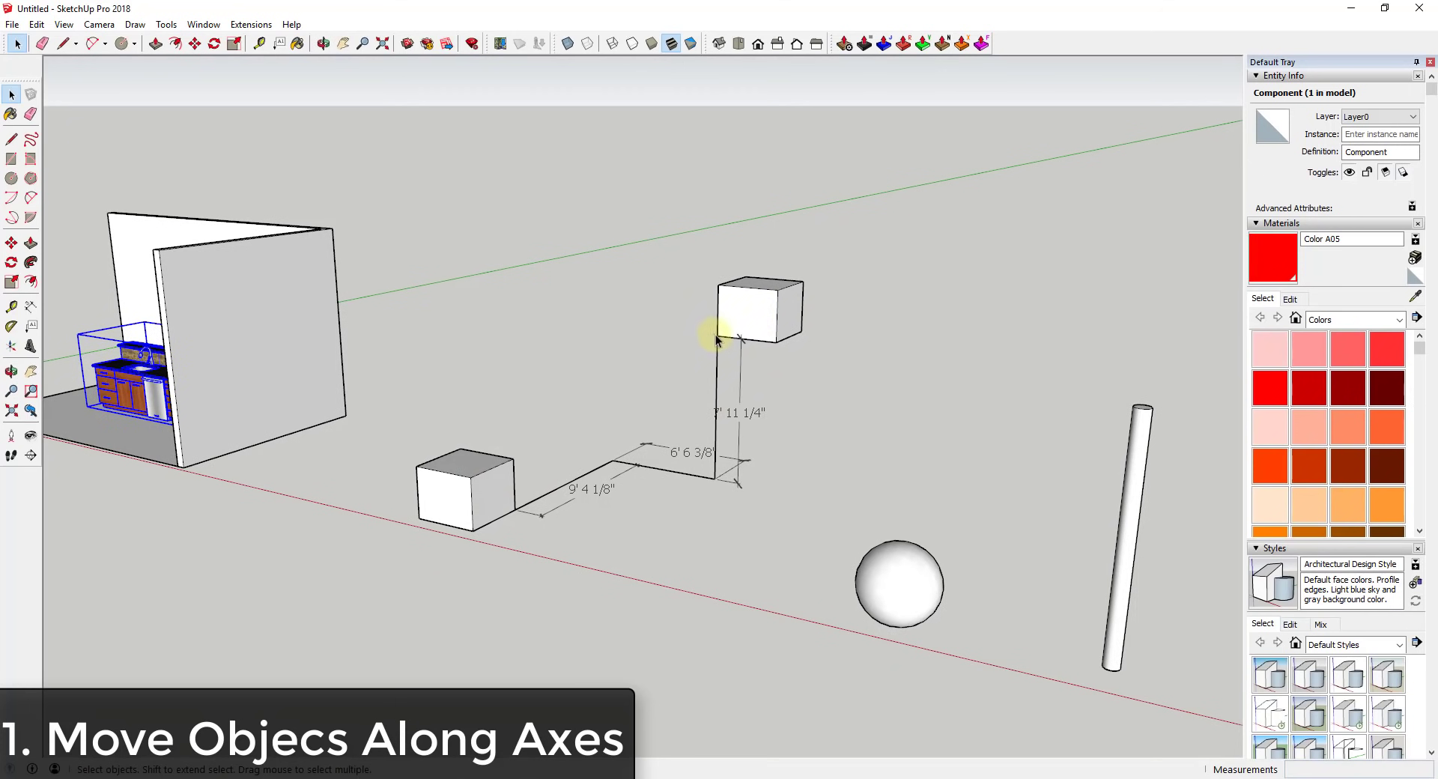
middle_click_drag(730, 358, 506, 538)
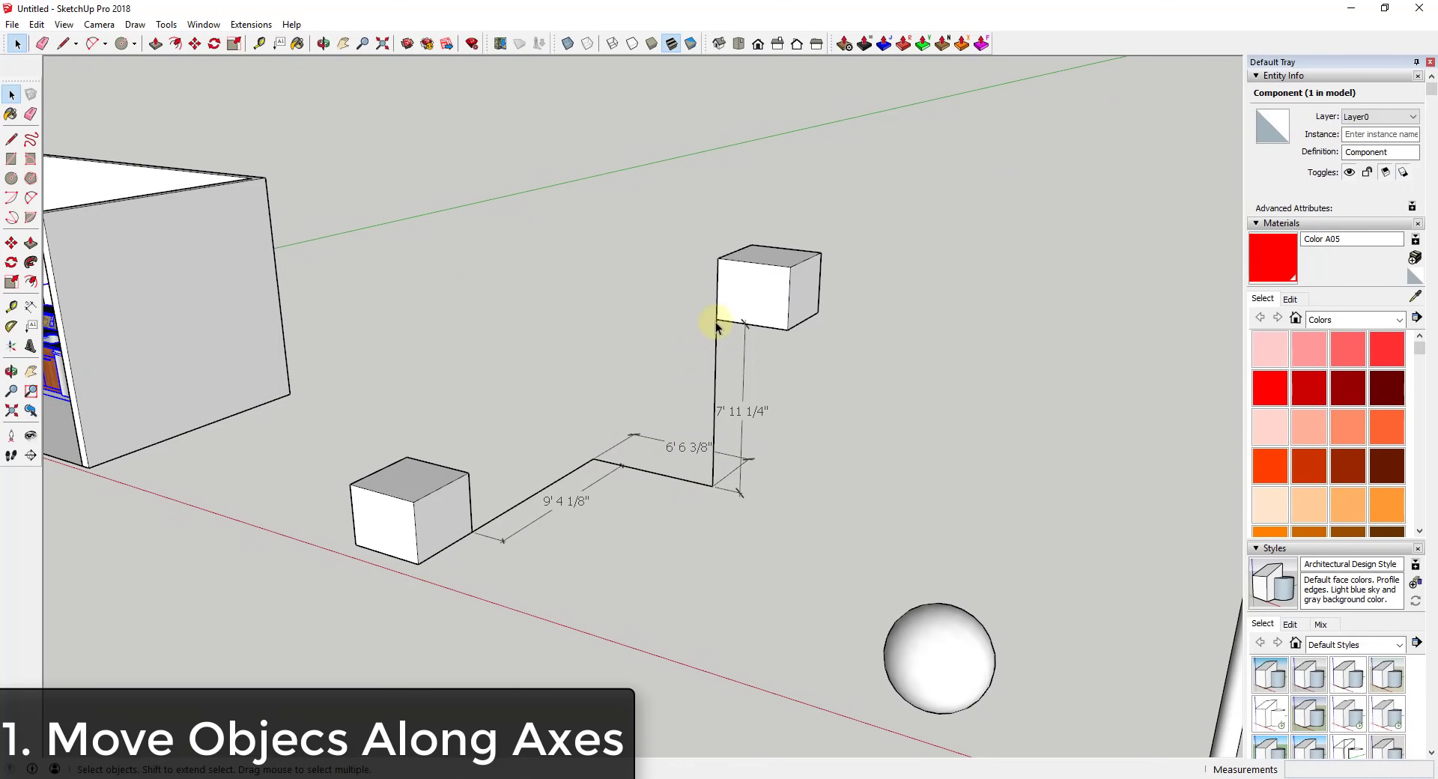
scroll(683, 384, "down", 3)
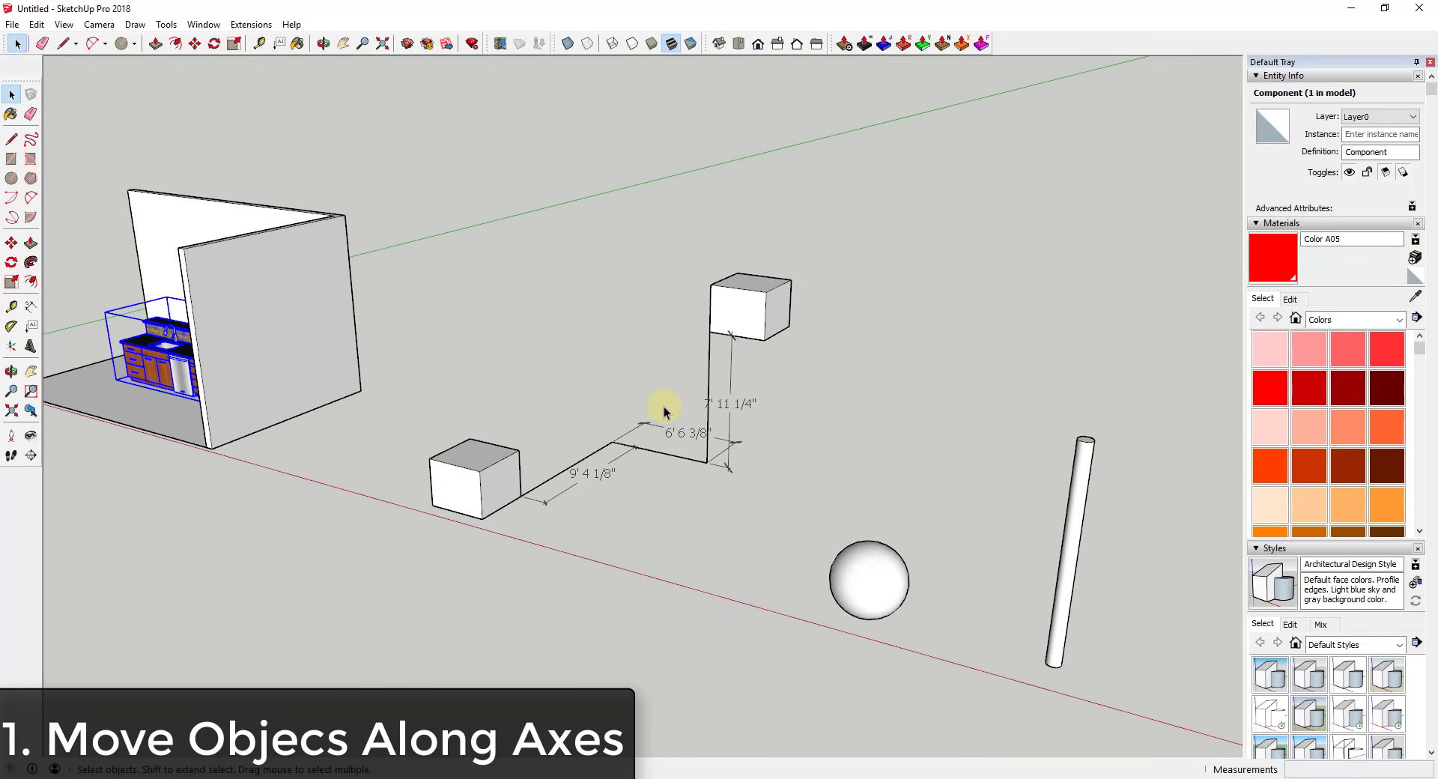
Copy the box resting on the ground to an open spot on the near side of the red axis
left_click(504, 460)
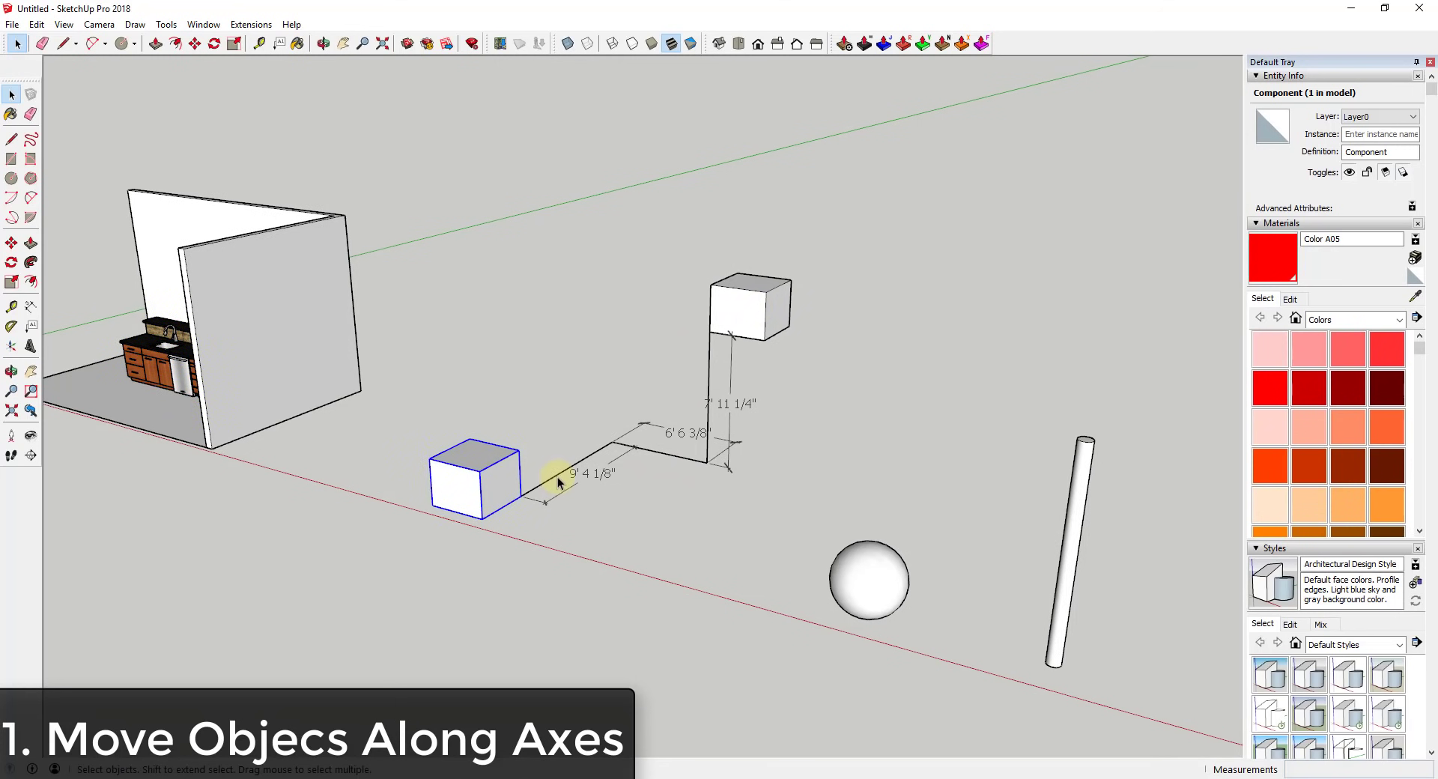
key("m")
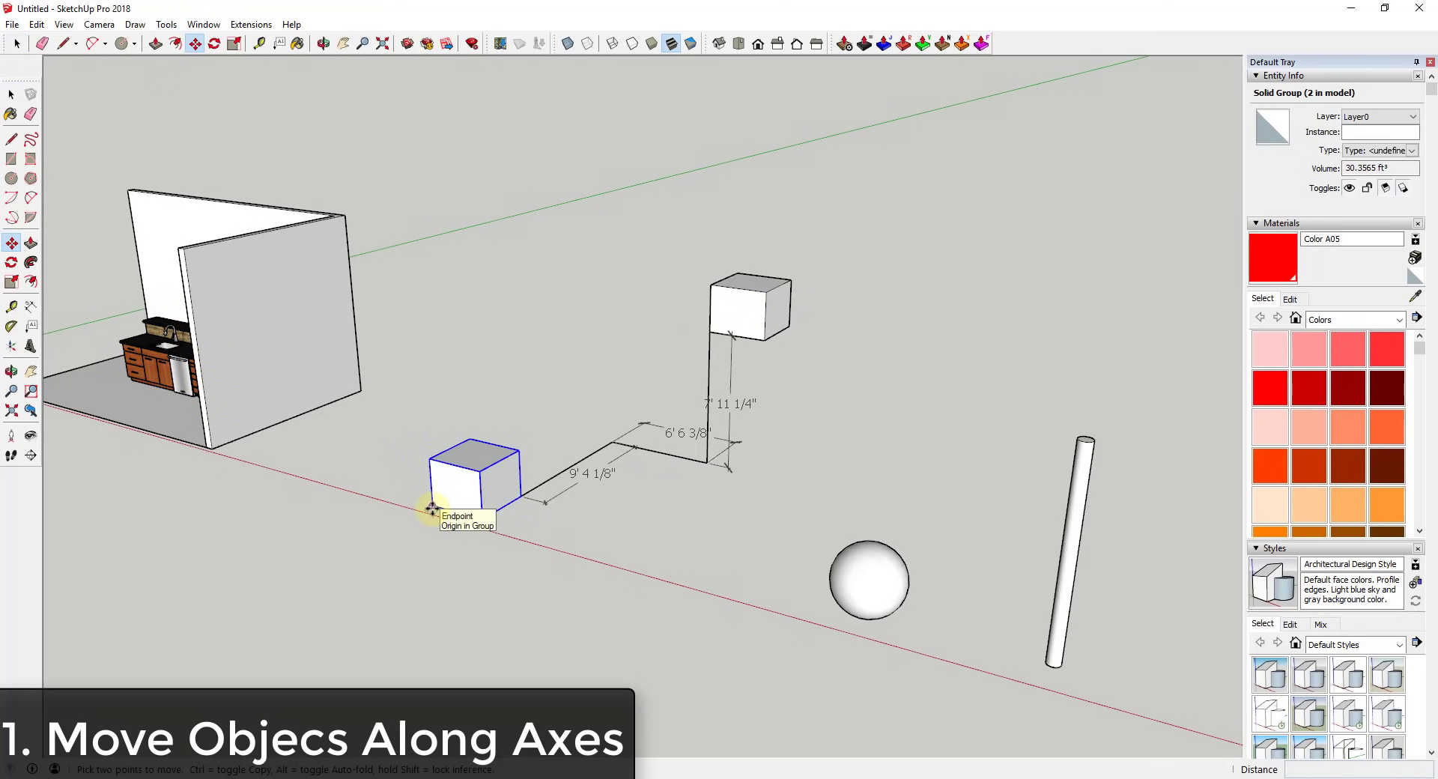
left_click(432, 509)
scroll(434, 511, "down", 3)
left_click(340, 563)
middle_click_drag(341, 563, 439, 552)
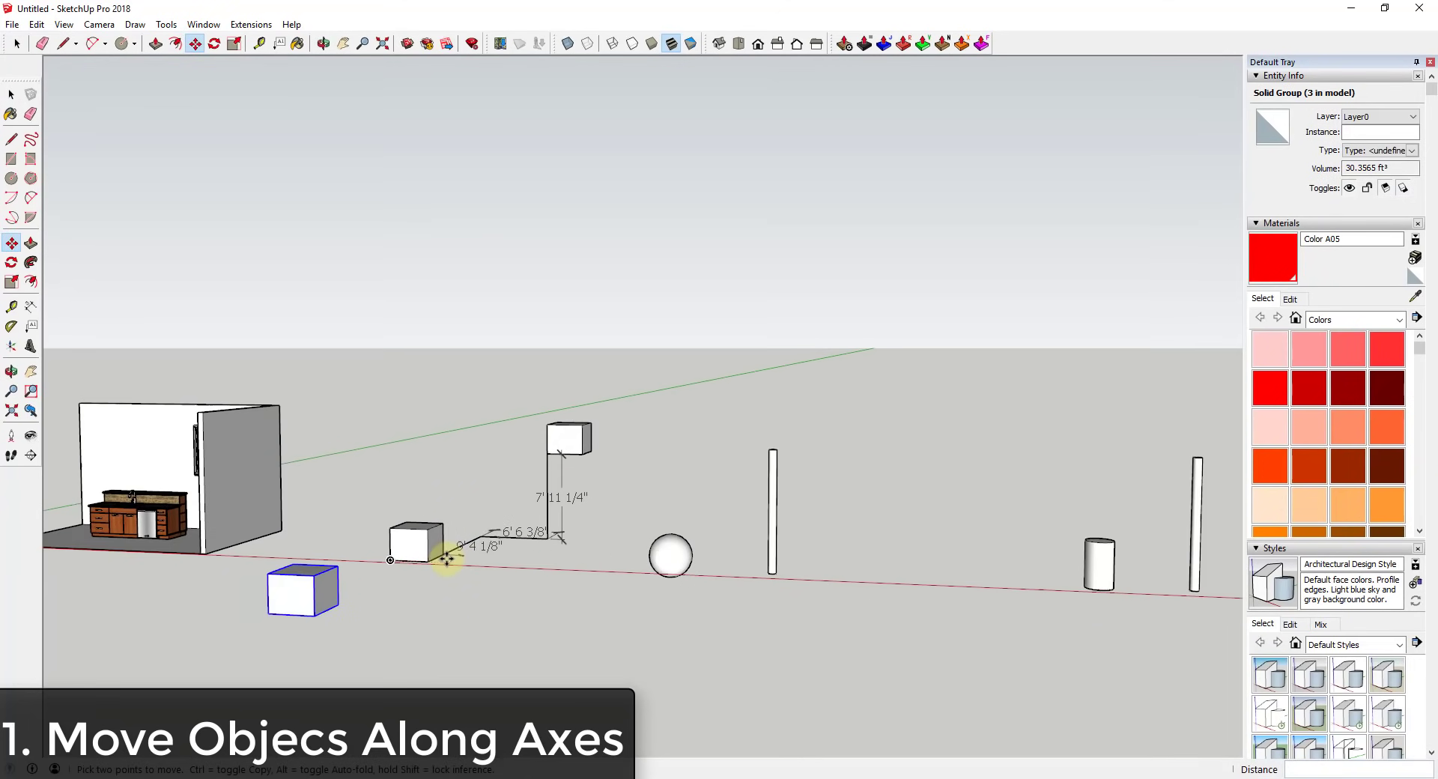
Place a second copy of the near box by eye, about 13' 8 1/2" away in a free diagonal direction
scroll(305, 597, "up", 3)
left_click(204, 652)
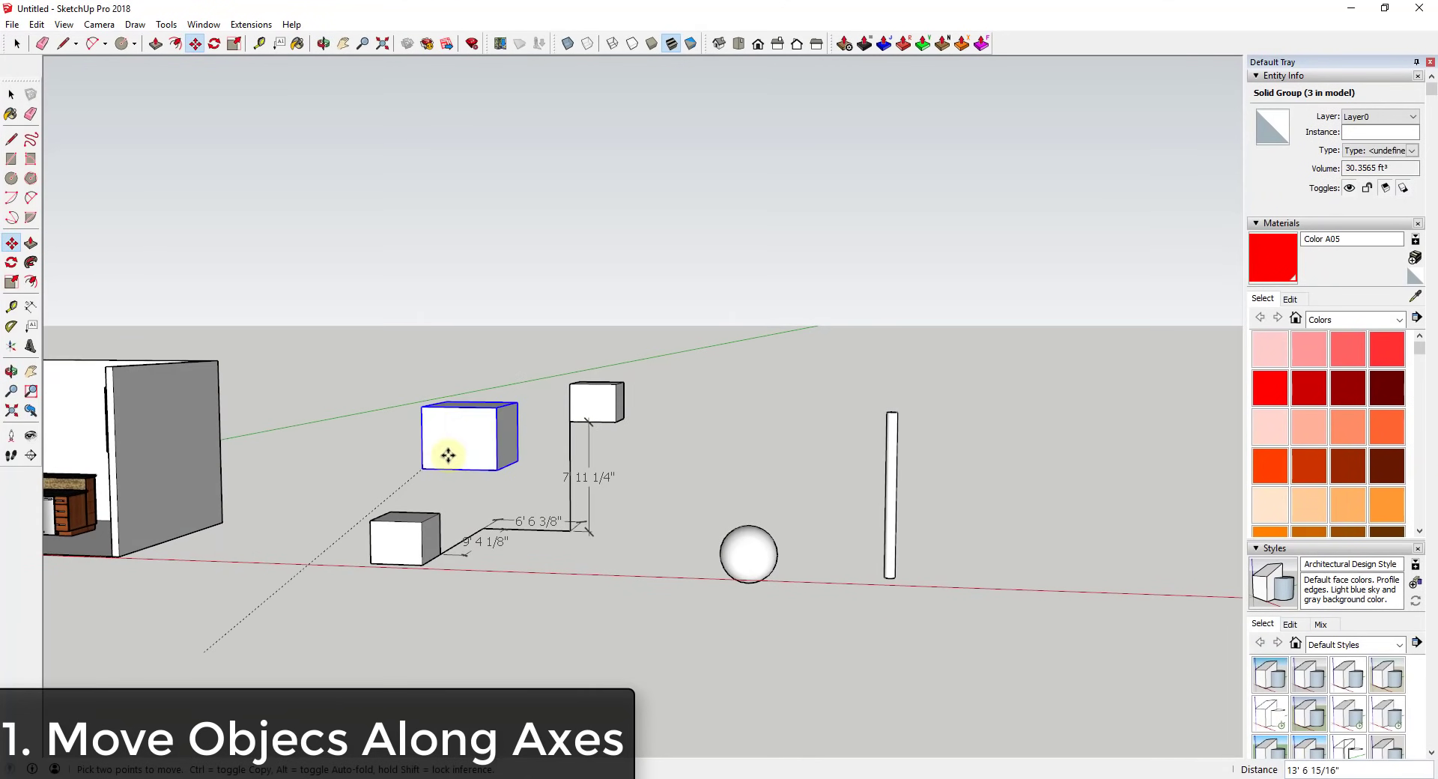
key("ctrl")
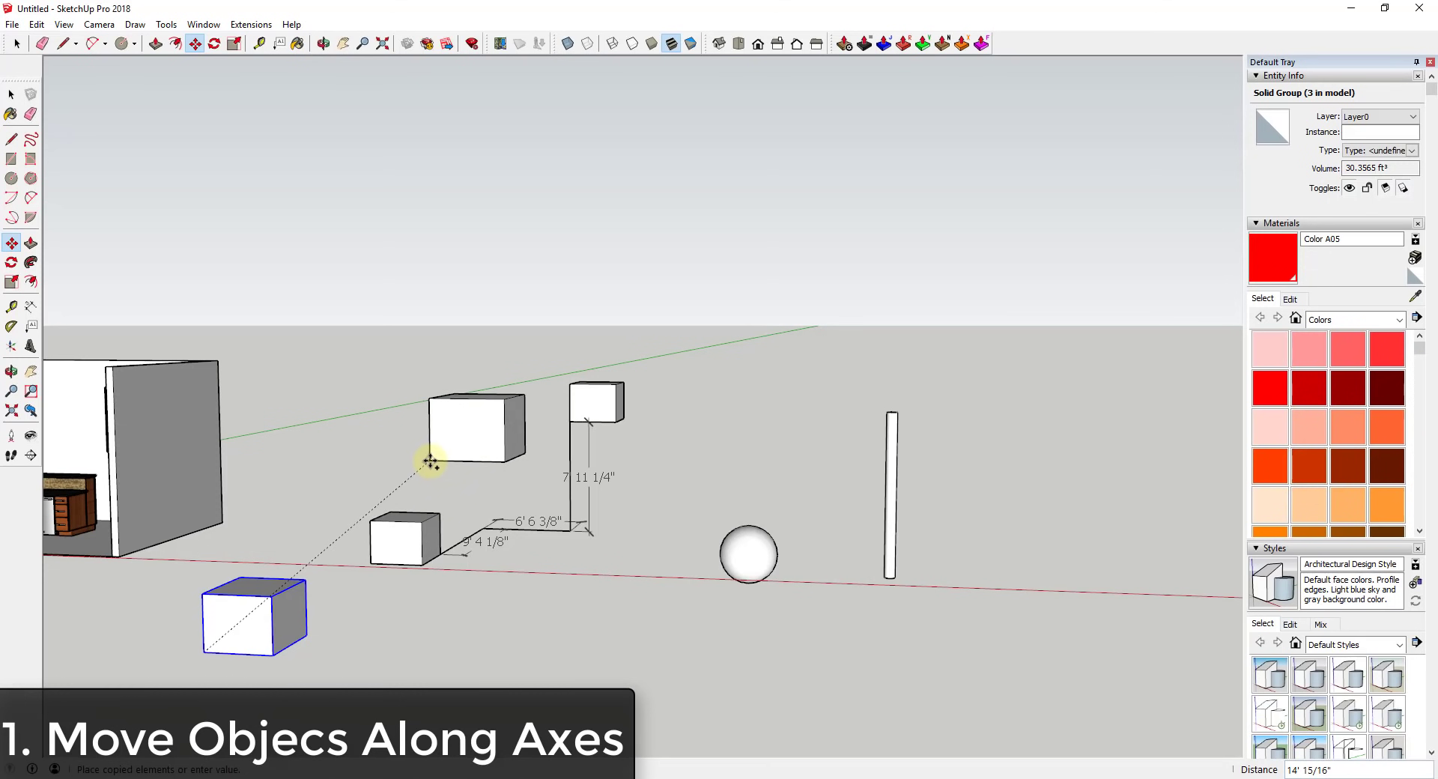
left_click(424, 465)
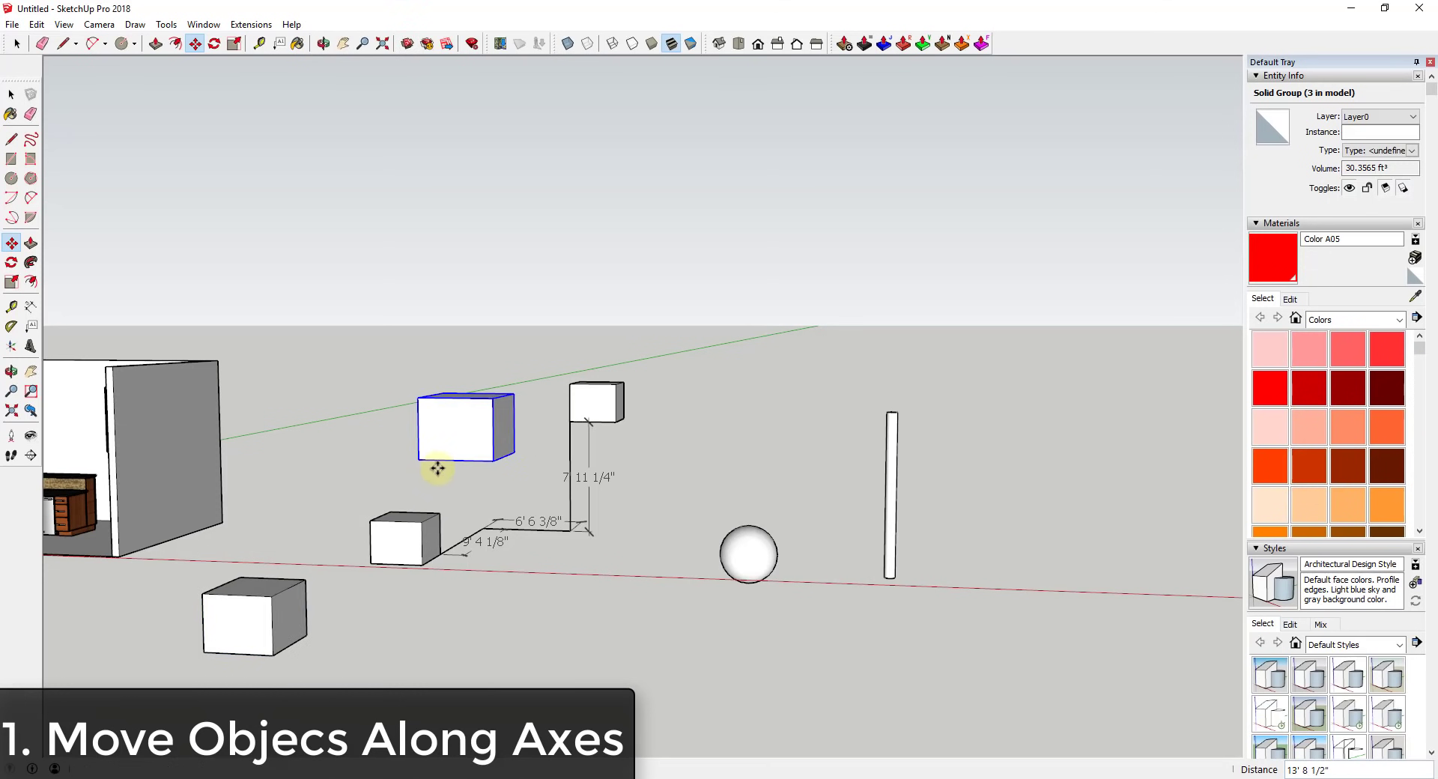
key("space")
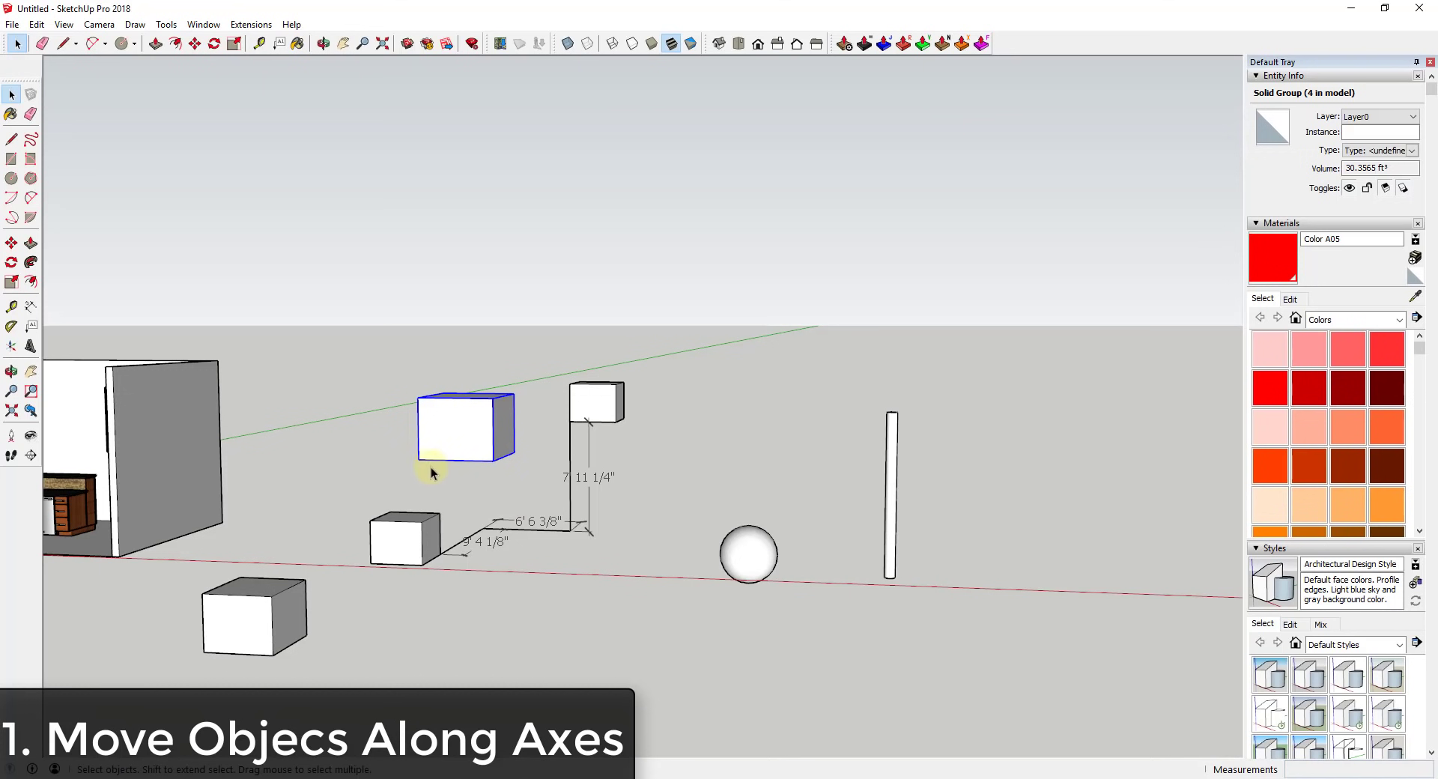
Check the freely placed box copy from other angles and delete it
middle_click_drag(441, 587, 476, 485)
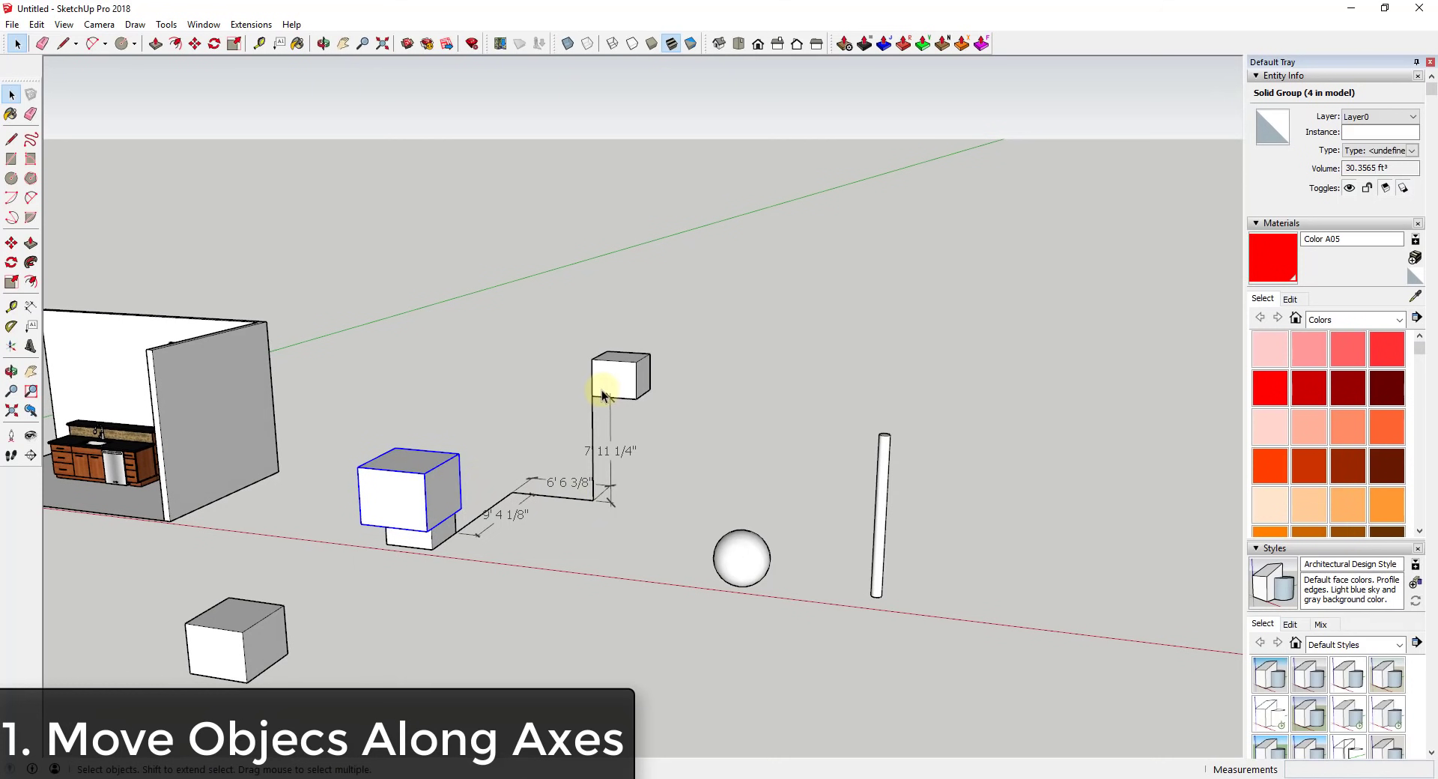
middle_click_drag(446, 501, 430, 421)
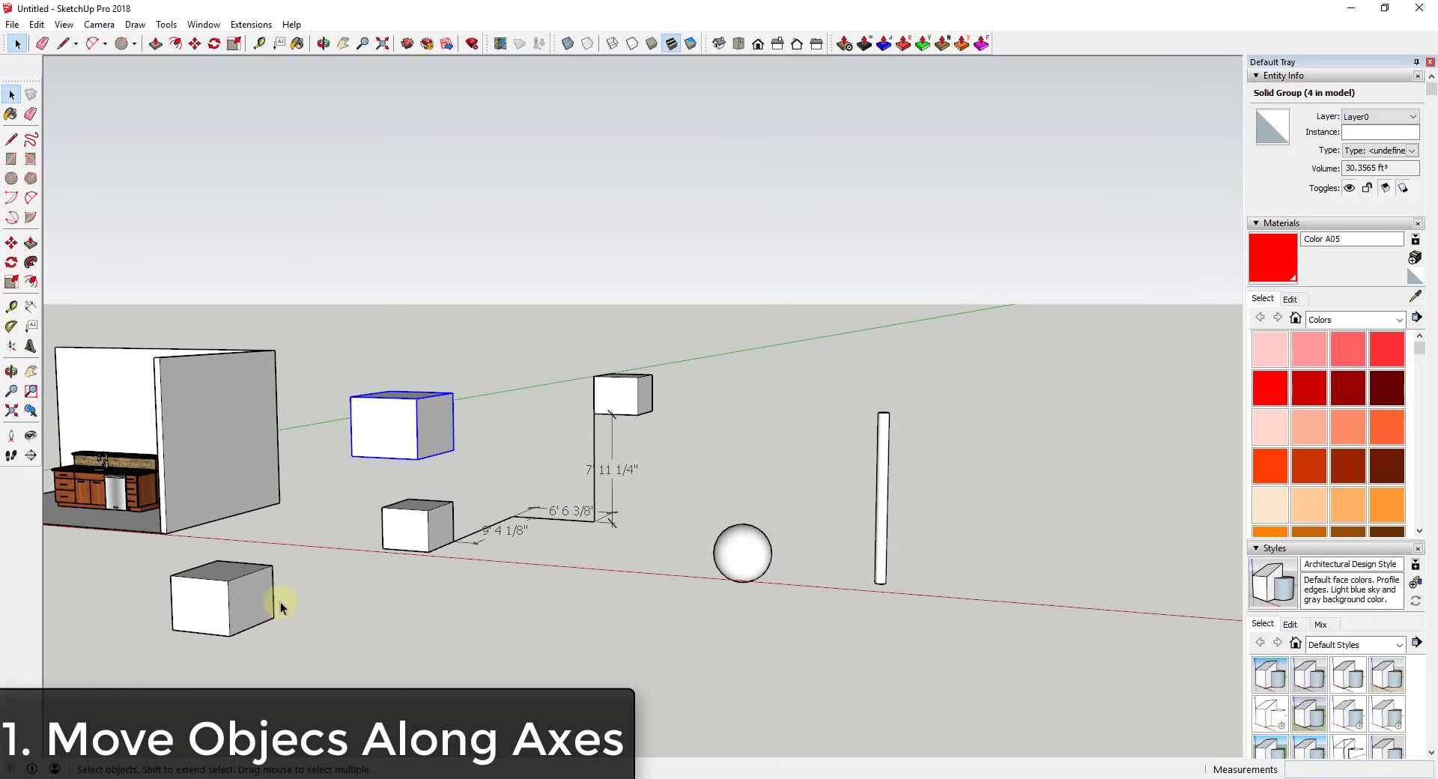
key("Delete")
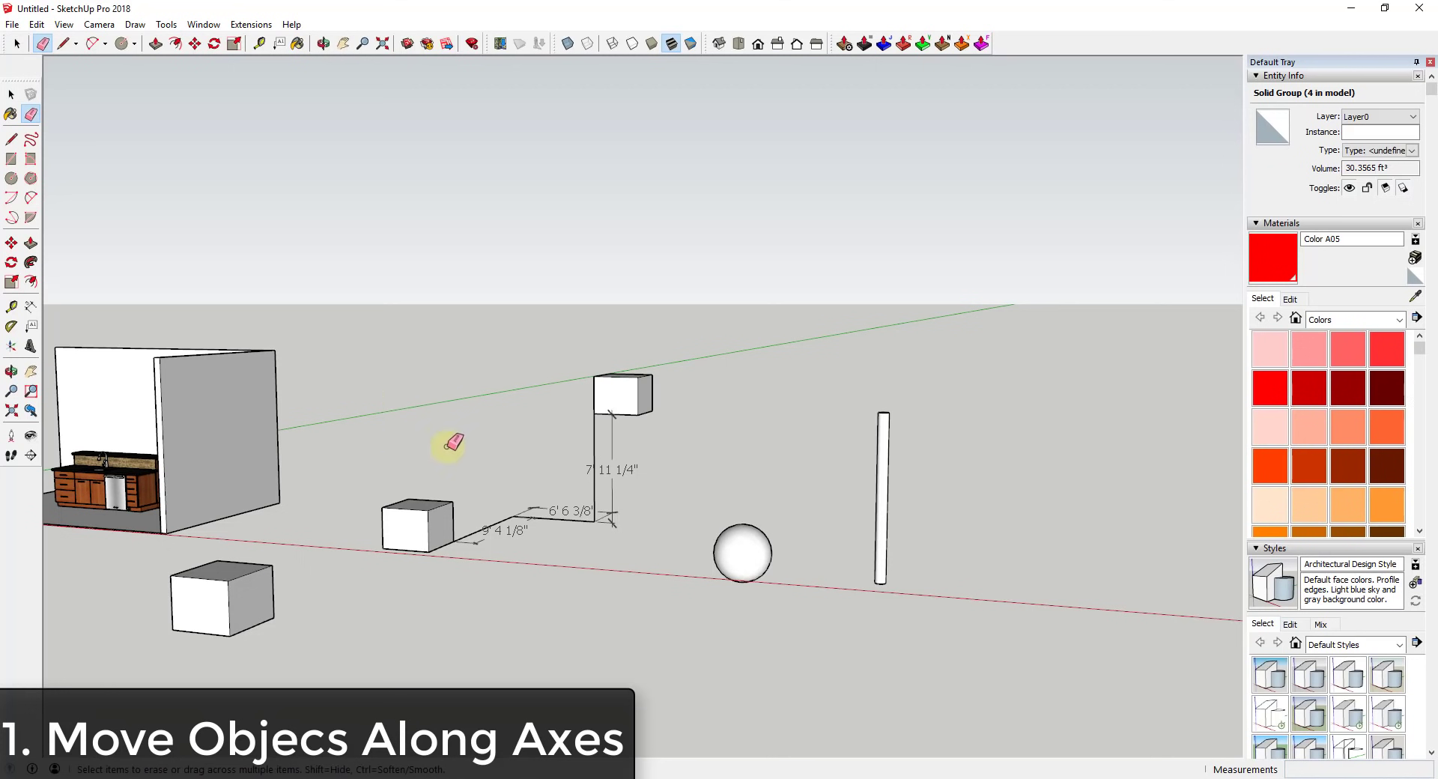
Copy the near box about 8' 1 1/2" along the green axis
middle_click_drag(273, 571, 177, 587)
key("m")
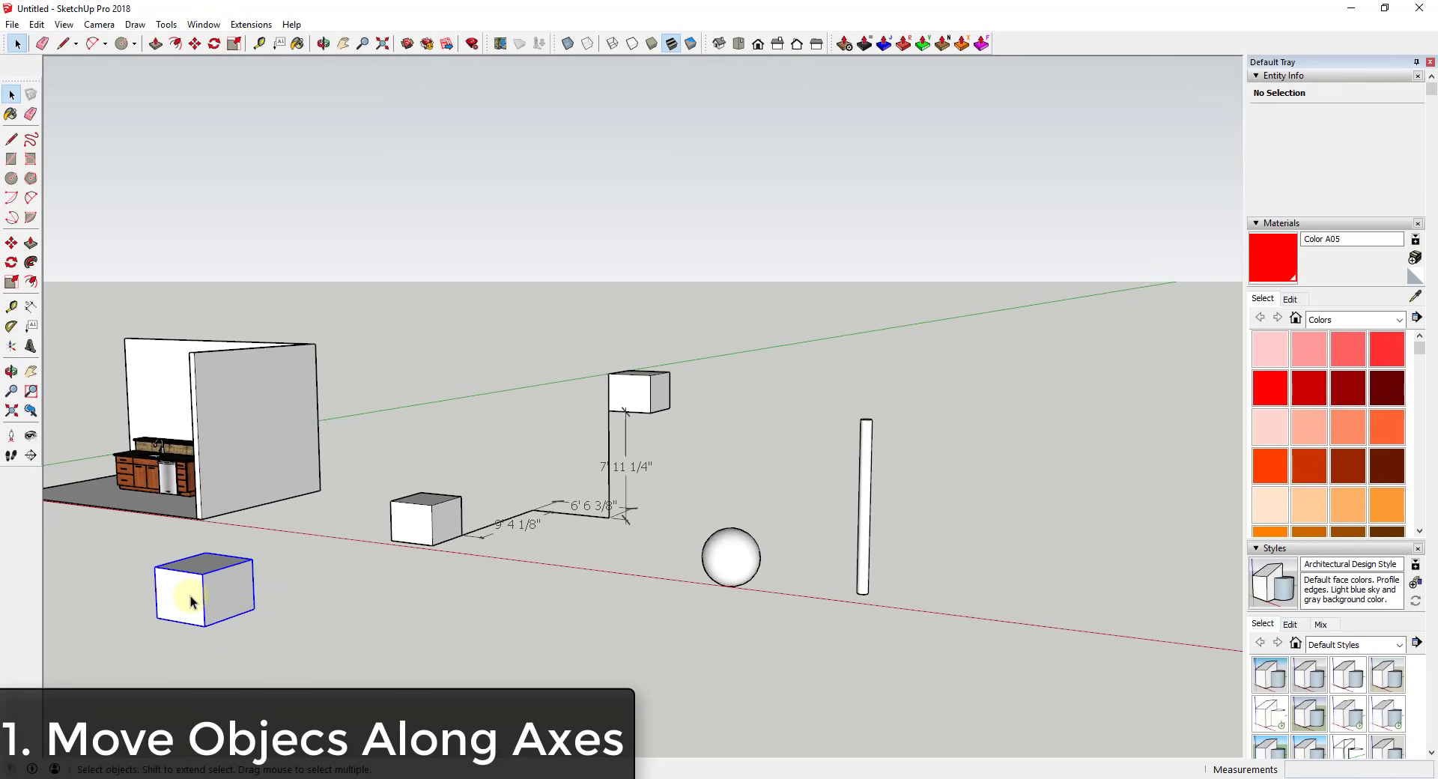
left_click(157, 616)
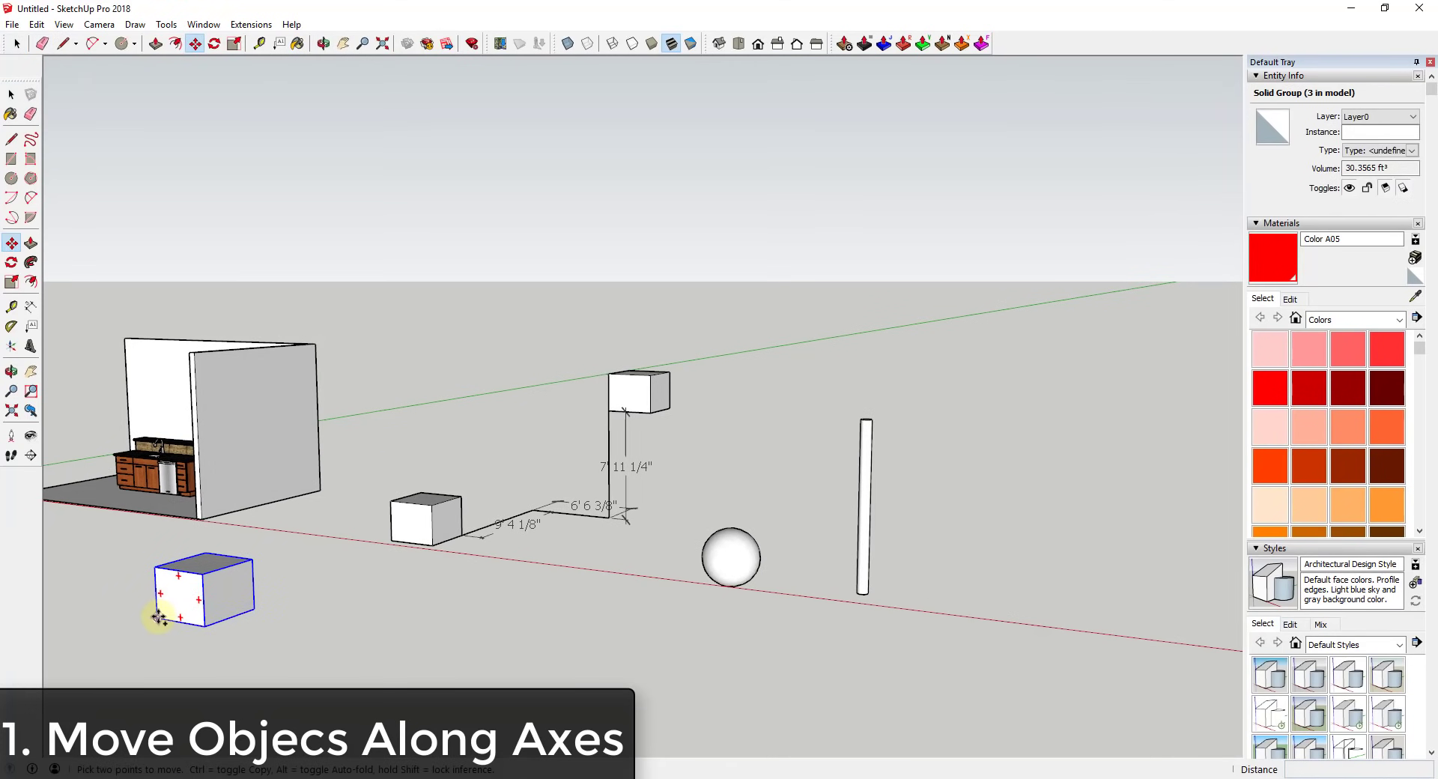
key("ctrl")
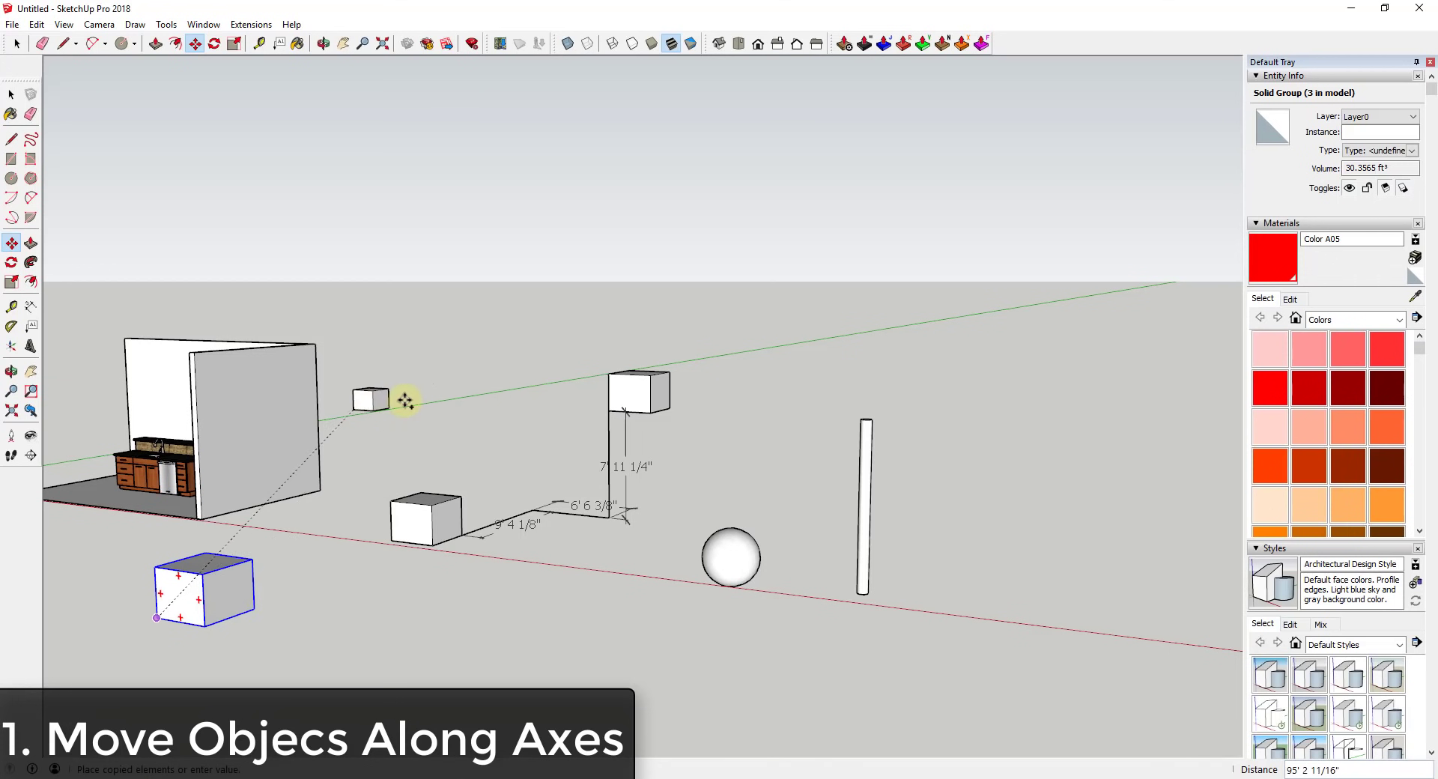
middle_click_drag(364, 573, 187, 632)
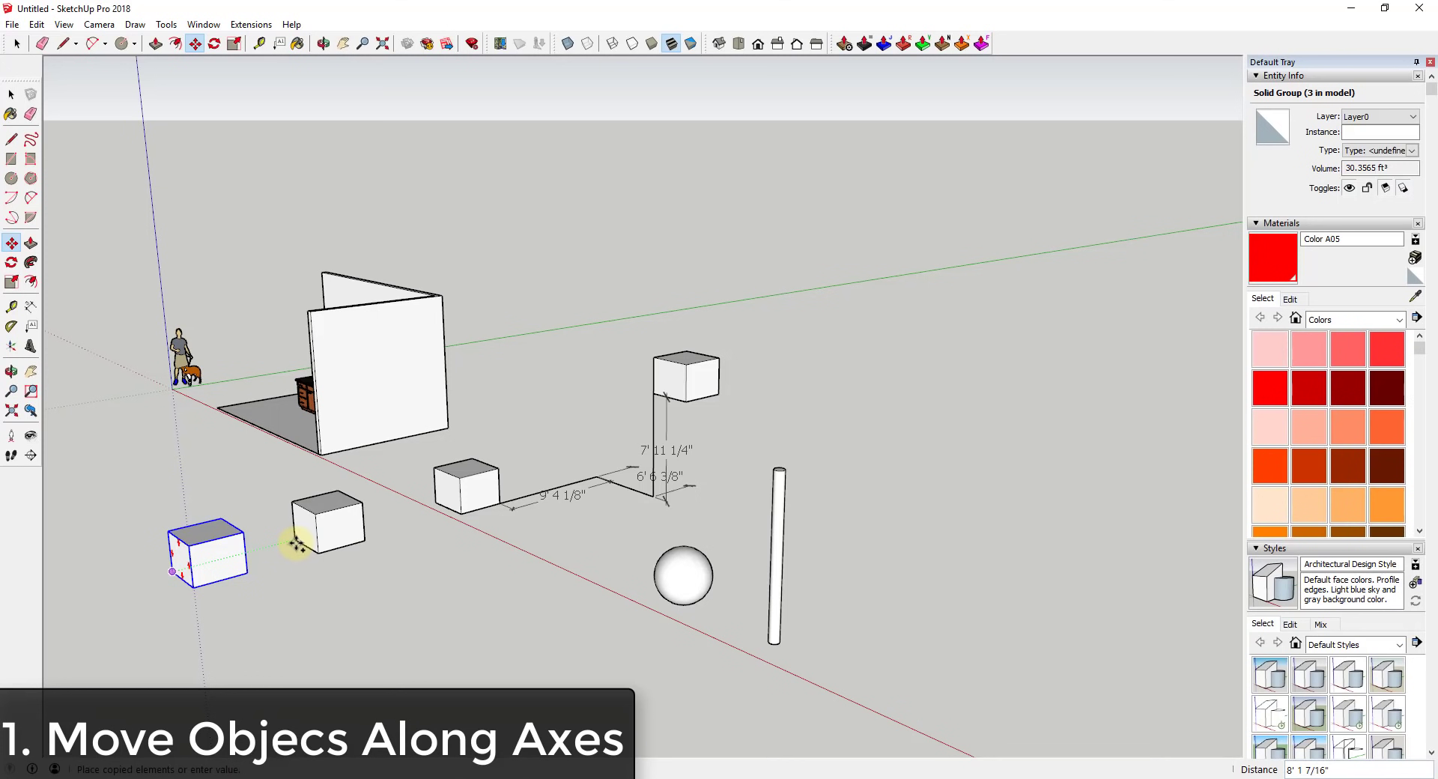
left_click(296, 541)
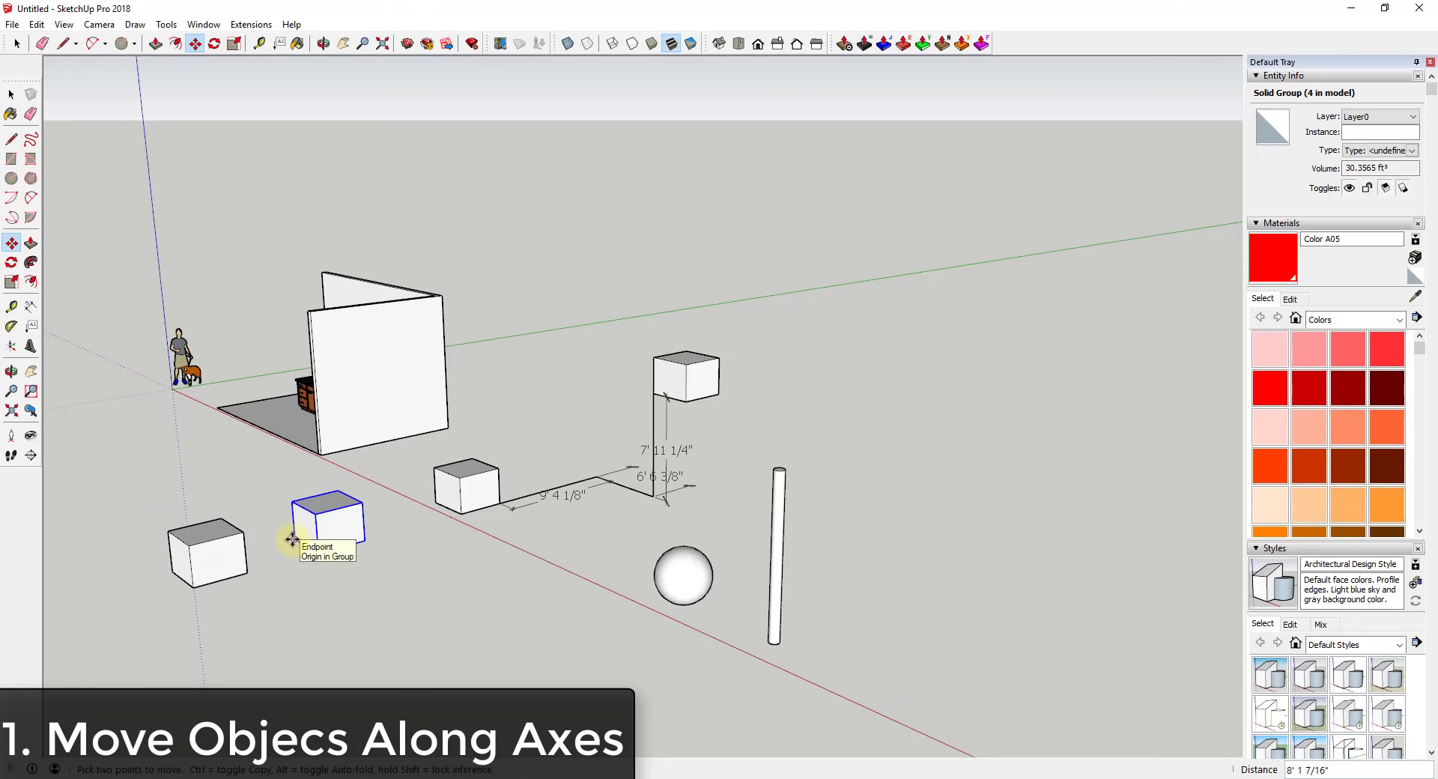
Move the new box copy along the red axis and raise it about 6' 3" along the blue axis
left_click(292, 540)
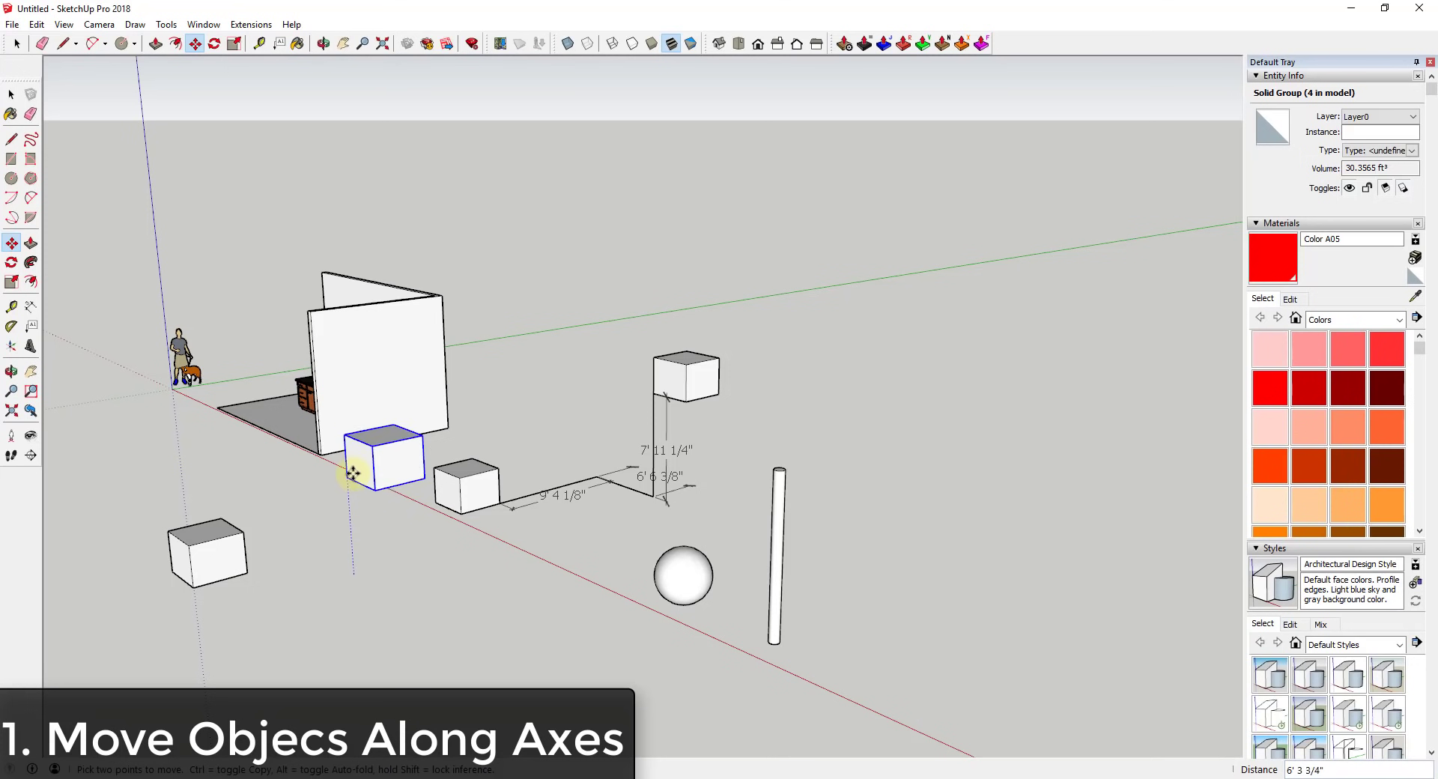
left_click(375, 482)
middle_click_drag(376, 482, 282, 597)
key("space")
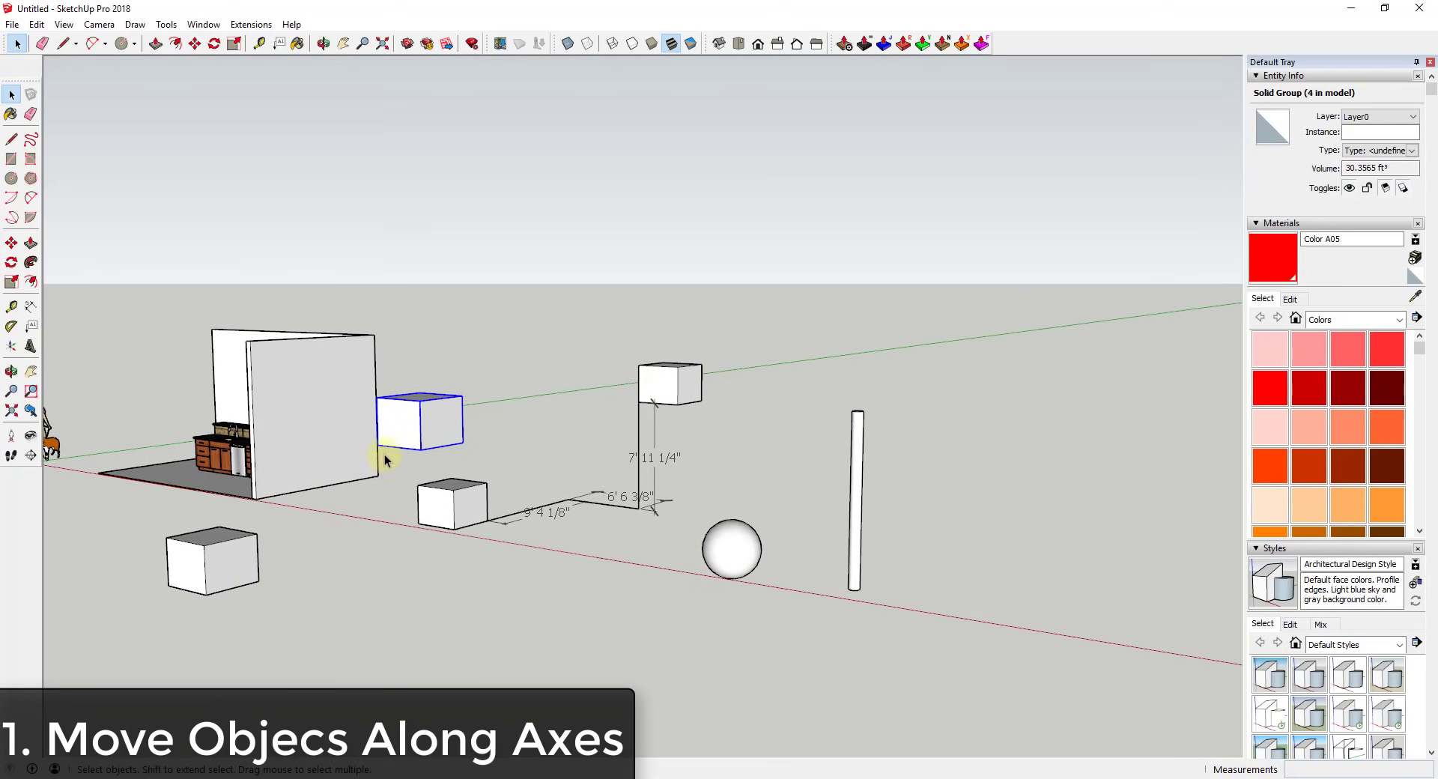
Check the placement of the raised box copy relative to the room and other objects from several angles
middle_click_drag(382, 448, 579, 470)
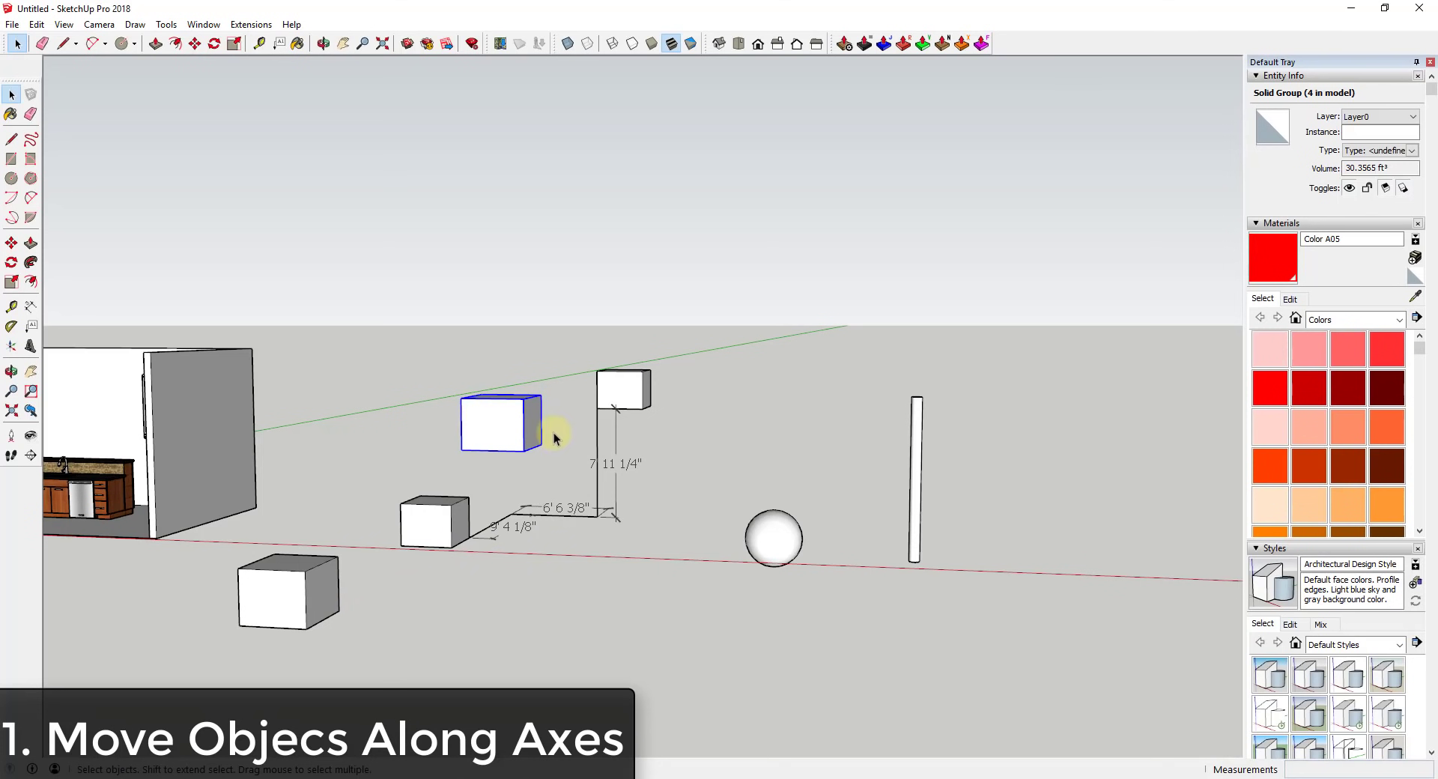
scroll(789, 478, "down", 10)
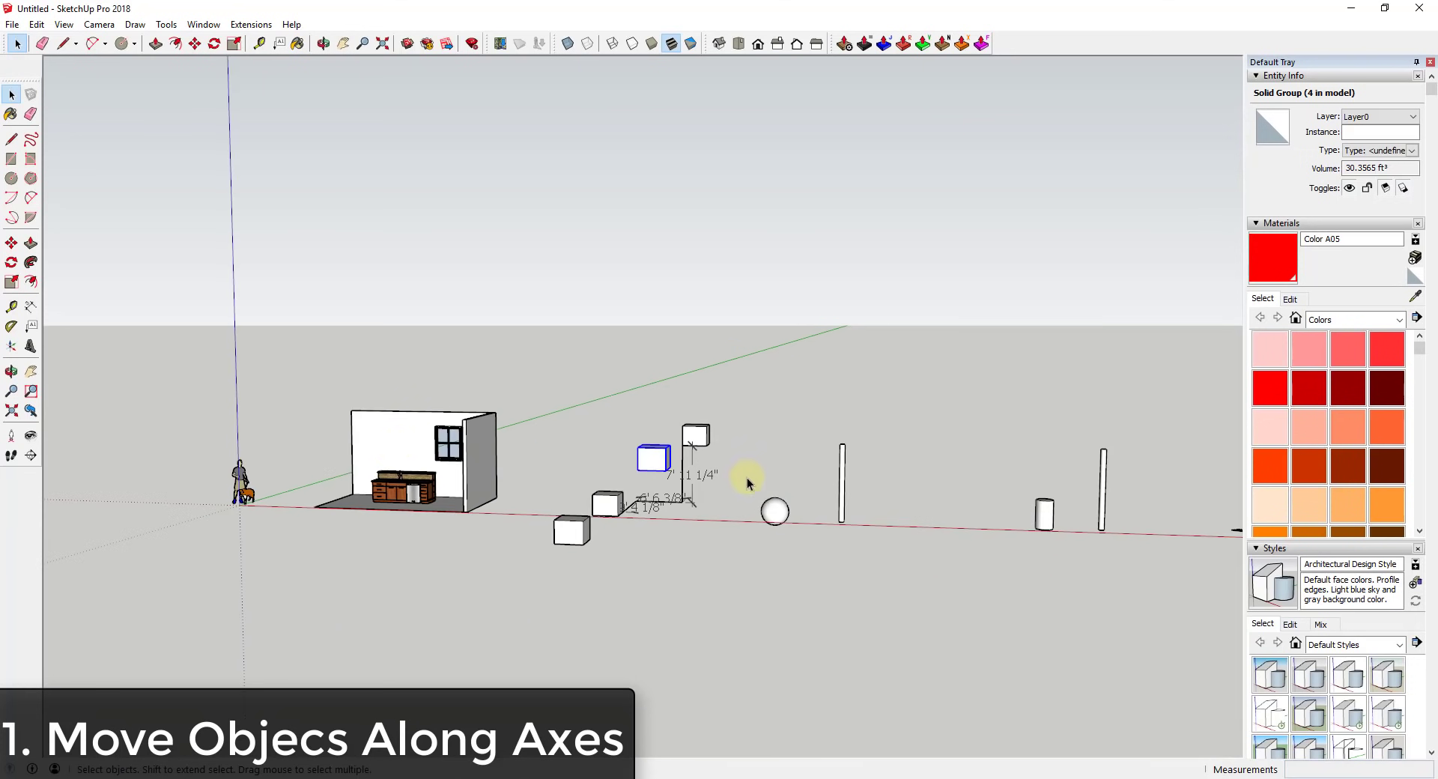
scroll(394, 442, "up", 5)
mouse_move(389, 464)
middle_mouse_down()
mouse_move(443, 363)
mouse_move(851, 449)
middle_mouse_up()
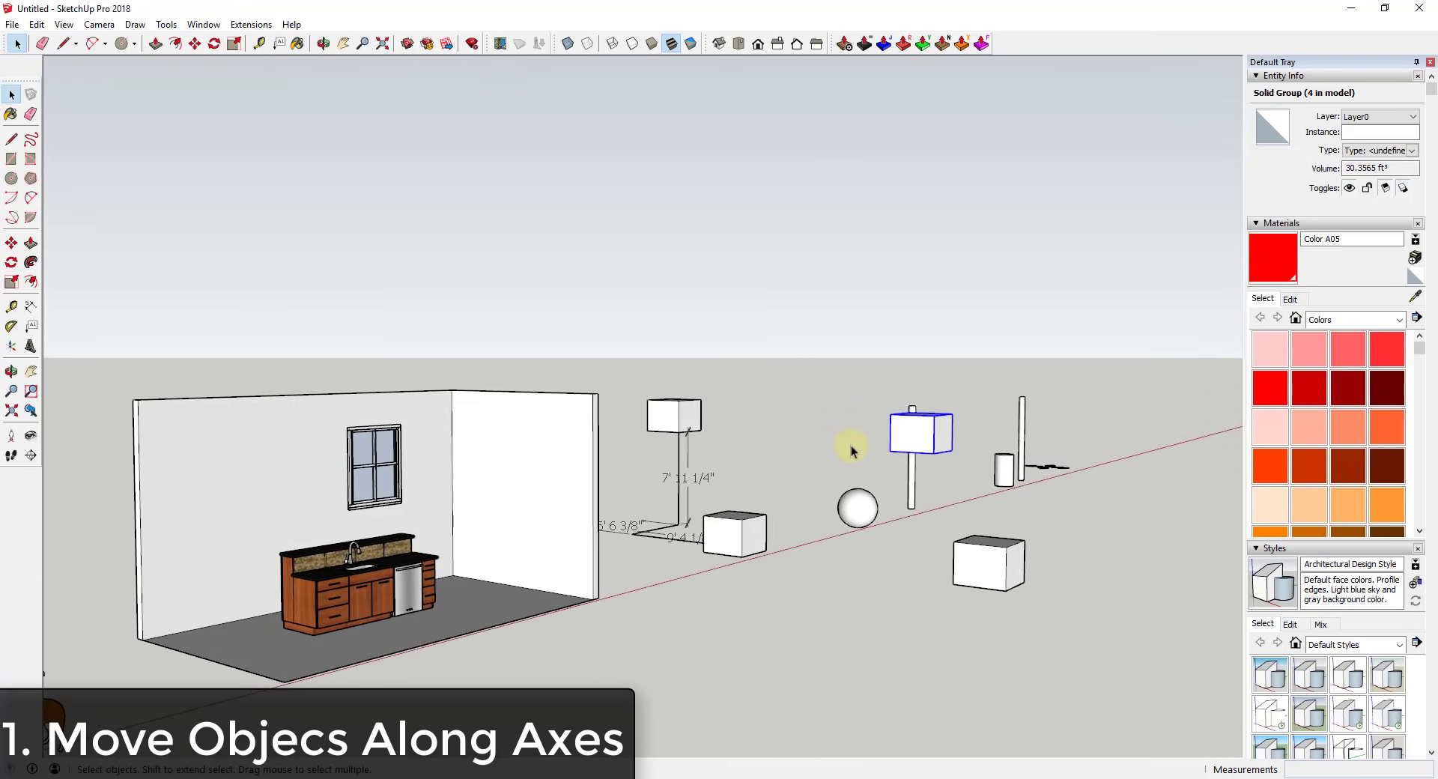
scroll(202, 616, "down", 3)
Move the kitchen cabinet about 3' 5 13/16" along the green axis from its rear base corner to the window wall
scroll(566, 560, "up", 6)
scroll(566, 560, "up", 3)
mouse_move(683, 587)
middle_mouse_down()
mouse_move(695, 541)
mouse_move(653, 565)
mouse_move(665, 555)
mouse_move(542, 577)
mouse_move(574, 581)
middle_mouse_up()
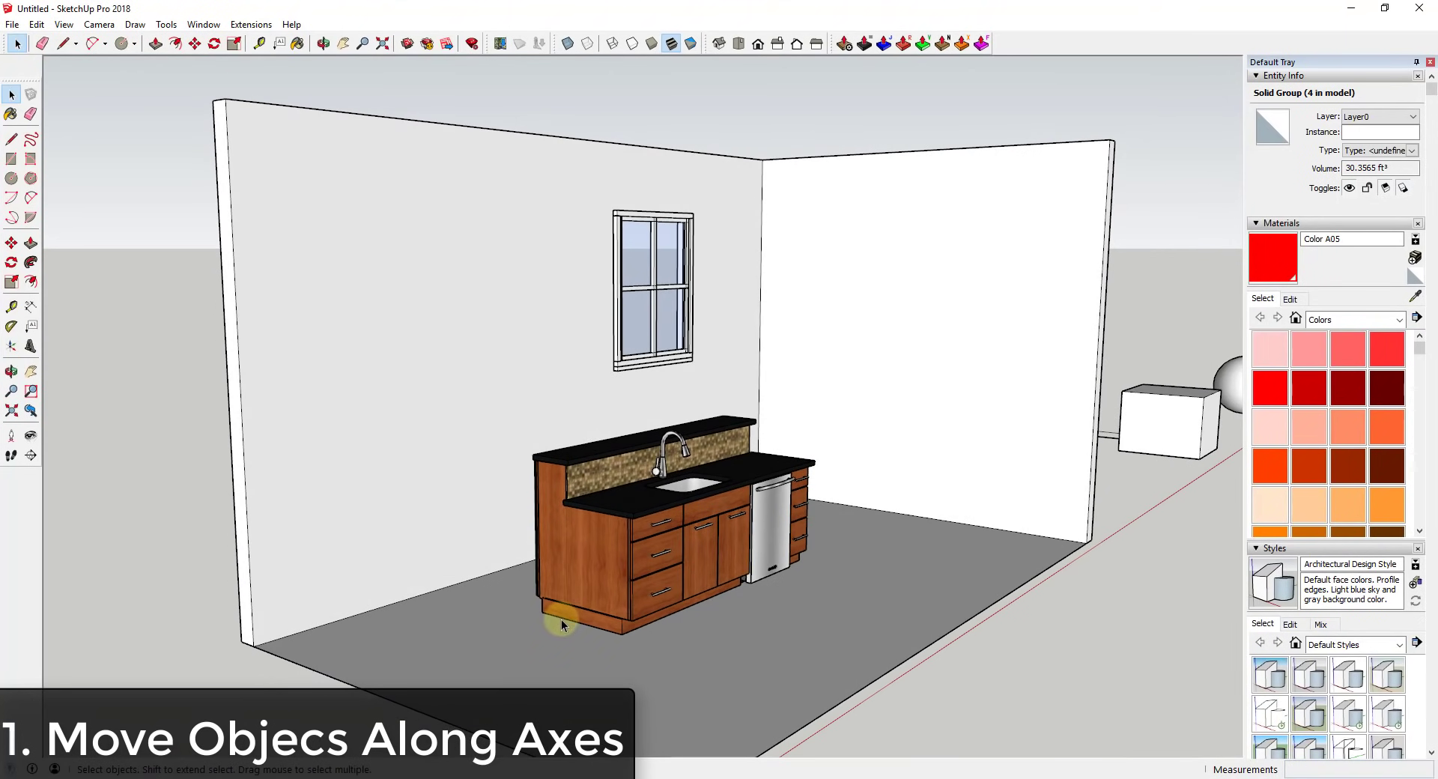
left_click(590, 577)
key("m")
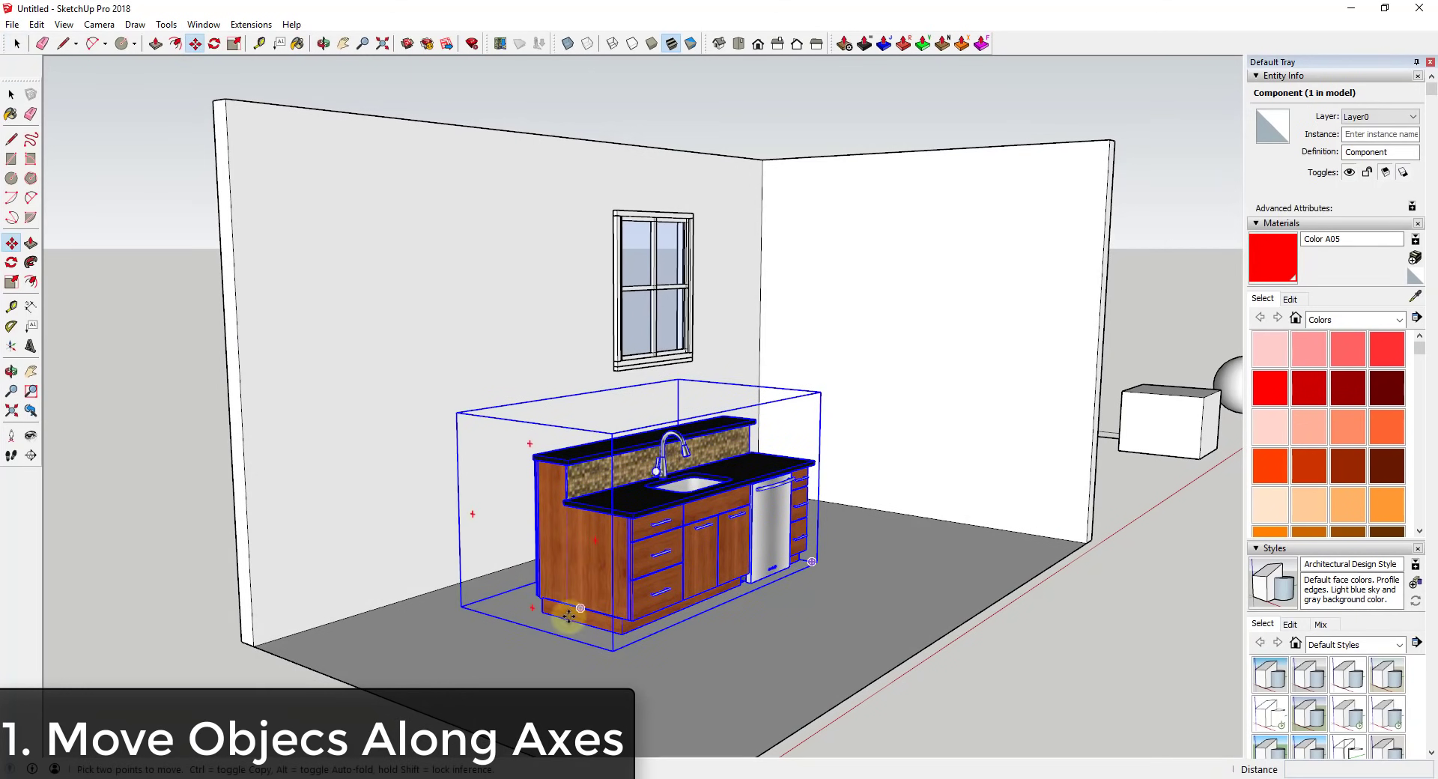
left_click(541, 613)
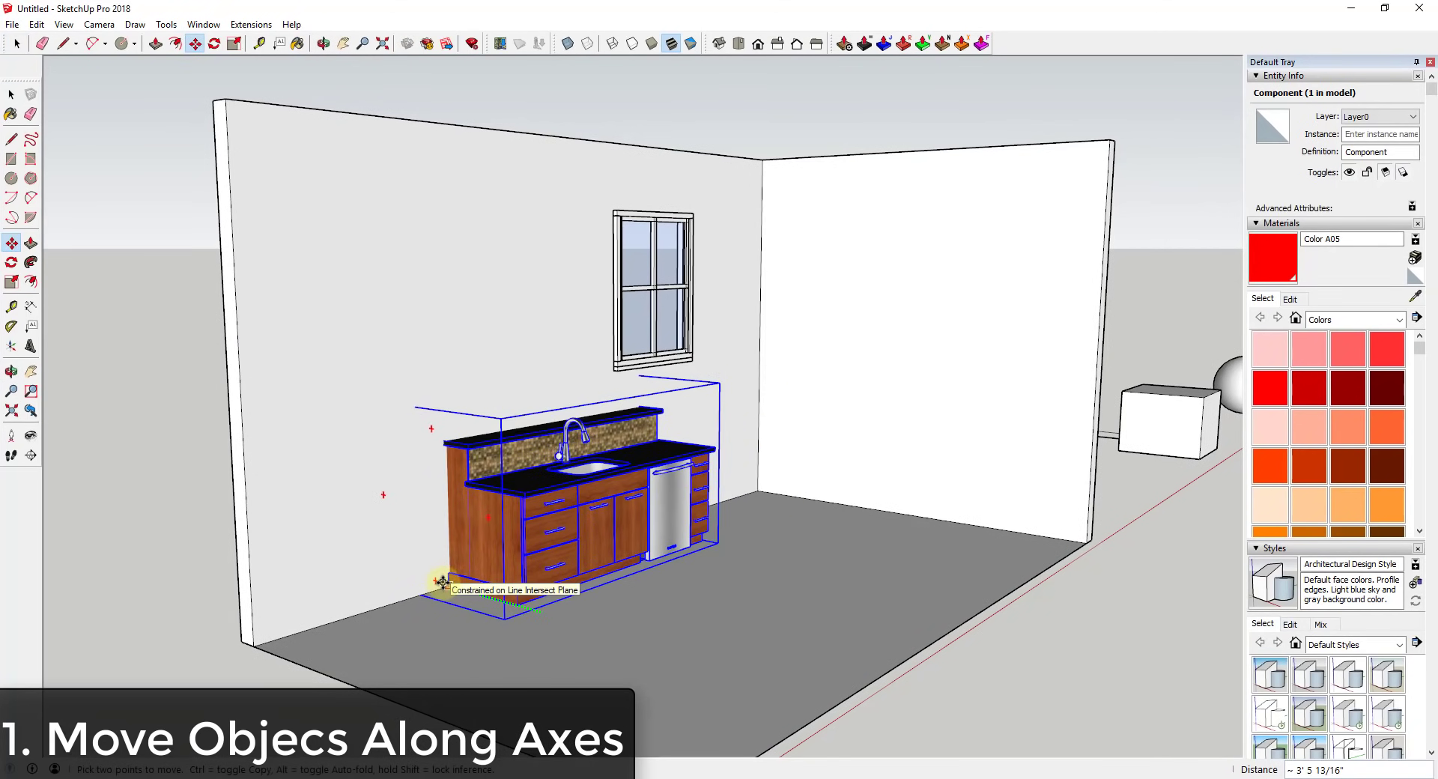
left_click(441, 582)
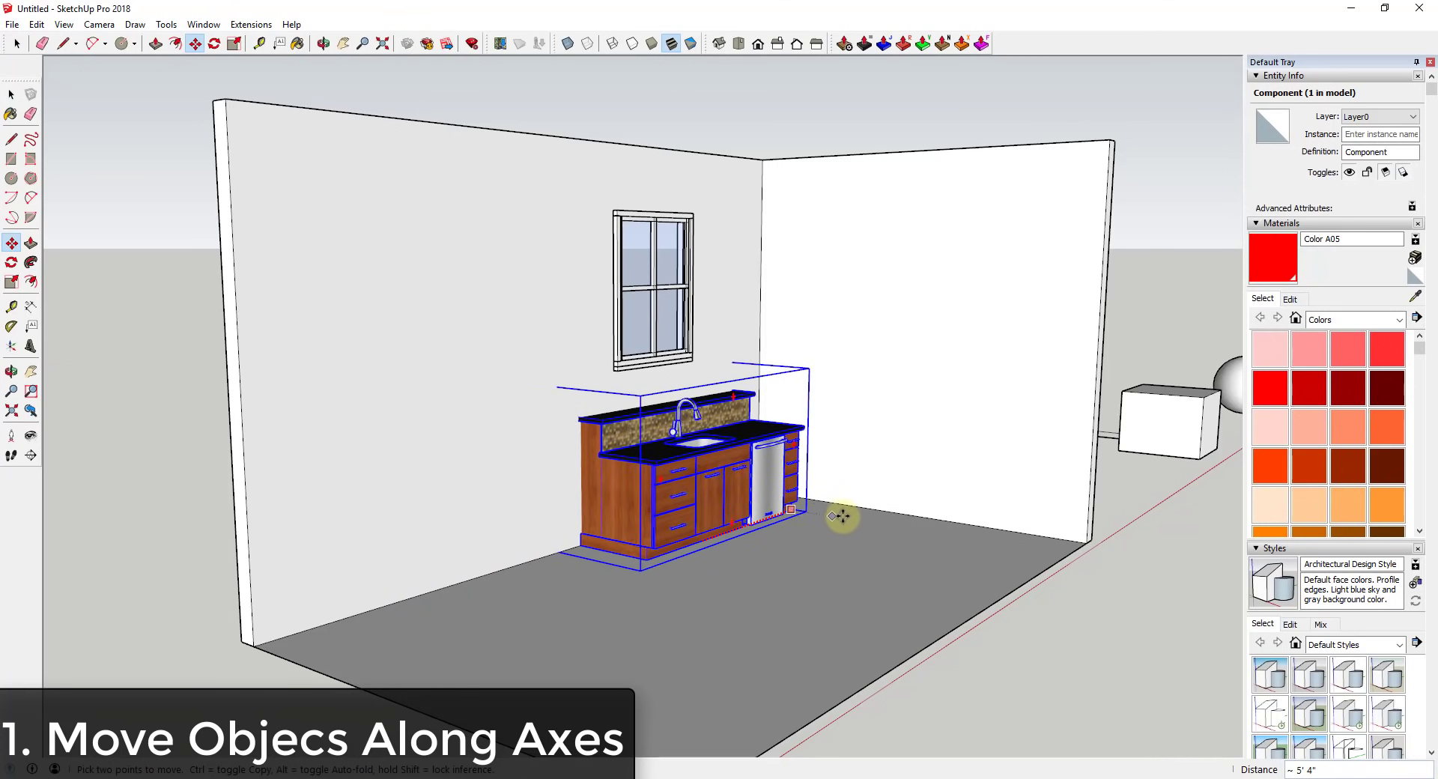
Move the cabinet along the red axis into the room corner and check its fit against both walls
left_click(875, 516)
middle_click_drag(875, 516, 735, 465)
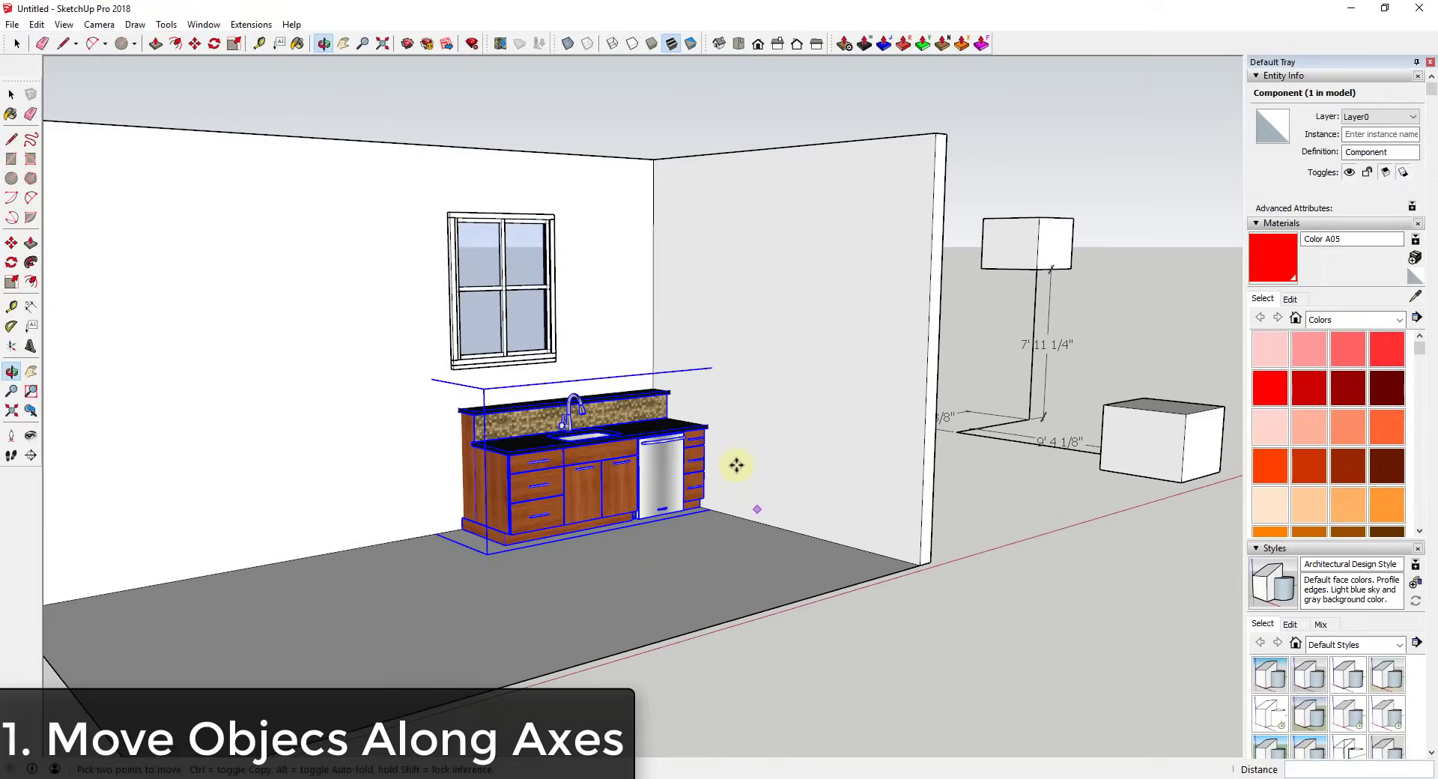
scroll(734, 465, "up", 8)
scroll(715, 398, "down", 10)
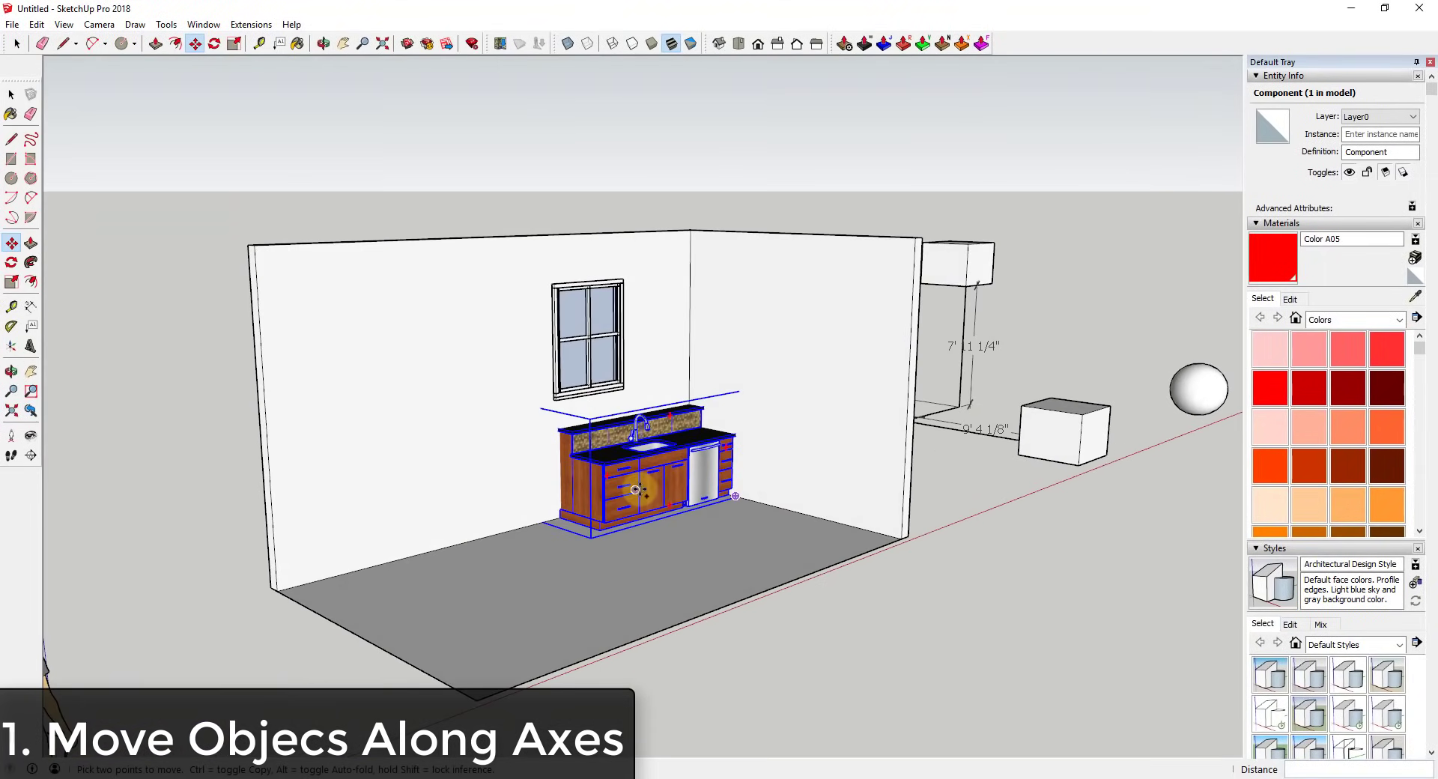
Undo the cabinet moves and try to place the cabinet in the room corner by eye from a point on its front
left_click(635, 490)
left_click(648, 547)
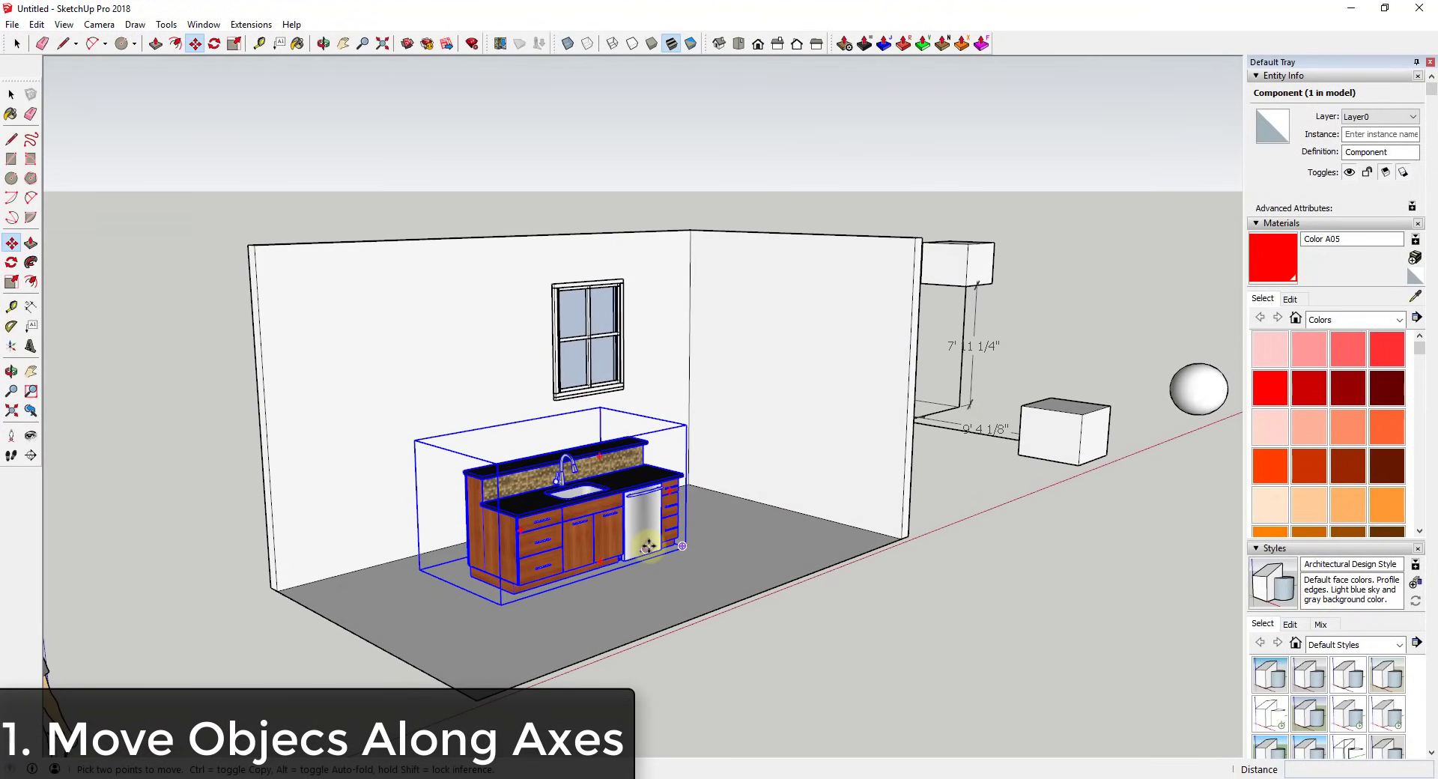
left_click(608, 527)
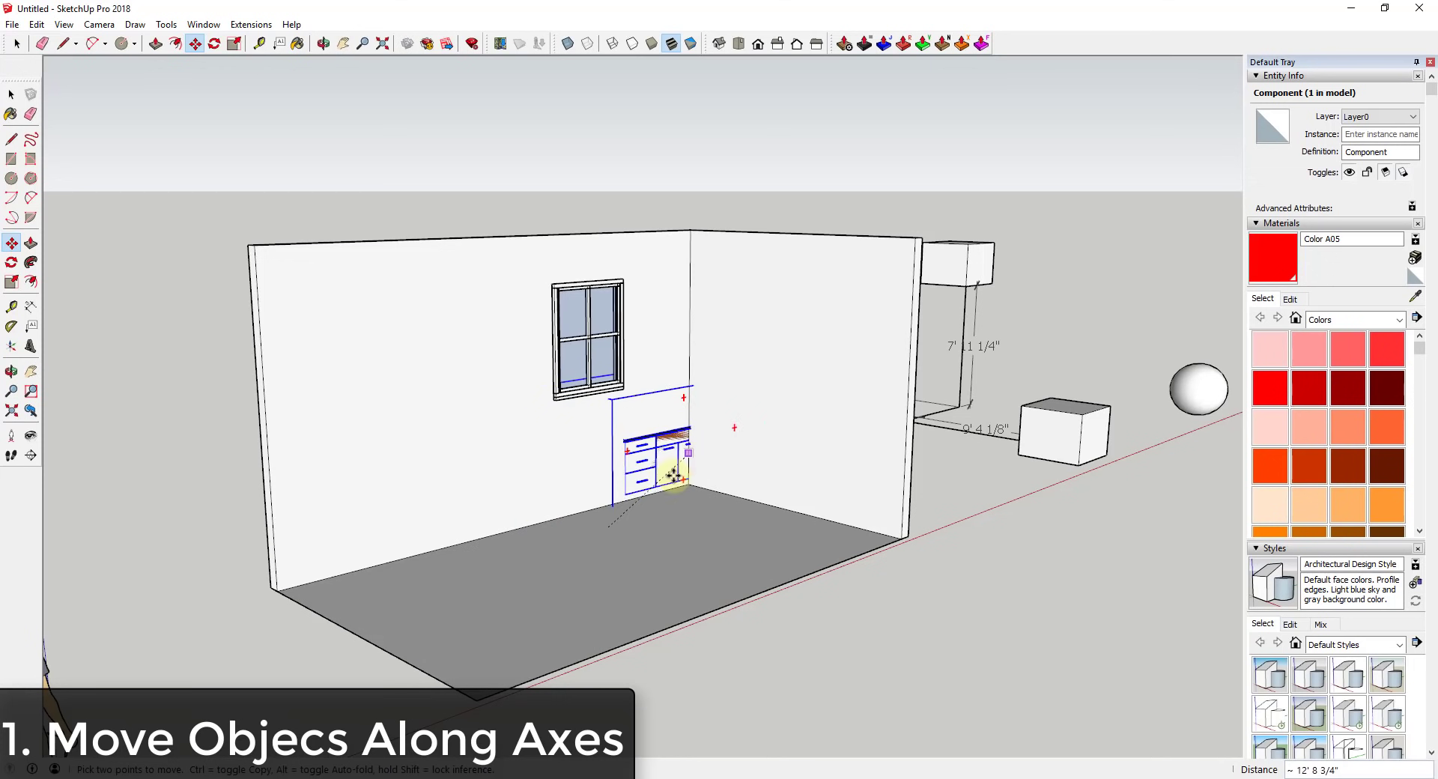
key("space")
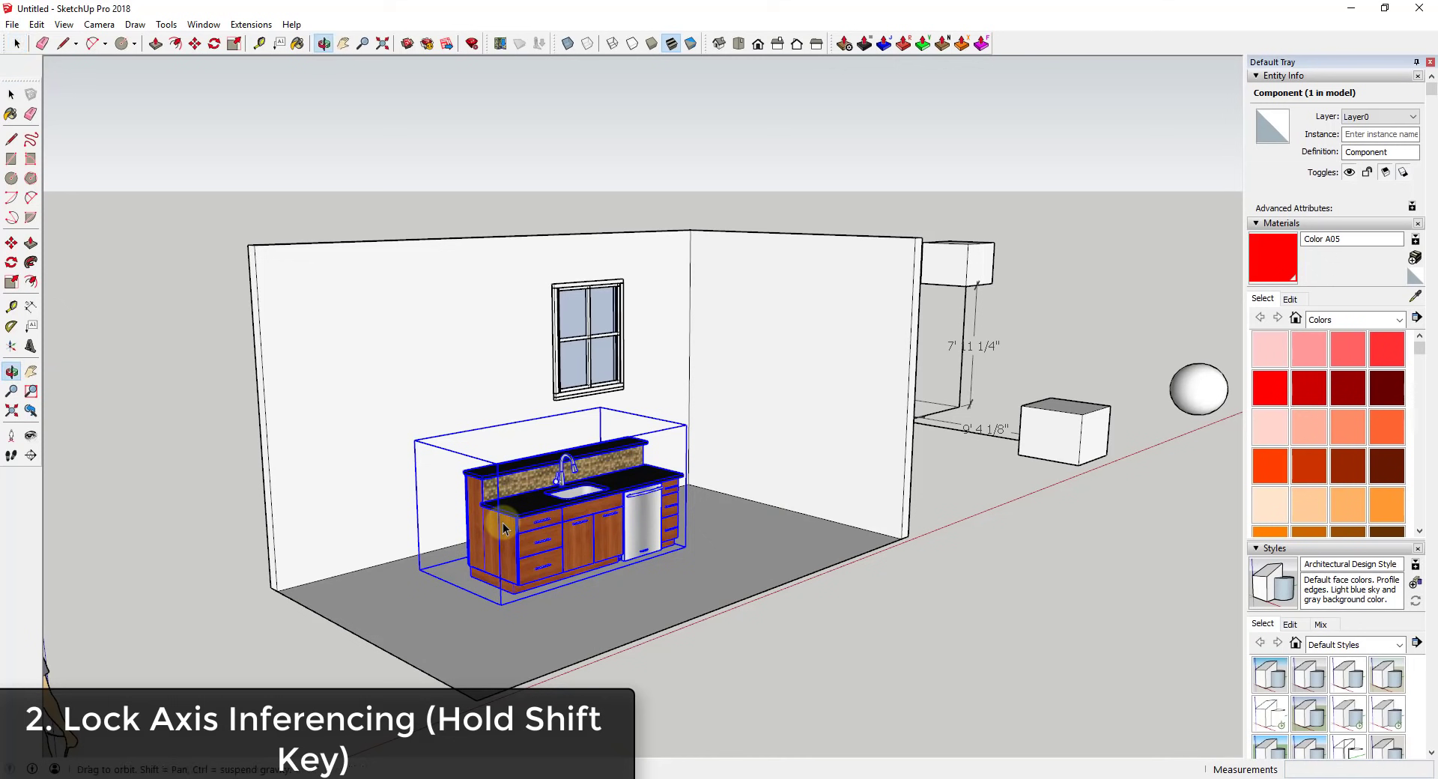
Move the cabinet from its base corners against the side wall and the window wall, locking the move to one axis each time
middle_click_drag(502, 528, 524, 529)
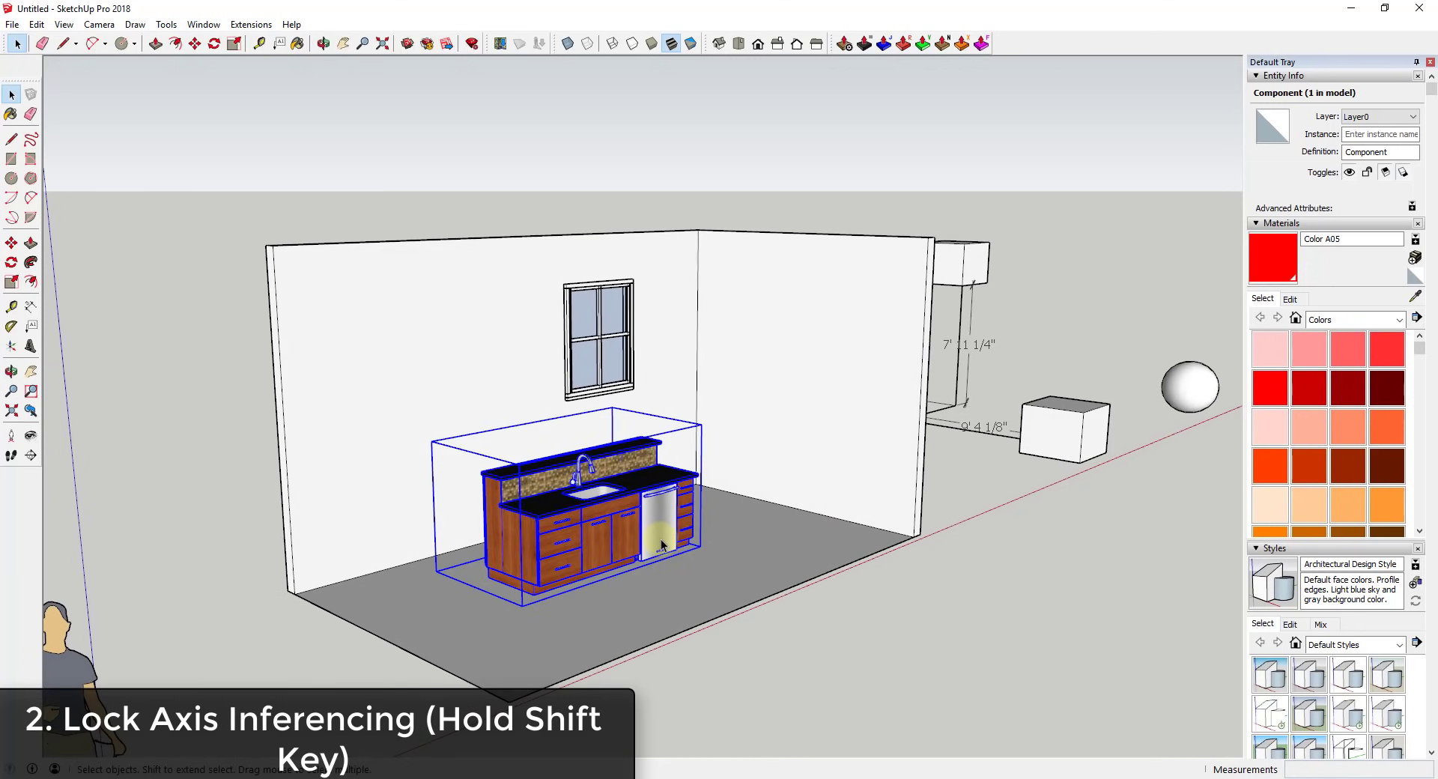
middle_click_drag(662, 544, 635, 532)
scroll(633, 531, "up", 5)
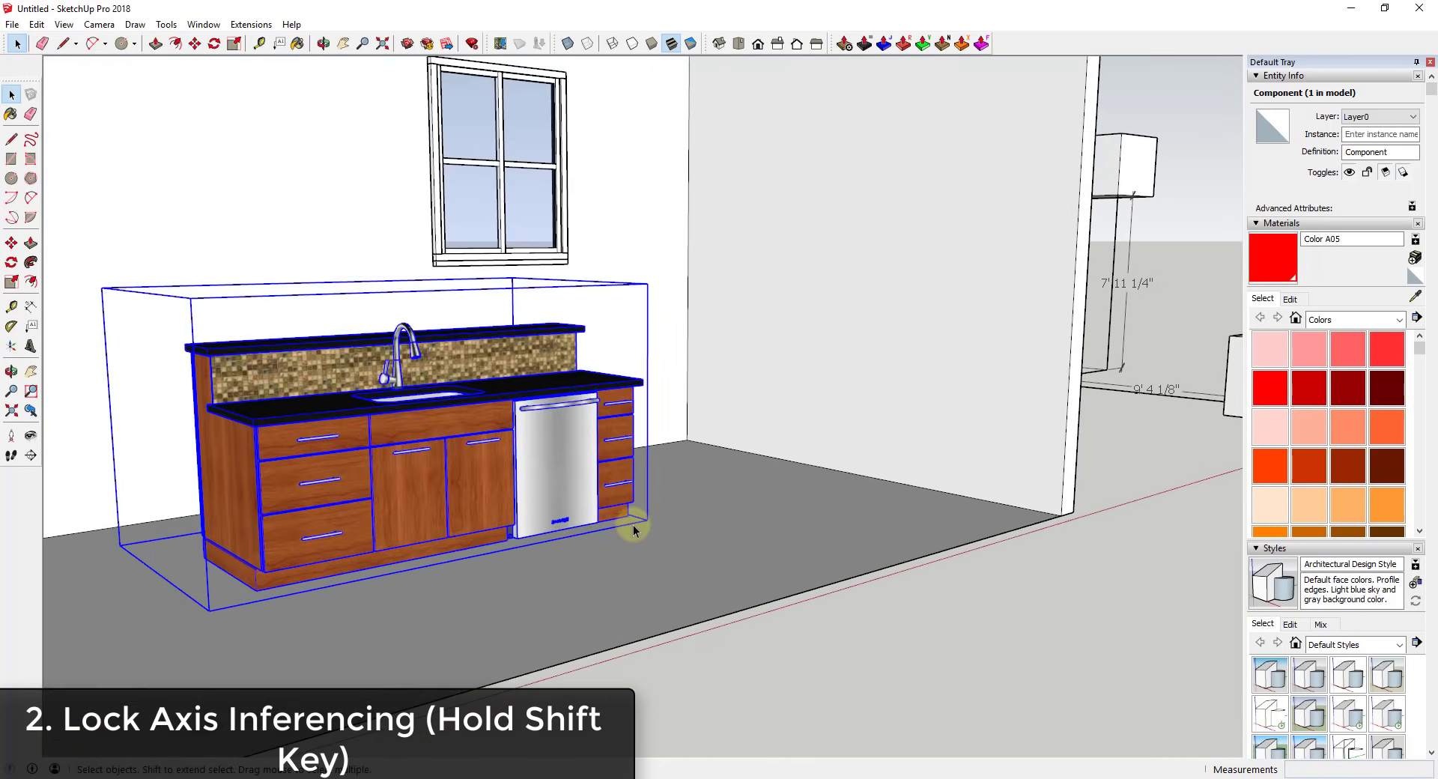
key("m")
left_click(639, 517)
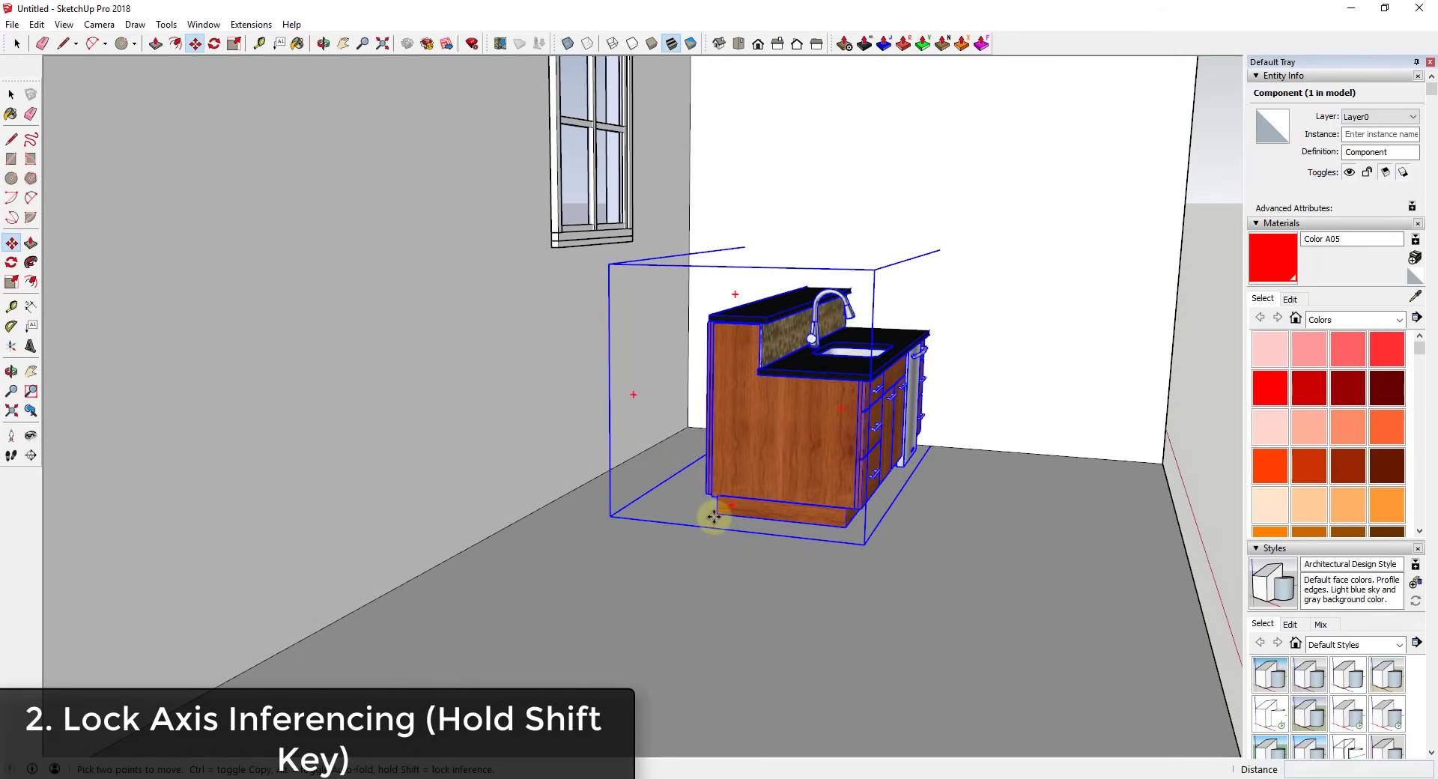
left_click(714, 517)
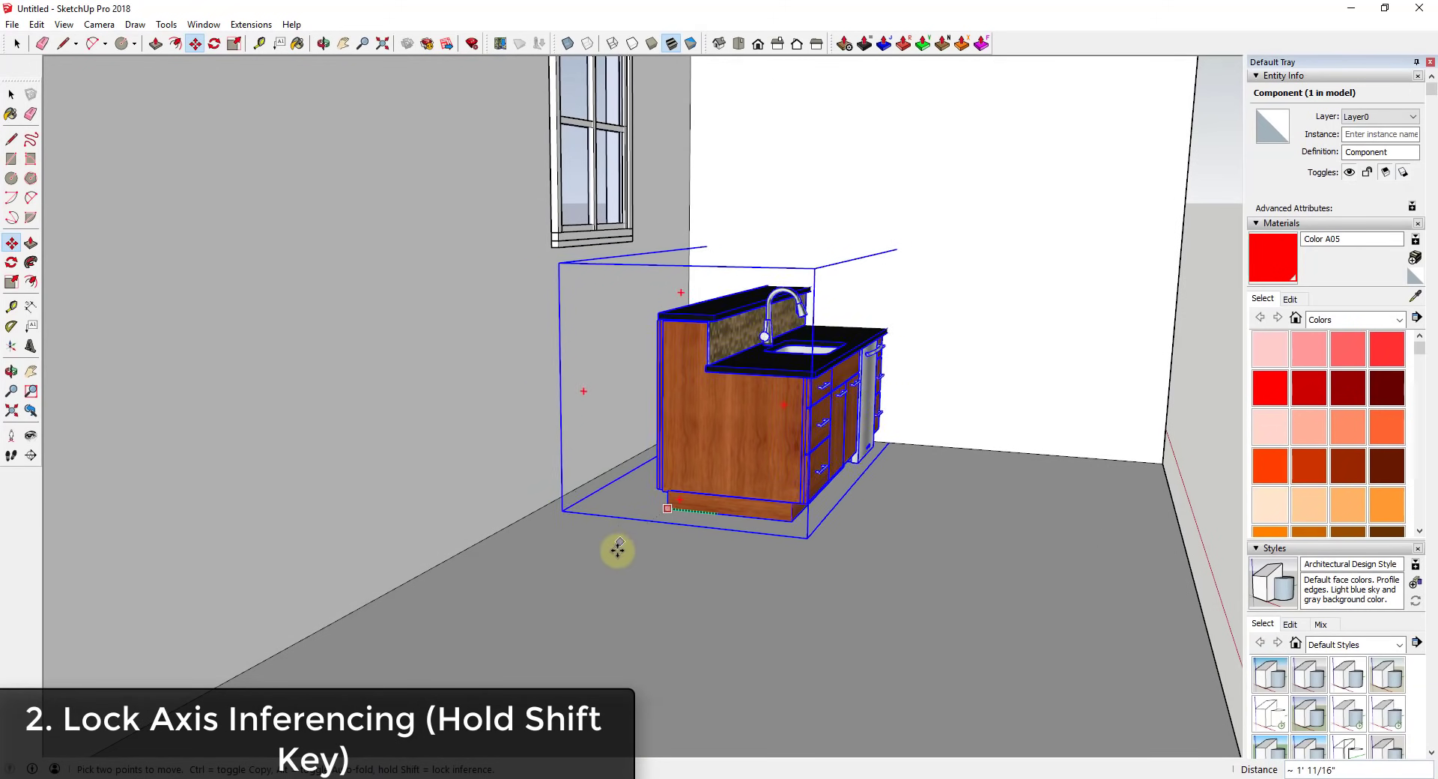
left_click(471, 547)
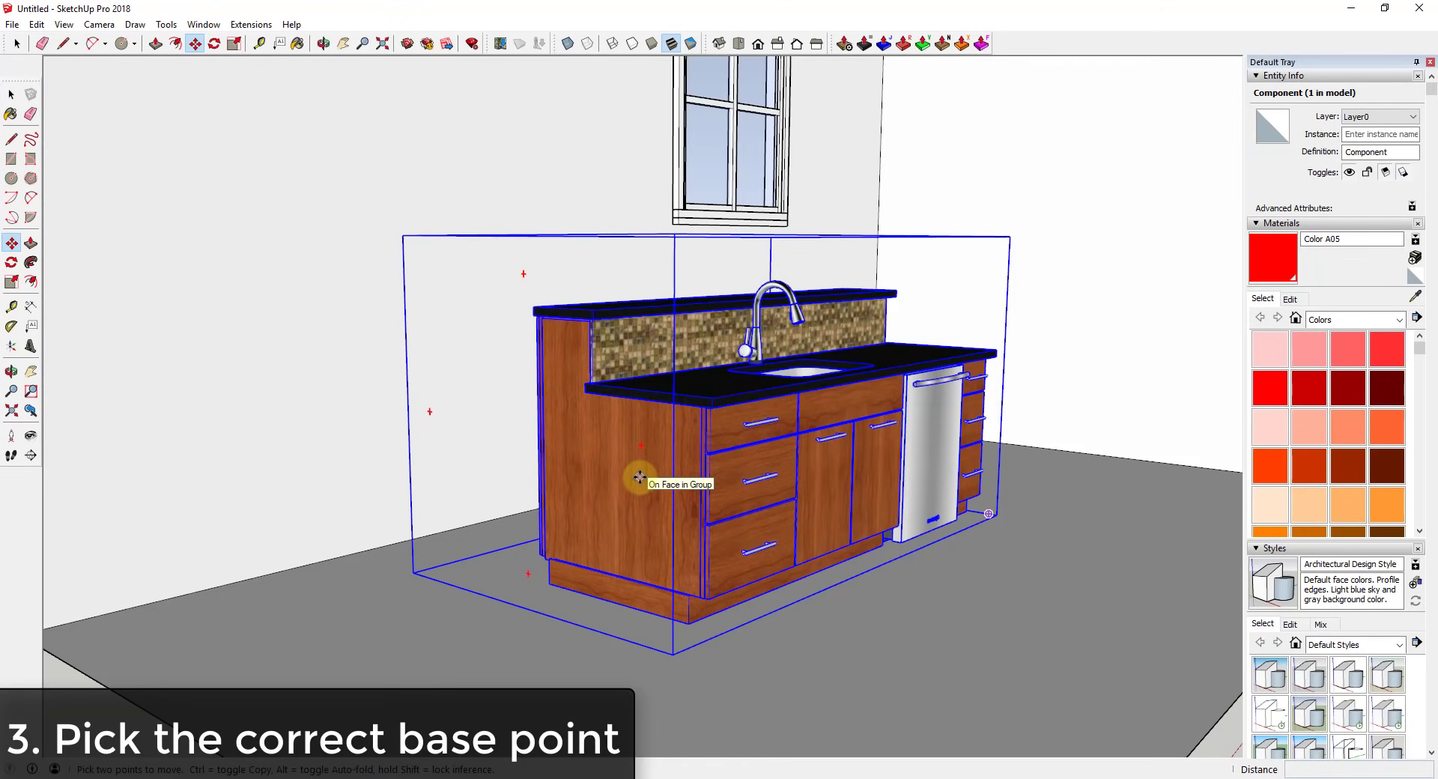
Try to move the cabinet along the green axis toward the window wall, using its side base edge as the base point
scroll(640, 477, "down", 4)
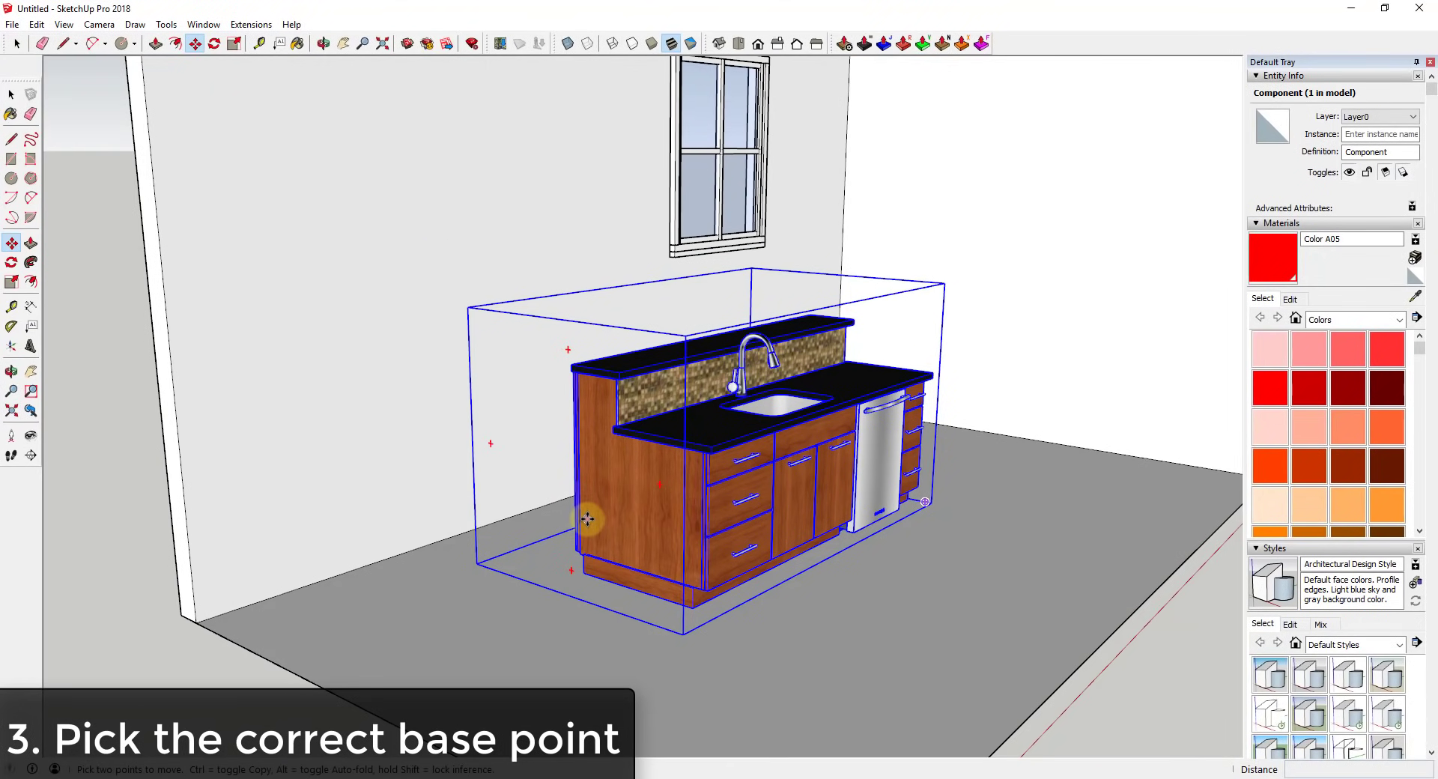
scroll(587, 519, "up", 2)
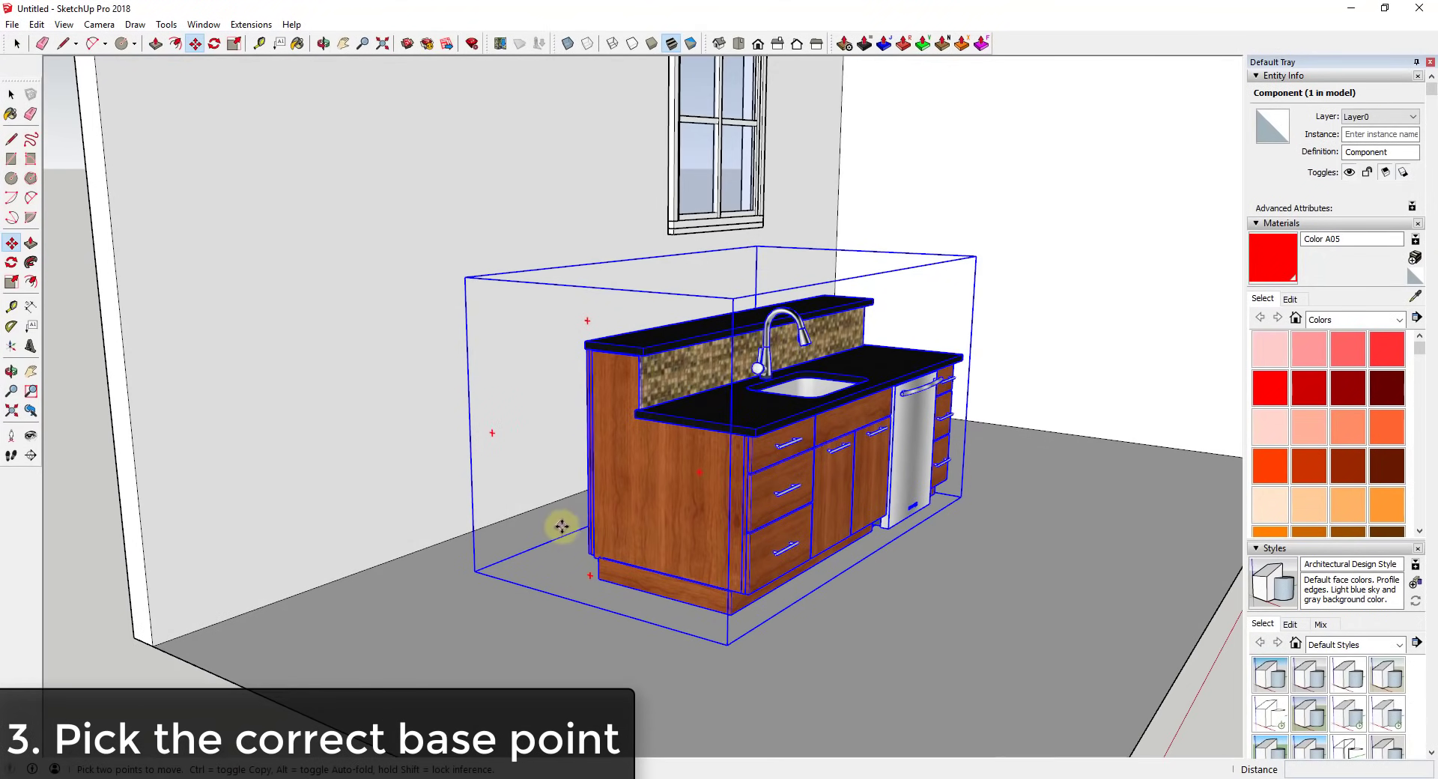
left_click(657, 597)
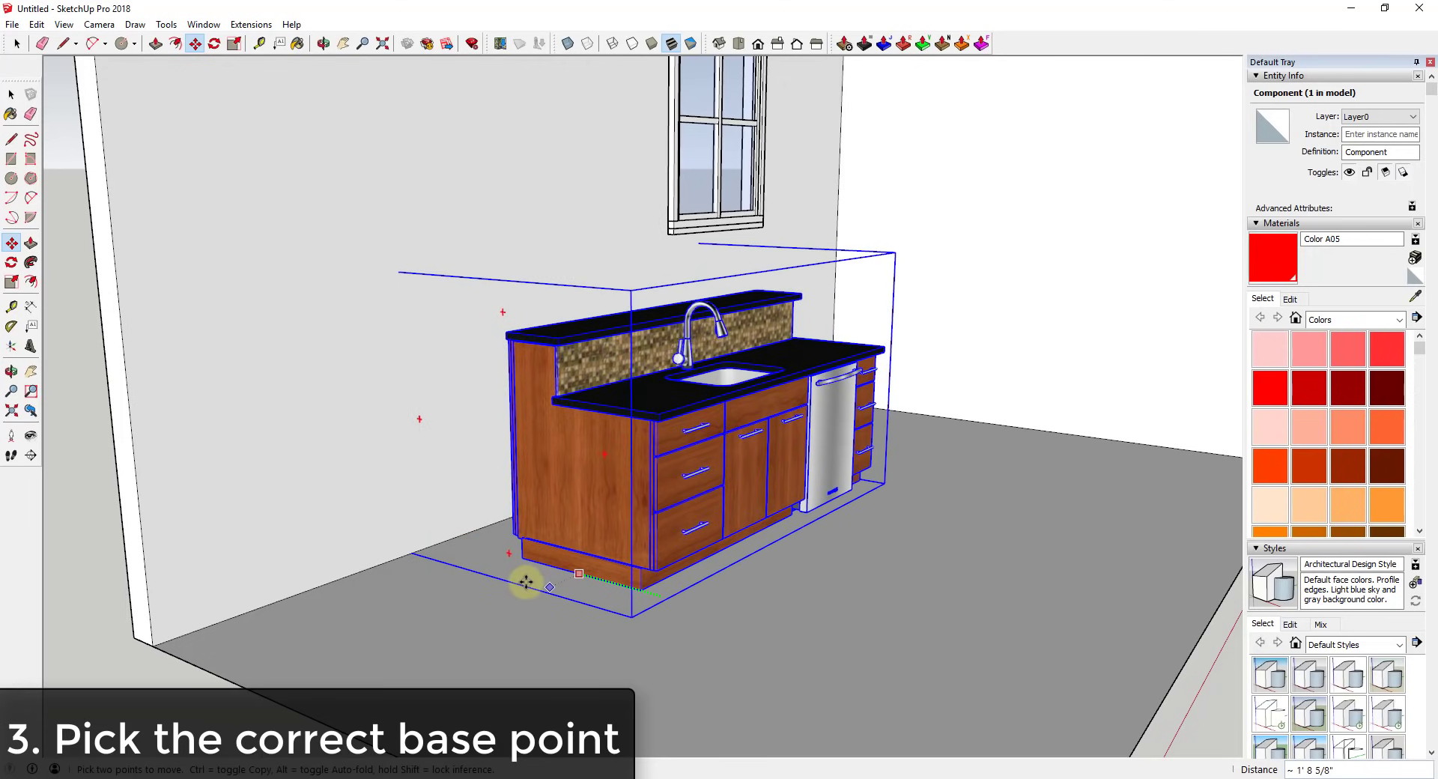
middle_click_drag(584, 565, 834, 529)
key("space")
Move the cabinet along the green axis to the window wall, using the upper rear endpoint of its side panel as base point
scroll(674, 371, "up", 5)
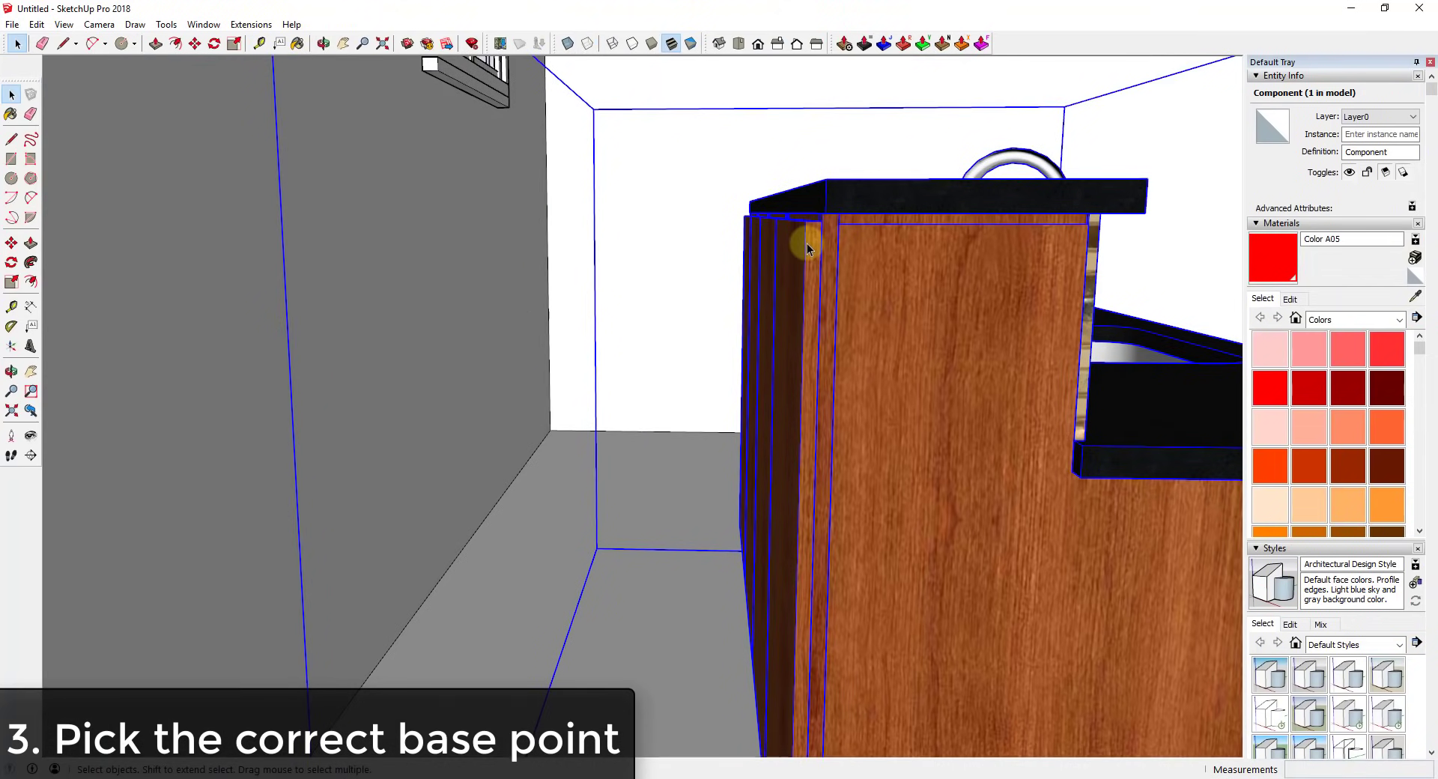
scroll(807, 247, "down", 2)
key("m")
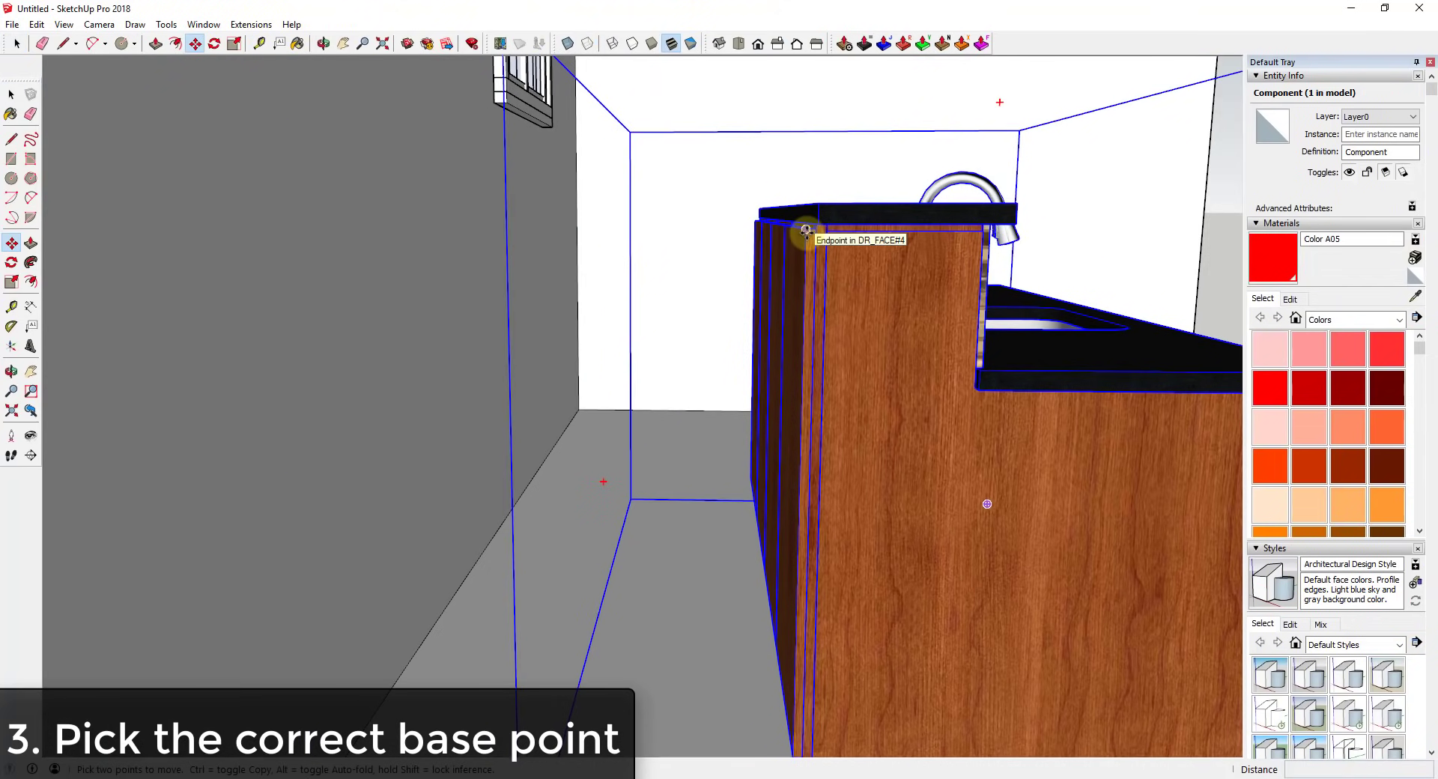
left_click(806, 231)
scroll(805, 230, "down", 3)
scroll(764, 231, "up", 3)
scroll(770, 244, "down", 3)
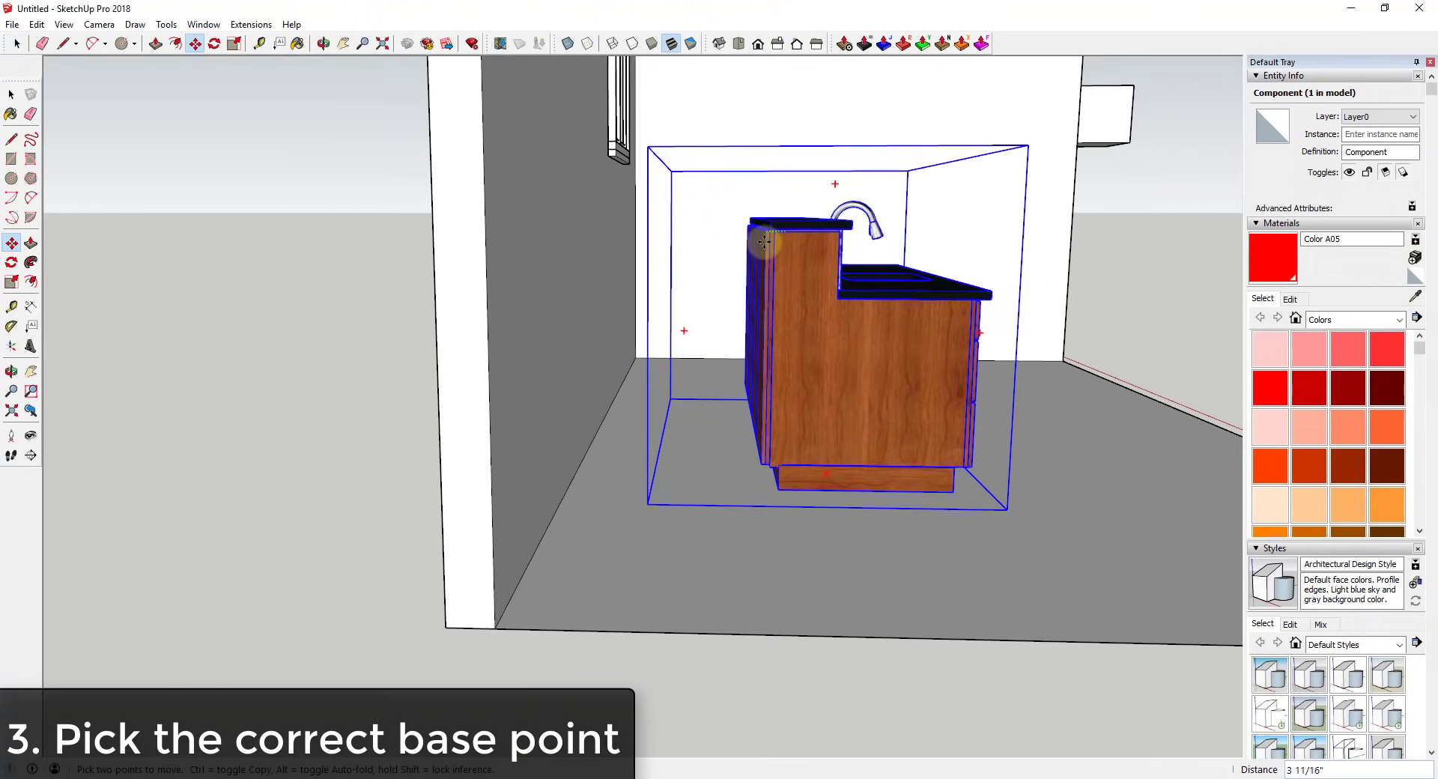
scroll(767, 238, "up", 2)
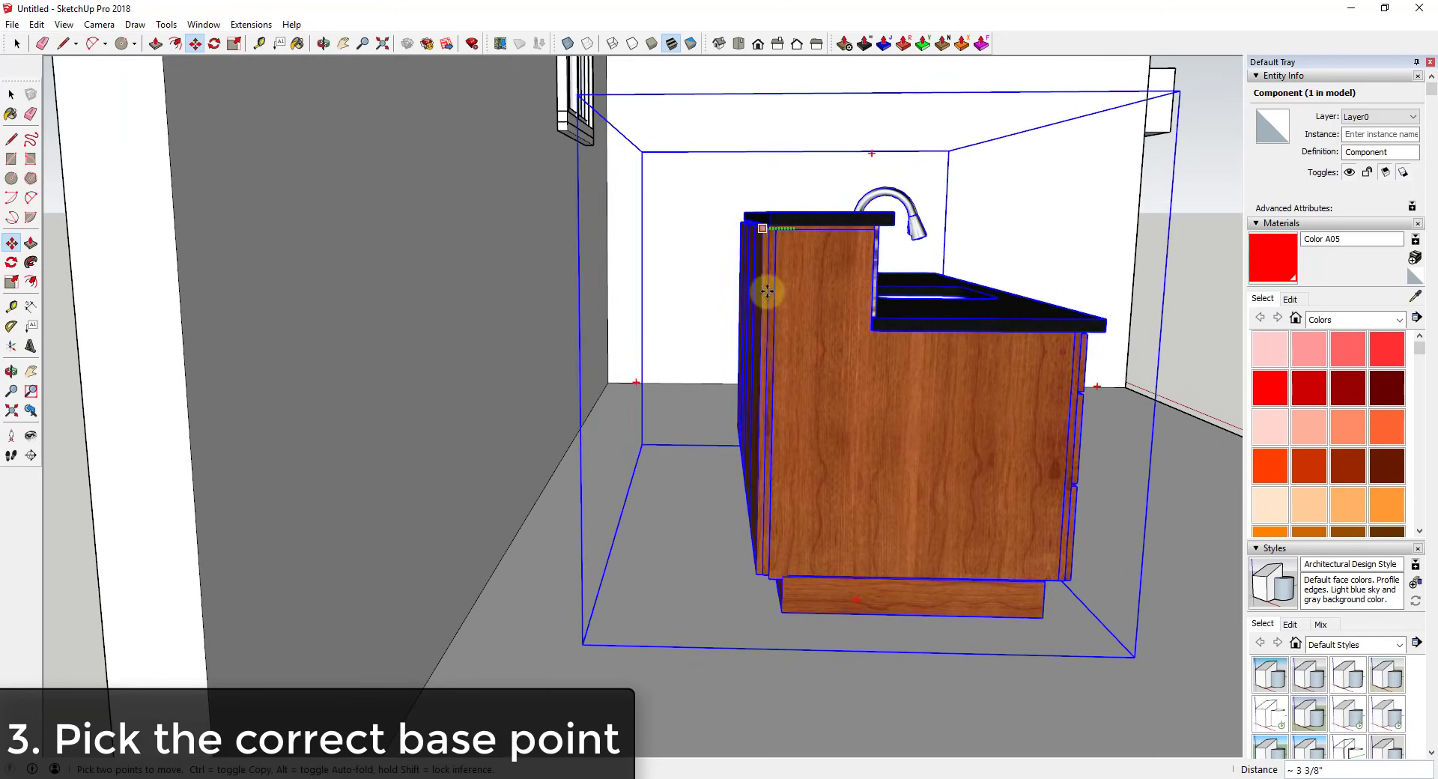
scroll(779, 307, "down", 3)
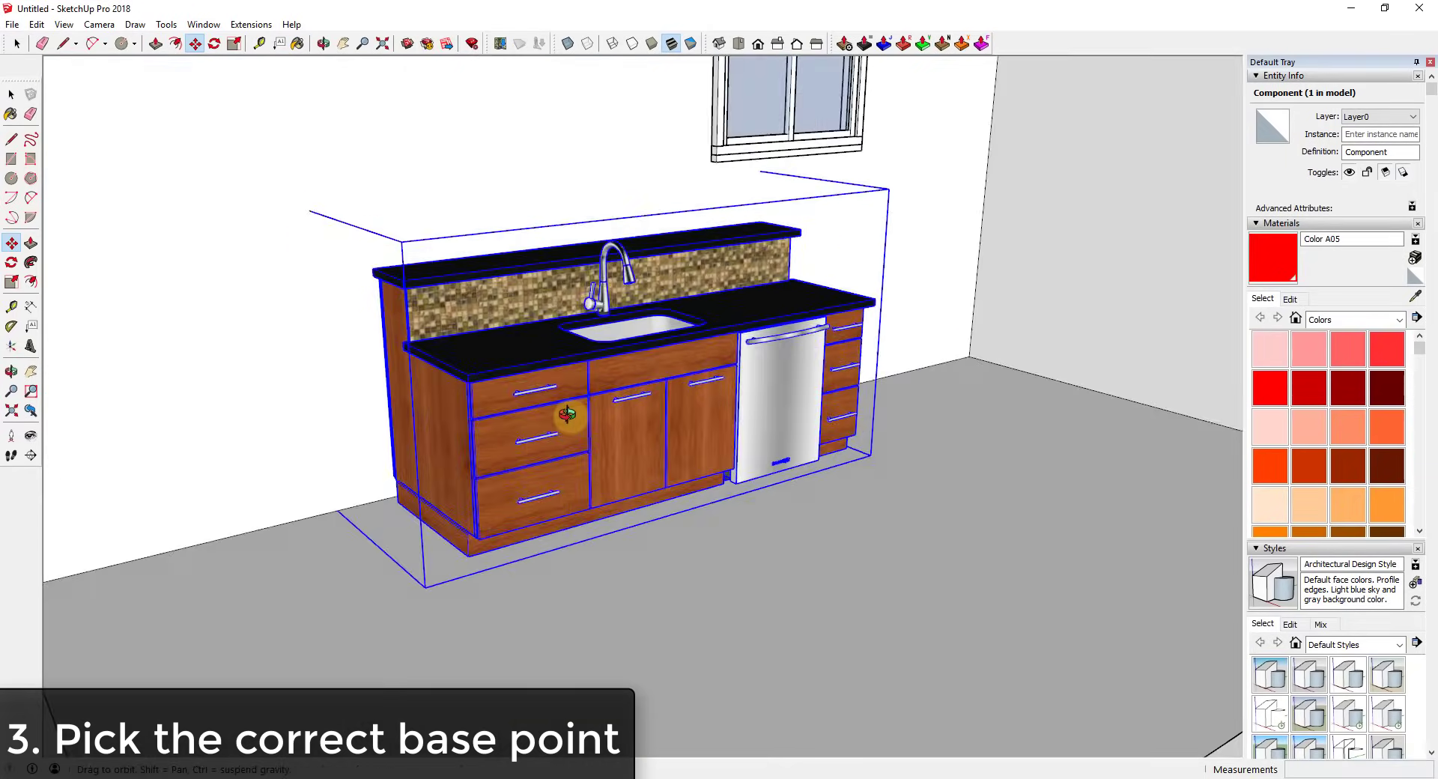
Move the cabinet about 7' 2 3/8" along the red axis from its lower corner beside the dishwasher to the side wall
middle_click_drag(567, 414, 886, 472)
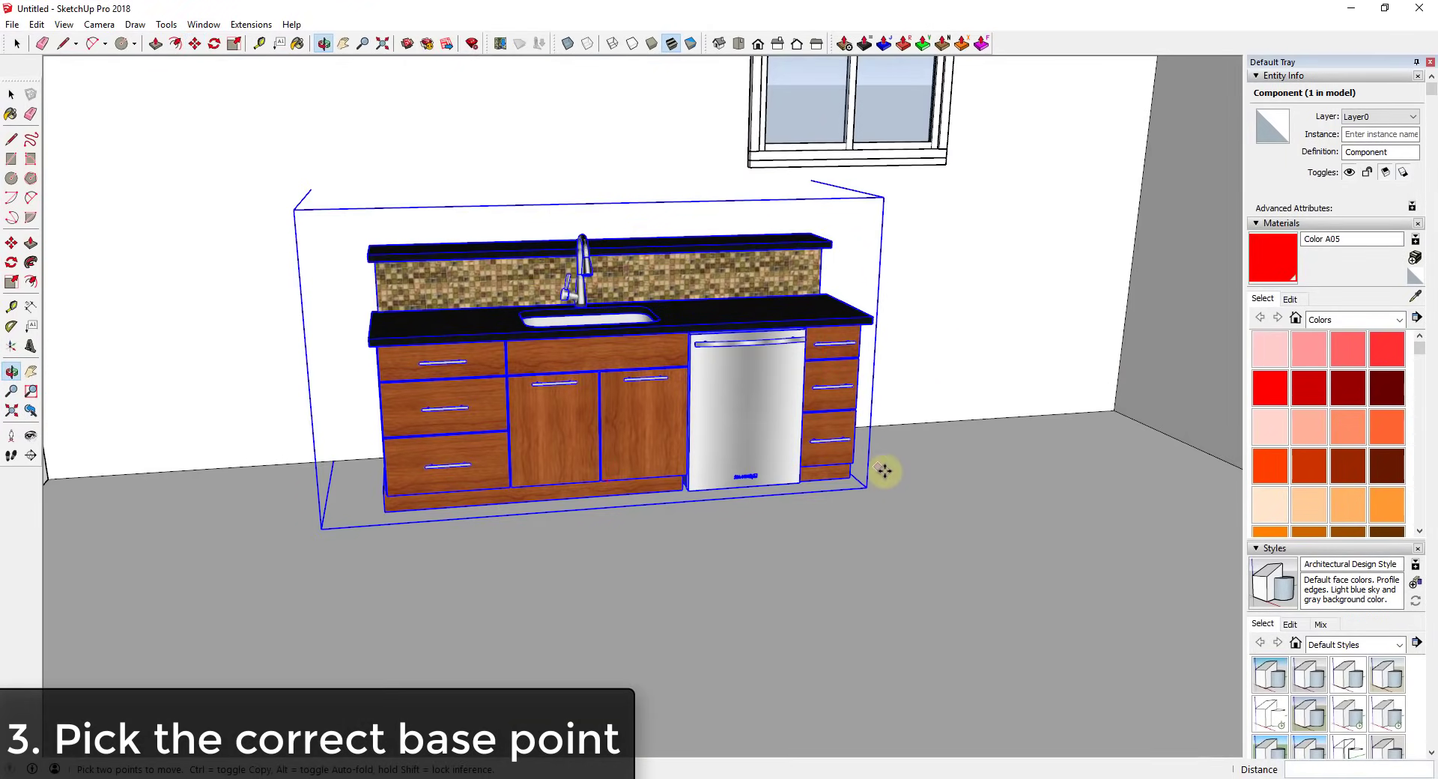
scroll(869, 472, "up", 4)
left_click(845, 469)
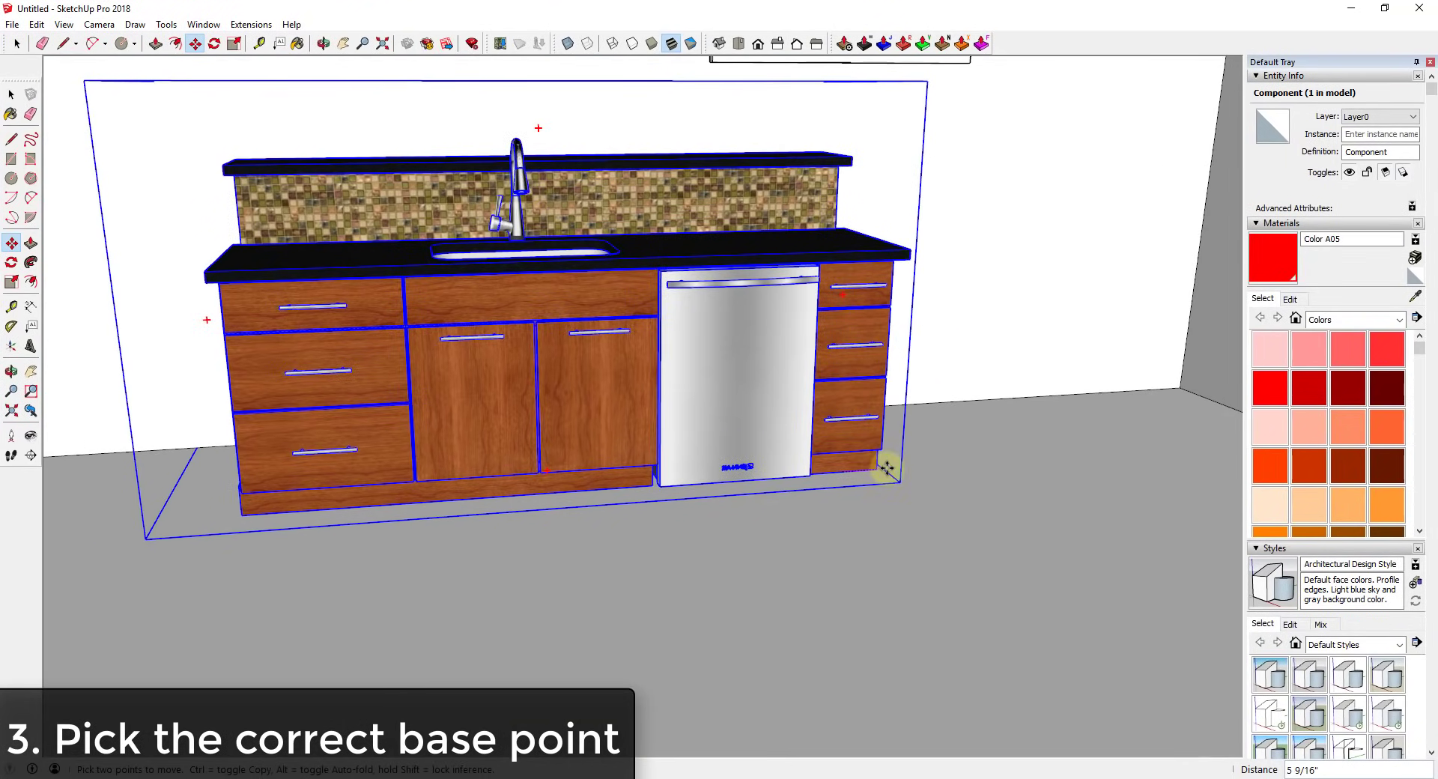
scroll(914, 470, "down", 3)
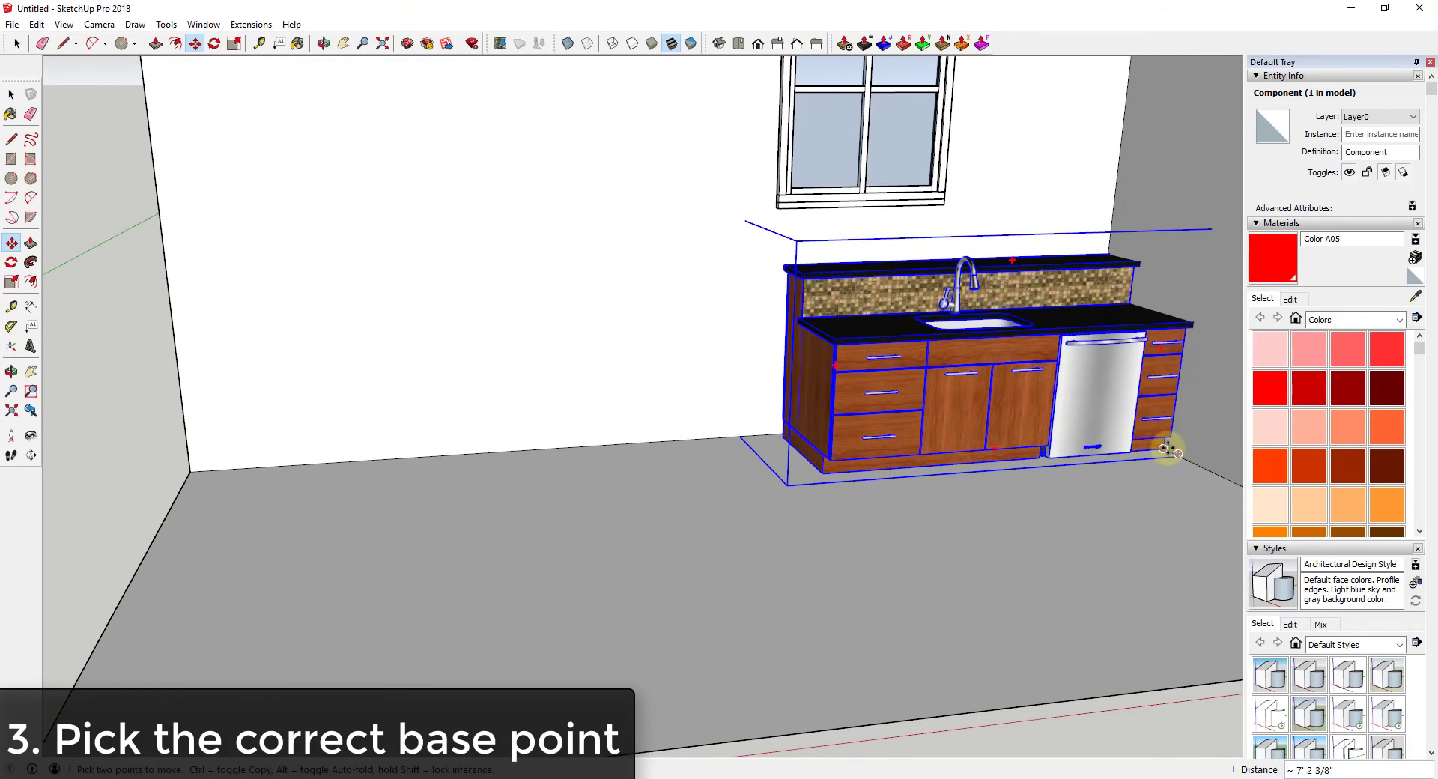
middle_click_drag(1165, 449, 1015, 453)
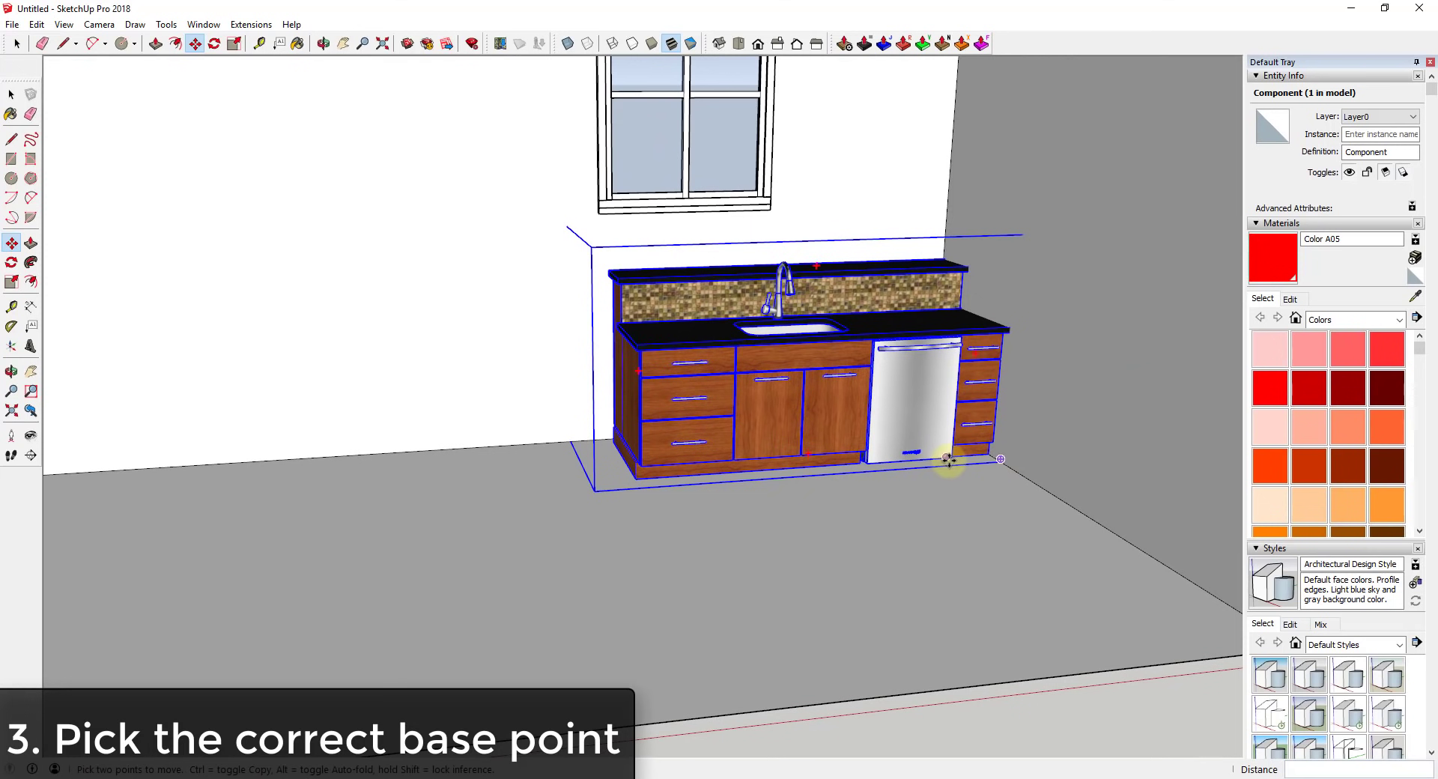
middle_click_drag(1002, 454, 864, 387)
Inspect the loose sphere and the tall thin cylinder beyond the room, selecting each in turn
scroll(865, 387, "down", 10)
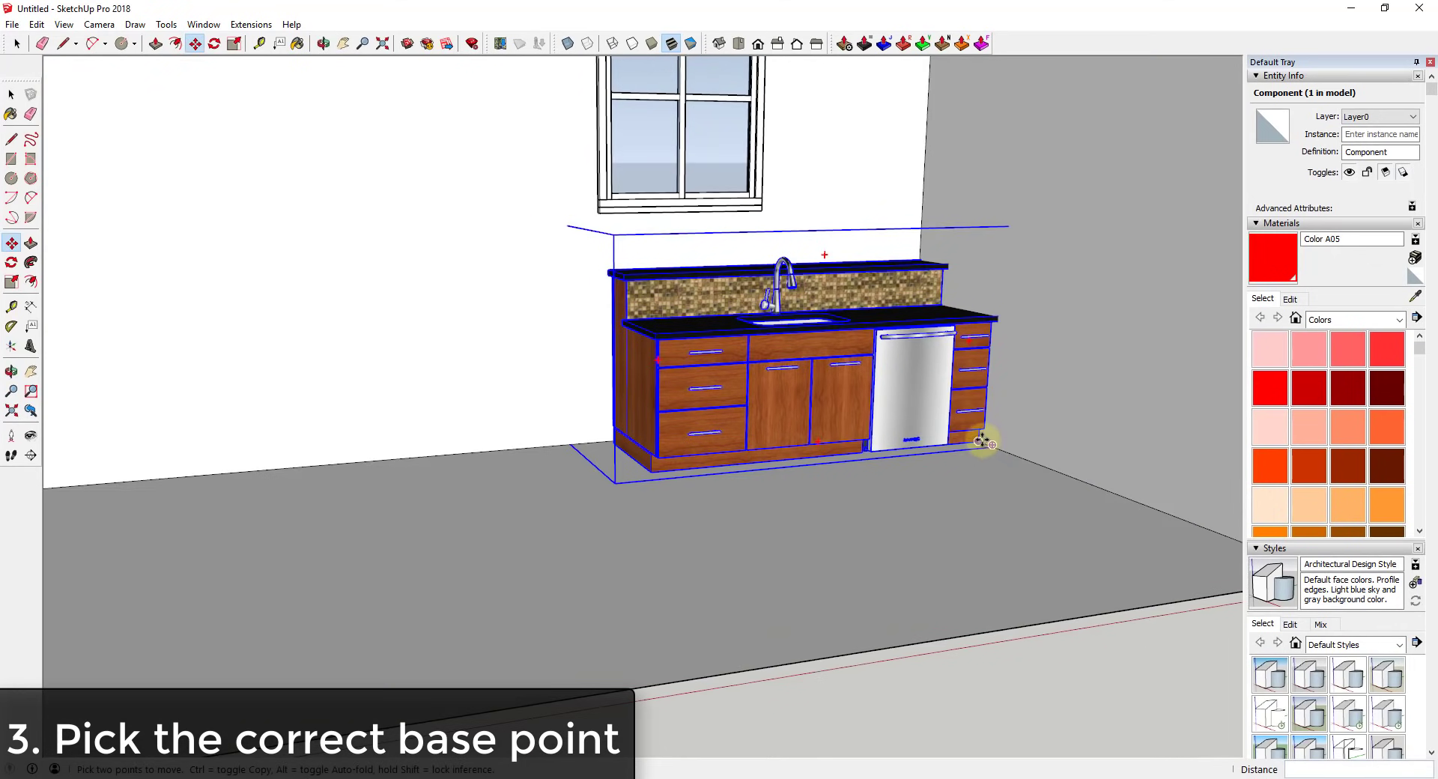
middle_click_drag(861, 368, 956, 395)
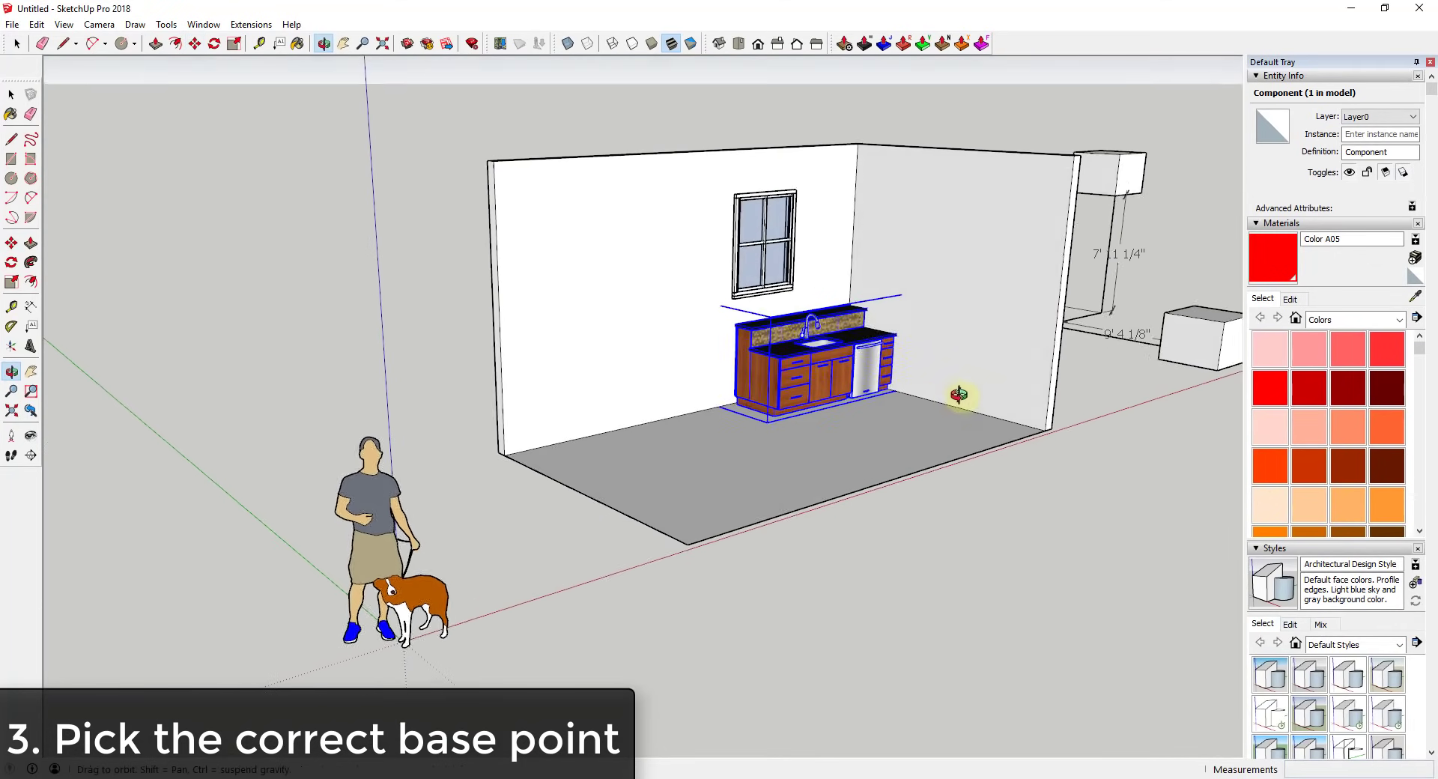
key("m")
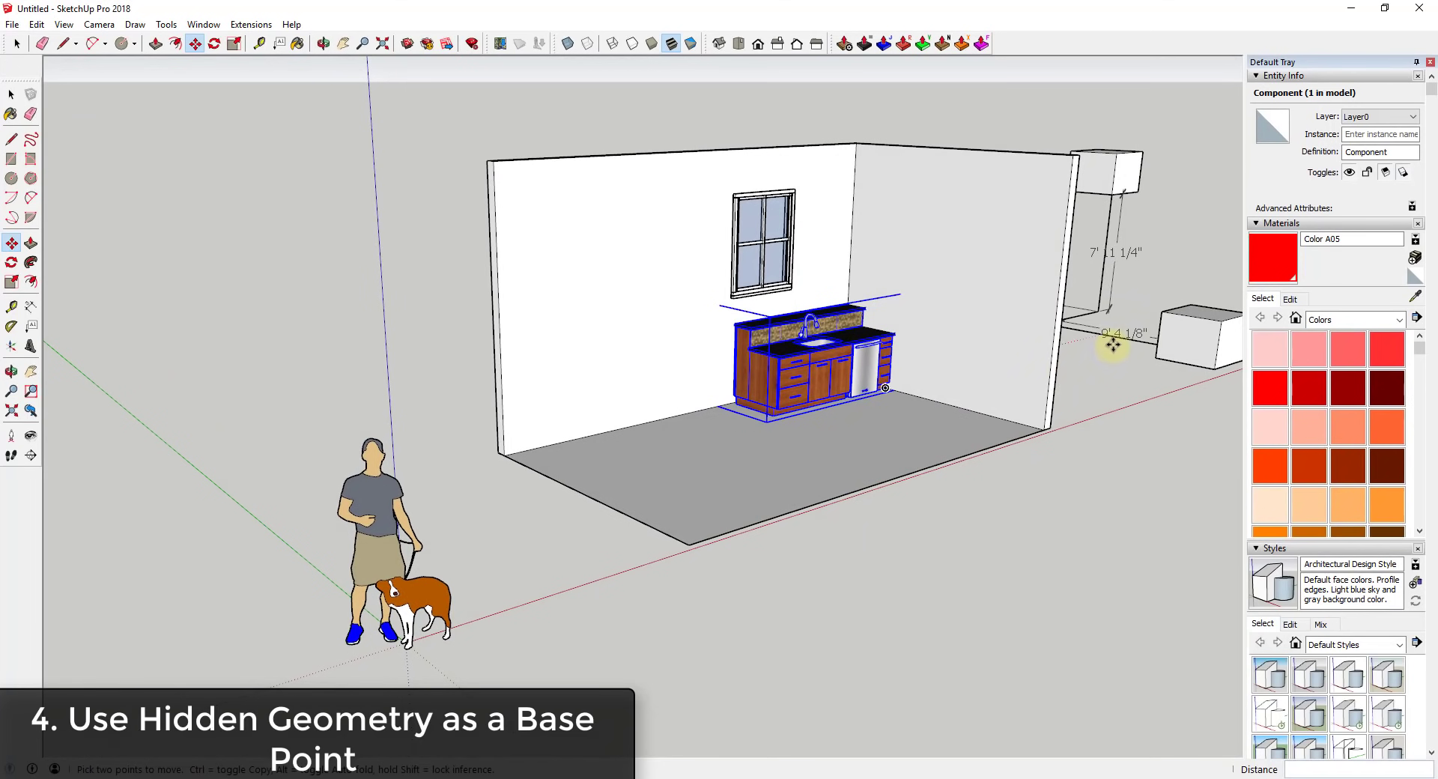
middle_click_drag(1112, 344, 517, 475)
scroll(577, 465, "up", 5)
key("space")
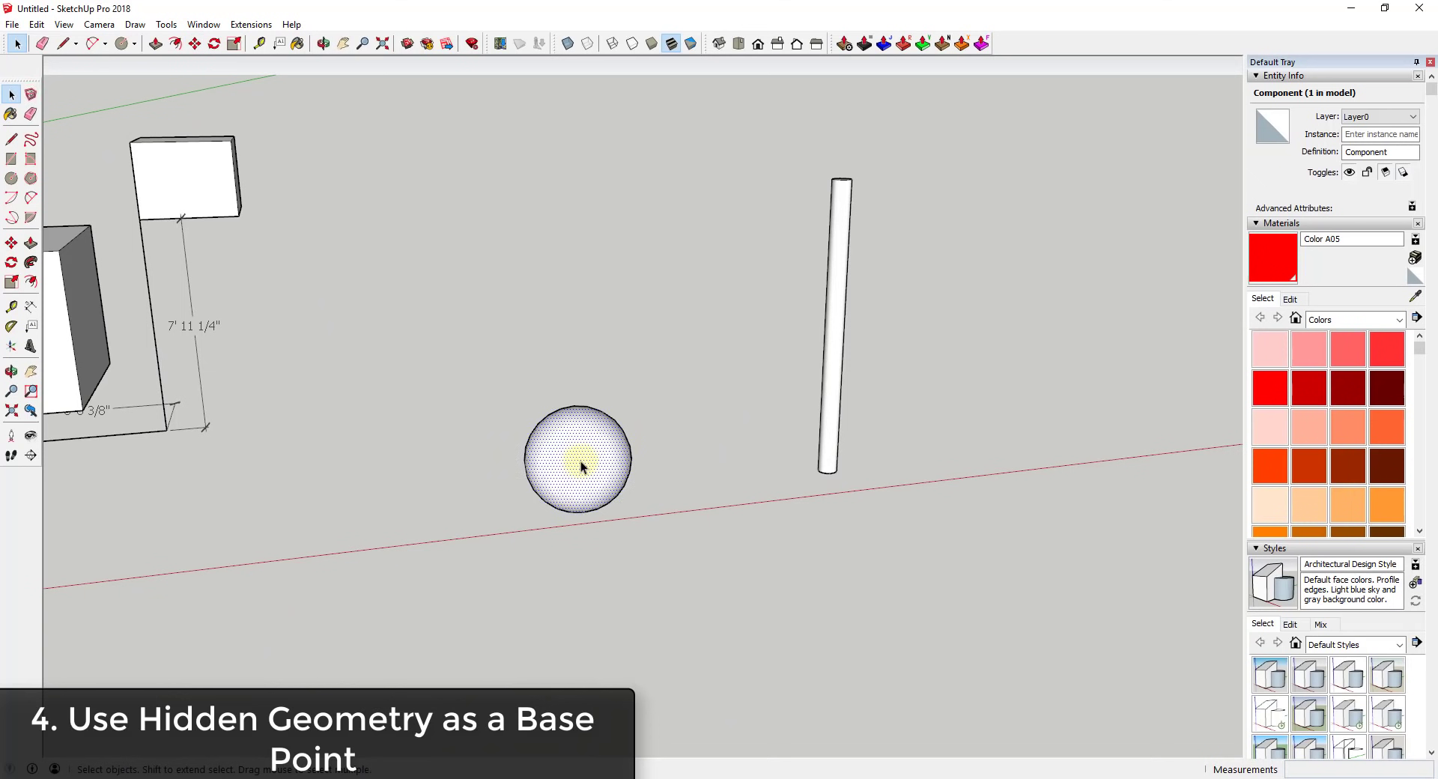
left_click(587, 462)
scroll(851, 187, "up", 4)
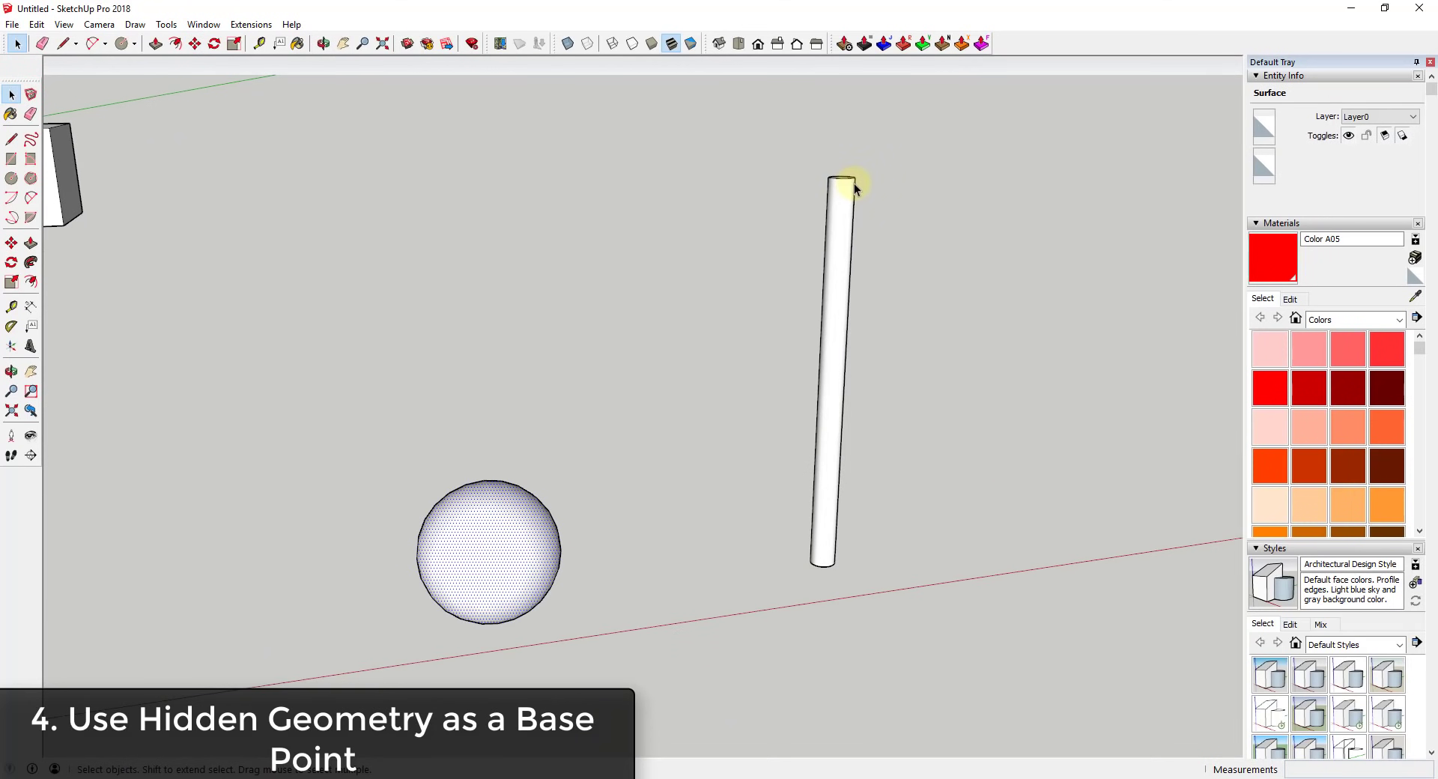
left_click(842, 180)
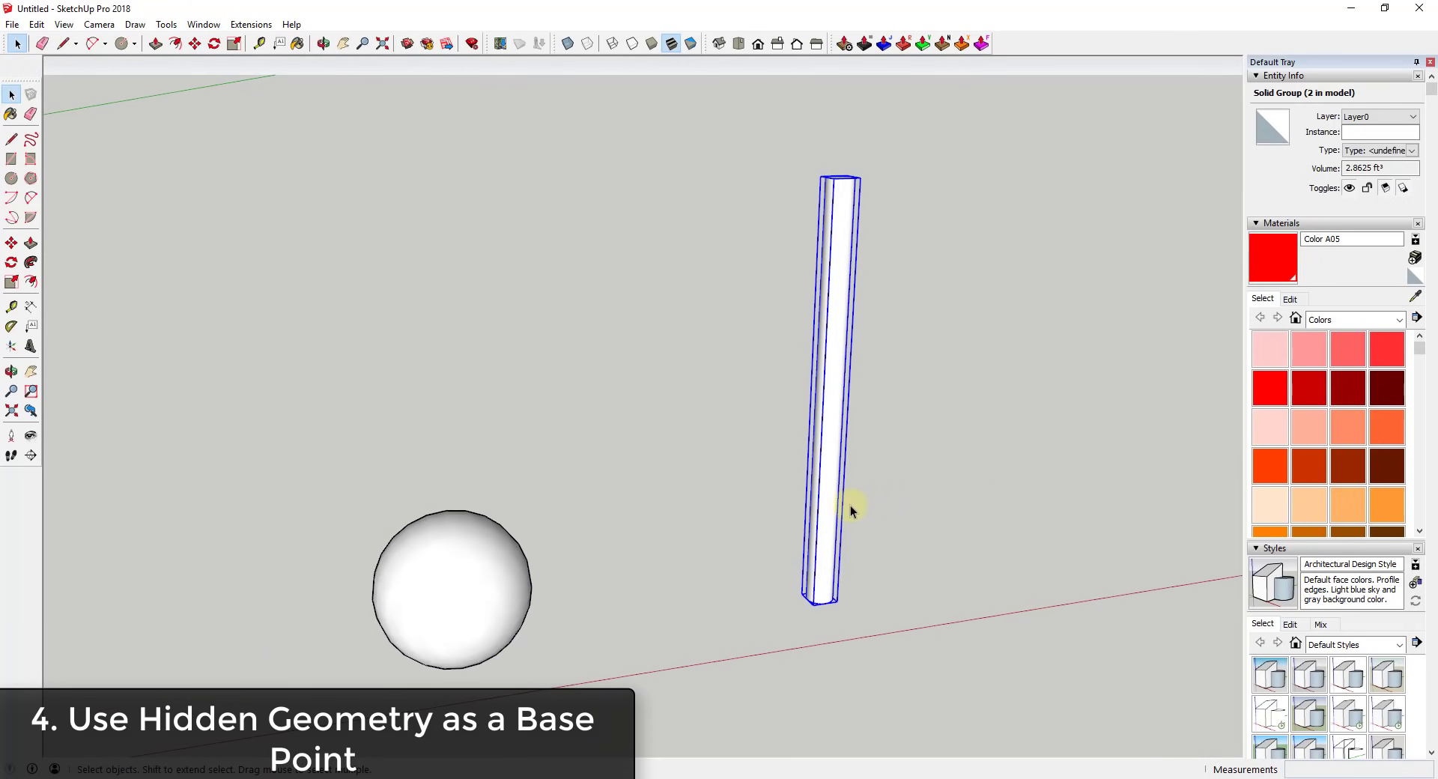
scroll(618, 572, "down", 2)
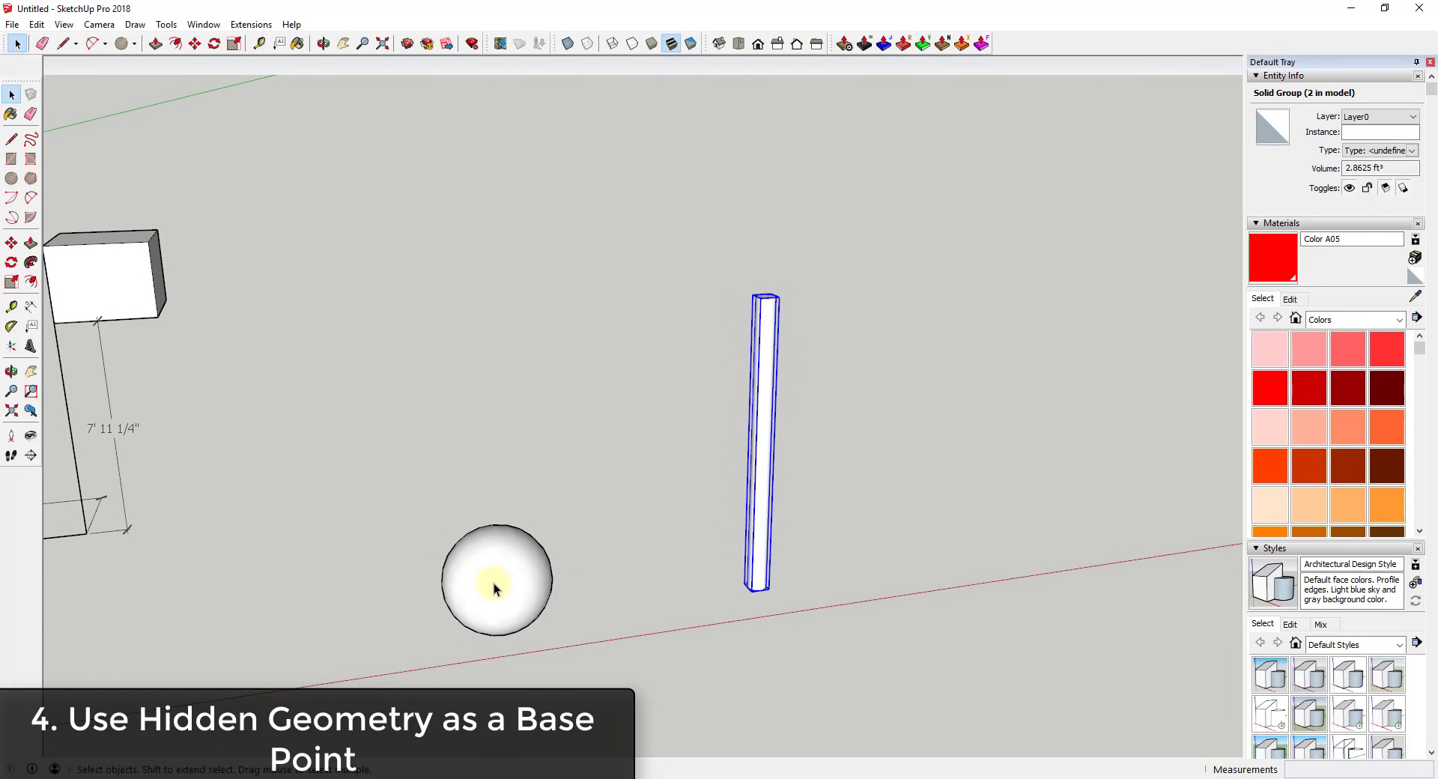
Select the sphere and look over its smooth surface with the Move tool for a usable base point
left_click(493, 583)
key("m")
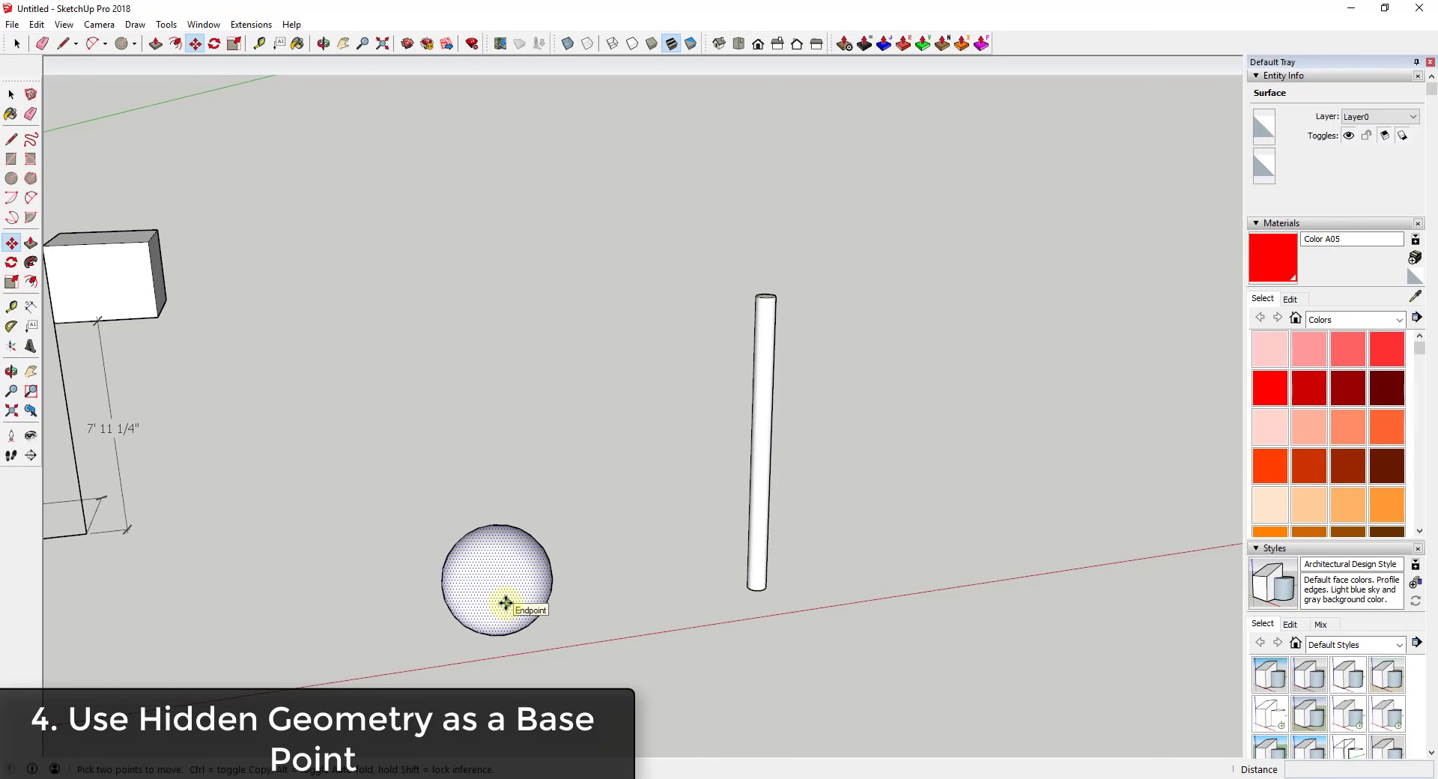
scroll(507, 588, "down", 3)
scroll(505, 595, "up", 3)
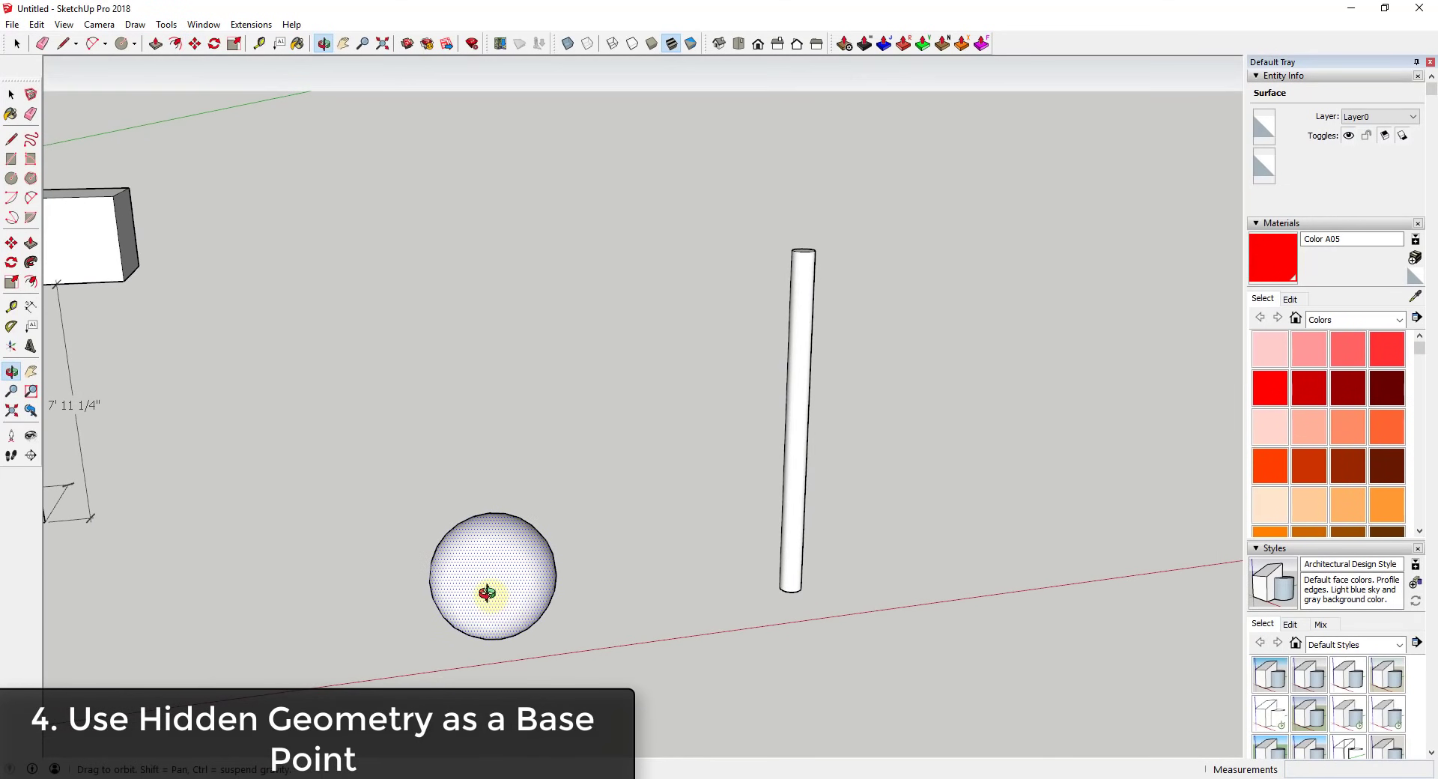
key("space")
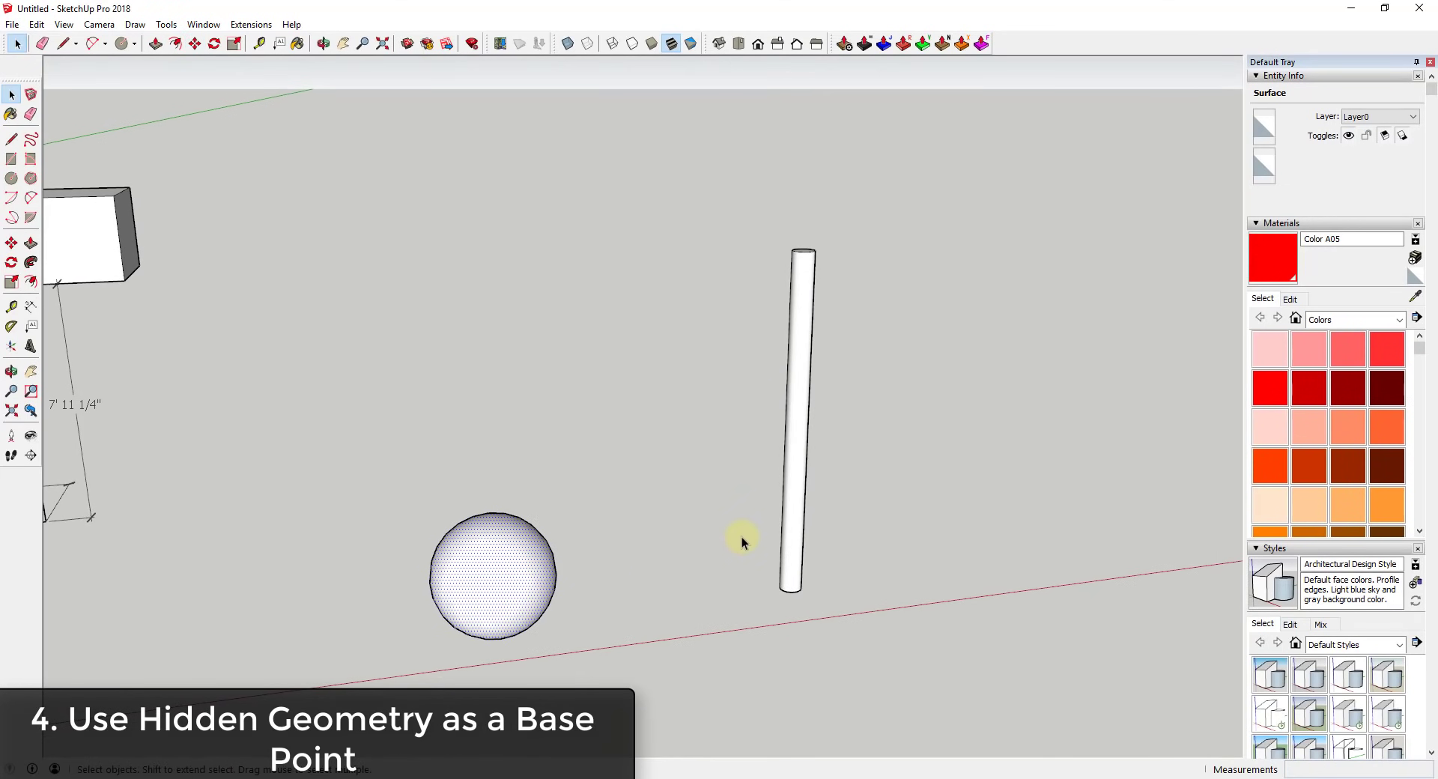
scroll(682, 582, "down", 2)
scroll(539, 577, "up", 3)
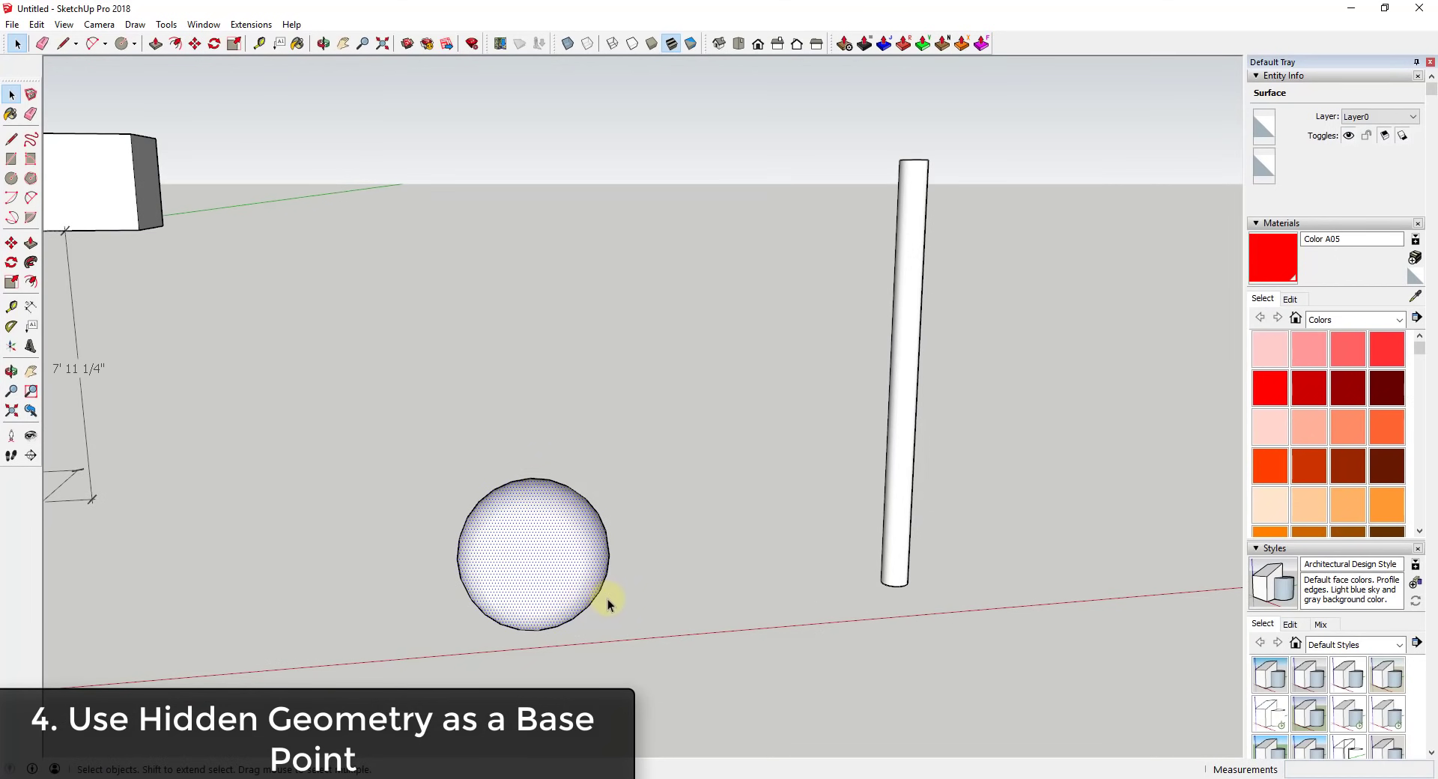
scroll(607, 596, "down", 2)
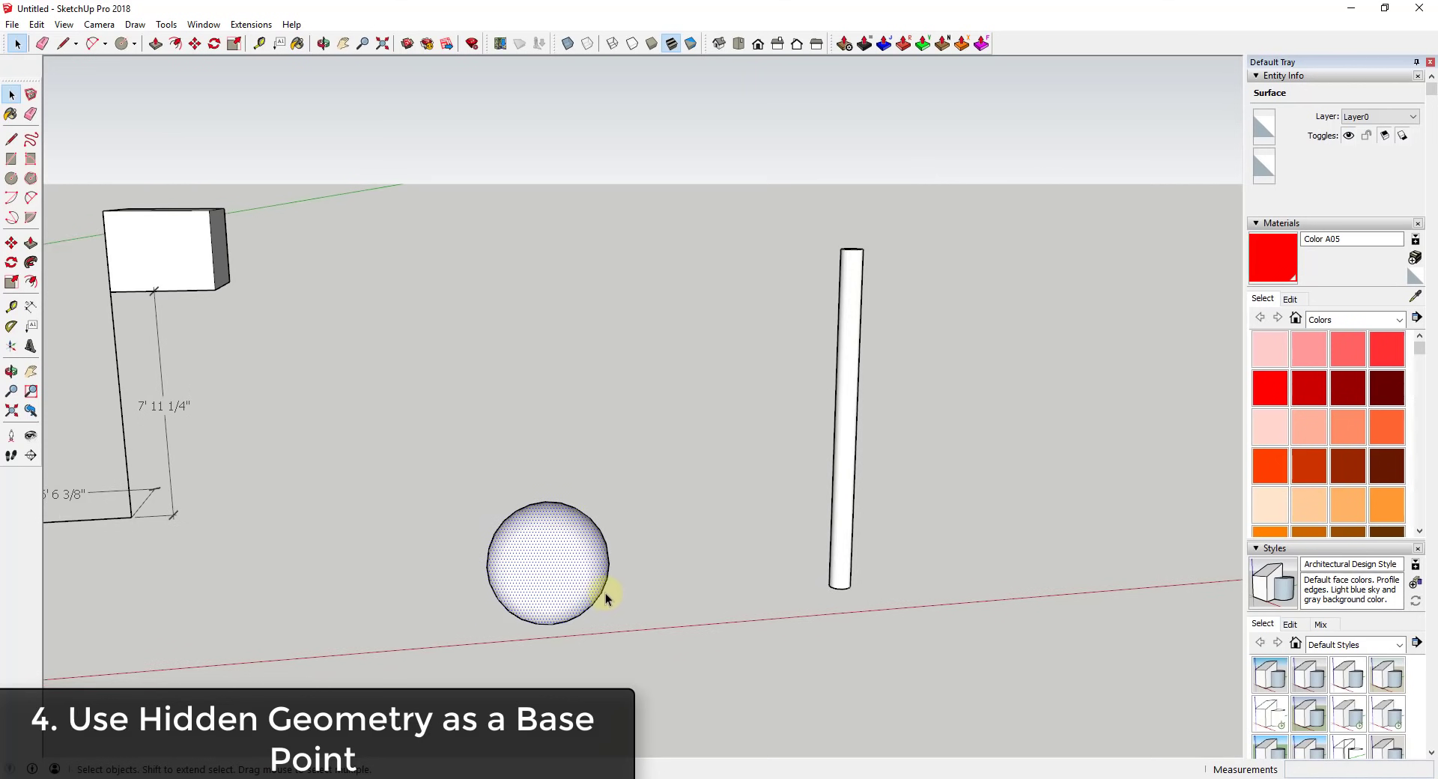
Turn on the display of hidden geometry and examine the pole where the sphere's hidden edges meet
left_click(66, 25)
left_click(91, 78)
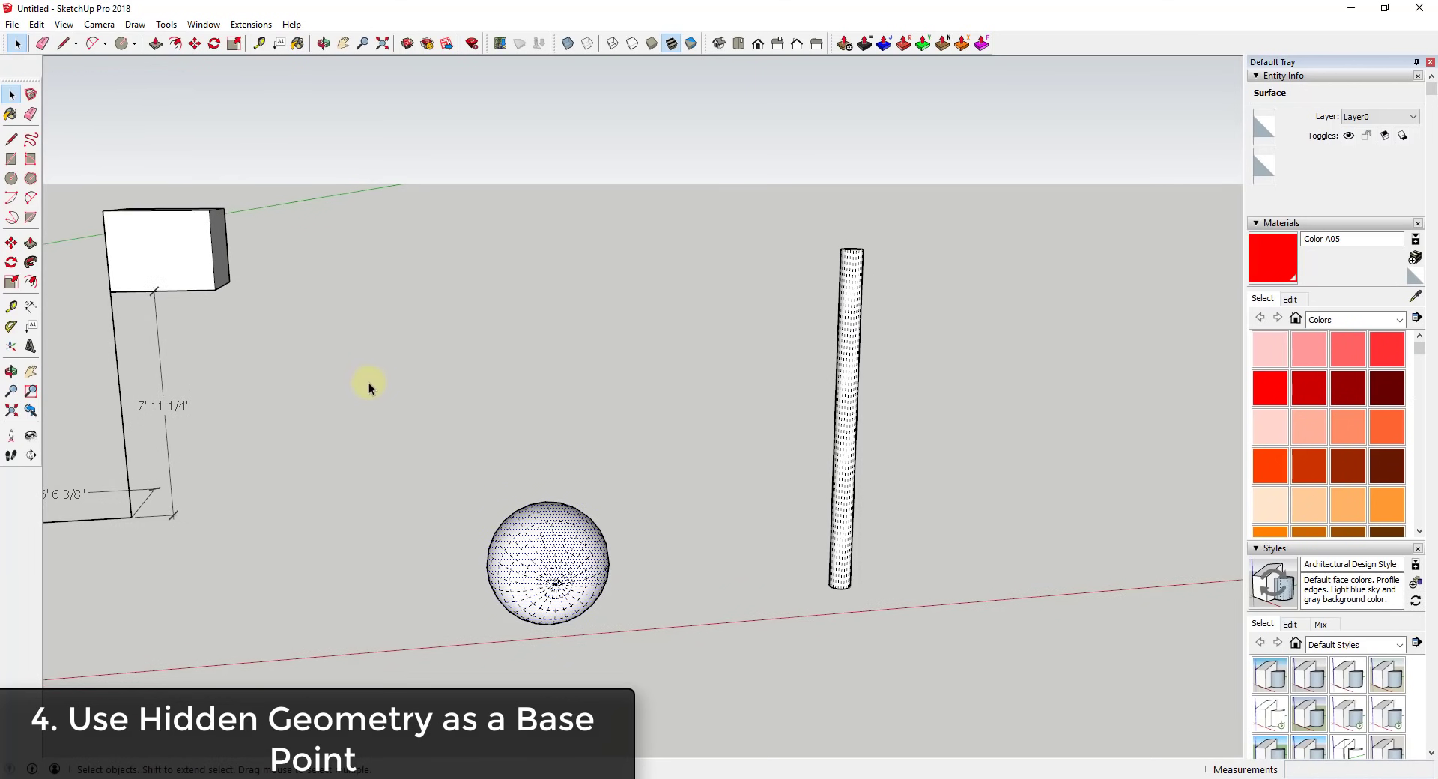
middle_click_drag(554, 509, 572, 495)
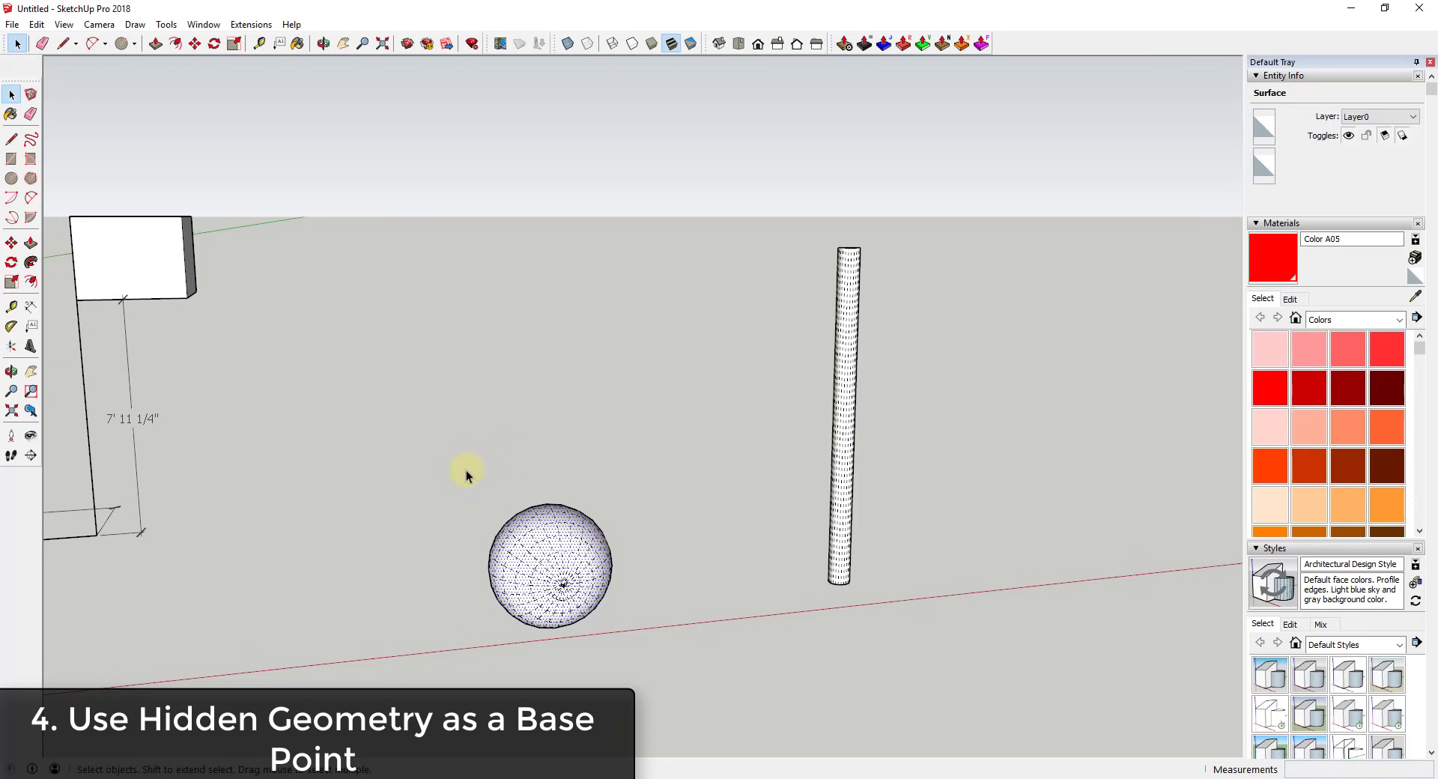
scroll(536, 570, "up", 5)
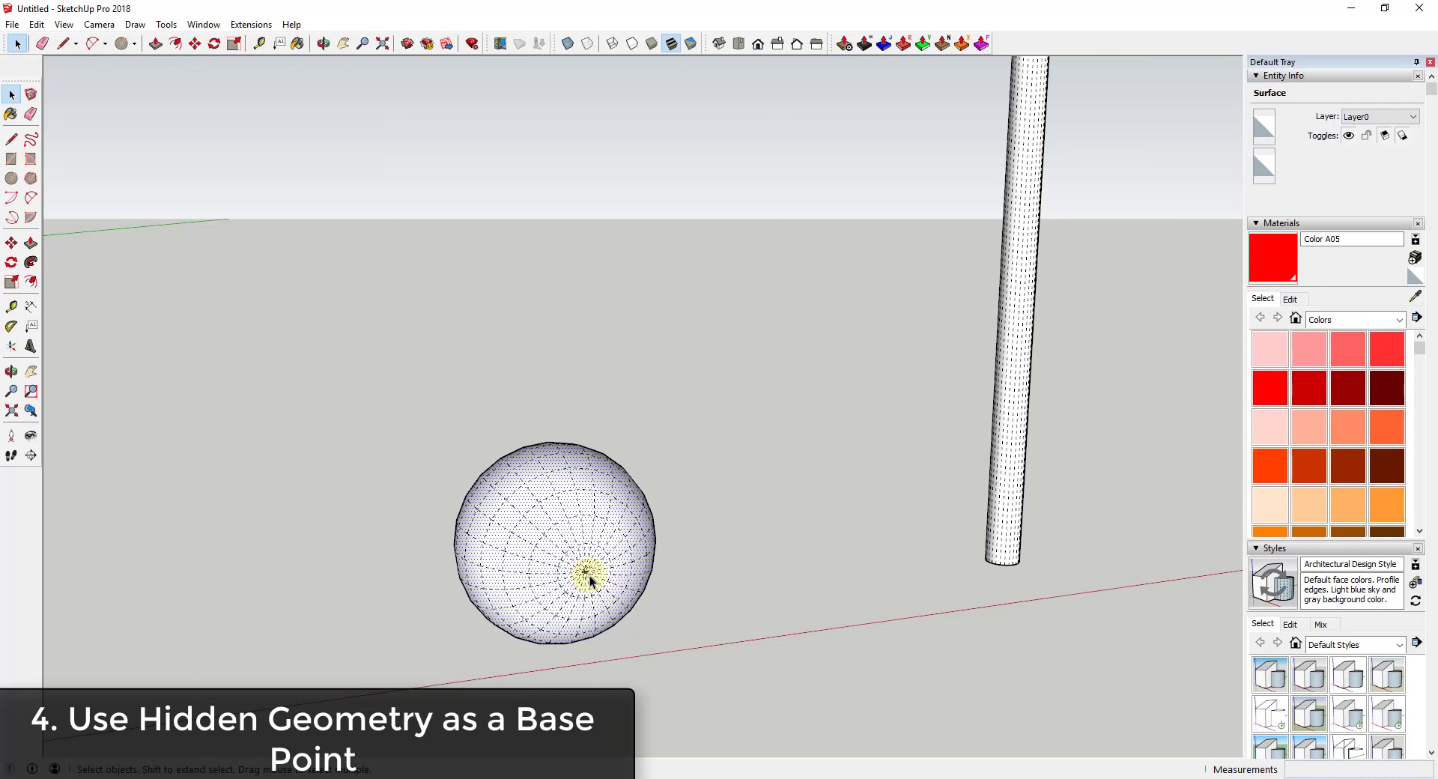
scroll(590, 571, "down", 3)
Select all of the sphere's faces and edges and make them a group
left_click_drag(389, 417, 695, 673)
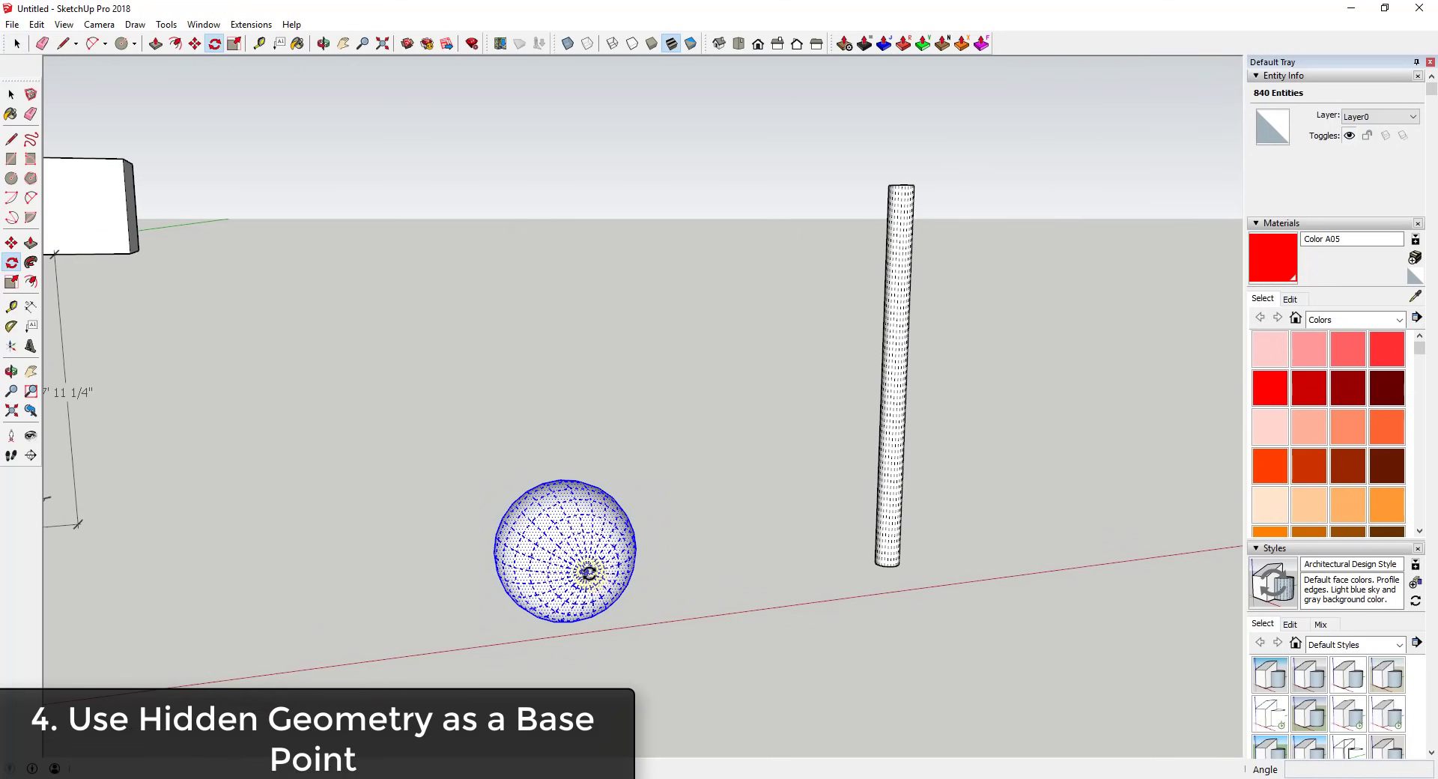
right_click(574, 563)
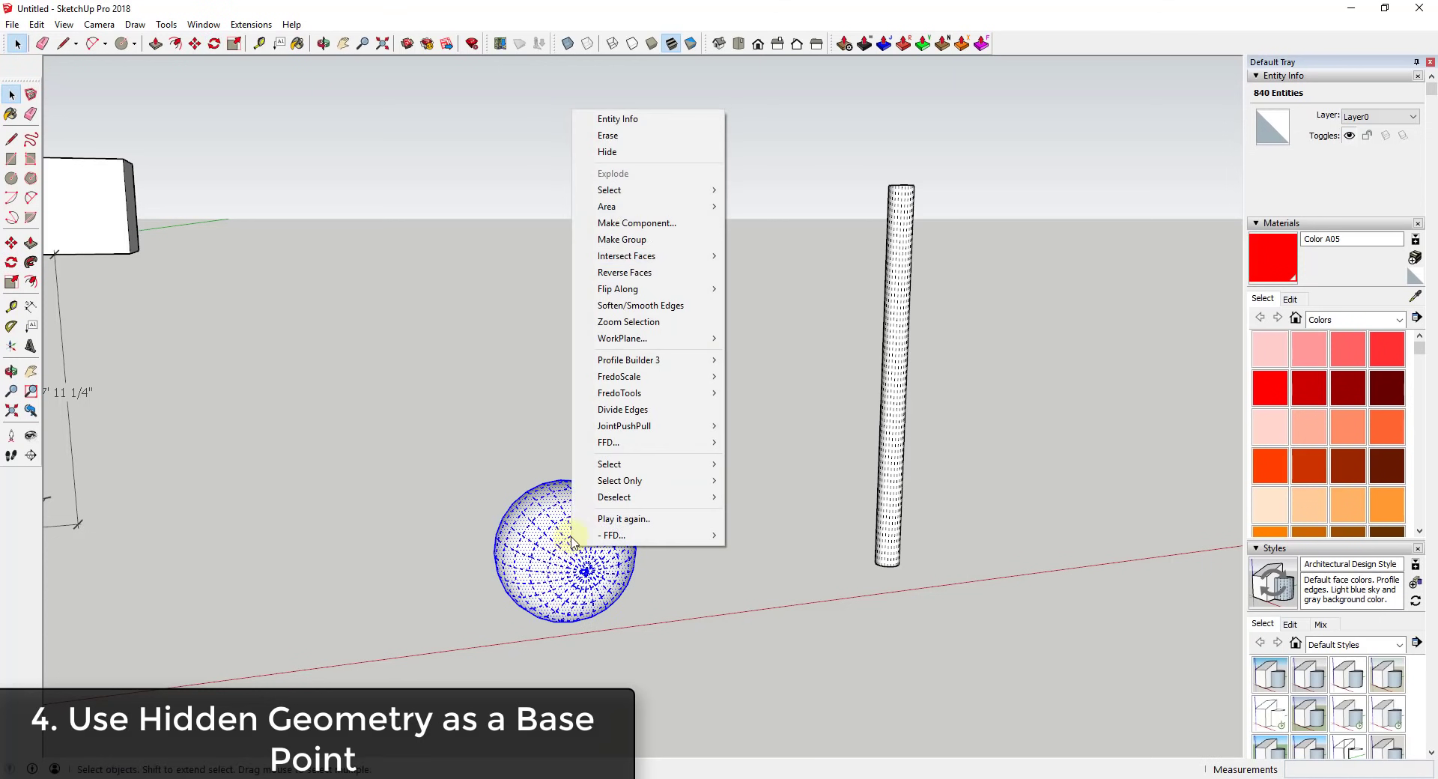
left_click(643, 241)
Rotate the sphere group 90 degrees about the red axis so that its pole points downward
key("q")
scroll(586, 574, "up", 3)
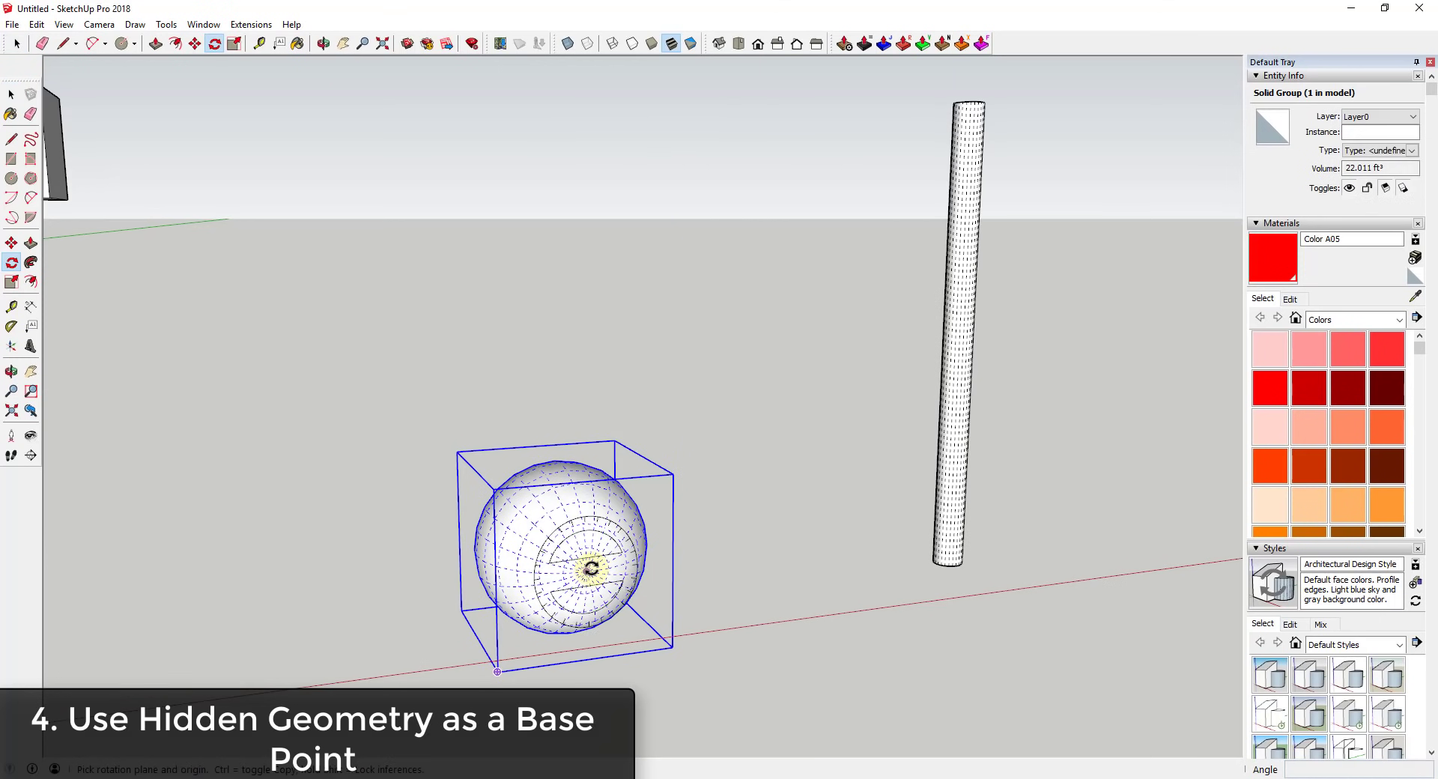
left_click(405, 465)
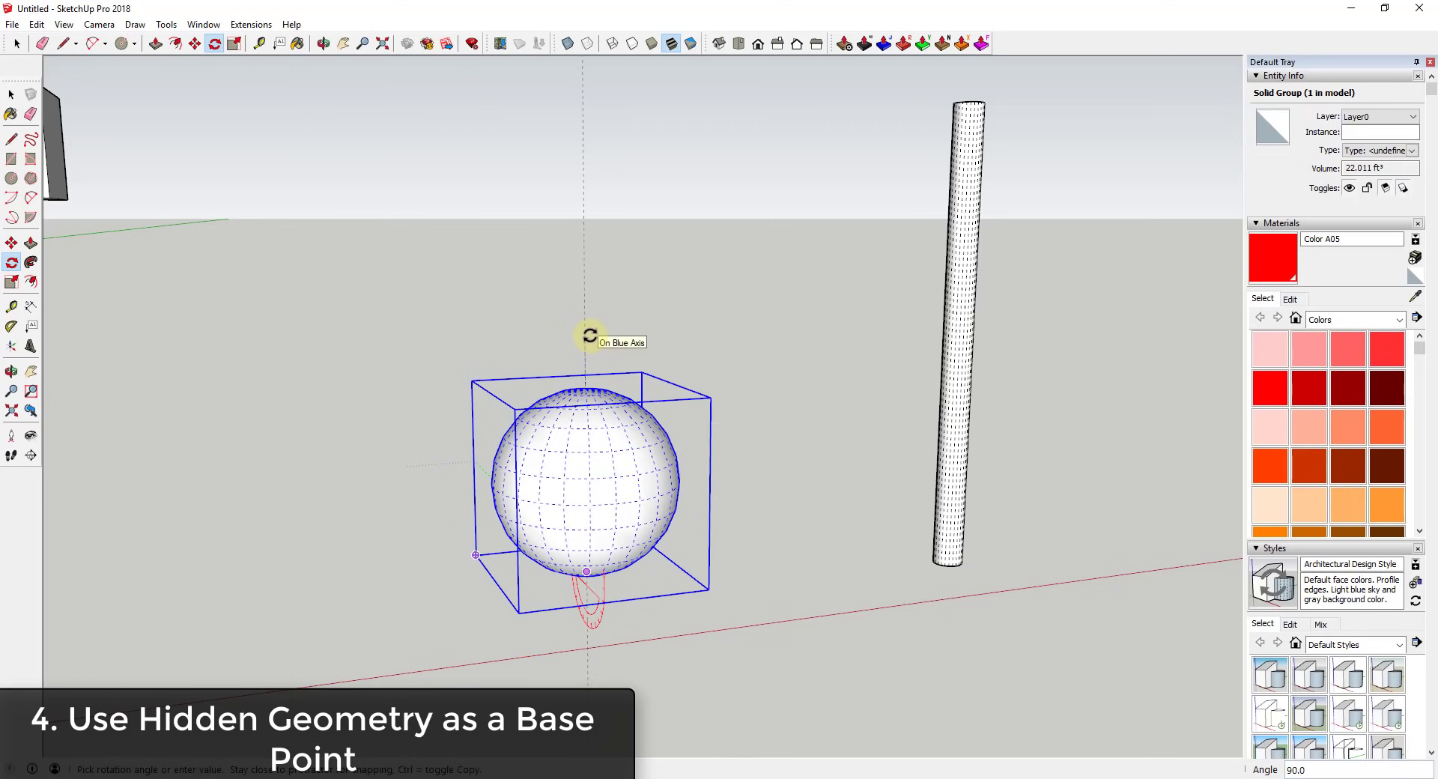
left_click(590, 335)
middle_click_drag(642, 513, 581, 481)
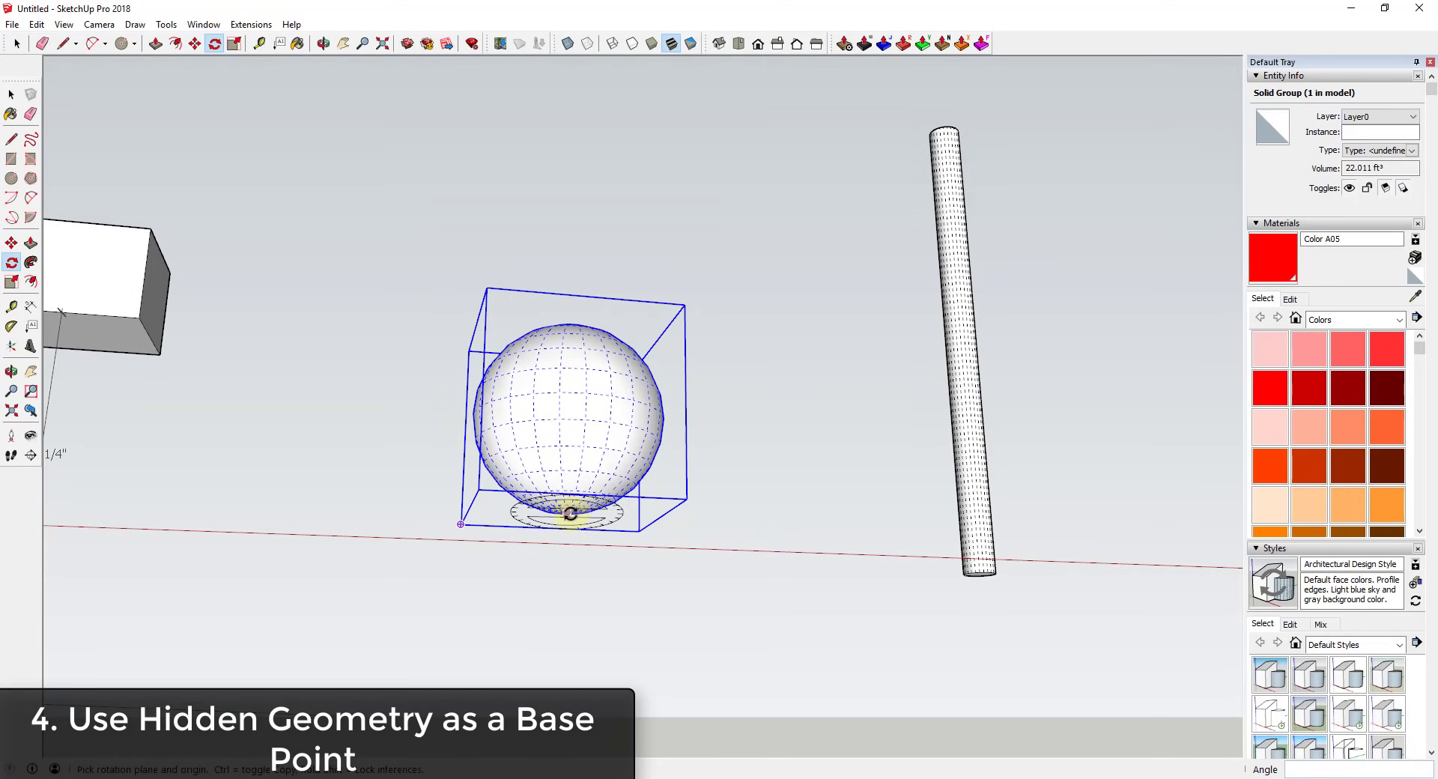
key("m")
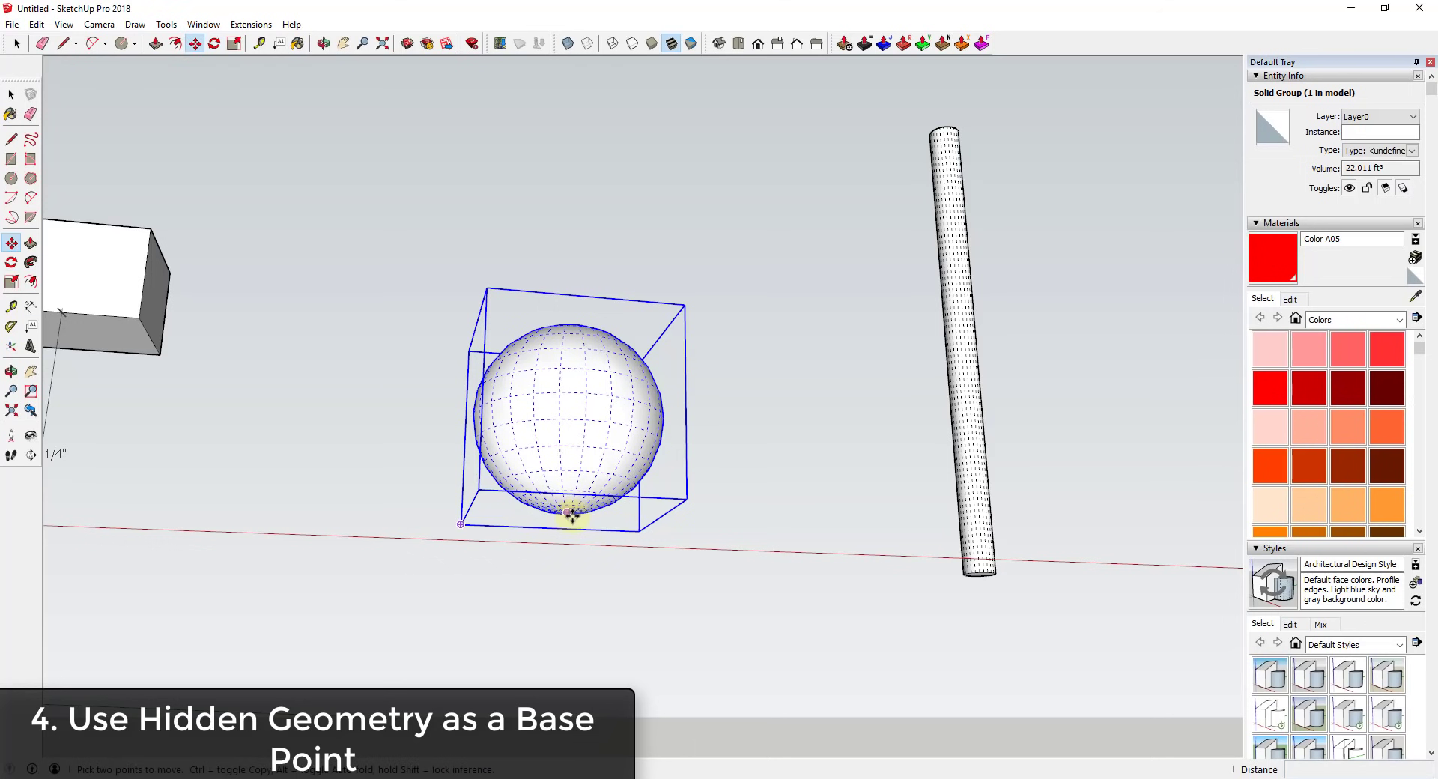
left_click(569, 515)
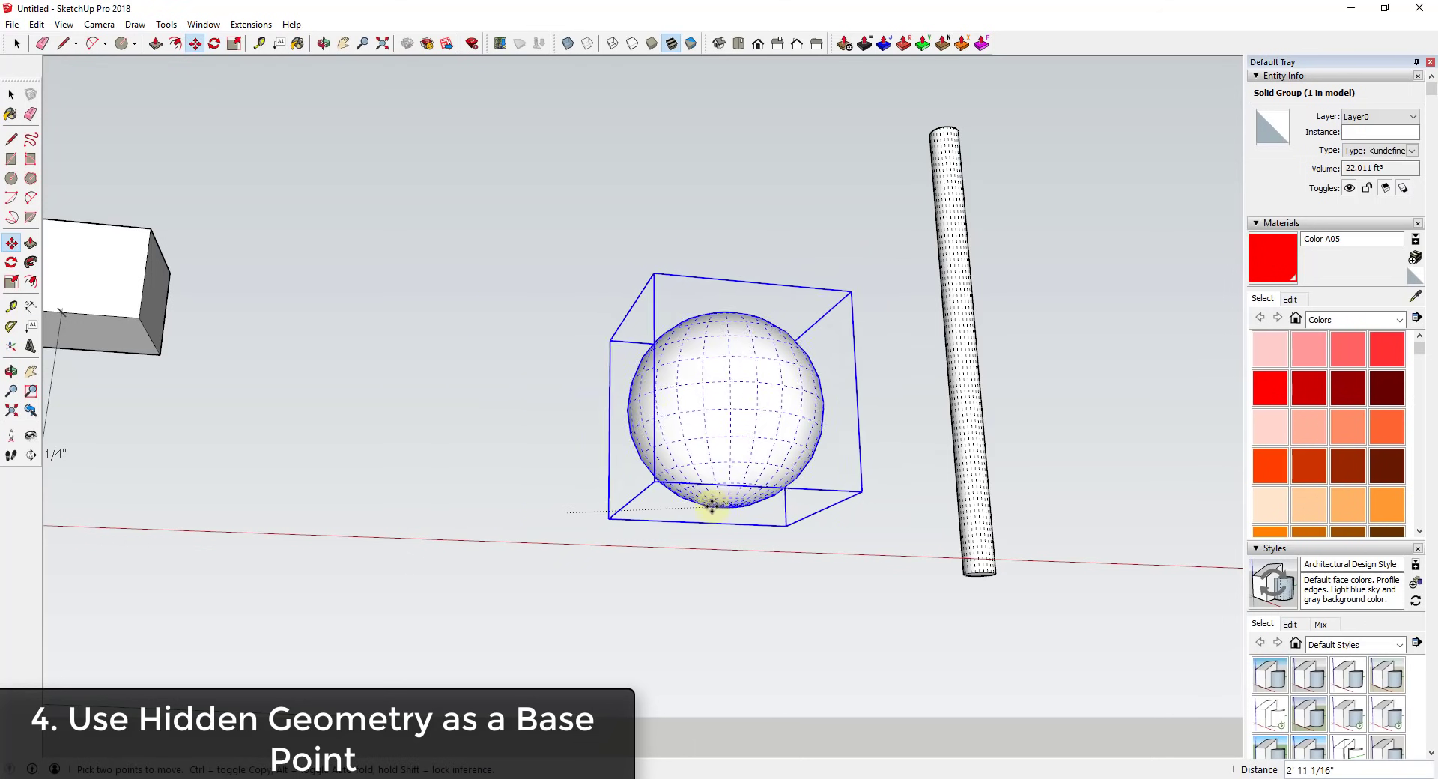
middle_click_drag(699, 504, 707, 580)
key("space")
scroll(659, 617, "up", 3)
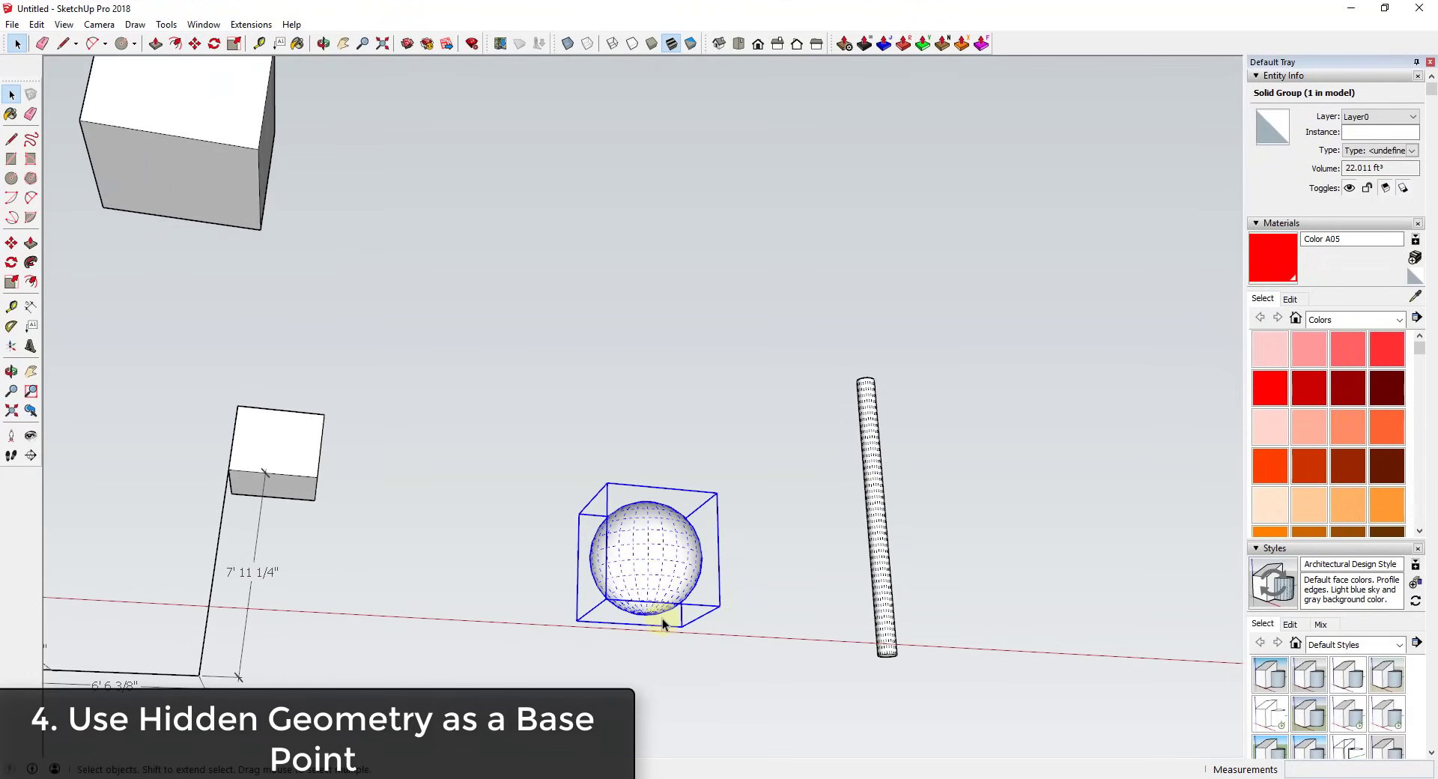
Move the sphere about 8' 4 9/16" along the red axis, from its bottom pole to align with an endpoint on the cylinder's base
scroll(662, 617, "up", 5)
key("m")
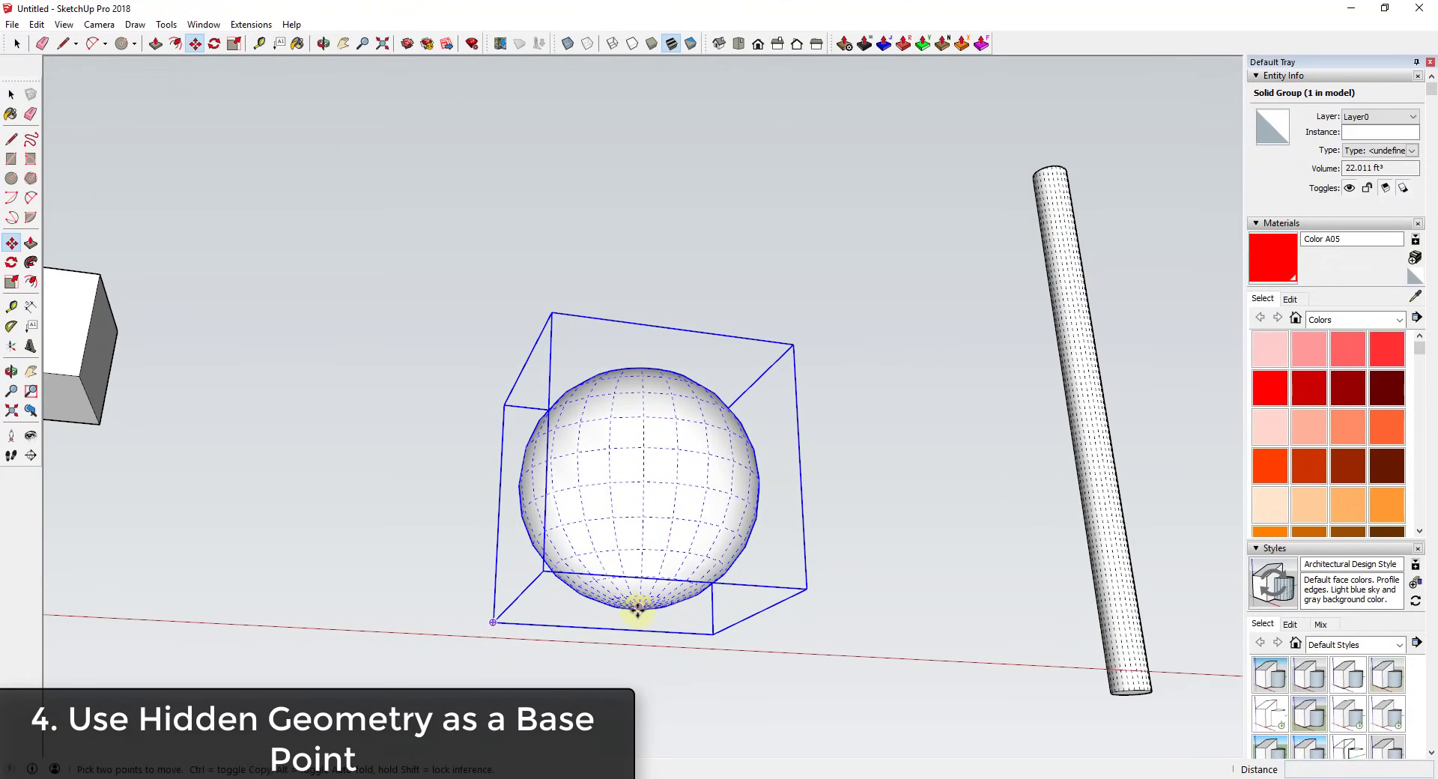
left_click(637, 606)
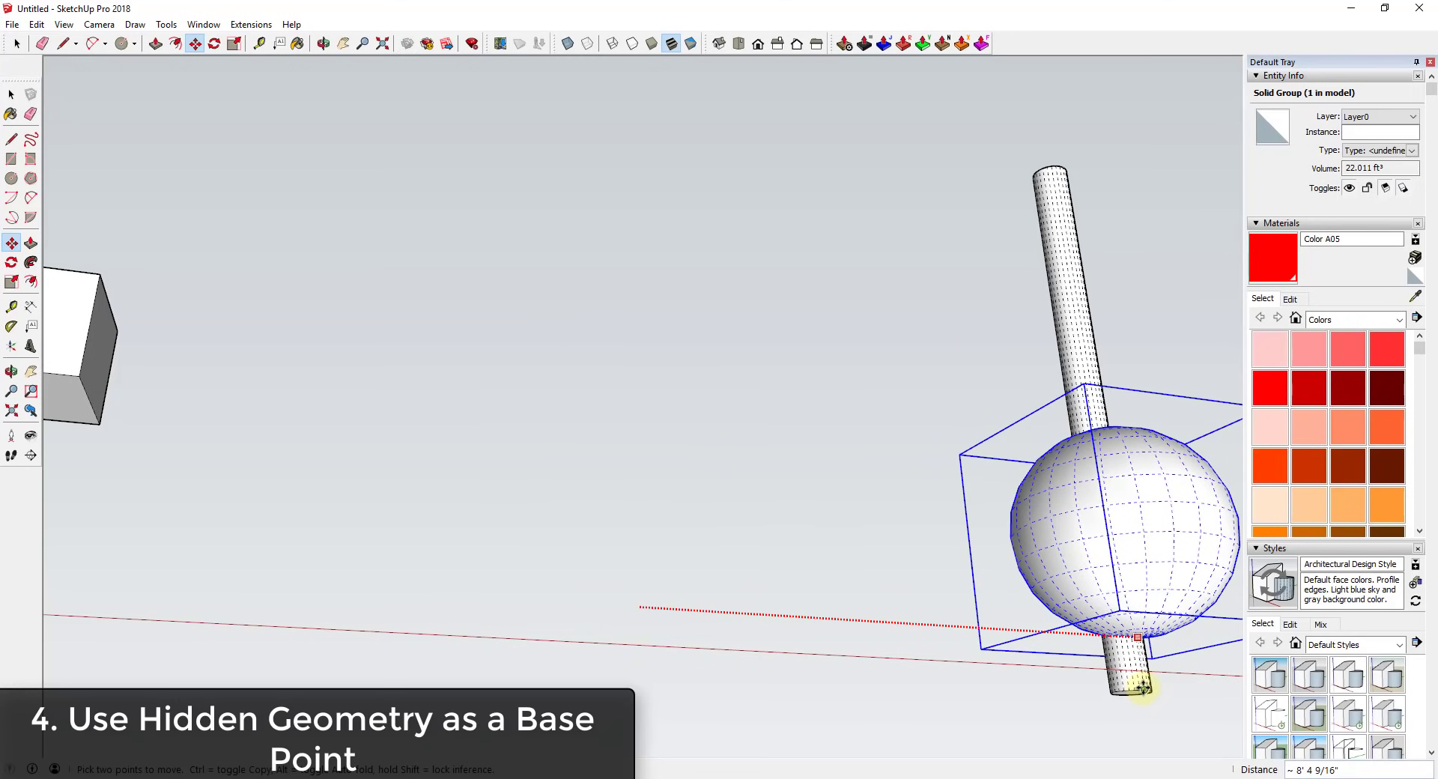
middle_click_drag(1142, 685, 1082, 669)
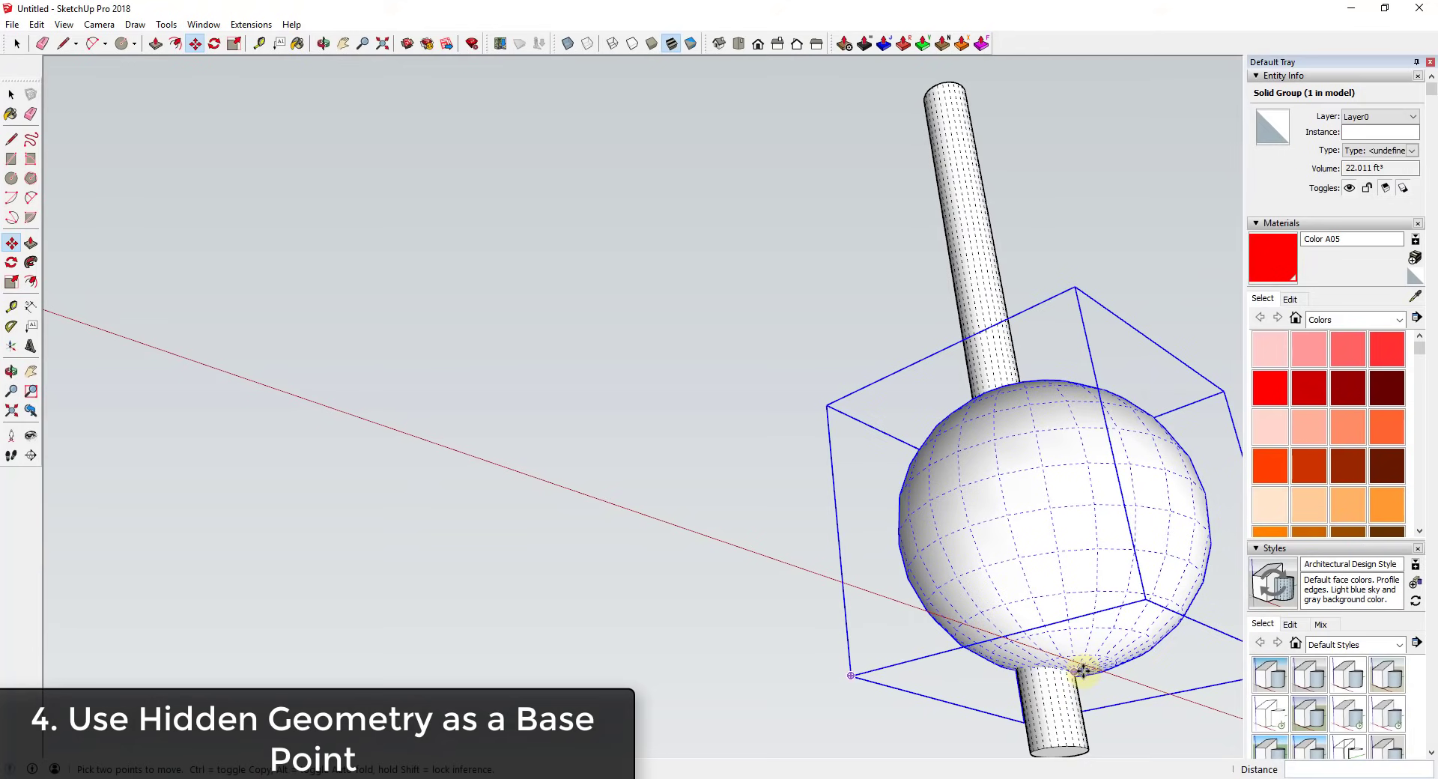
Move the sphere about 4 3/16" along the green axis, aligning its bottom pole with an endpoint on the cylinder's base
middle_click_drag(986, 690, 920, 605)
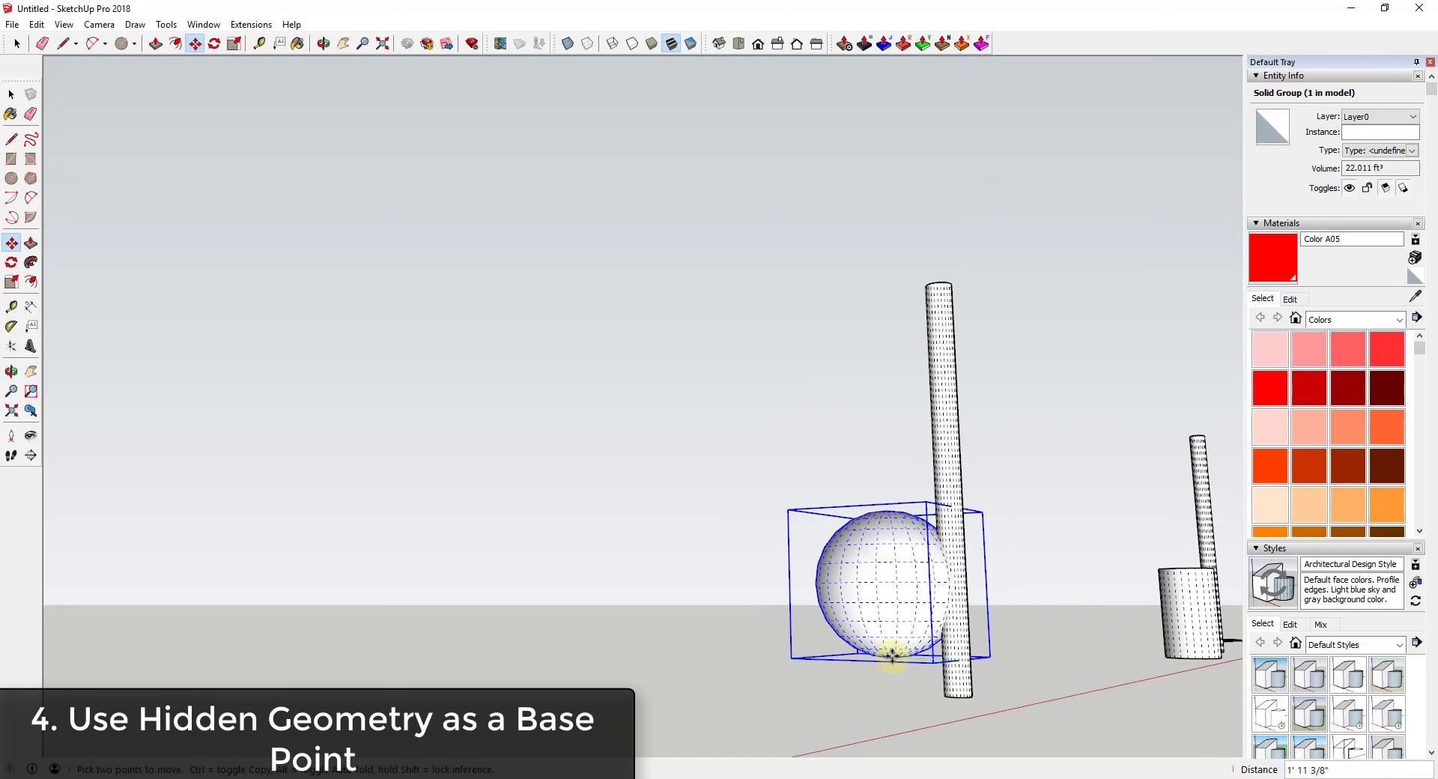
scroll(954, 685, "up", 3)
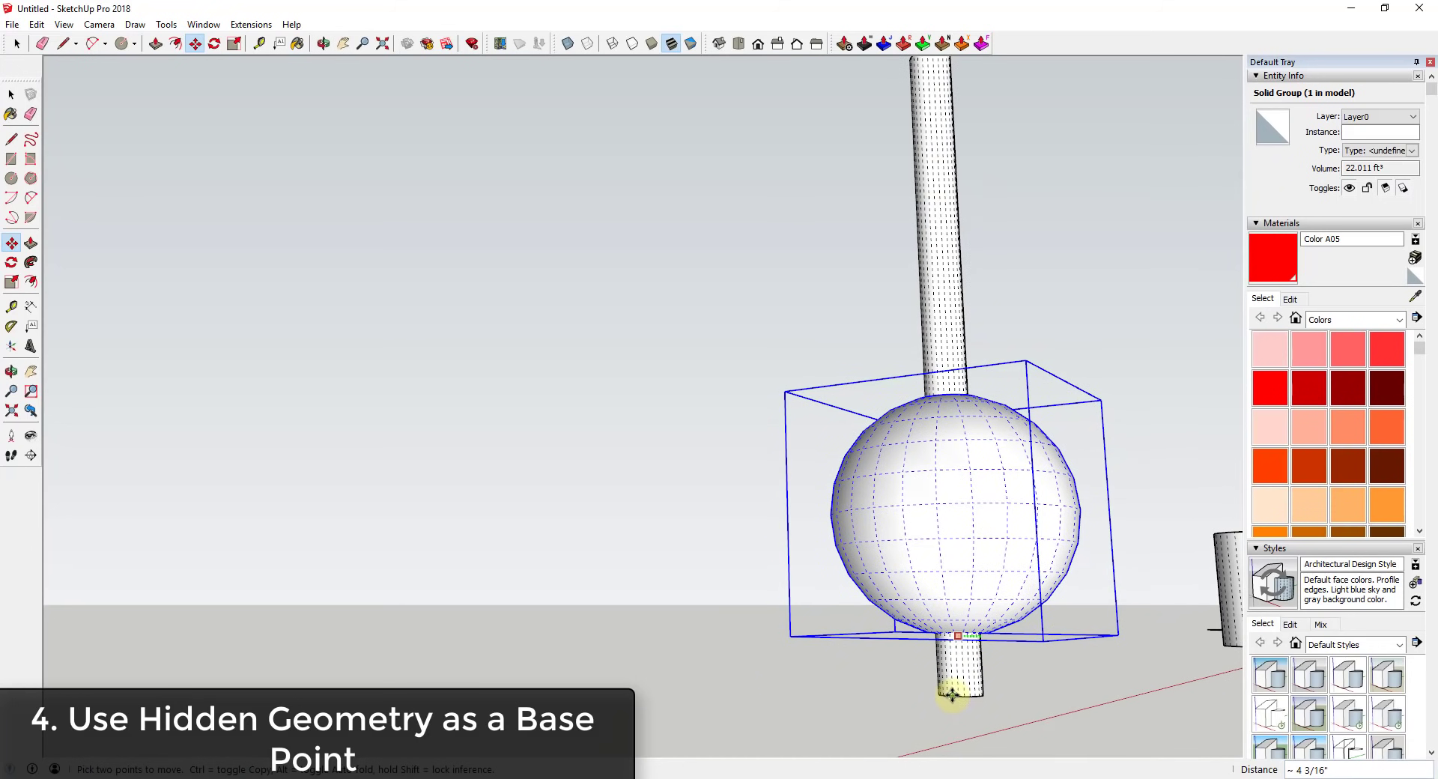
left_click(951, 694)
Move the sphere up along the blue axis from the lower end of the cylinder to its top
scroll(948, 693, "up", 4)
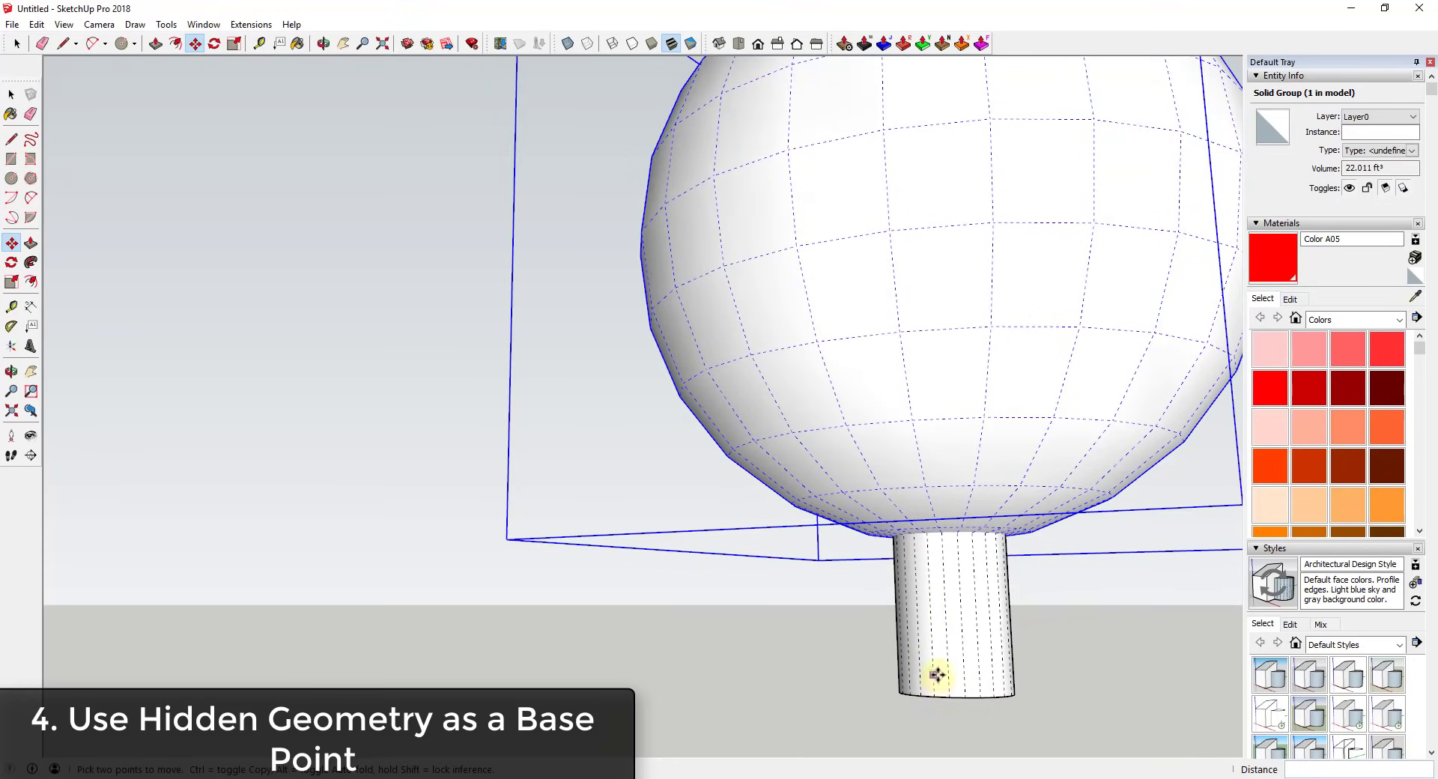
middle_click_drag(937, 674, 918, 711)
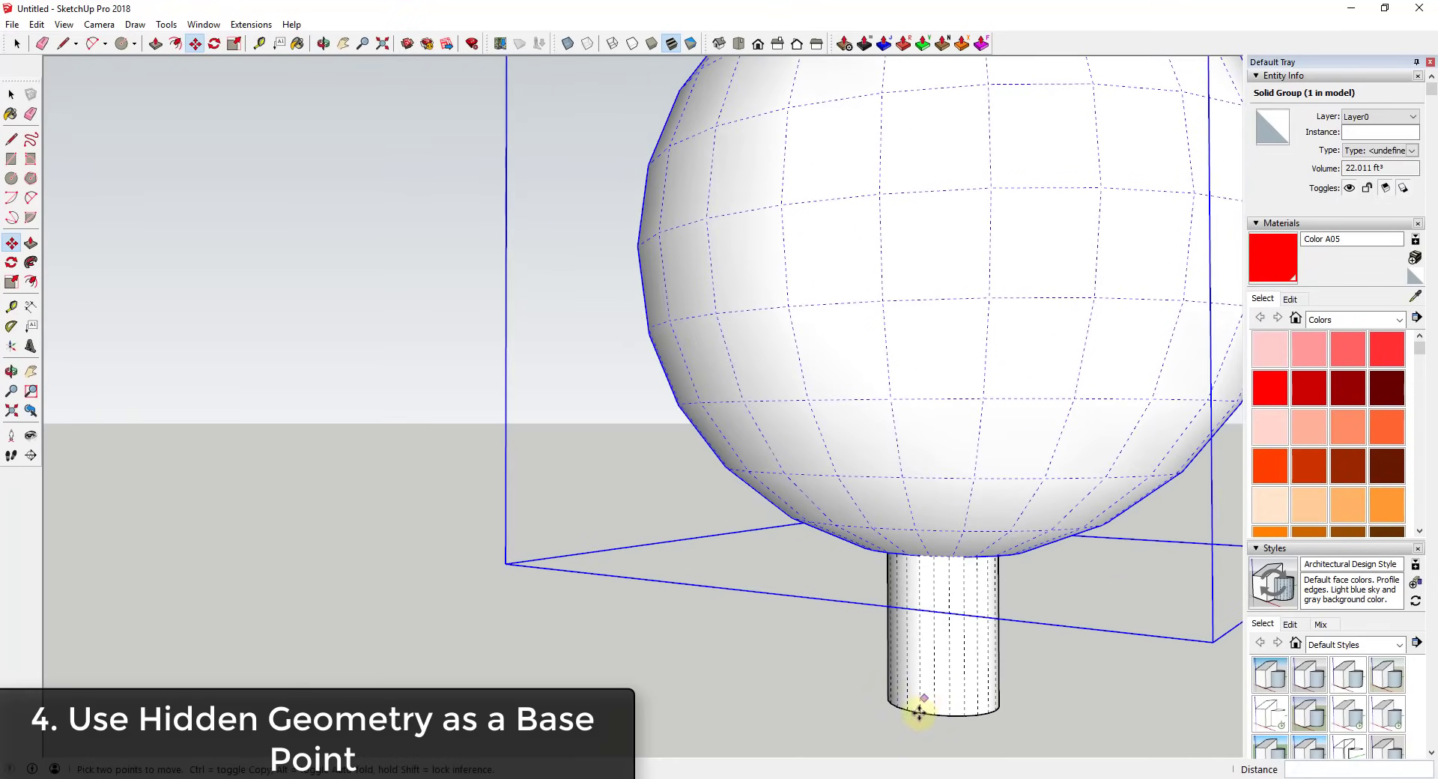
scroll(919, 712, "down", 4)
left_click(930, 706)
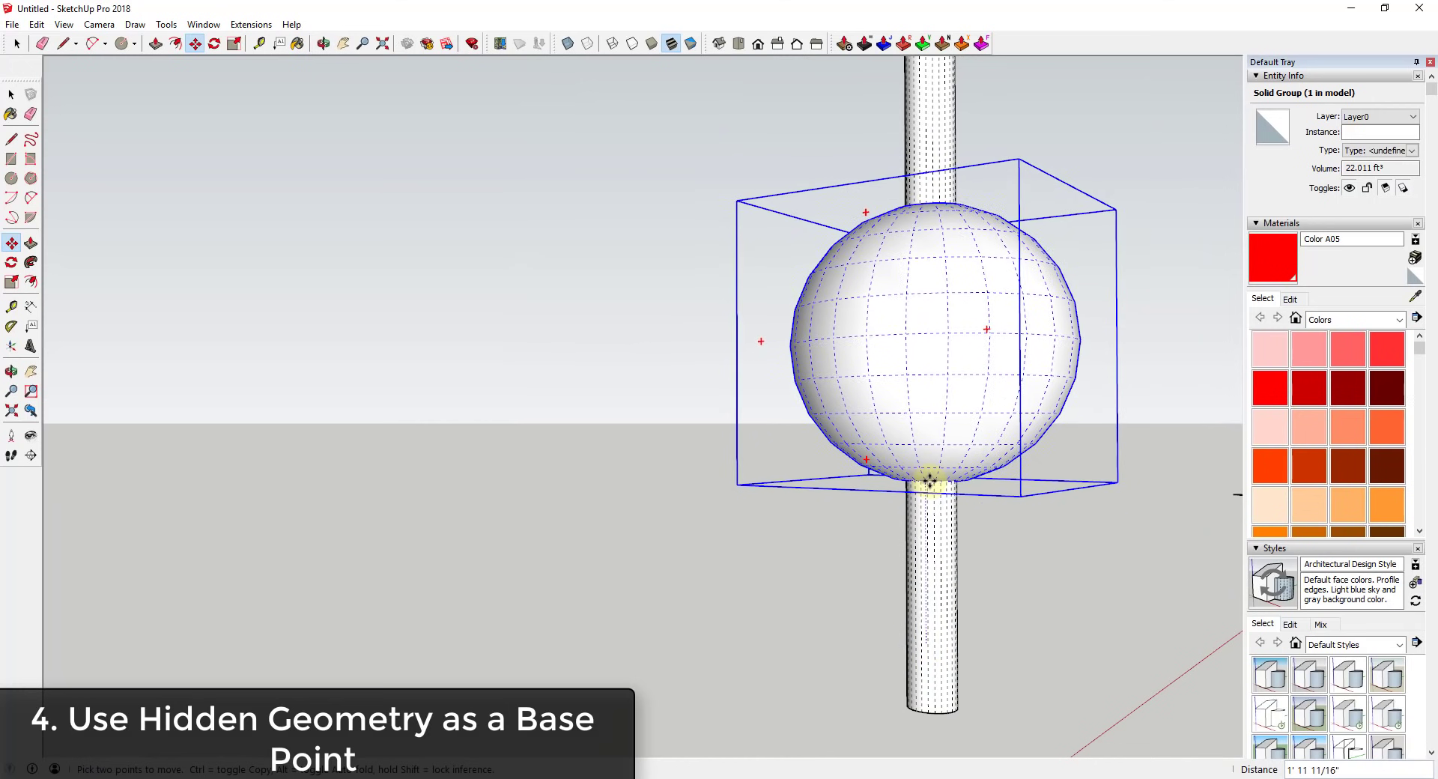
scroll(932, 490, "down", 4)
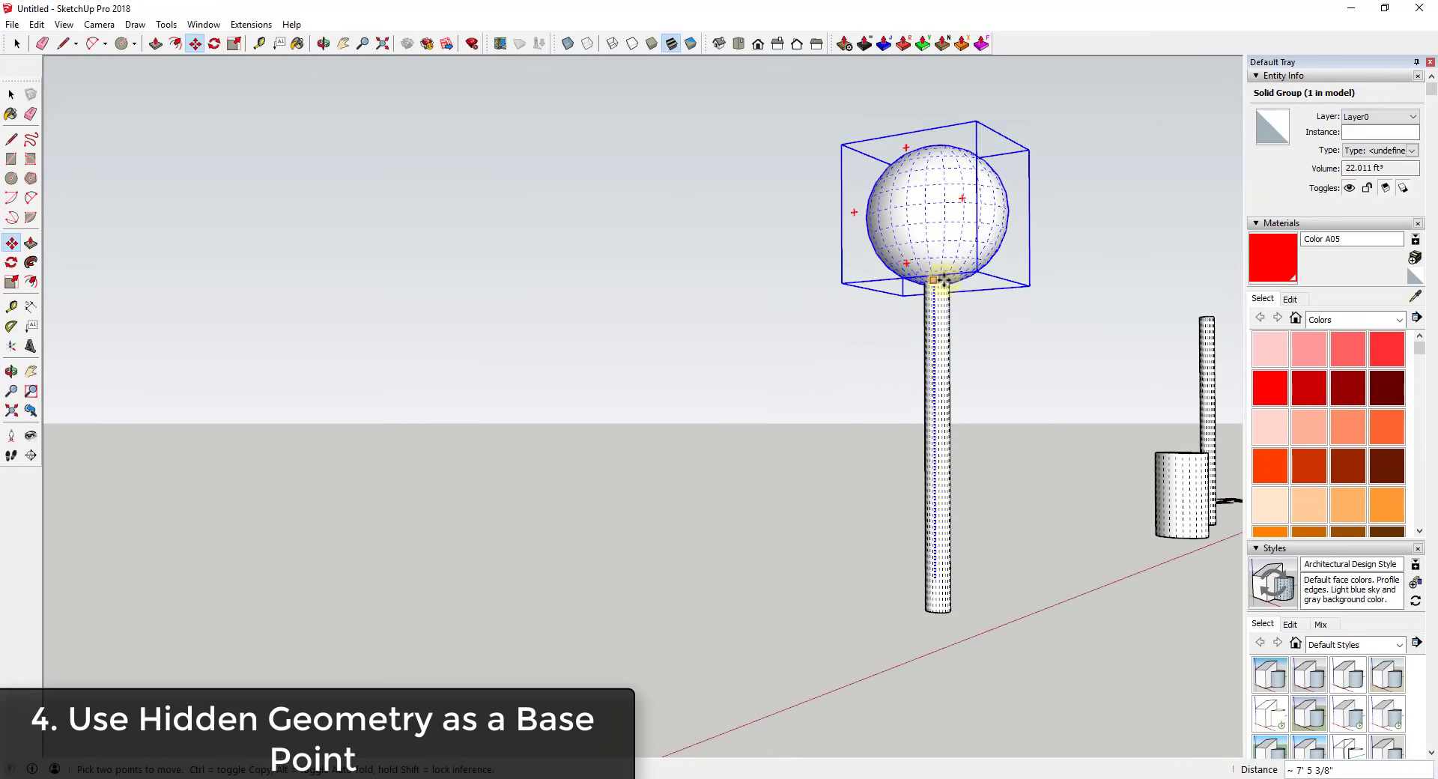
scroll(940, 215, "up", 3)
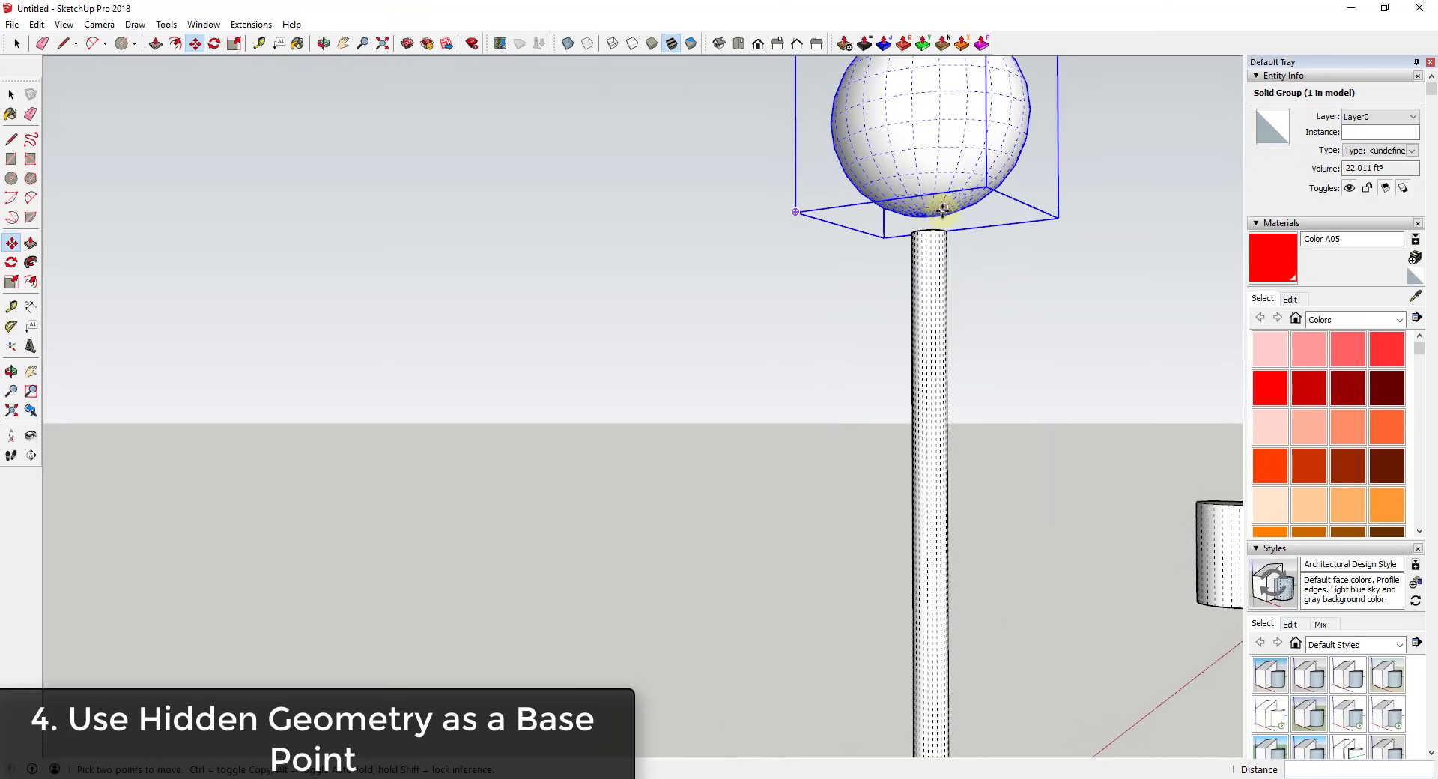
Move the sphere down about 3 3/4" along the blue axis so its bottom pole sits level with the cylinder's top edge
scroll(942, 208, "up", 3)
left_click(948, 217)
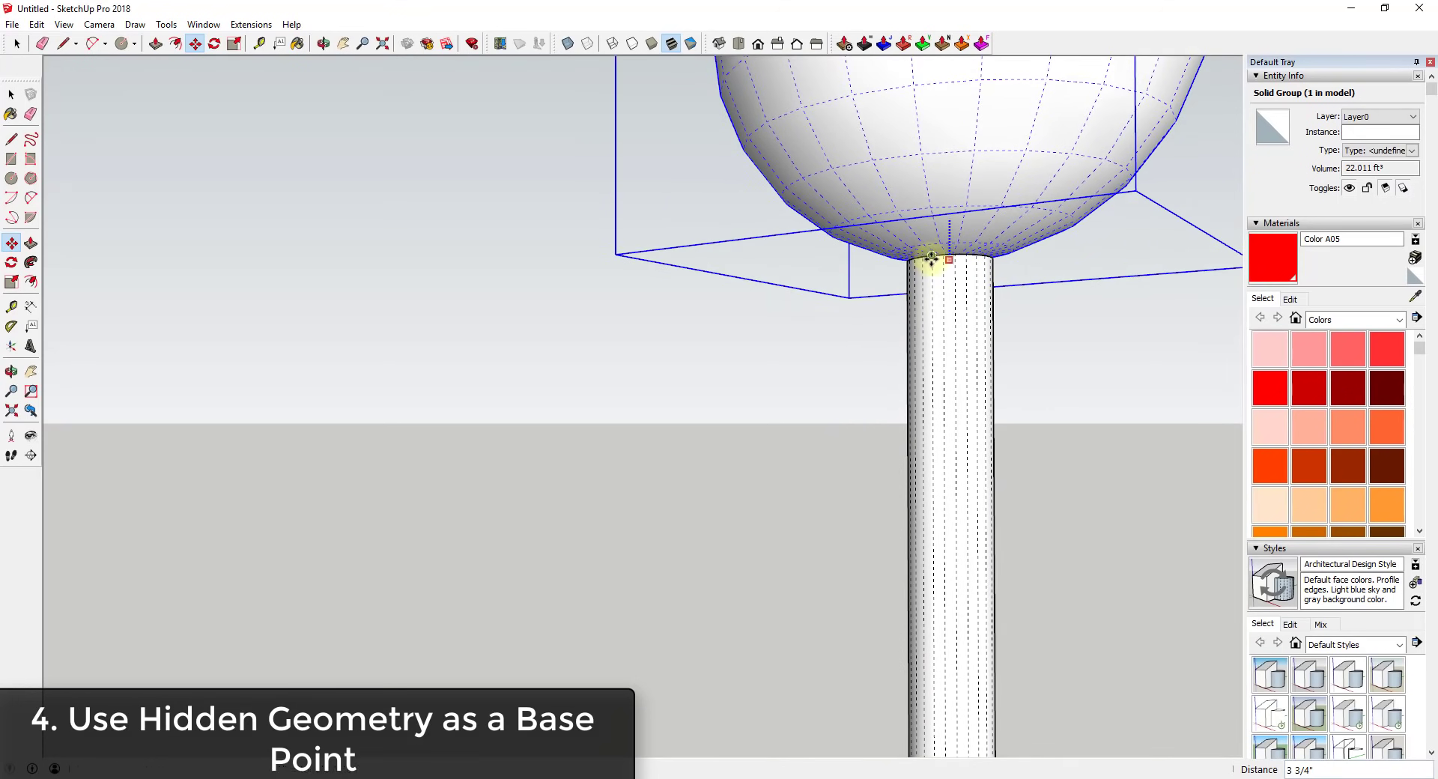
left_click(931, 257)
middle_click_drag(931, 257, 934, 347)
scroll(909, 375, "up", 4)
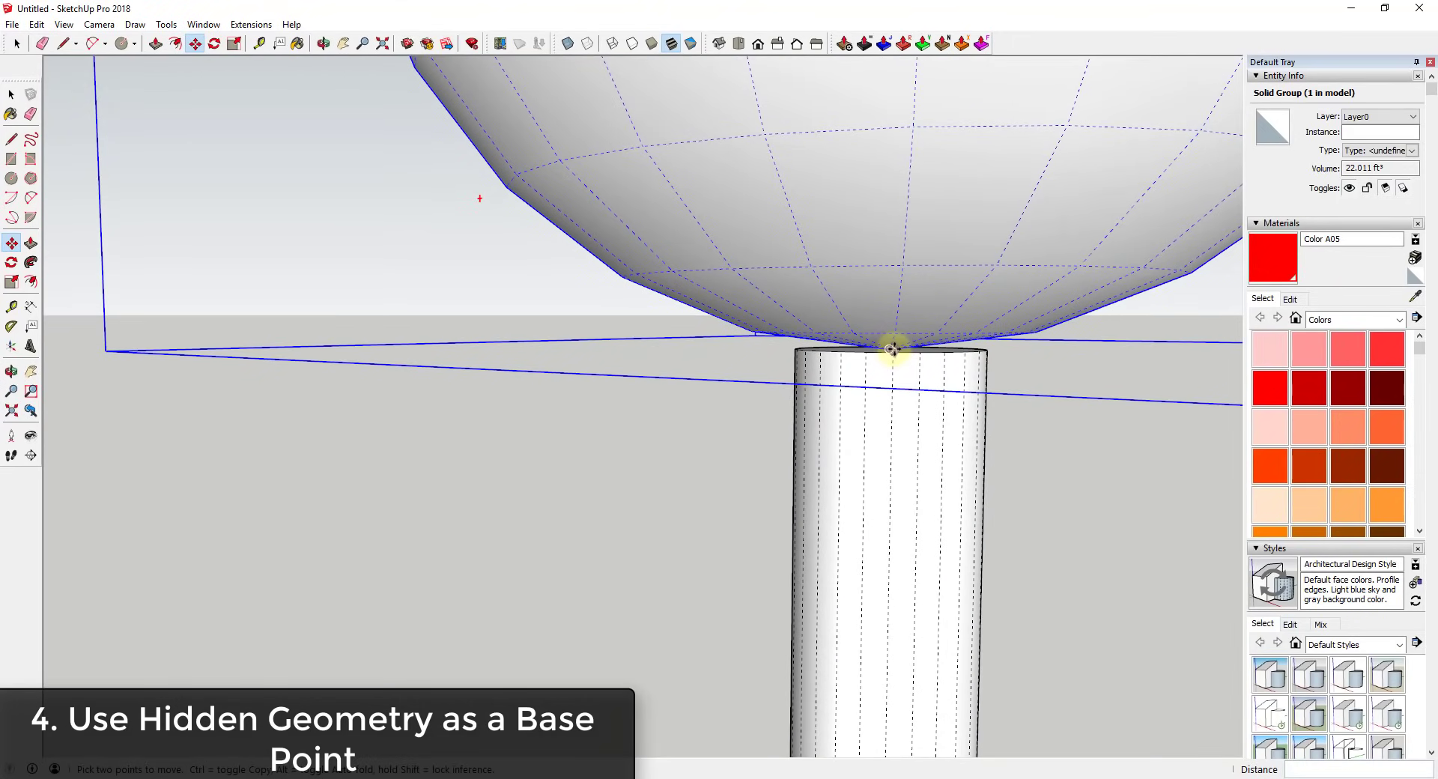
Examine the sphere's placement on top of the cylinder from several angles and distances
scroll(890, 346, "down", 5)
mouse_move(895, 359)
middle_mouse_down()
mouse_move(902, 375)
mouse_move(918, 354)
middle_mouse_up()
scroll(918, 354, "down", 5)
middle_click_drag(844, 241, 574, 241)
scroll(612, 477, "down", 5)
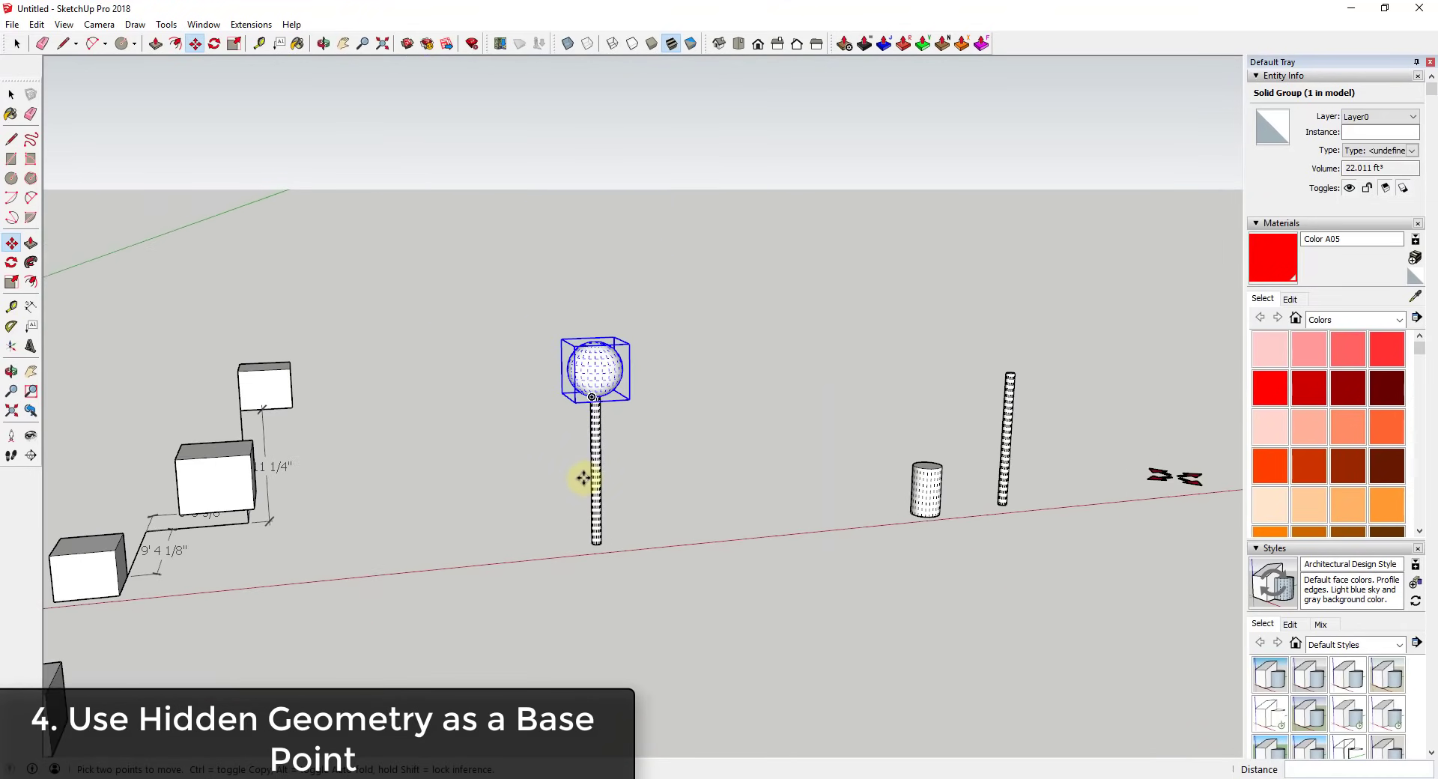
scroll(585, 478, "up", 5)
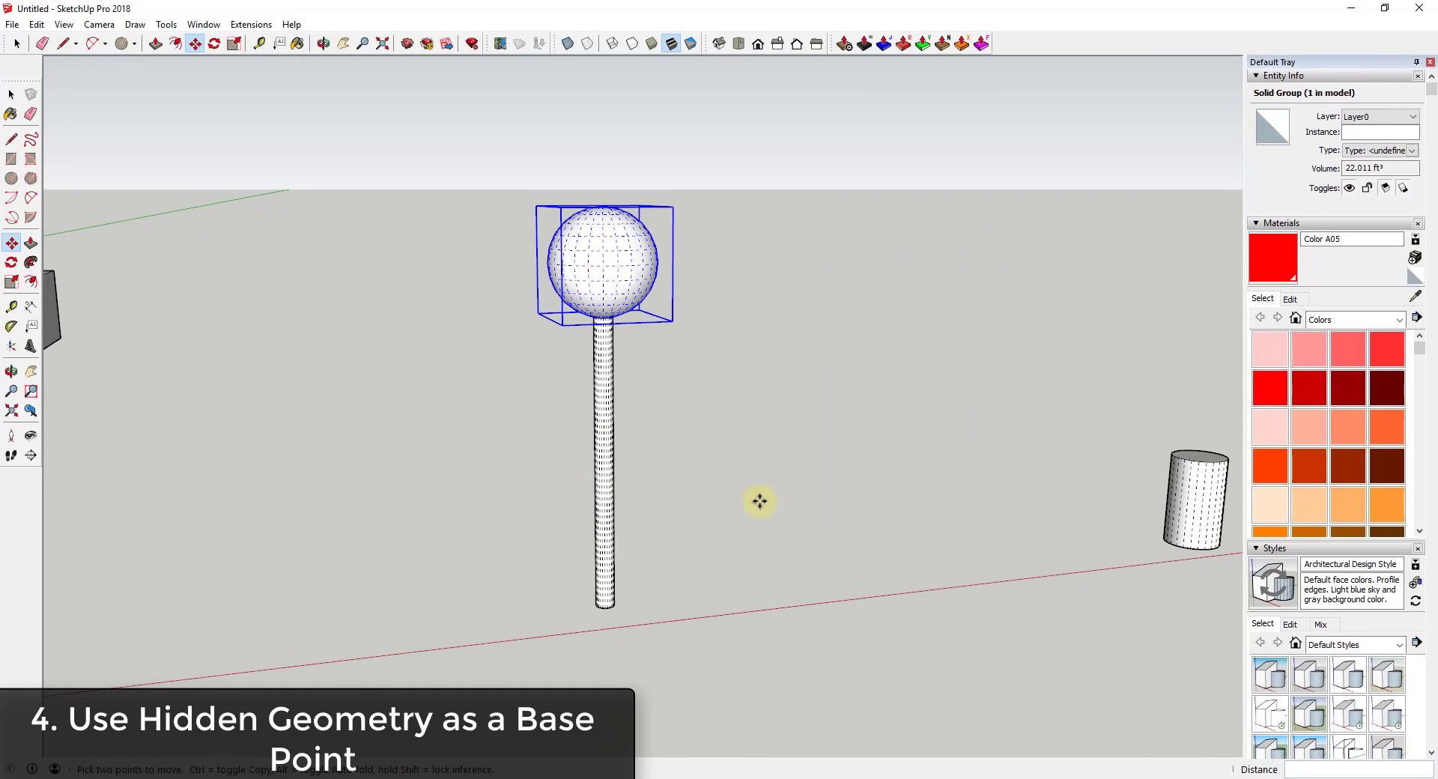
scroll(798, 534, "down", 5)
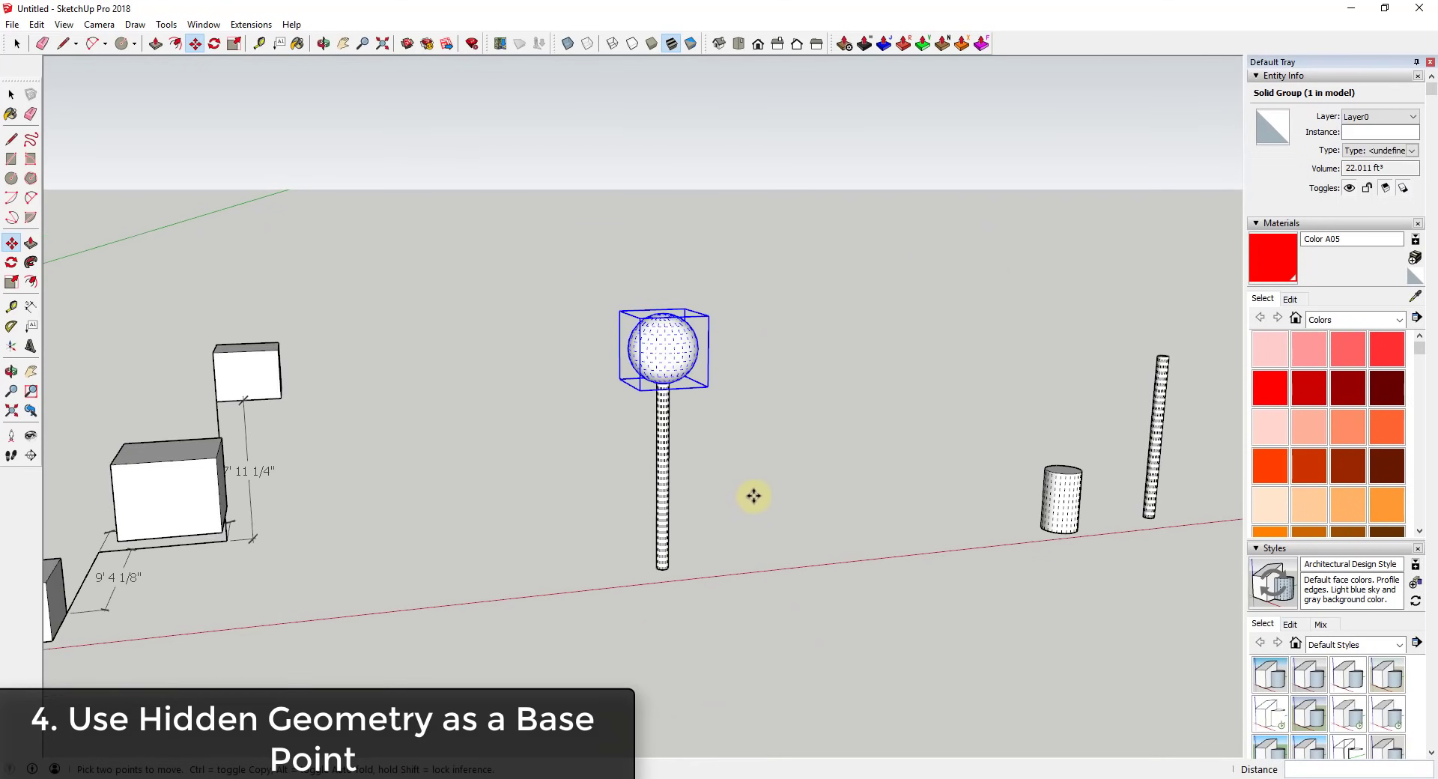
middle_click_drag(703, 446, 677, 415)
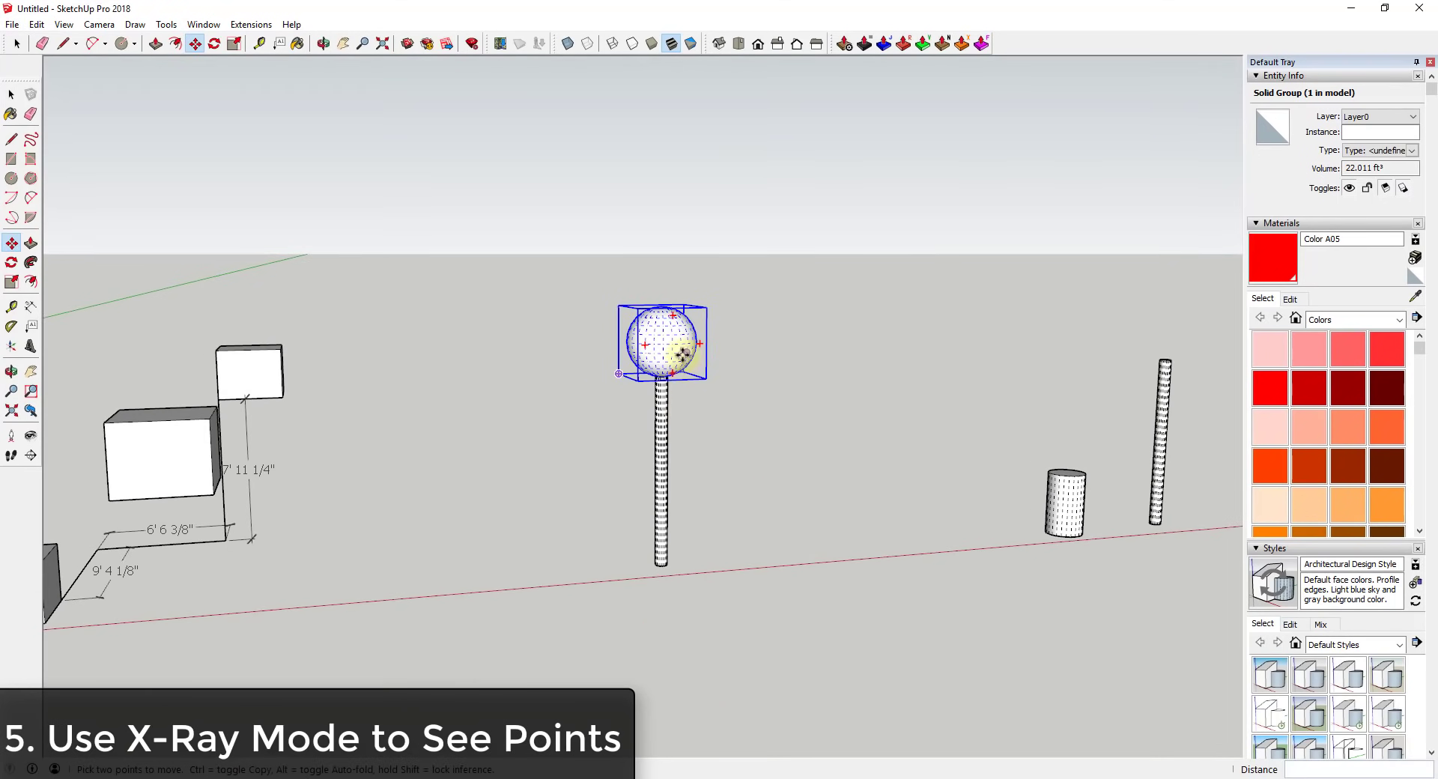
scroll(674, 357, "up", 5)
middle_click_drag(690, 330, 866, 420)
key("m")
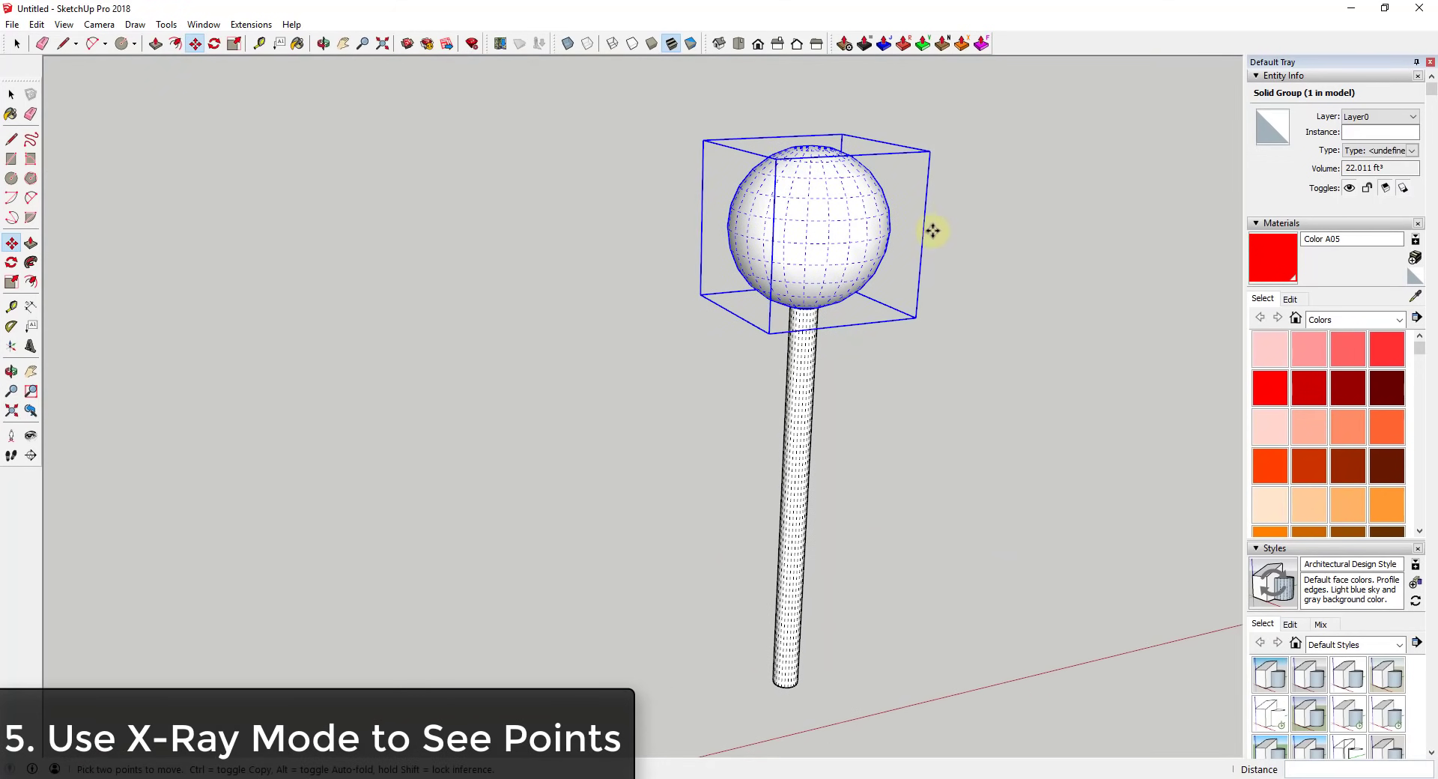
Locate the X-Ray face style and check the Styles entry in the list of available toolbars
key("space")
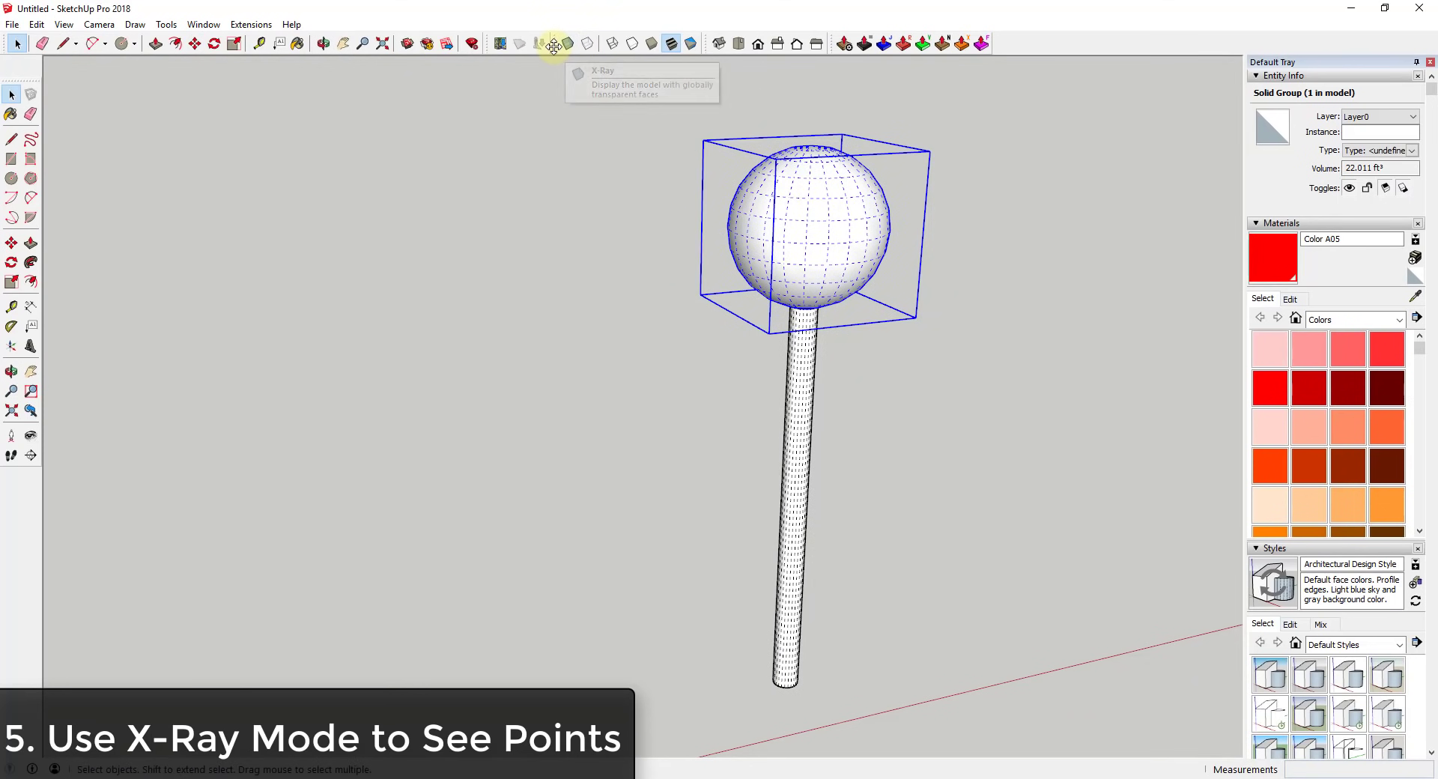
mouse_move(557, 45)
left_mouse_down()
mouse_move(555, 108)
mouse_move(580, 43)
left_mouse_up()
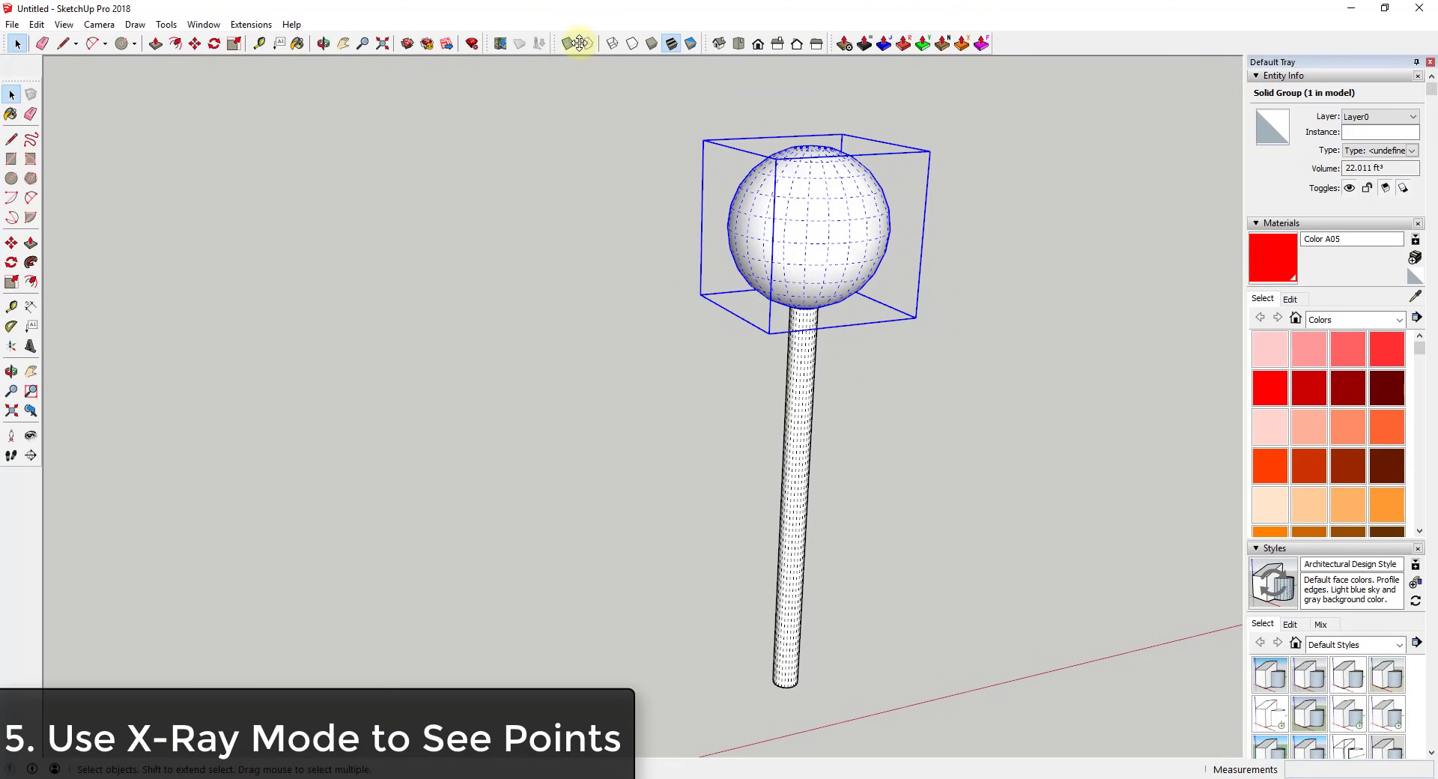
right_click(1020, 46)
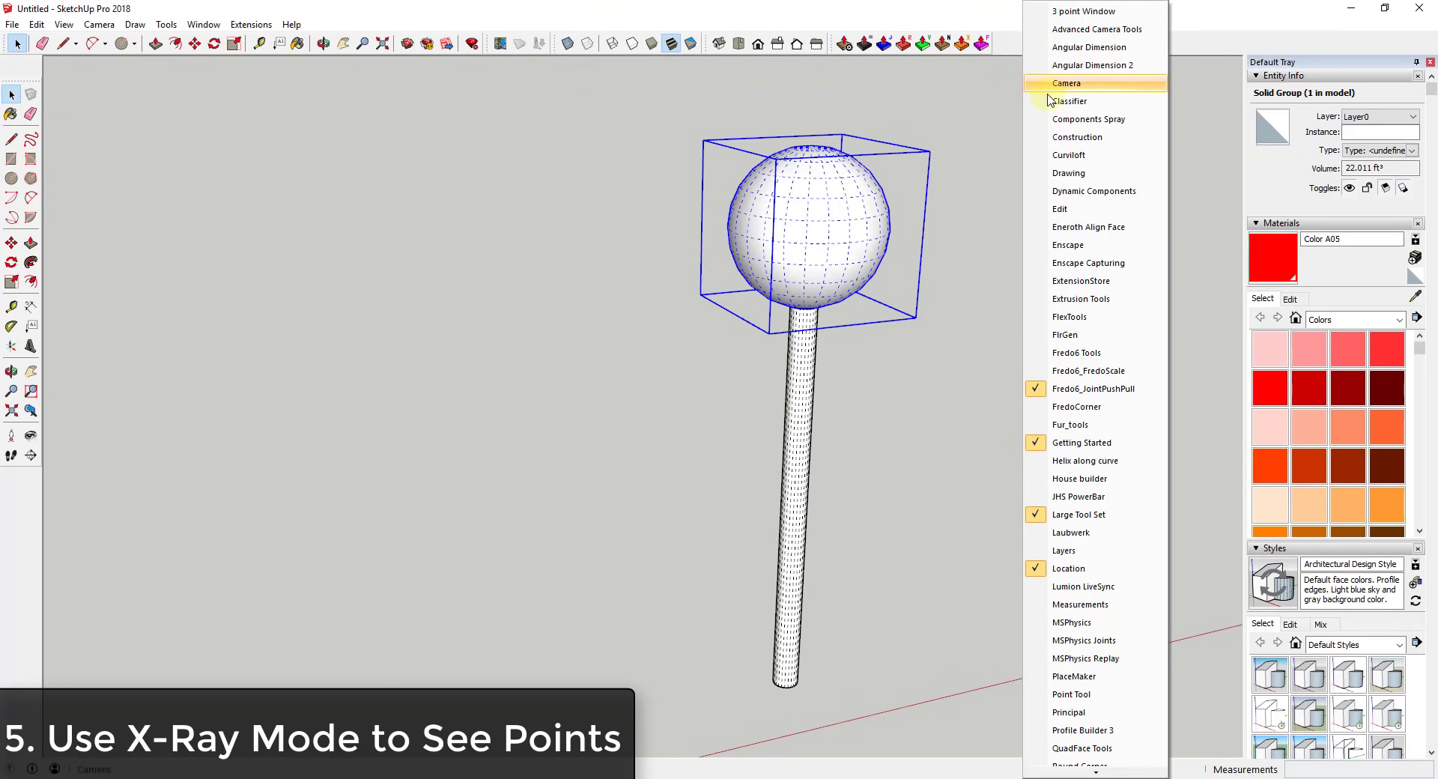
scroll(1098, 554, "down", 4)
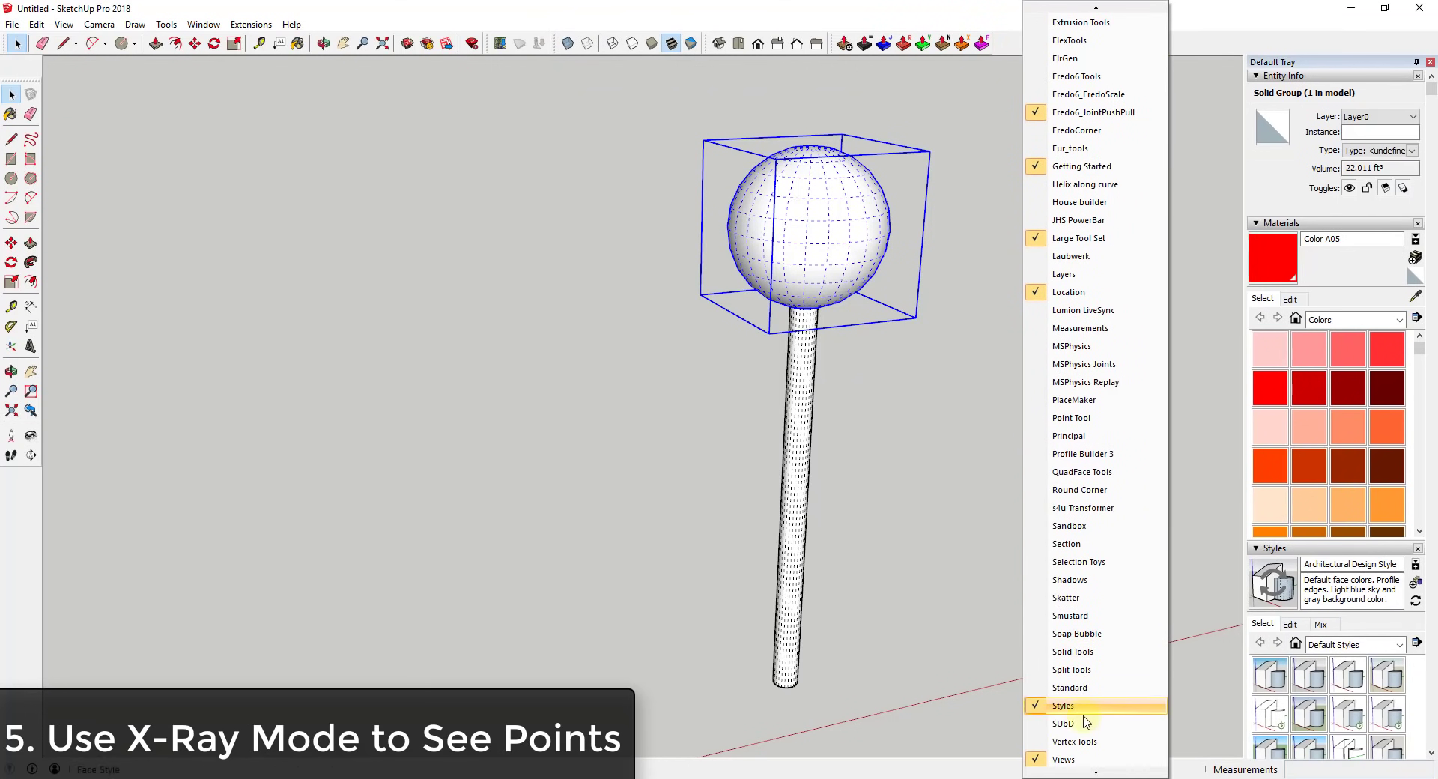
left_click(876, 487)
left_click(923, 400)
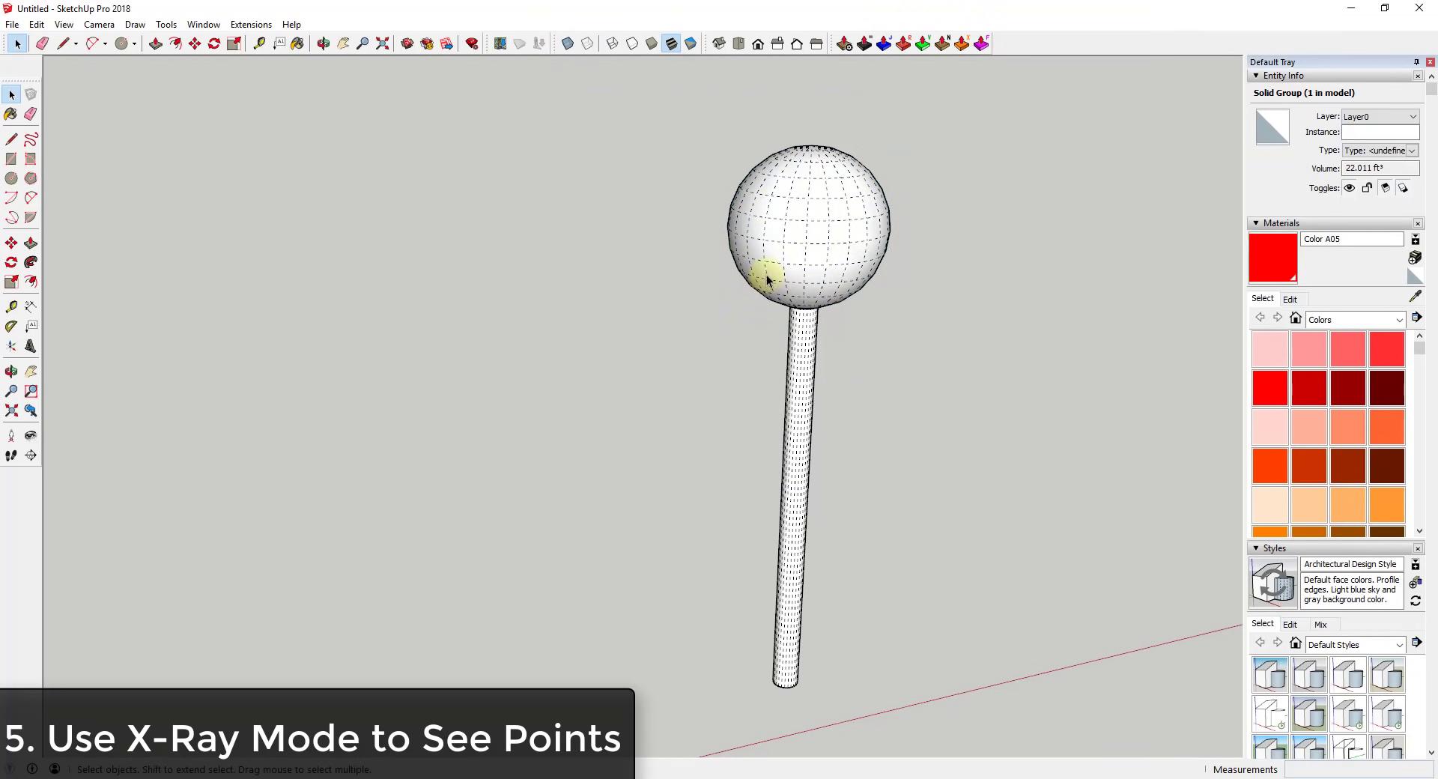
Turn on X-Ray display and select the sphere on top of the tall cylinder
scroll(919, 229, "up", 3)
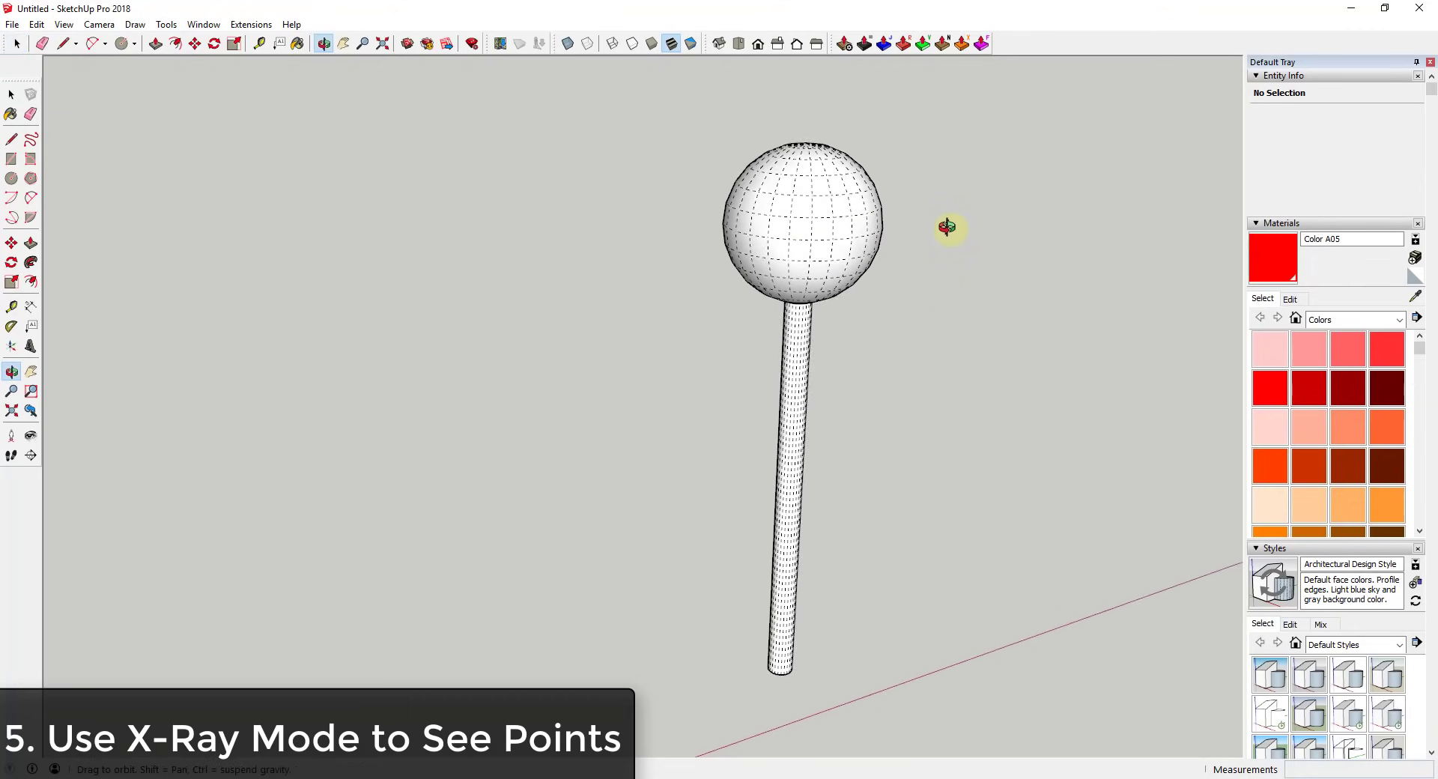
key("x")
key("o")
mouse_move(793, 256)
left_mouse_down()
mouse_move(889, 401)
mouse_move(809, 304)
mouse_move(1069, 199)
mouse_move(759, 239)
mouse_move(812, 256)
left_mouse_up()
key("space")
left_click(780, 284)
scroll(779, 284, "up", 3)
key("o")
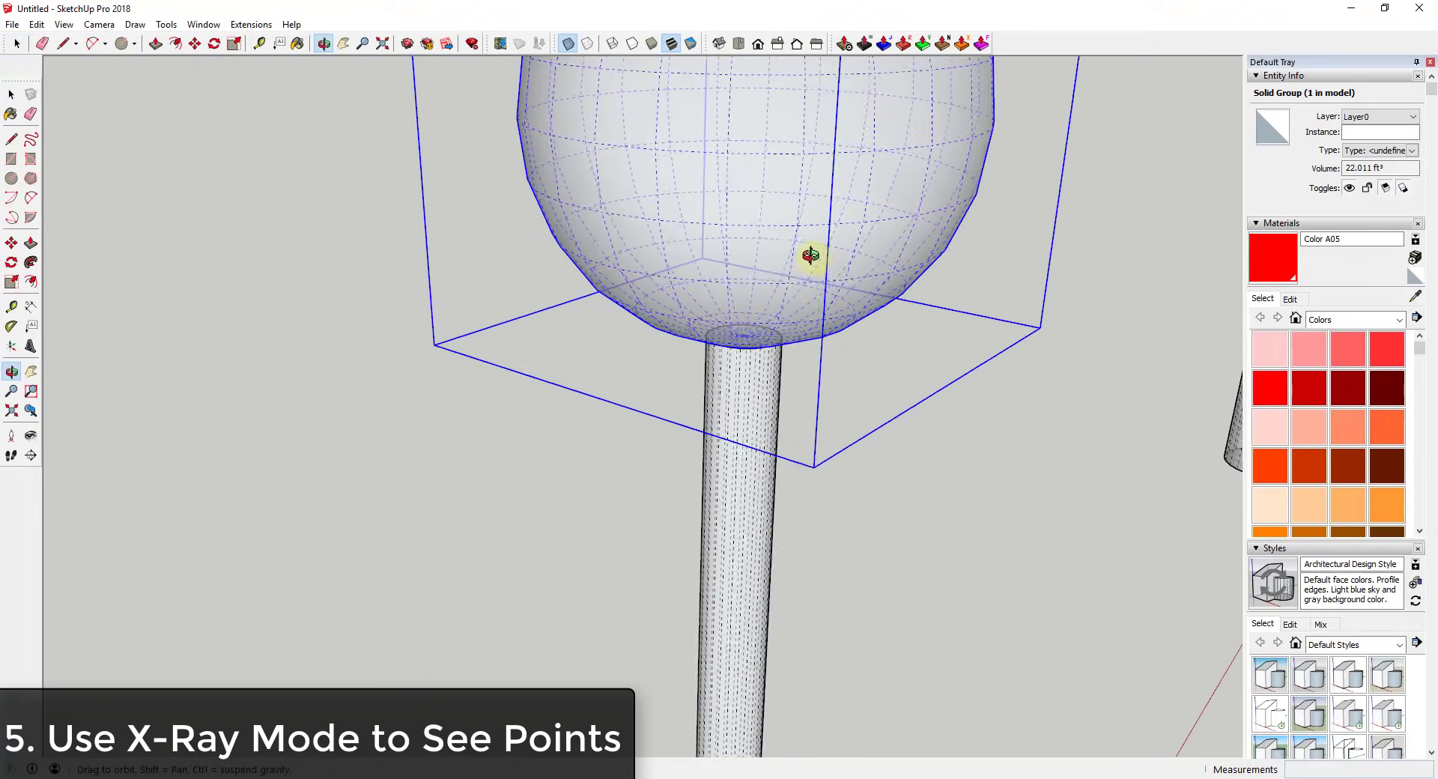
Move the sphere about 3' 7 5/16" along the red axis, off the top of the cylinder
key("space")
key("m")
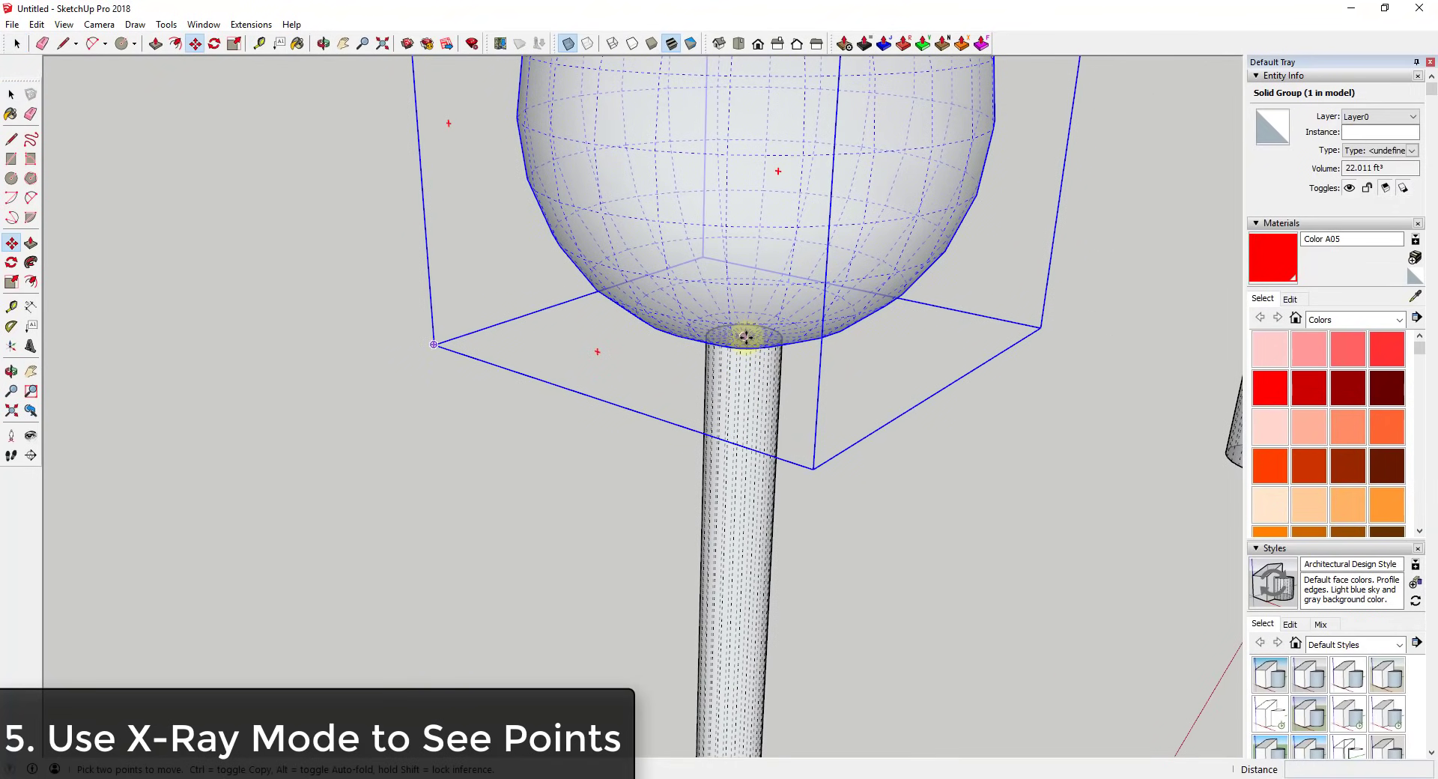
left_click(720, 346)
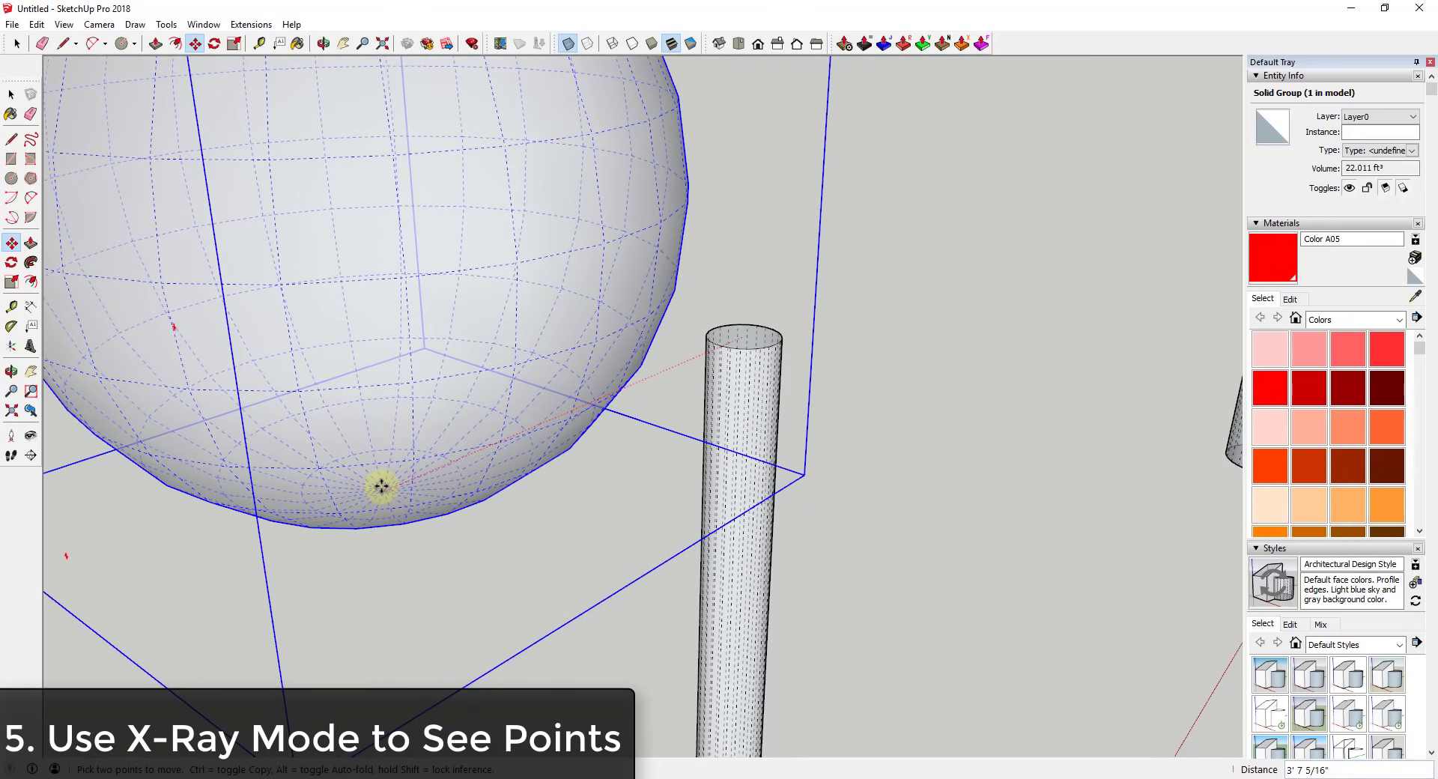
scroll(345, 514, "up", 2)
left_click(402, 485)
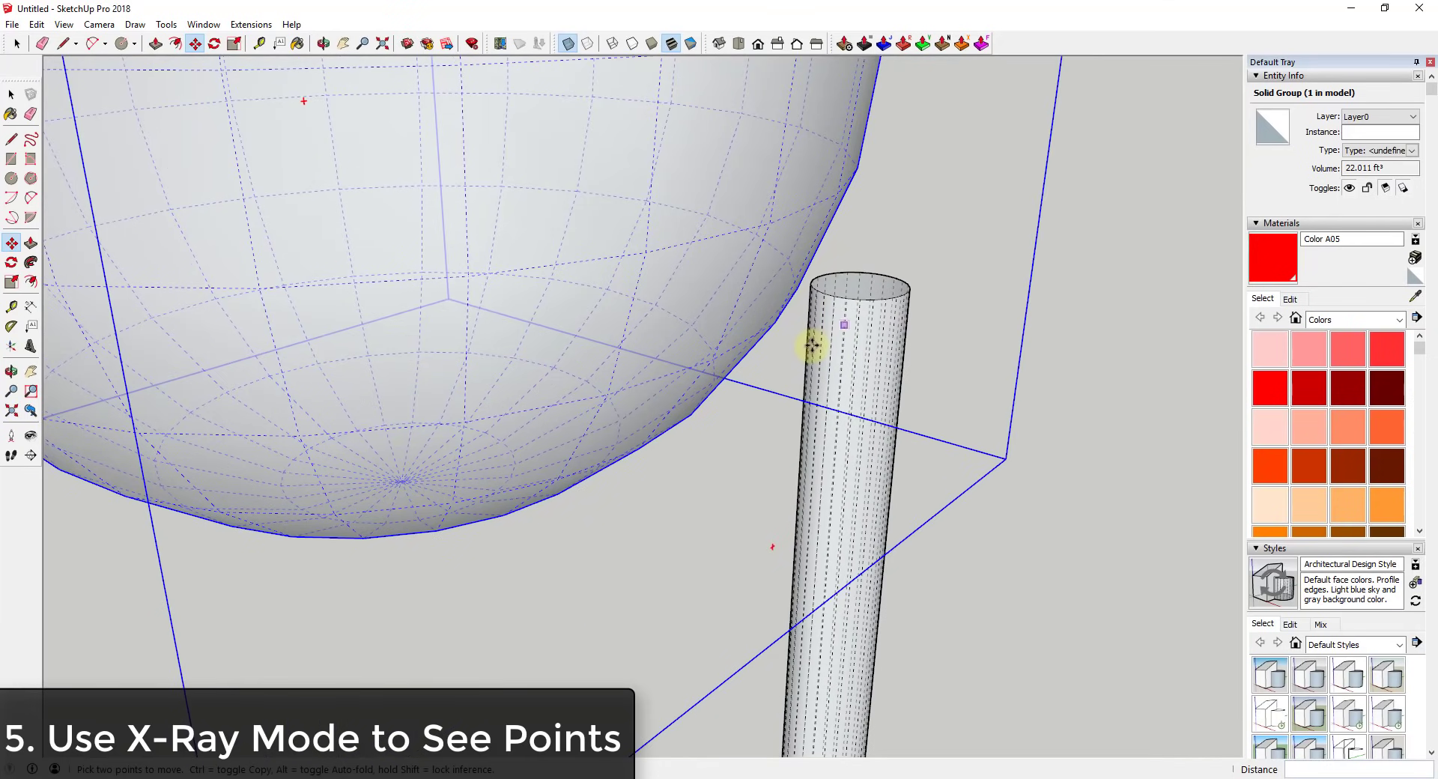
Move the sphere about 3' 7 5/16" back along the red axis, from its bottom pole to the centre of the cylinder's top face
left_click(397, 483)
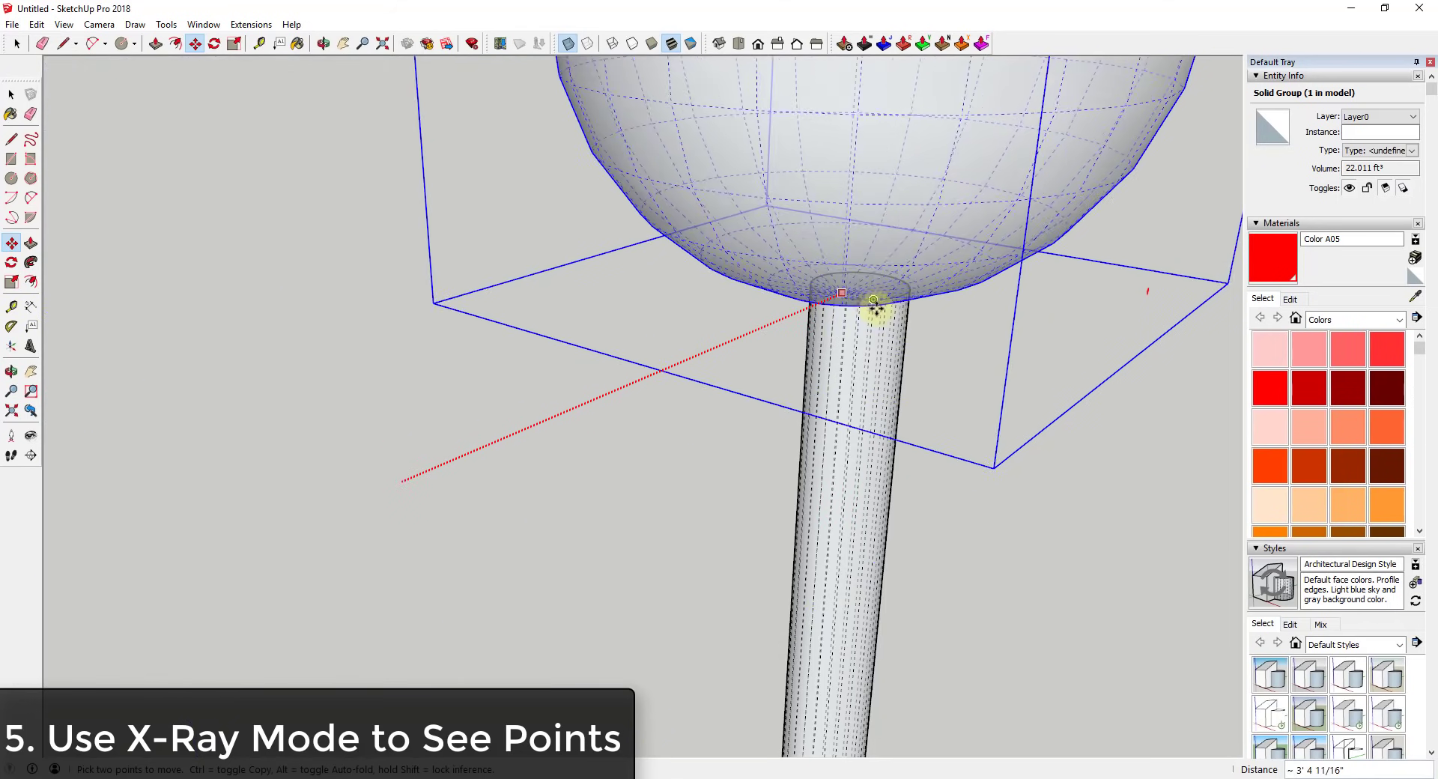
scroll(867, 291, "up", 3)
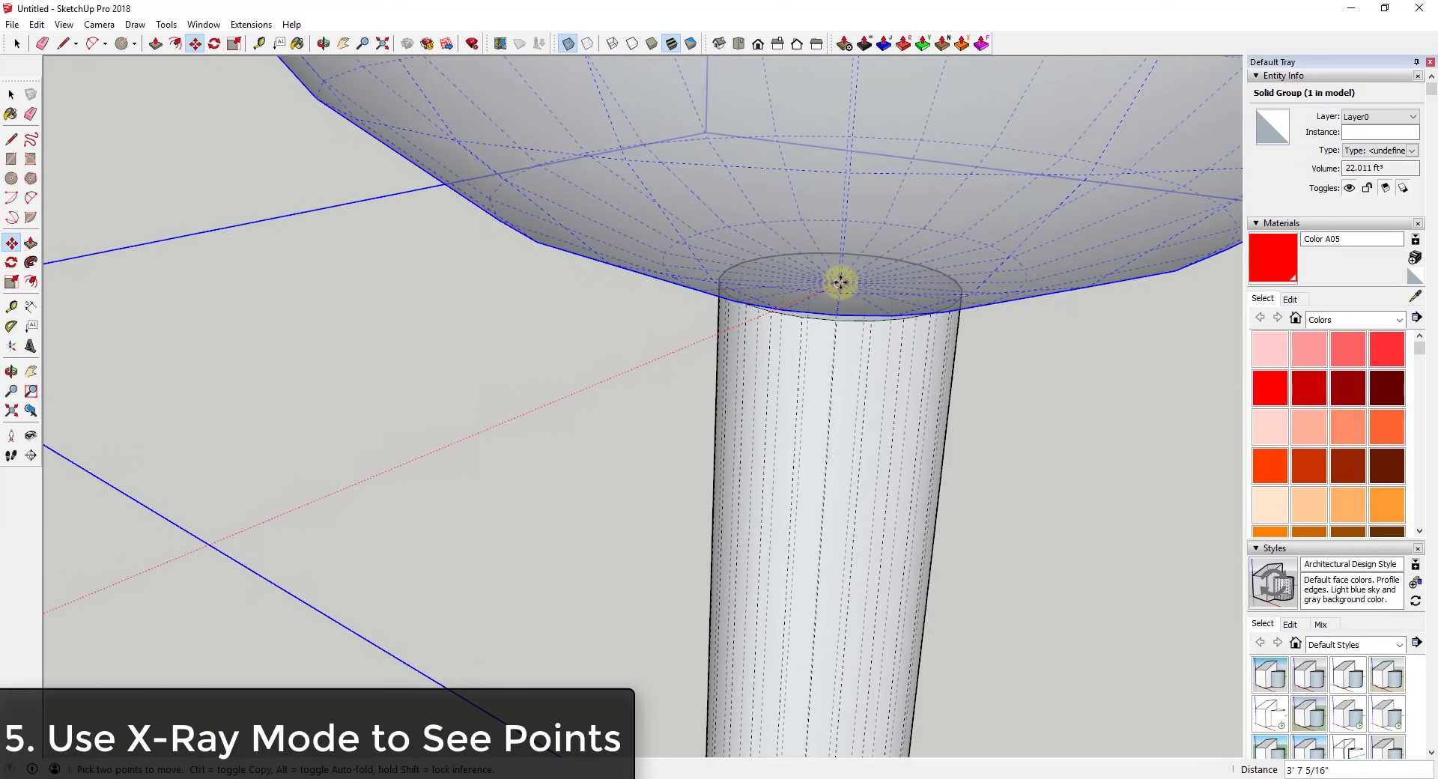
left_click(838, 282)
scroll(899, 340, "down", 5)
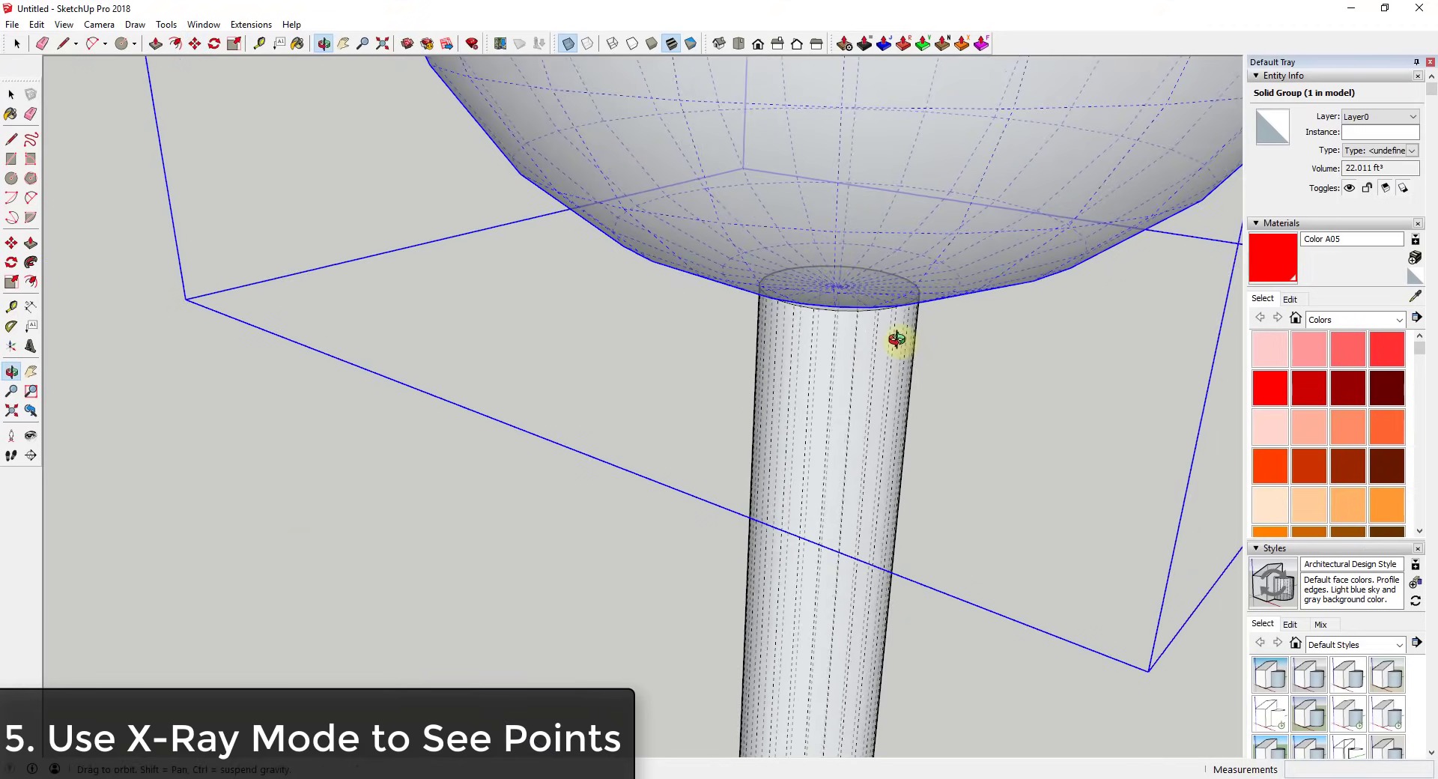
scroll(867, 391, "down", 5)
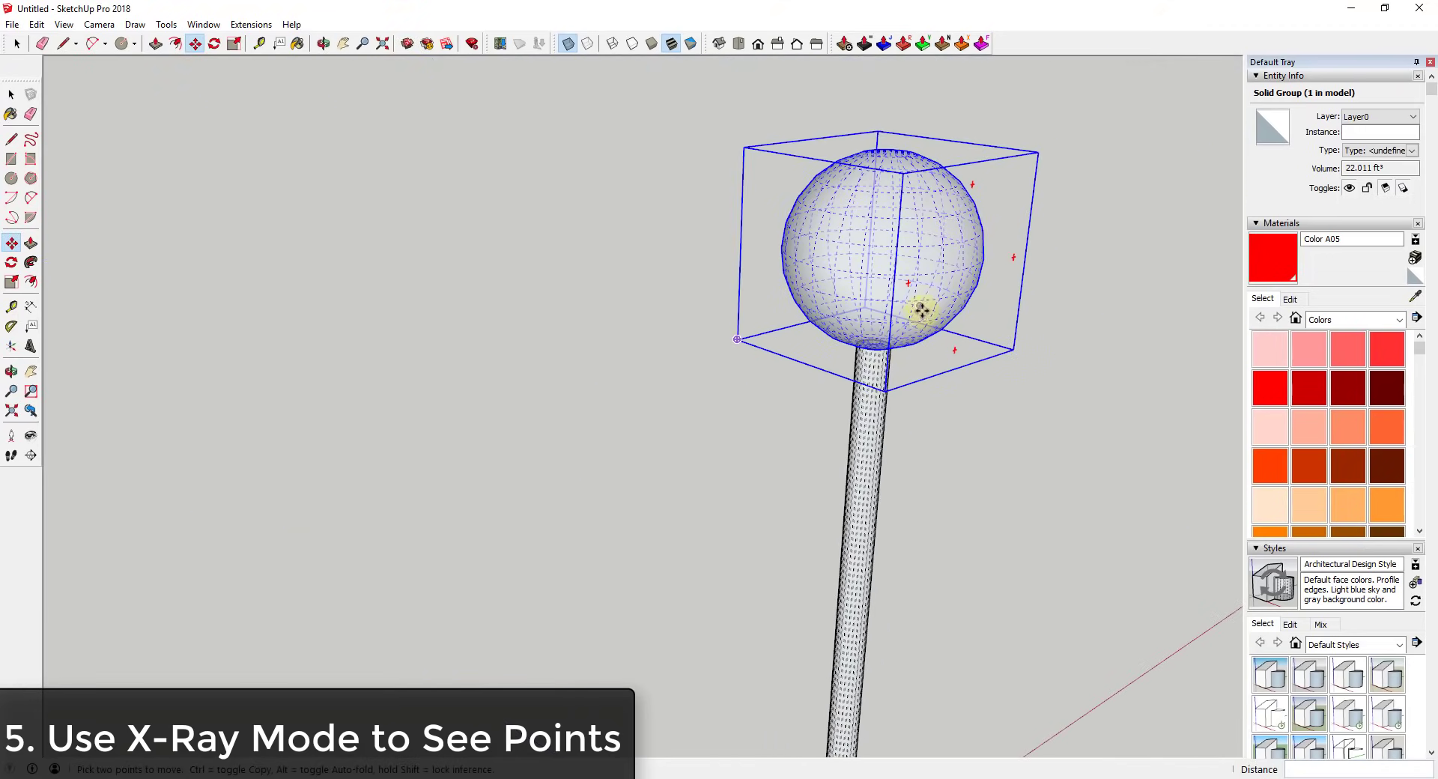
Check the sphere's bottom pole against the cylinder's top face and turn off X-Ray display
scroll(911, 292, "up", 6)
scroll(841, 449, "up", 5)
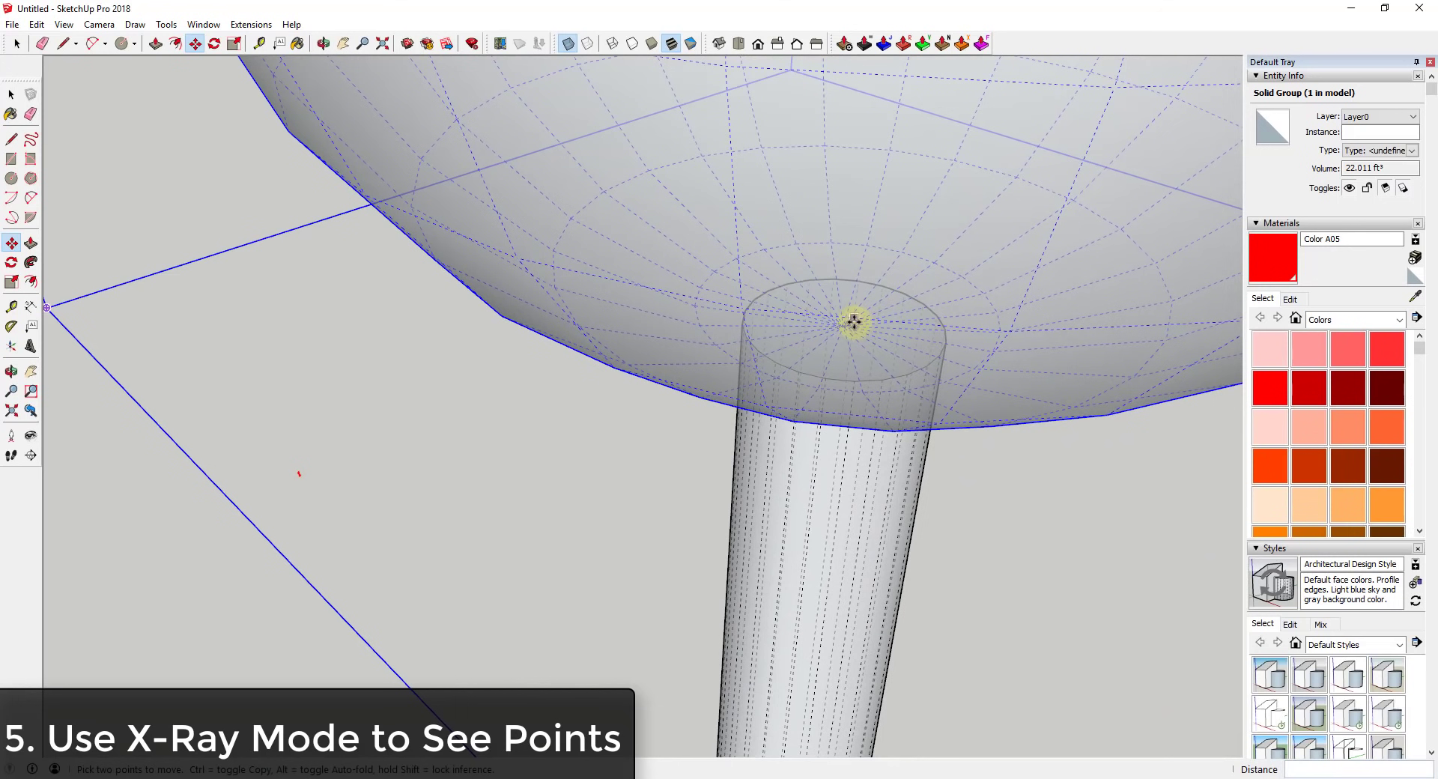
scroll(852, 327, "down", 3)
scroll(848, 330, "up", 5)
key("x")
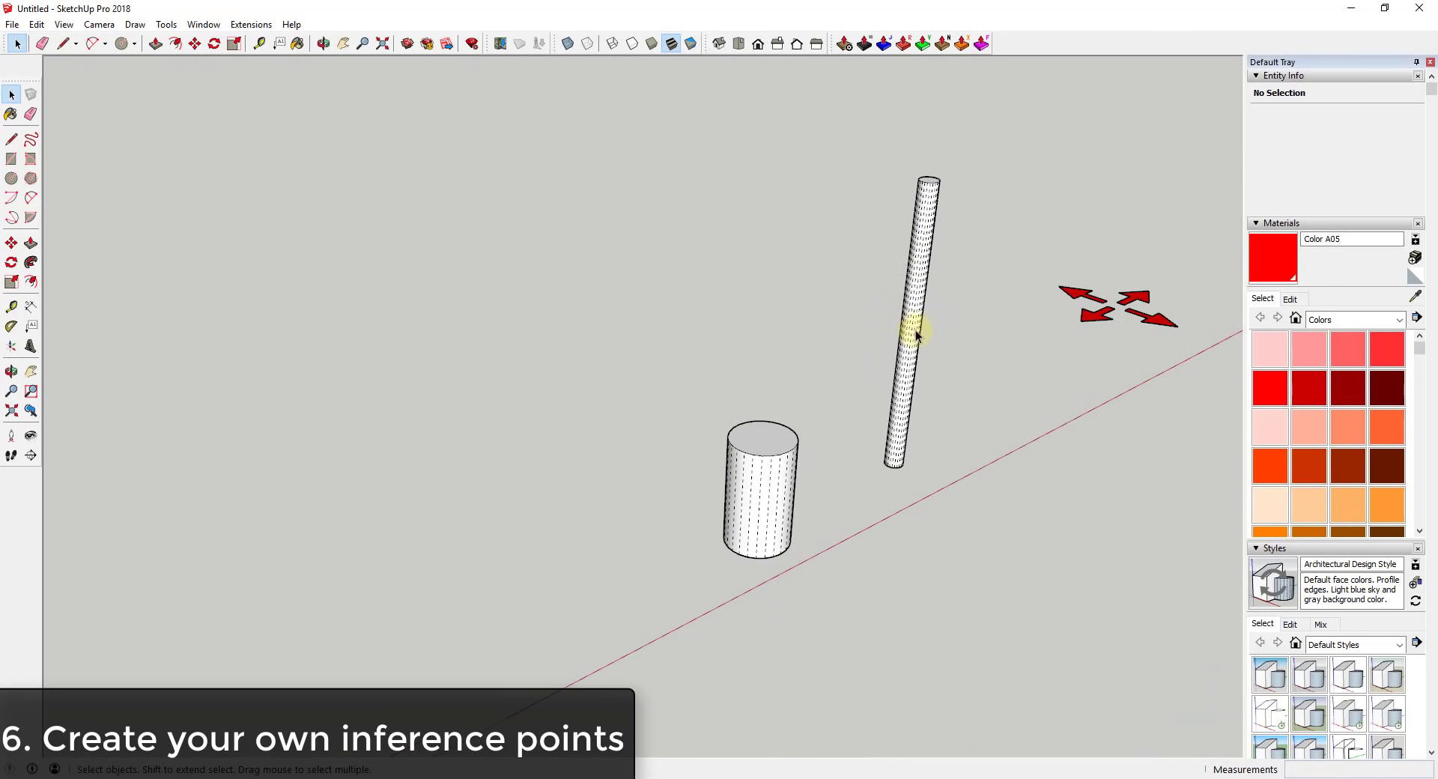
Turn off Hidden Geometry with the undersides of the short and tall cylinders in view
left_click(915, 335)
middle_click_drag(954, 375, 751, 454)
left_click(756, 451)
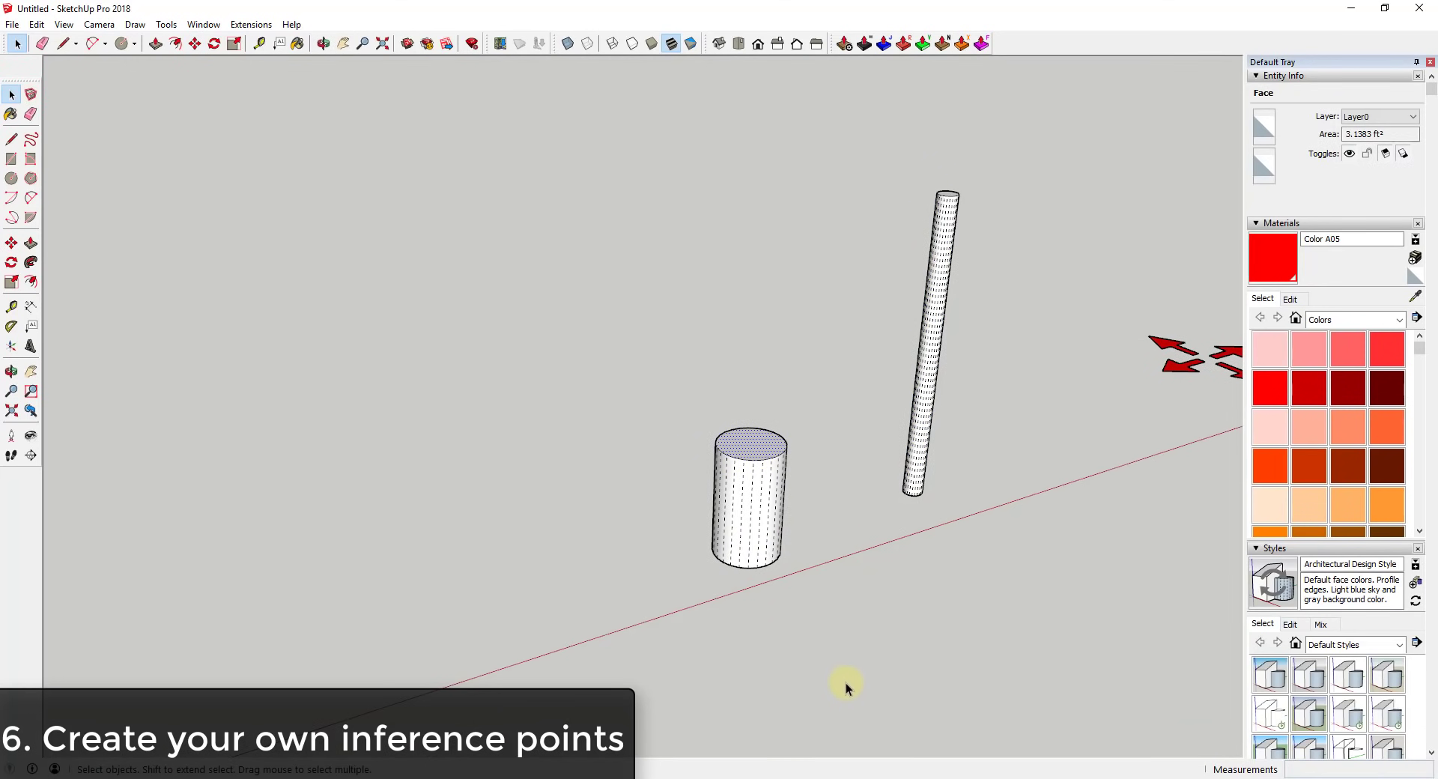
middle_click_drag(829, 693, 786, 253)
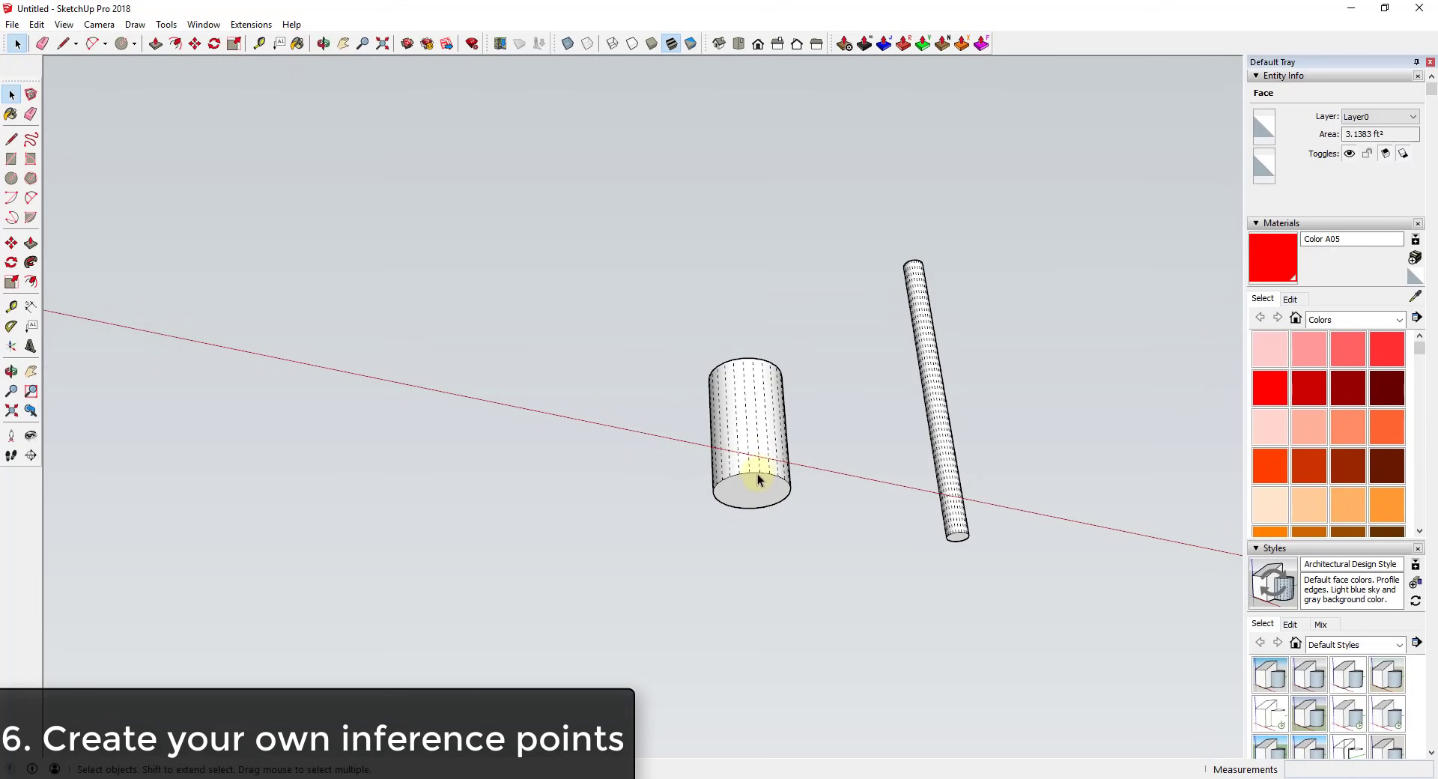
left_click(65, 25)
left_click(112, 78)
Add a centre point to the bottom circle of the short cylinder with Find Center
scroll(749, 479, "up", 5)
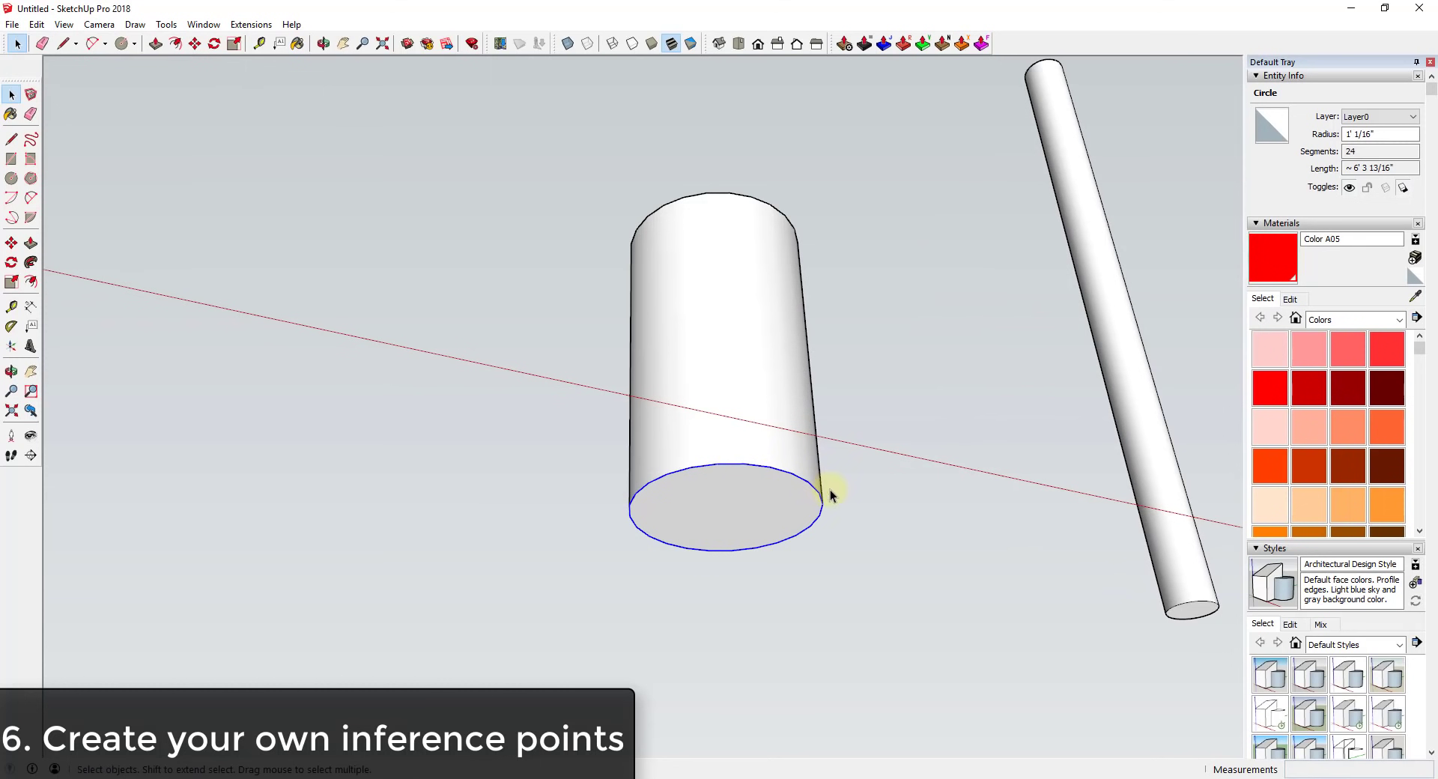
right_click(734, 466)
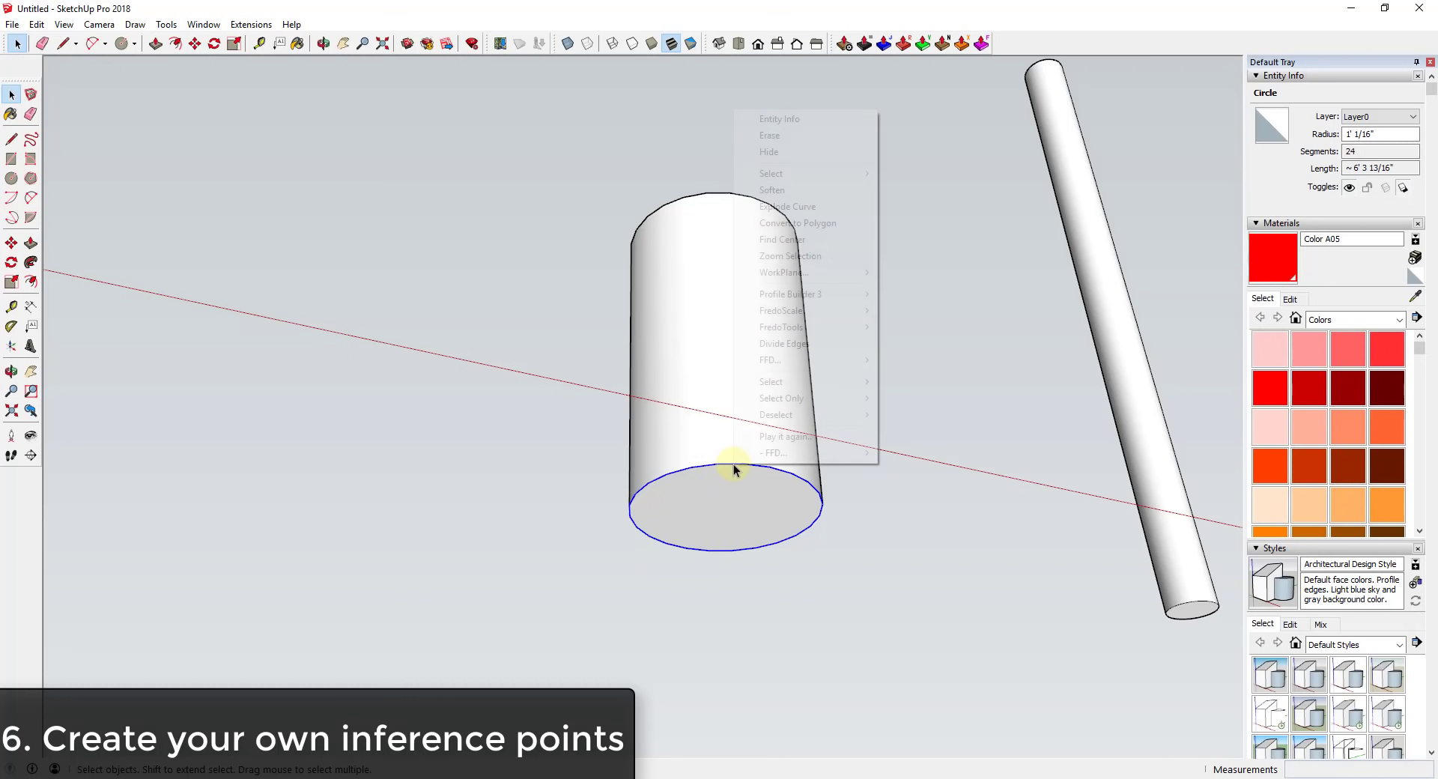
left_click(793, 239)
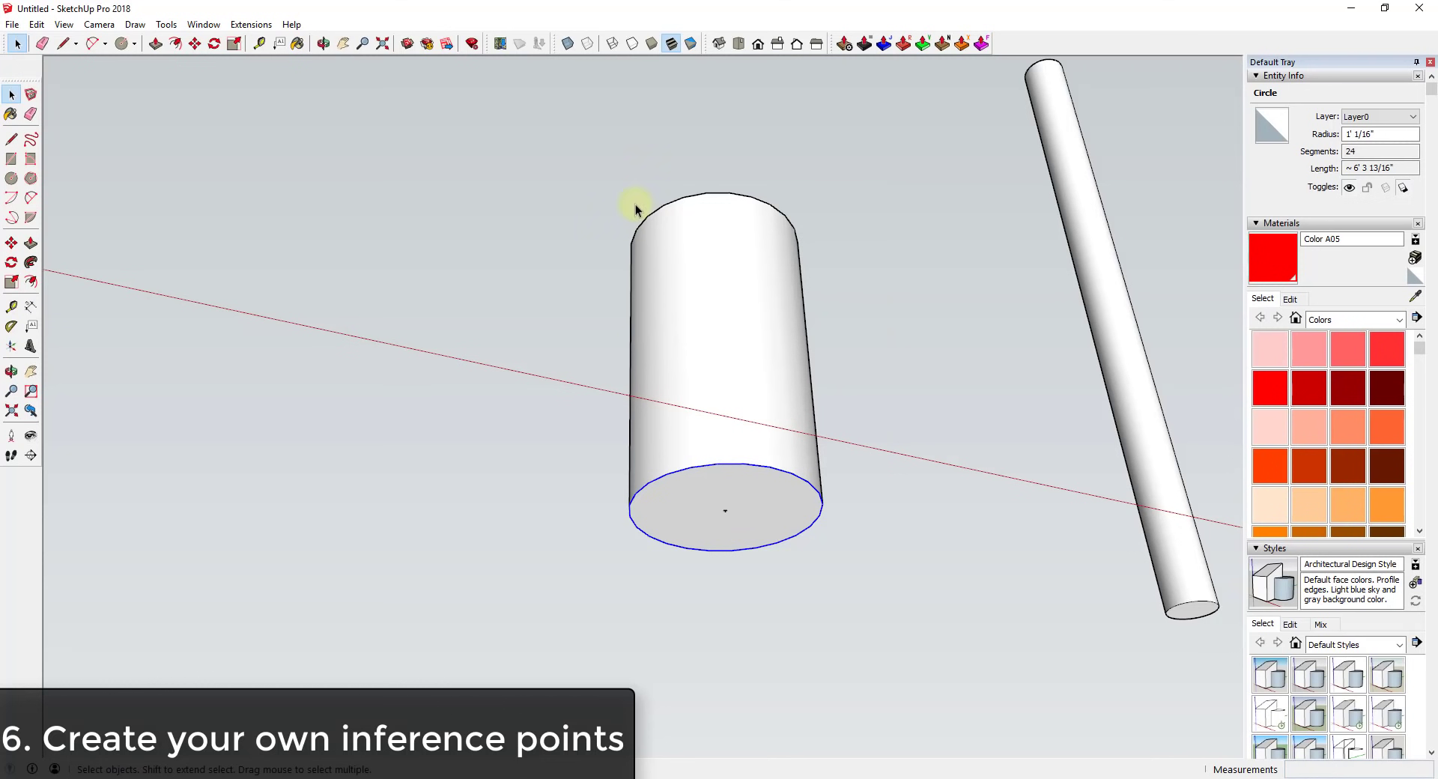
left_click_drag(586, 137, 888, 627)
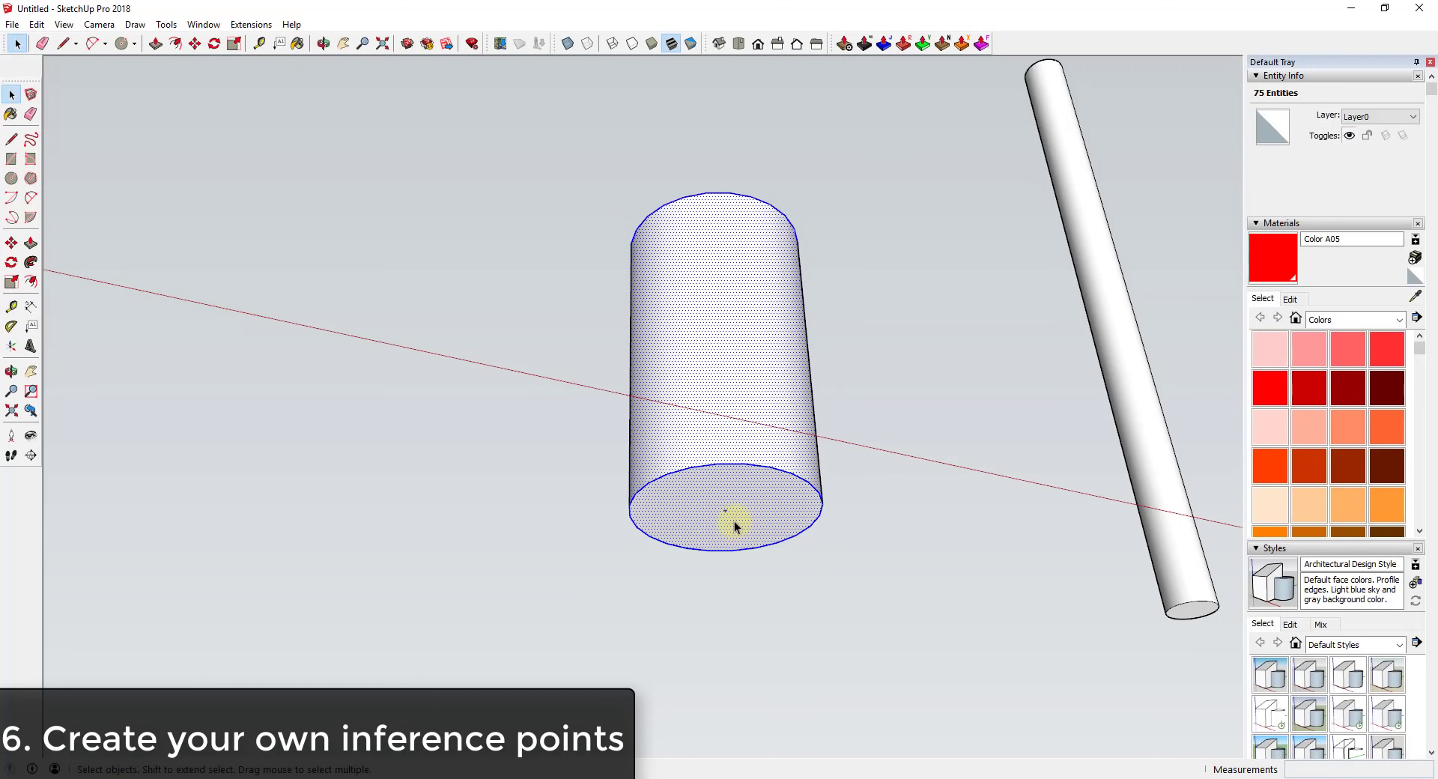
key("m")
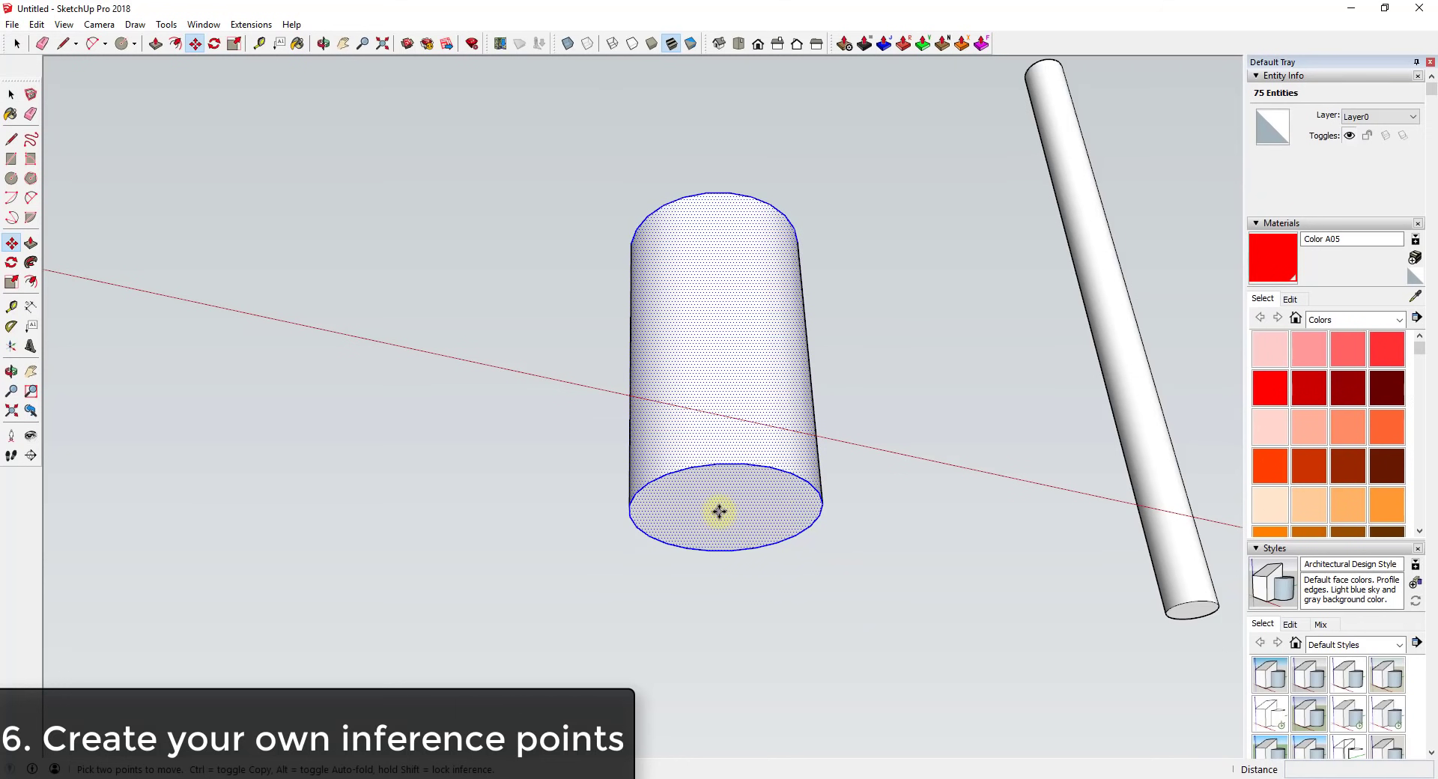
scroll(738, 511, "down", 5)
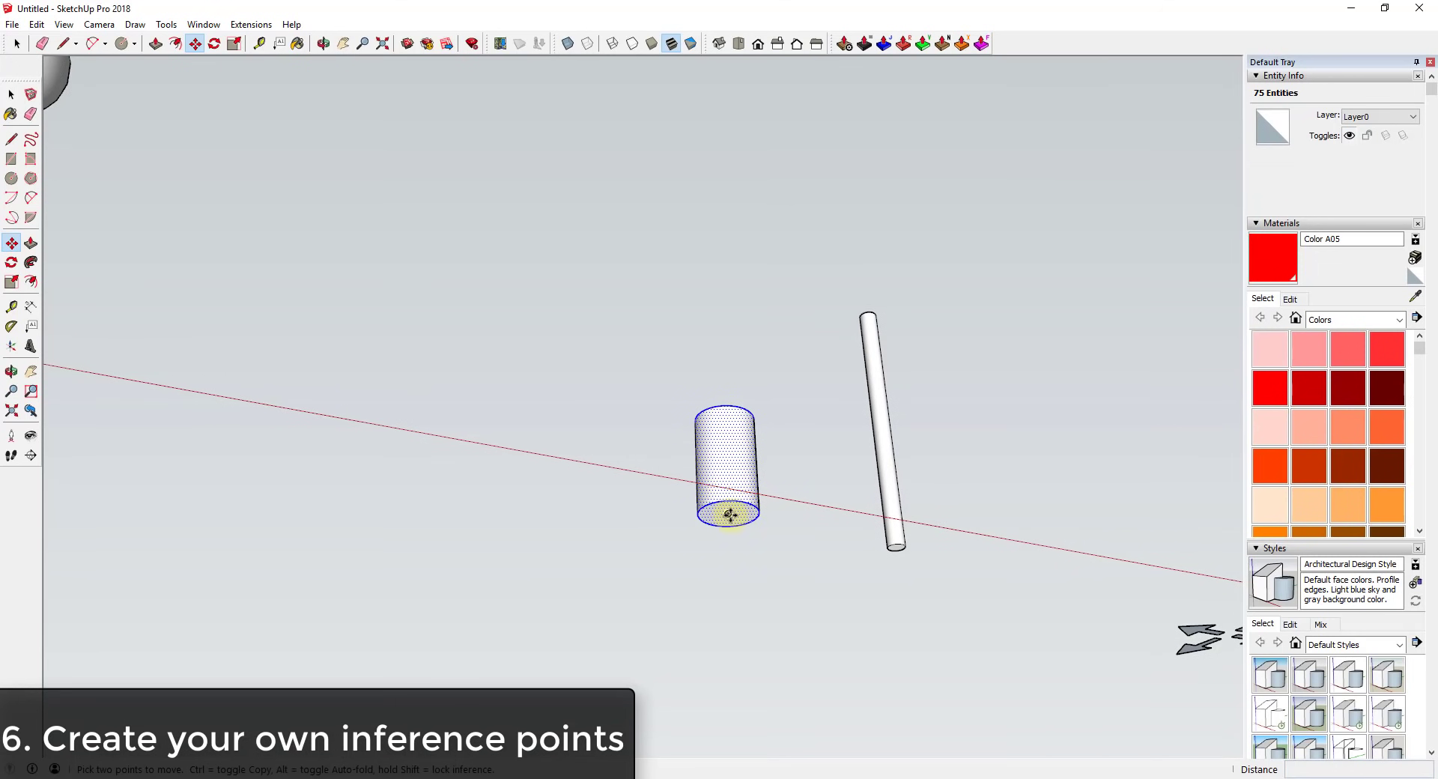
scroll(747, 511, "up", 4)
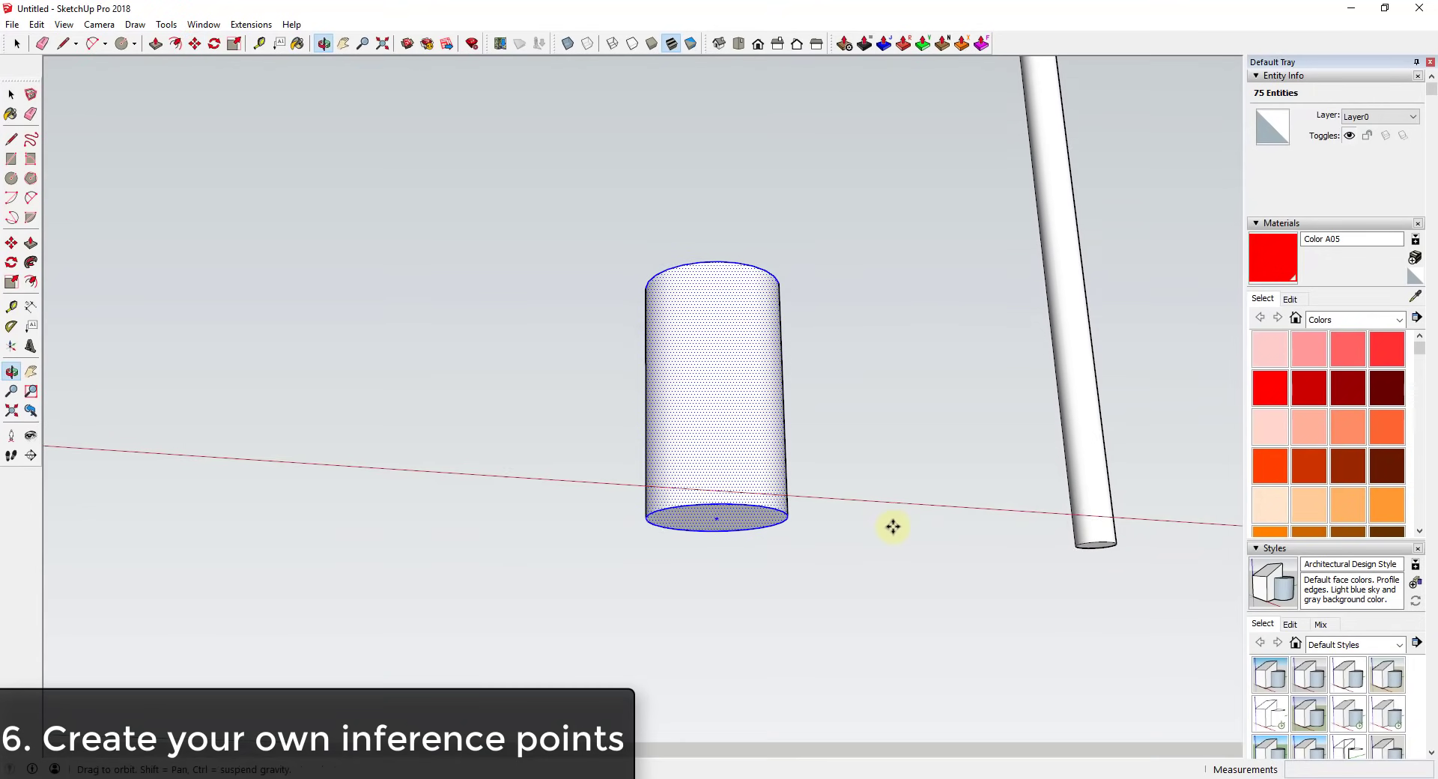
Open the tall thin cylinder's group and add a centre point to its top circle with Find Center
scroll(712, 472, "down", 6)
middle_click_drag(836, 469, 786, 247)
scroll(793, 353, "up", 6)
key("space")
double_click(789, 244)
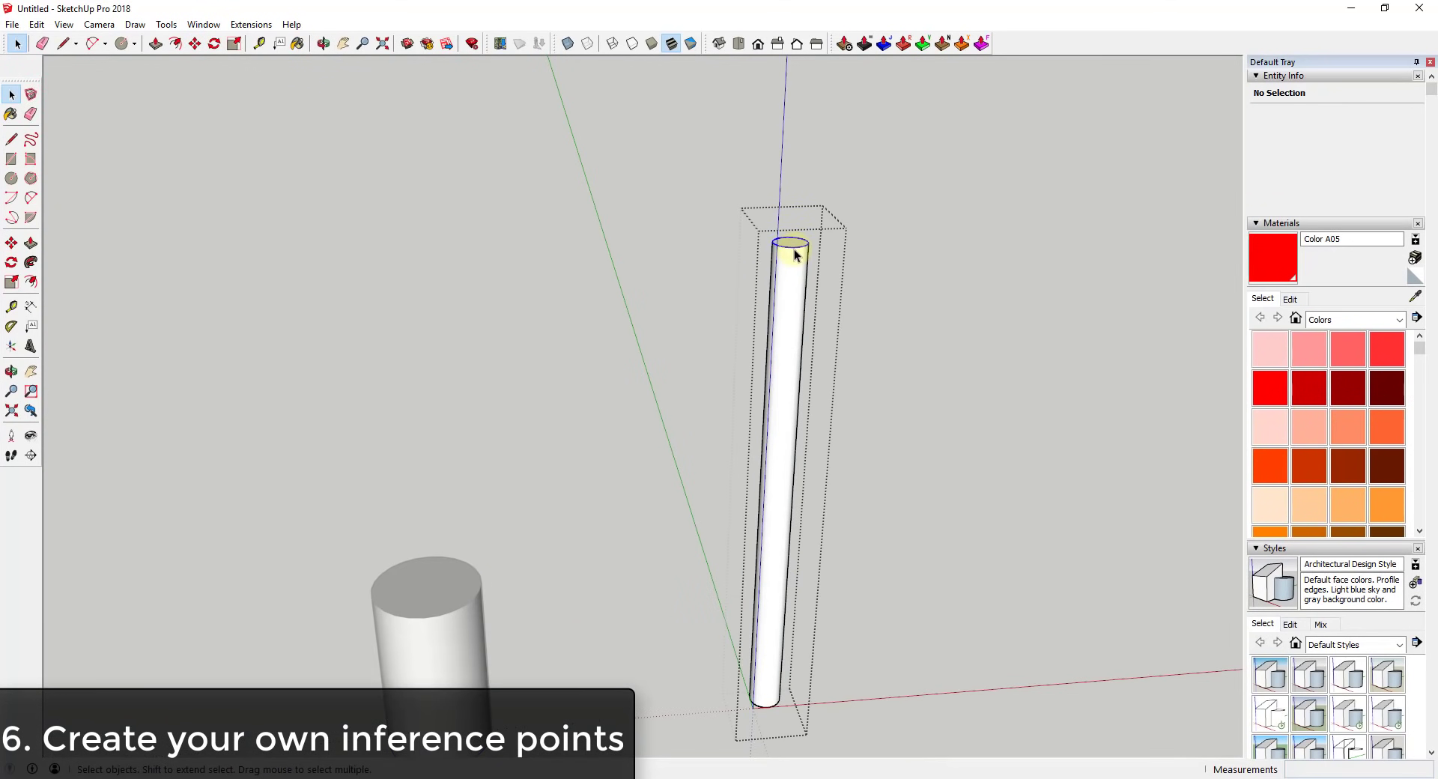
left_click(794, 243)
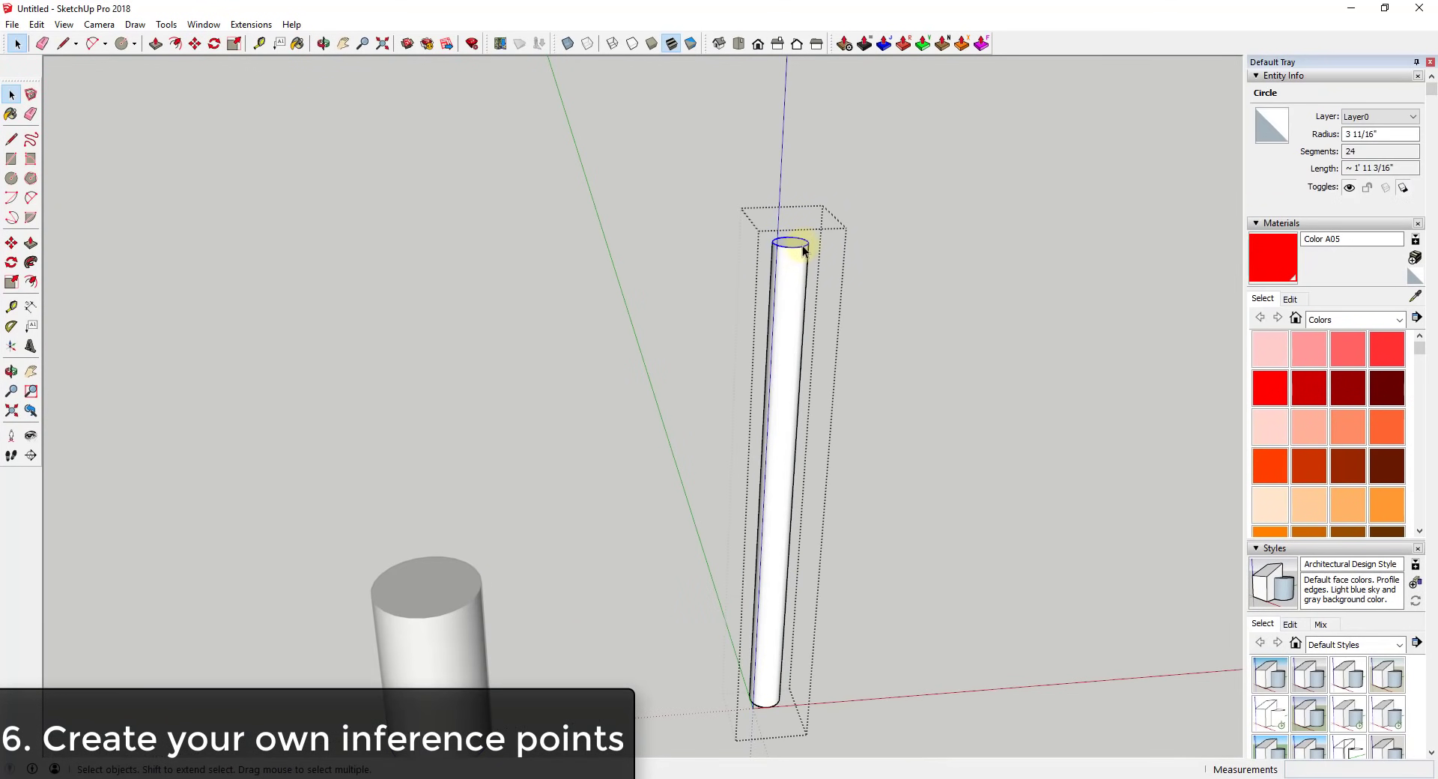
right_click(805, 247)
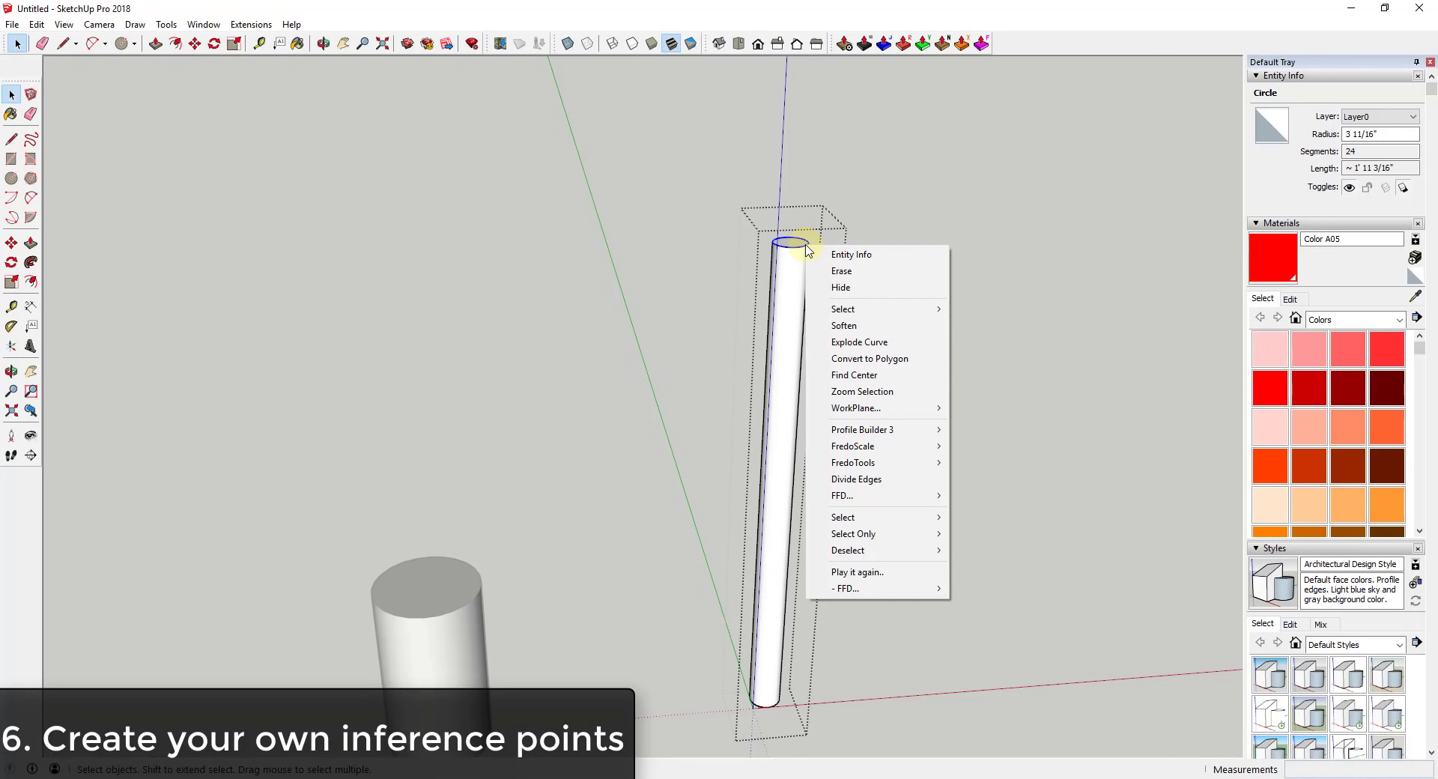
left_click(854, 375)
Select the whole short cylinder including its centre point, and turn on X-Ray display
middle_click_drag(645, 431, 654, 373)
scroll(654, 372, "down", 3)
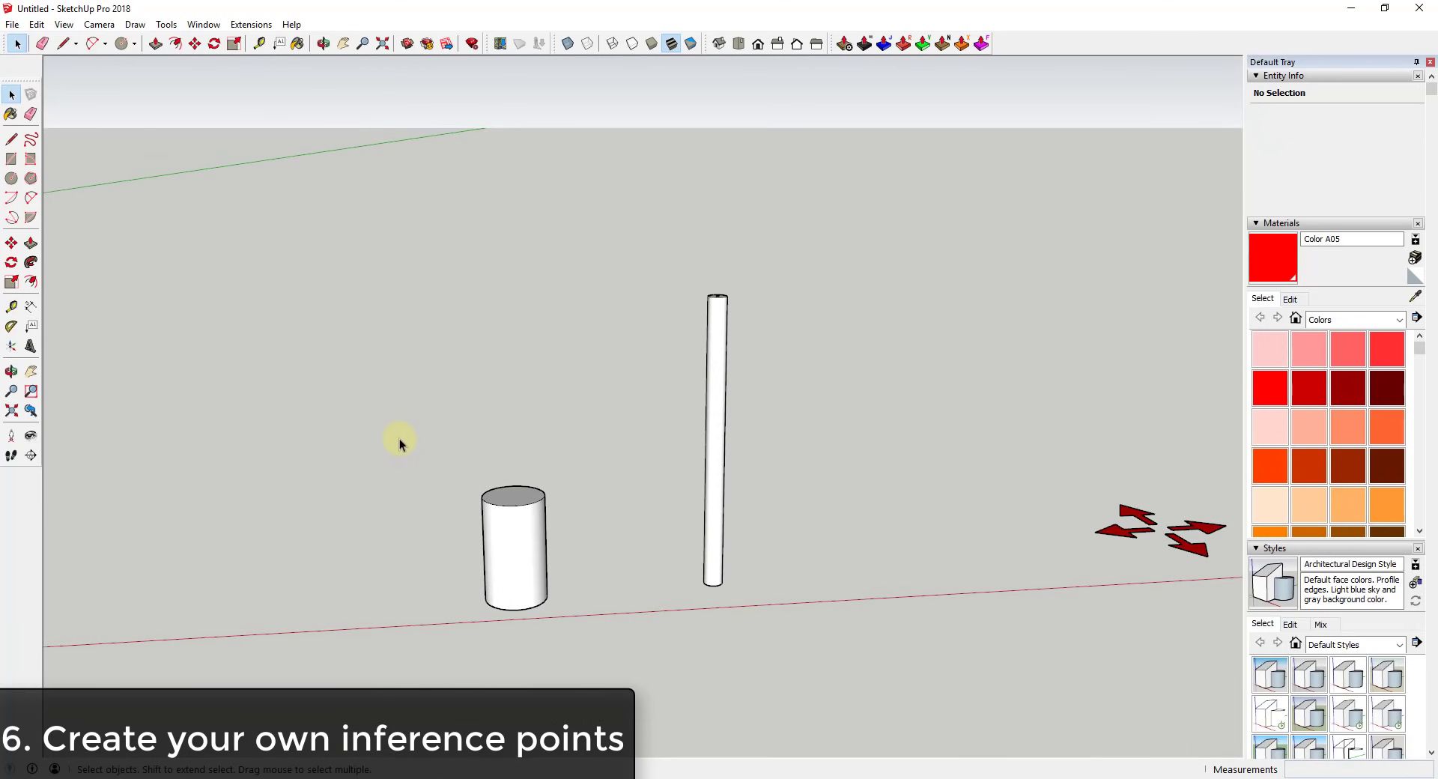
left_click_drag(398, 439, 587, 639)
left_click(568, 45)
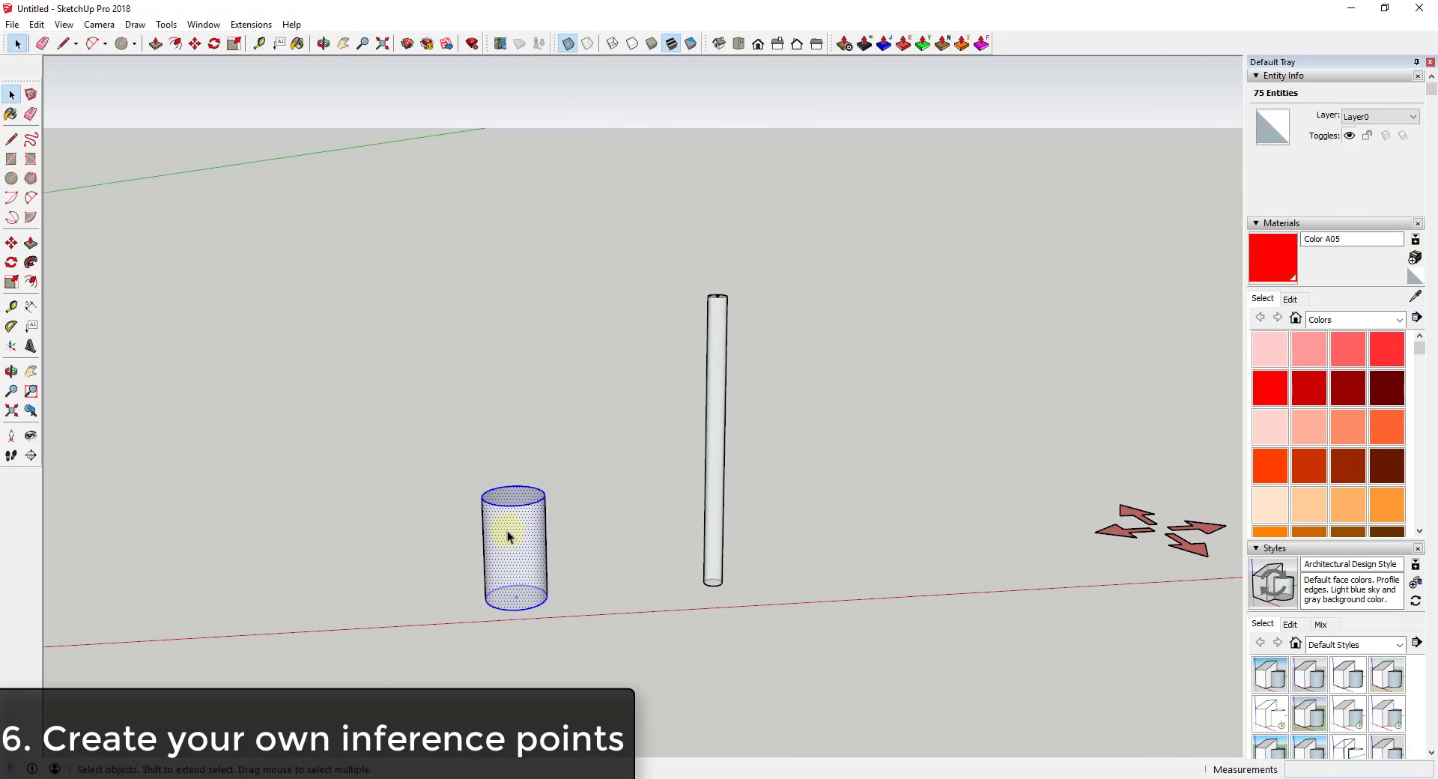
Move the short cylinder from its bottom centre point onto the centre point at the tall thin cylinder's top
key("m")
left_click(521, 592)
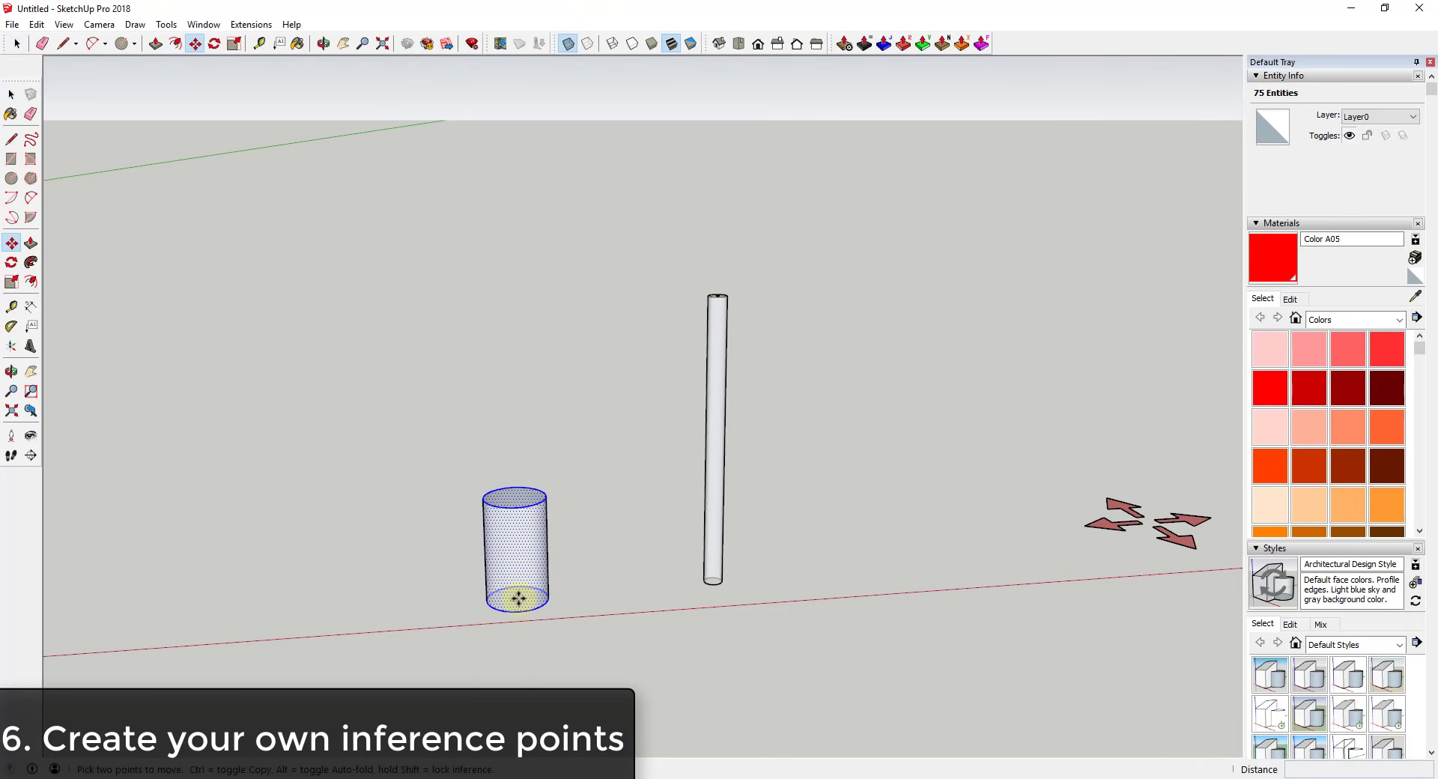
scroll(722, 303, "up", 4)
scroll(712, 292, "down", 3)
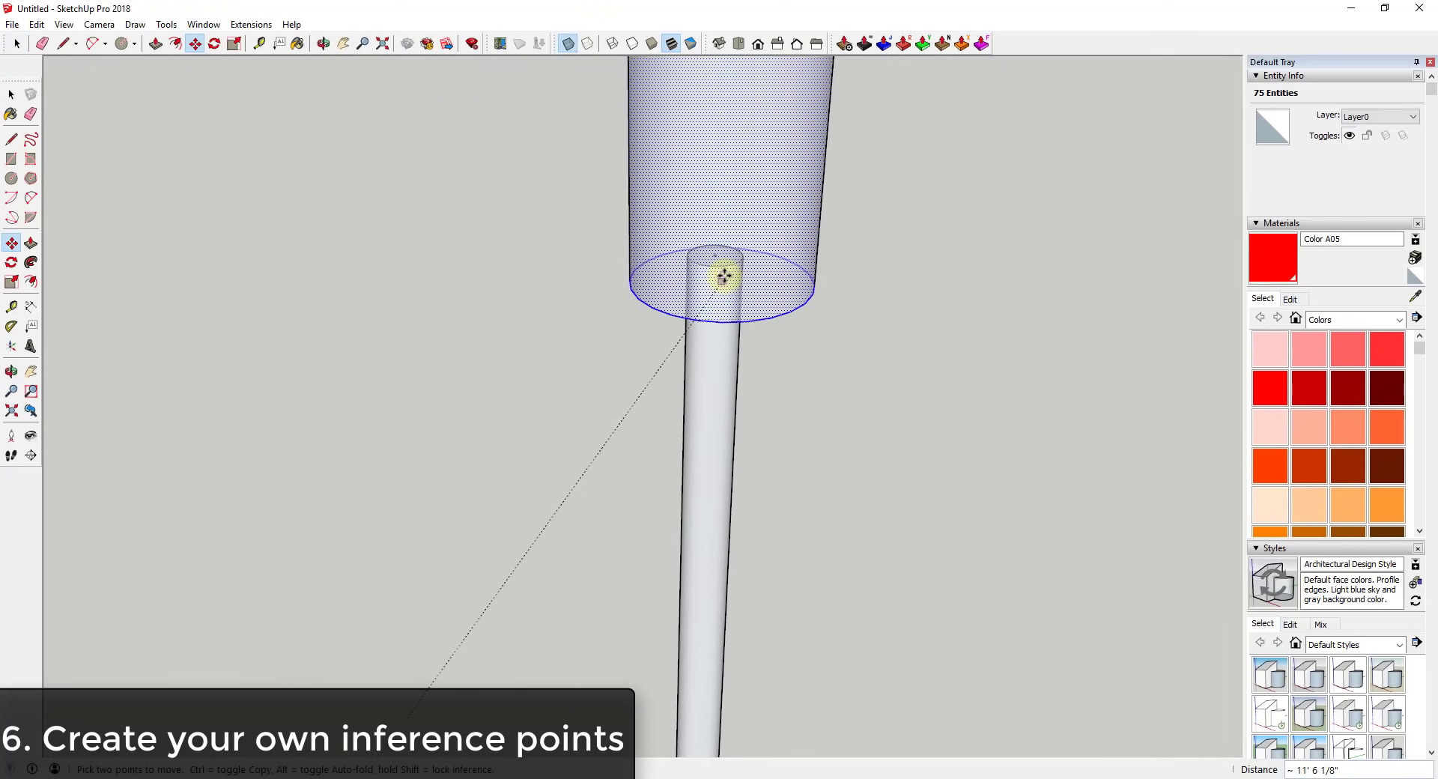
left_click(730, 268)
scroll(730, 268, "down", 3)
key("space")
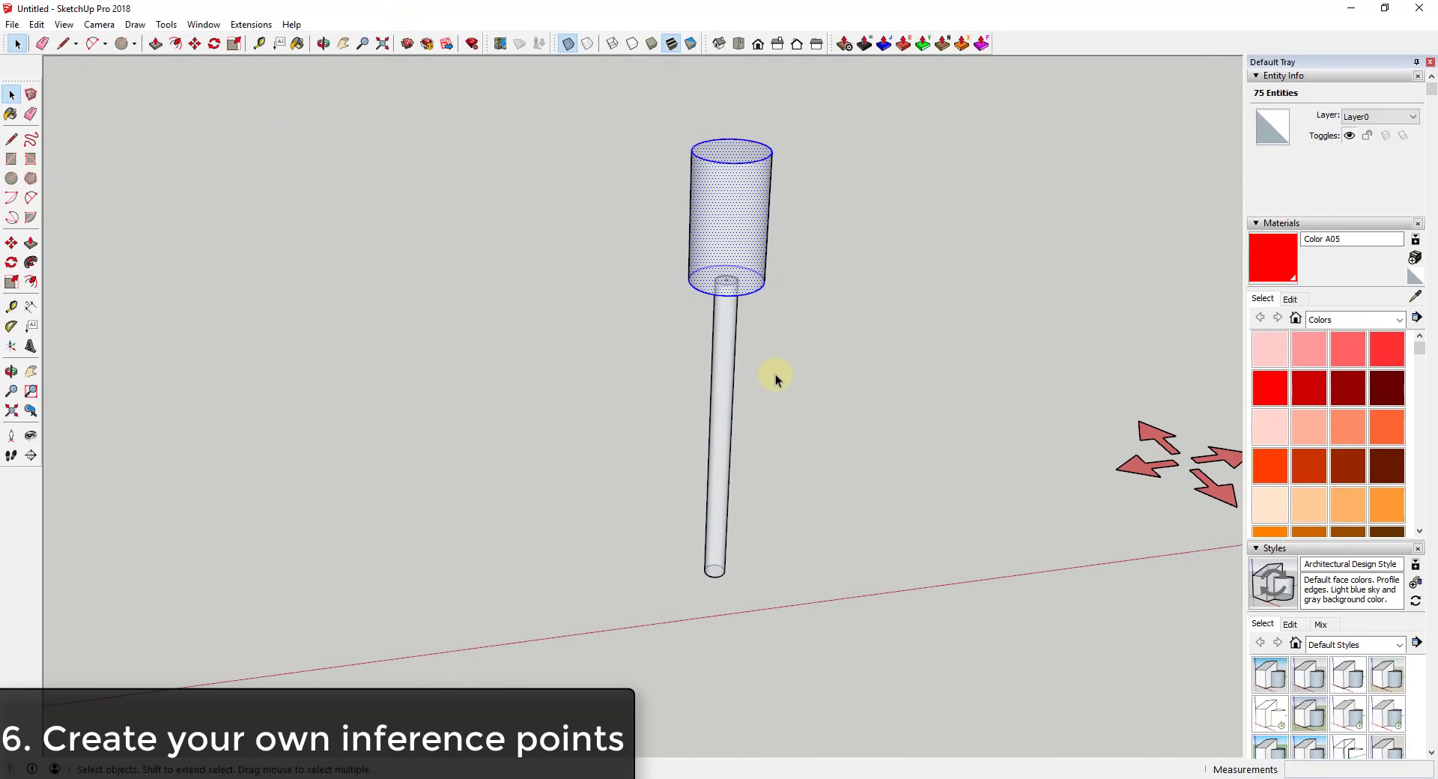
Turn off X-Ray display and clear the selection to check the stacked cylinders from the side
key("x")
left_click(742, 309)
middle_click_drag(777, 330, 682, 267)
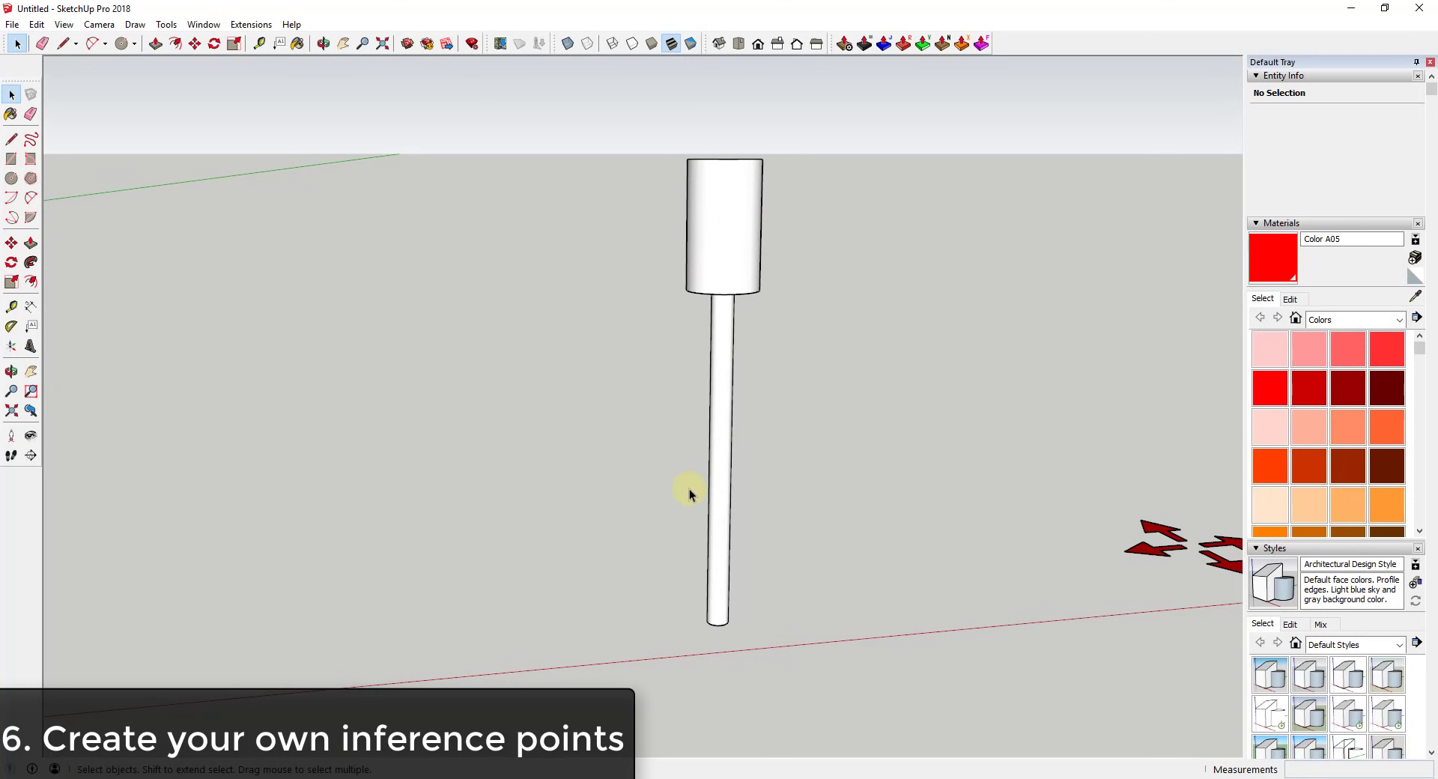
Place a Tape Measure guide through the centre of the red four-arrow group, parallel to the green axis
scroll(854, 512, "down", 3)
scroll(1039, 556, "up", 10)
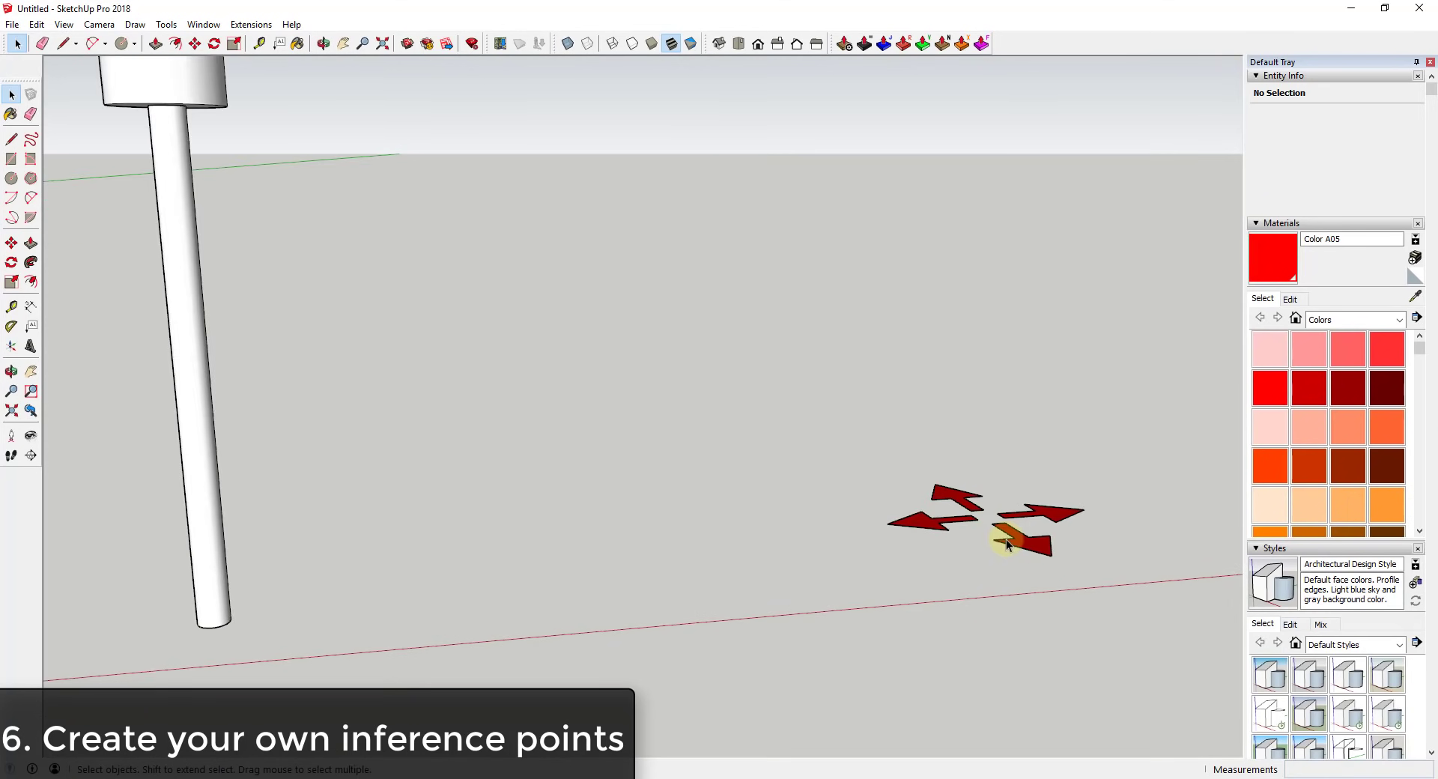
mouse_move(1067, 549)
middle_mouse_down()
mouse_move(954, 475)
mouse_move(886, 508)
mouse_move(841, 428)
mouse_move(744, 571)
middle_mouse_up()
scroll(743, 570, "down", 3)
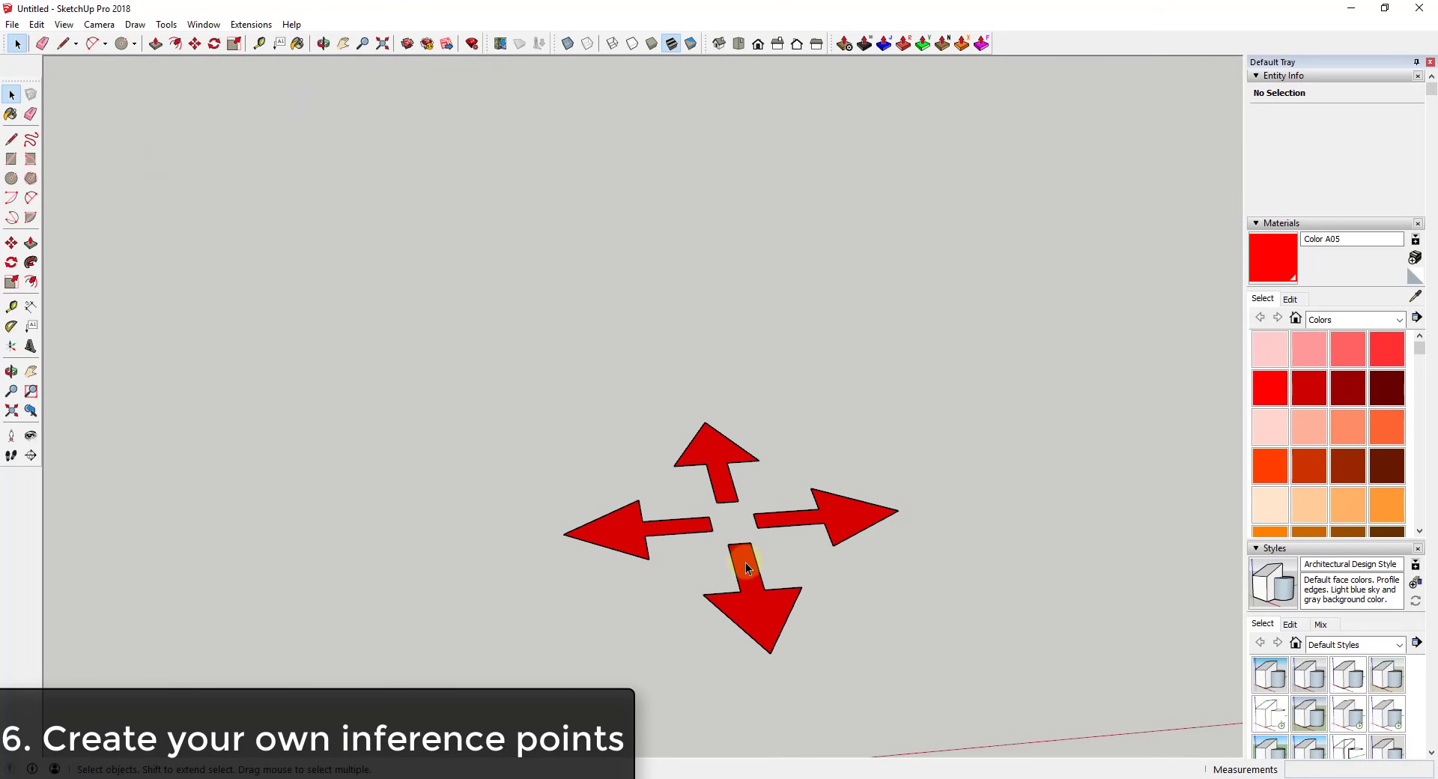
left_click(781, 522)
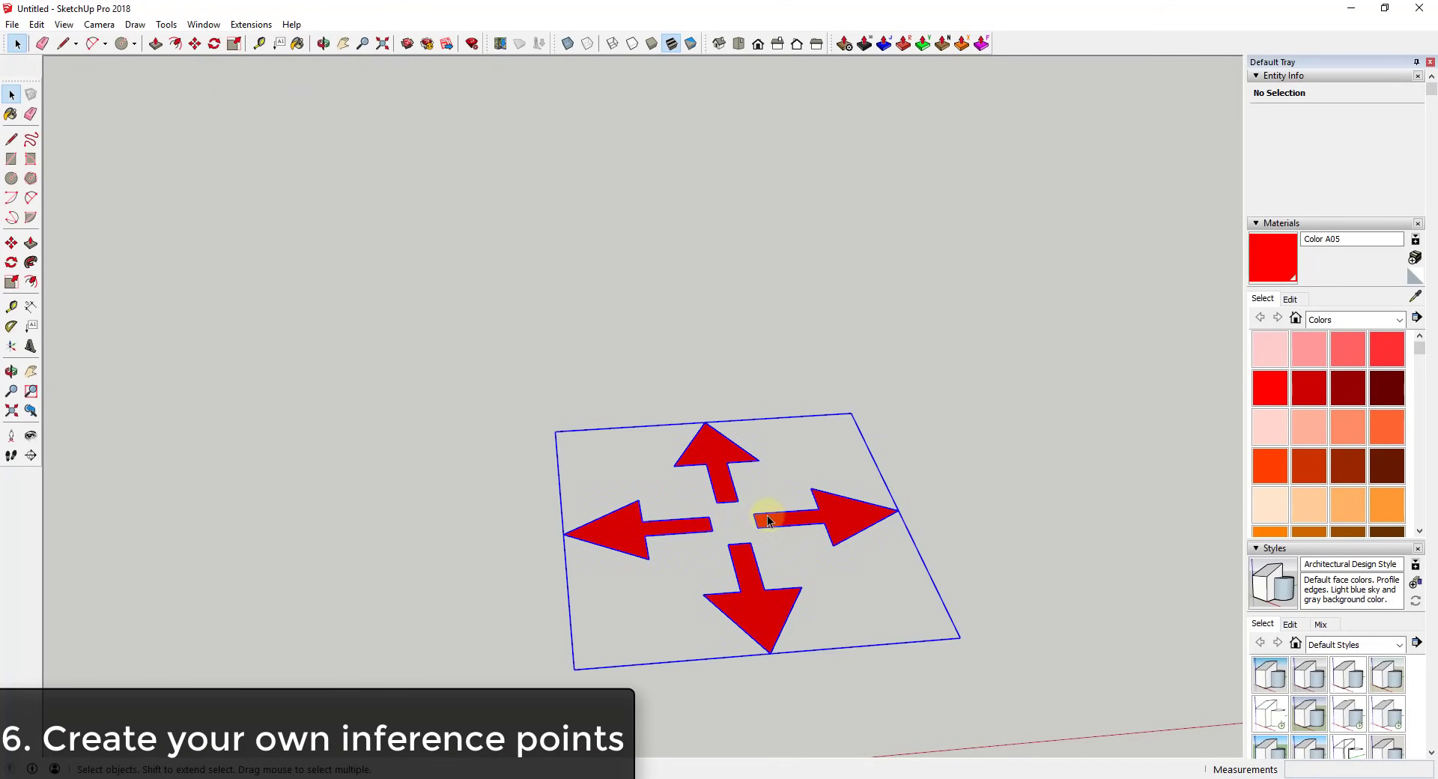
key("m")
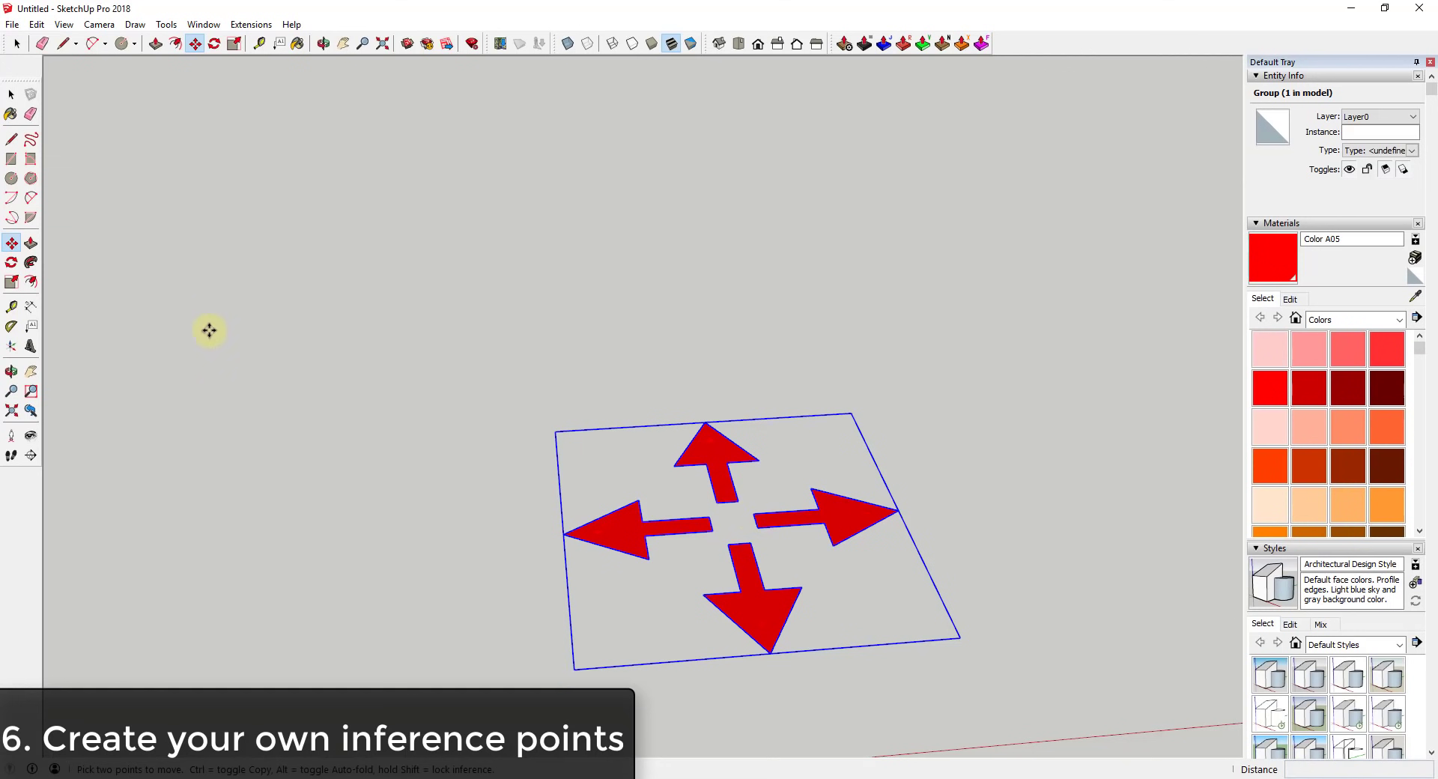
left_click(11, 307)
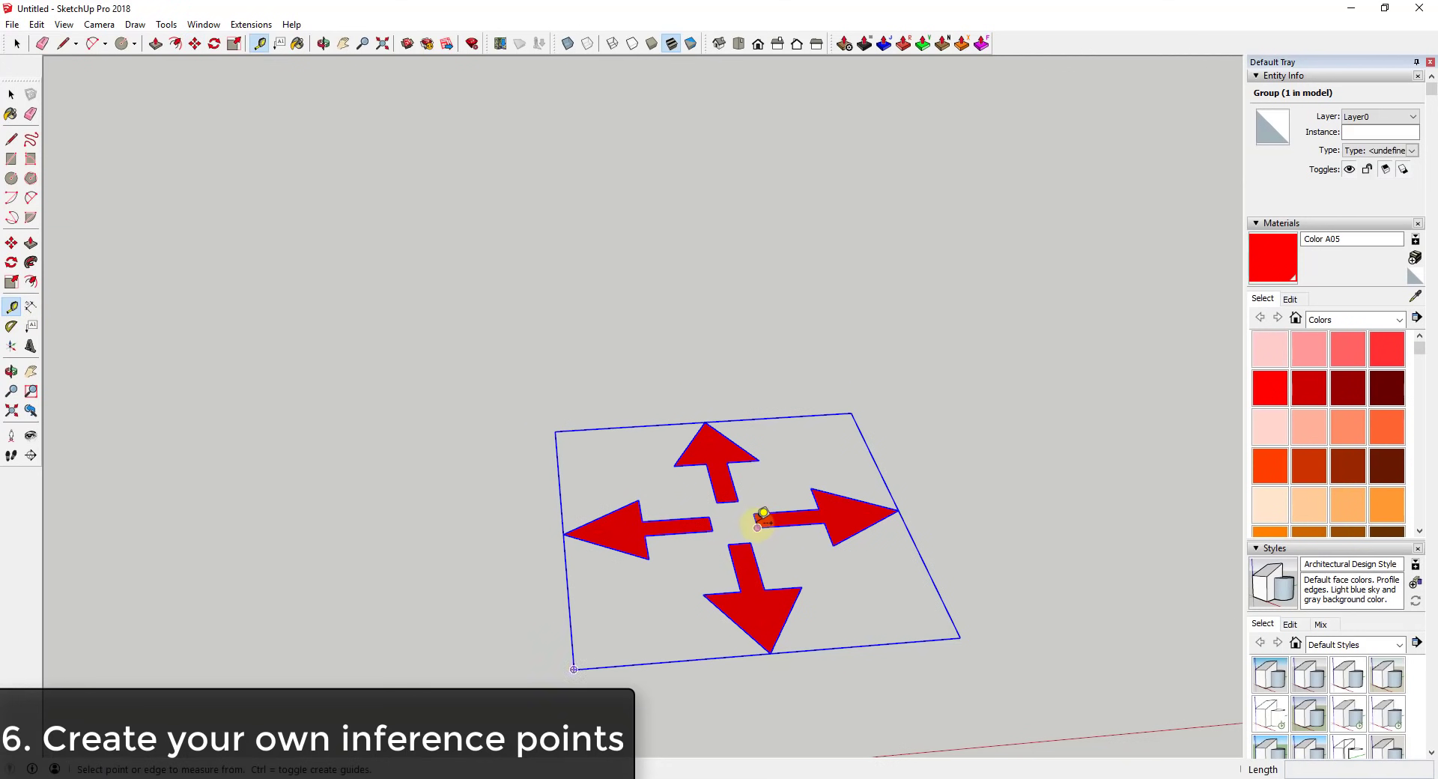
scroll(760, 517, "up", 5)
left_click(755, 523)
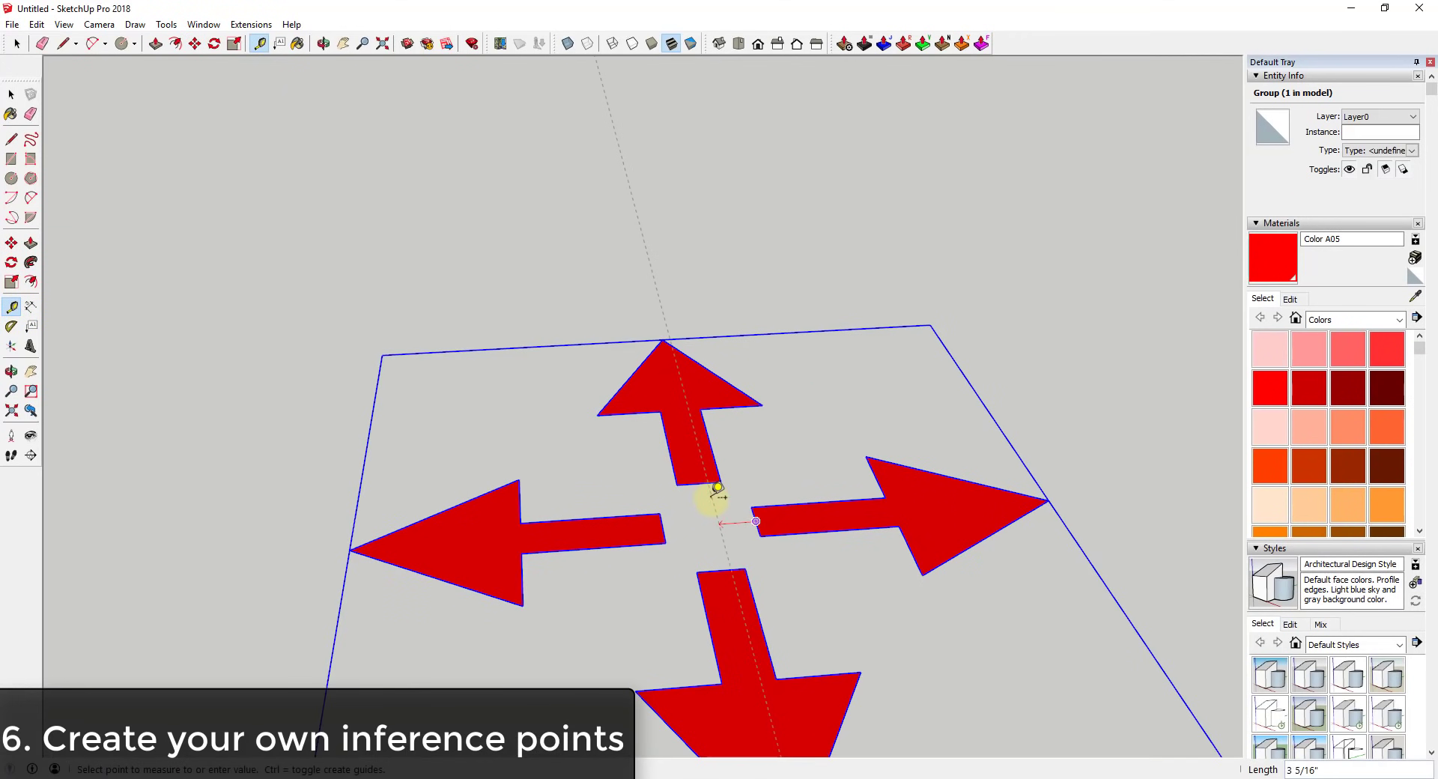
left_click(717, 487)
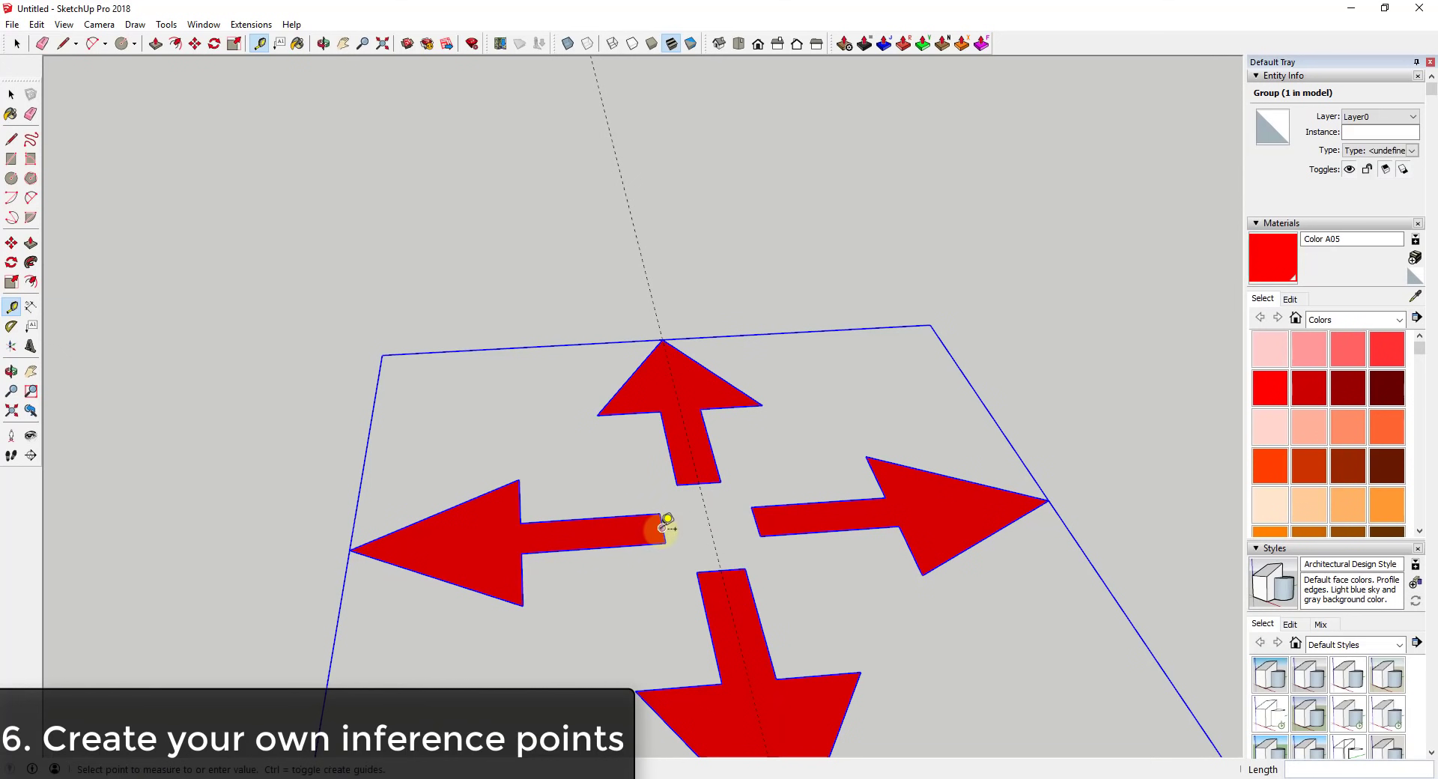
key("space")
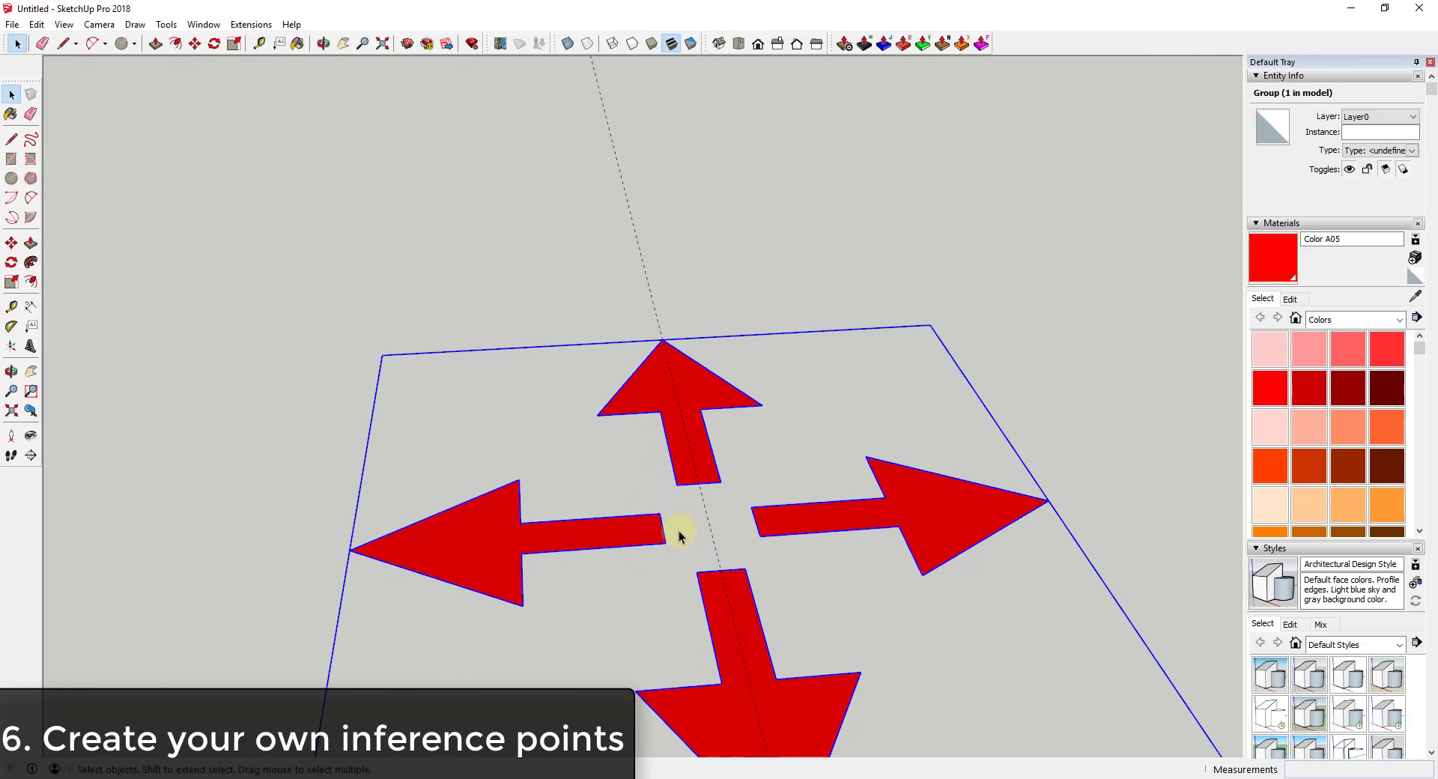
Add a second guide through the arrows' centre parallel to the red axis, crossing the first guide
left_click(12, 306)
left_click(709, 571)
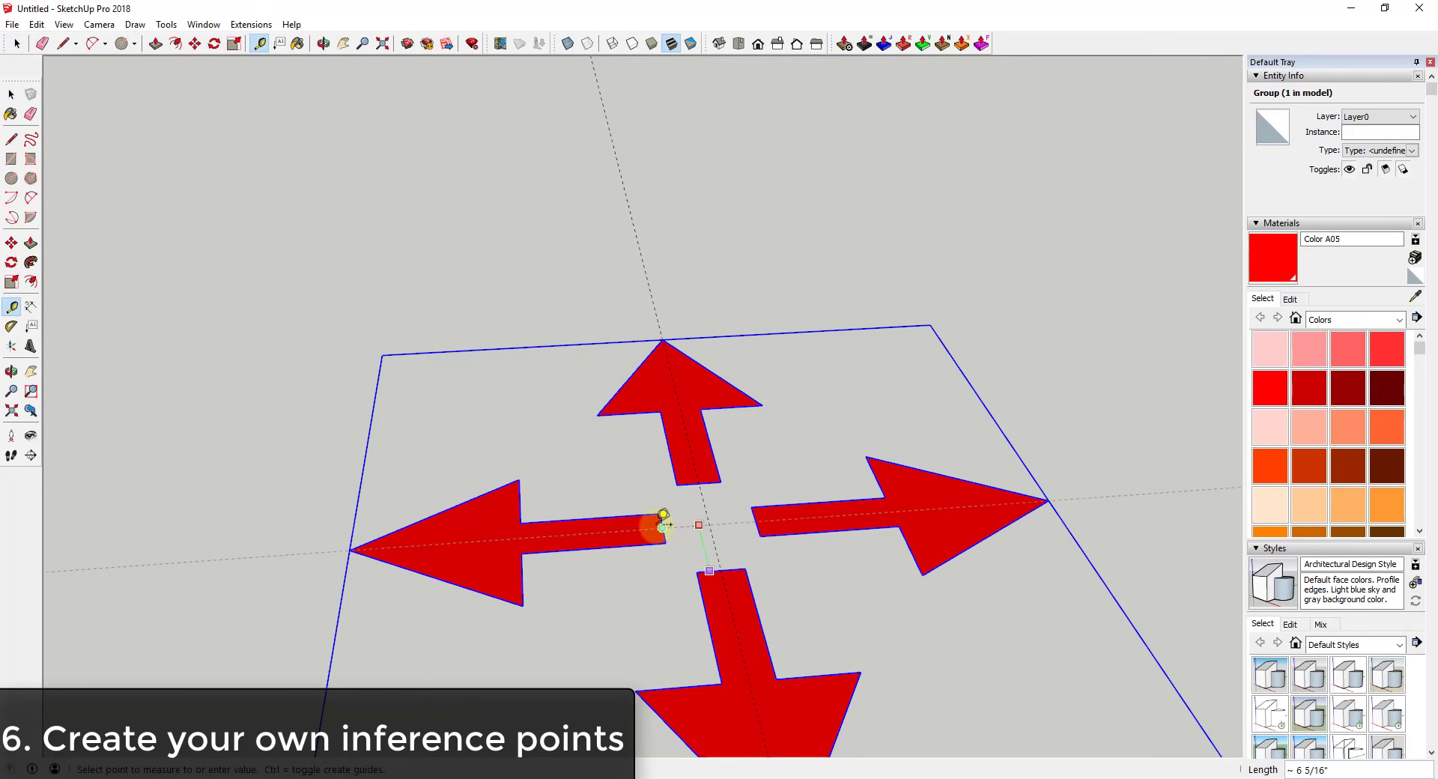
left_click(665, 526)
key("space")
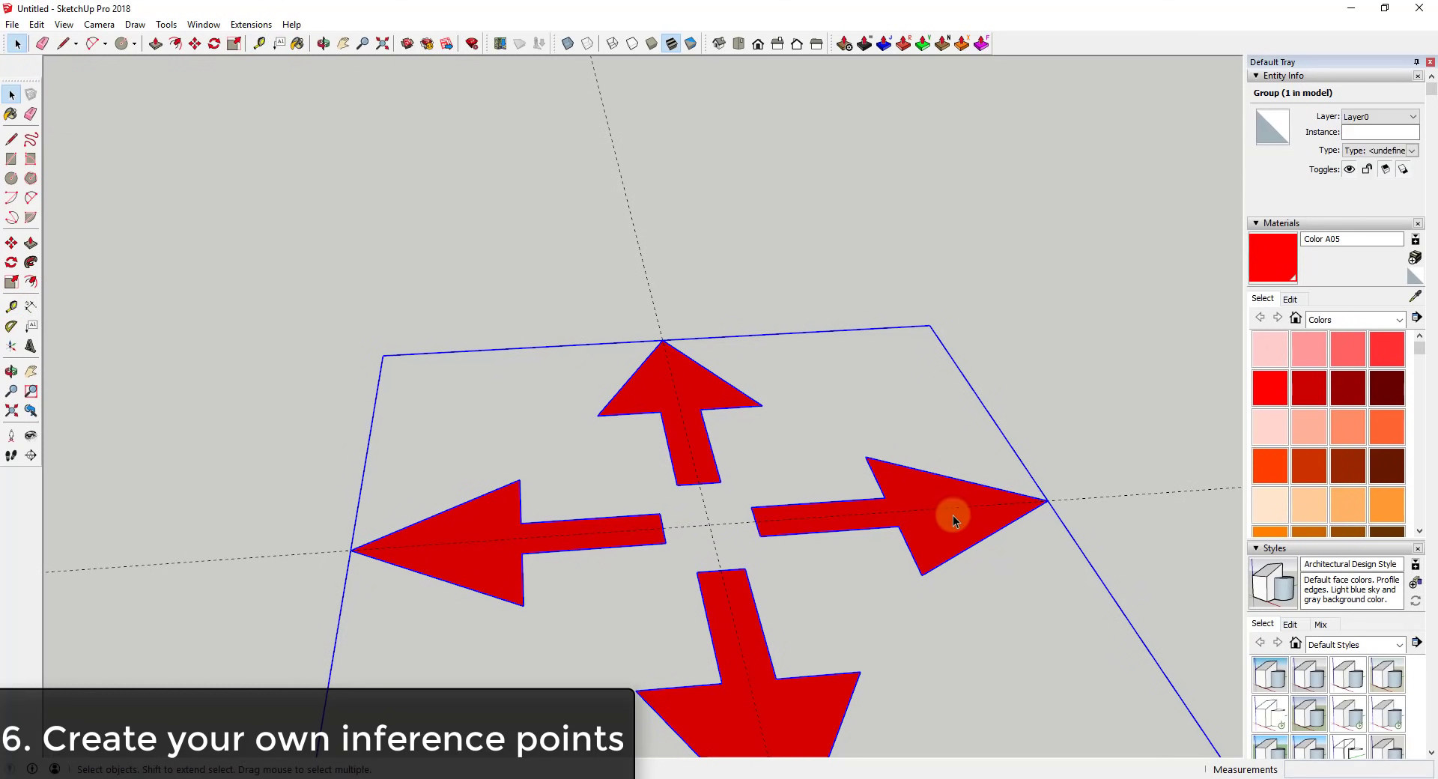
Select the red arrows with both guides and combine them into one group
scroll(954, 507, "down", 3)
left_click(779, 521)
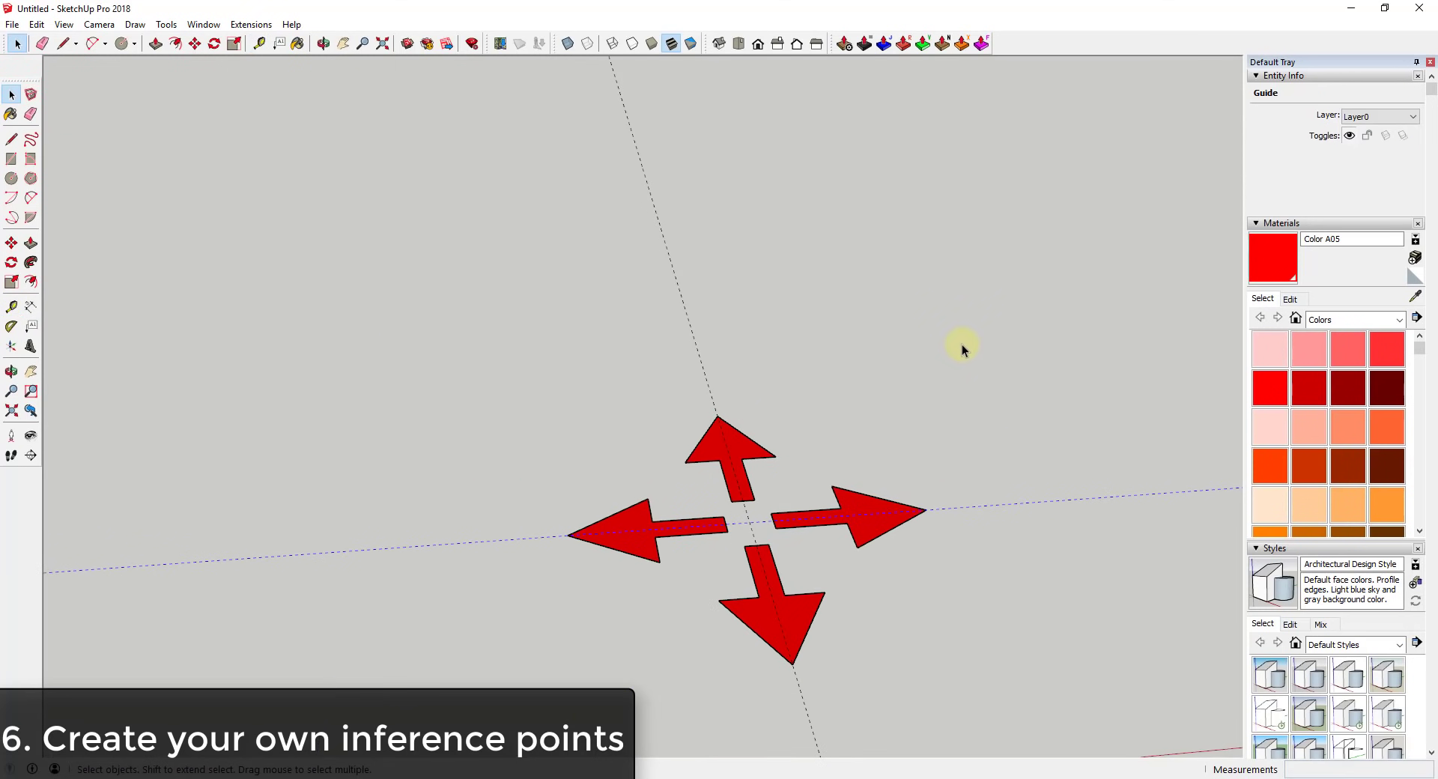
left_click_drag(563, 725, 562, 725)
right_click(776, 623)
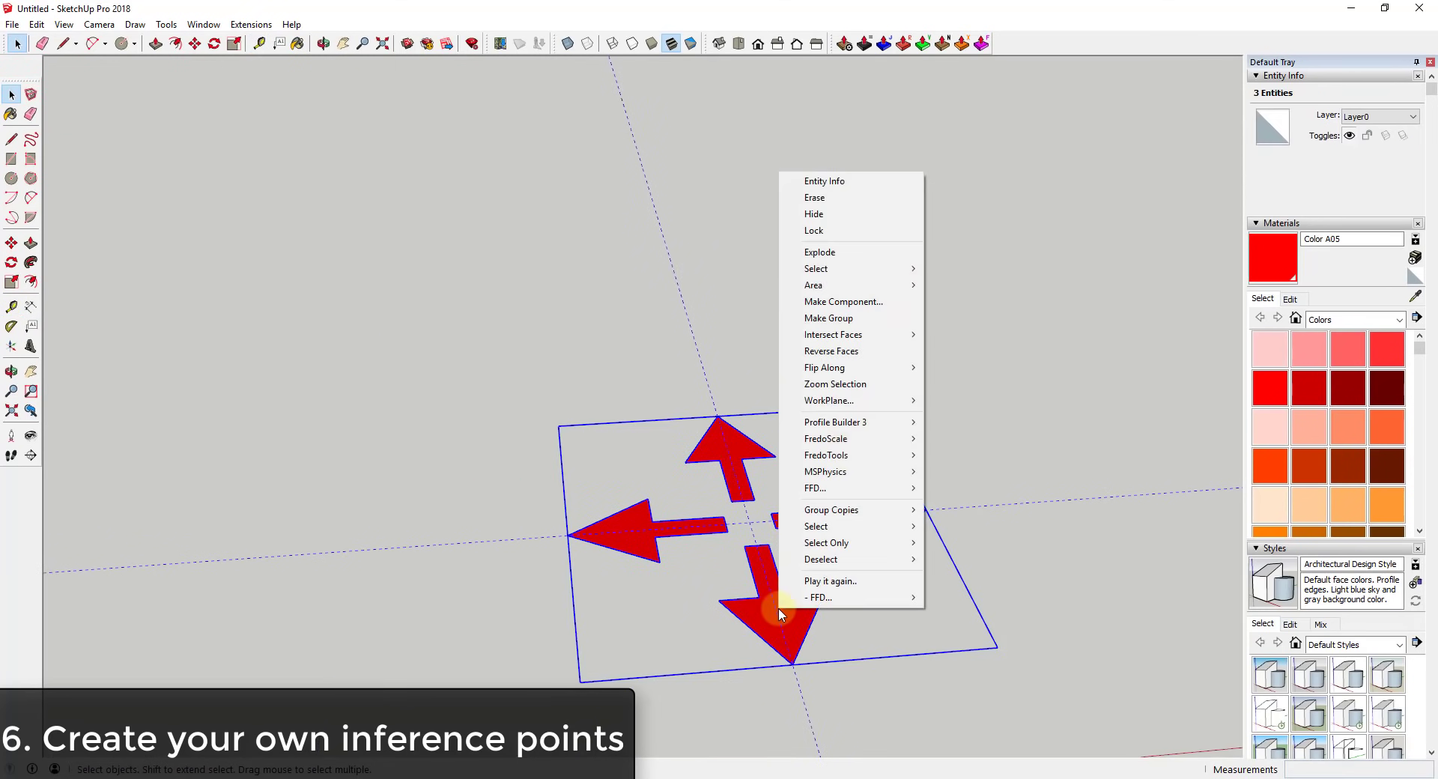
left_click(829, 318)
Move the new group by the guides' intersection onto the centre of the upper cylinder's top face
key("m")
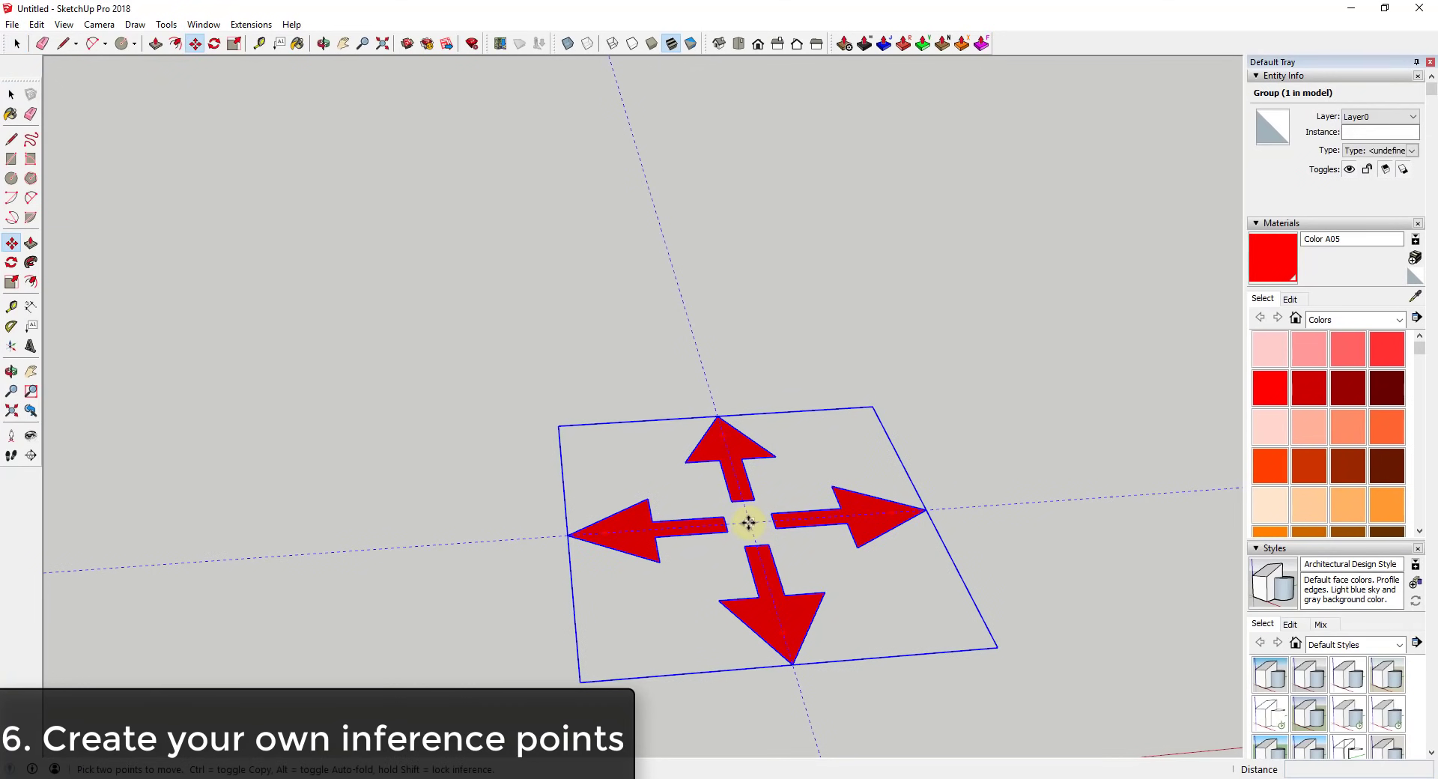
left_click(751, 522)
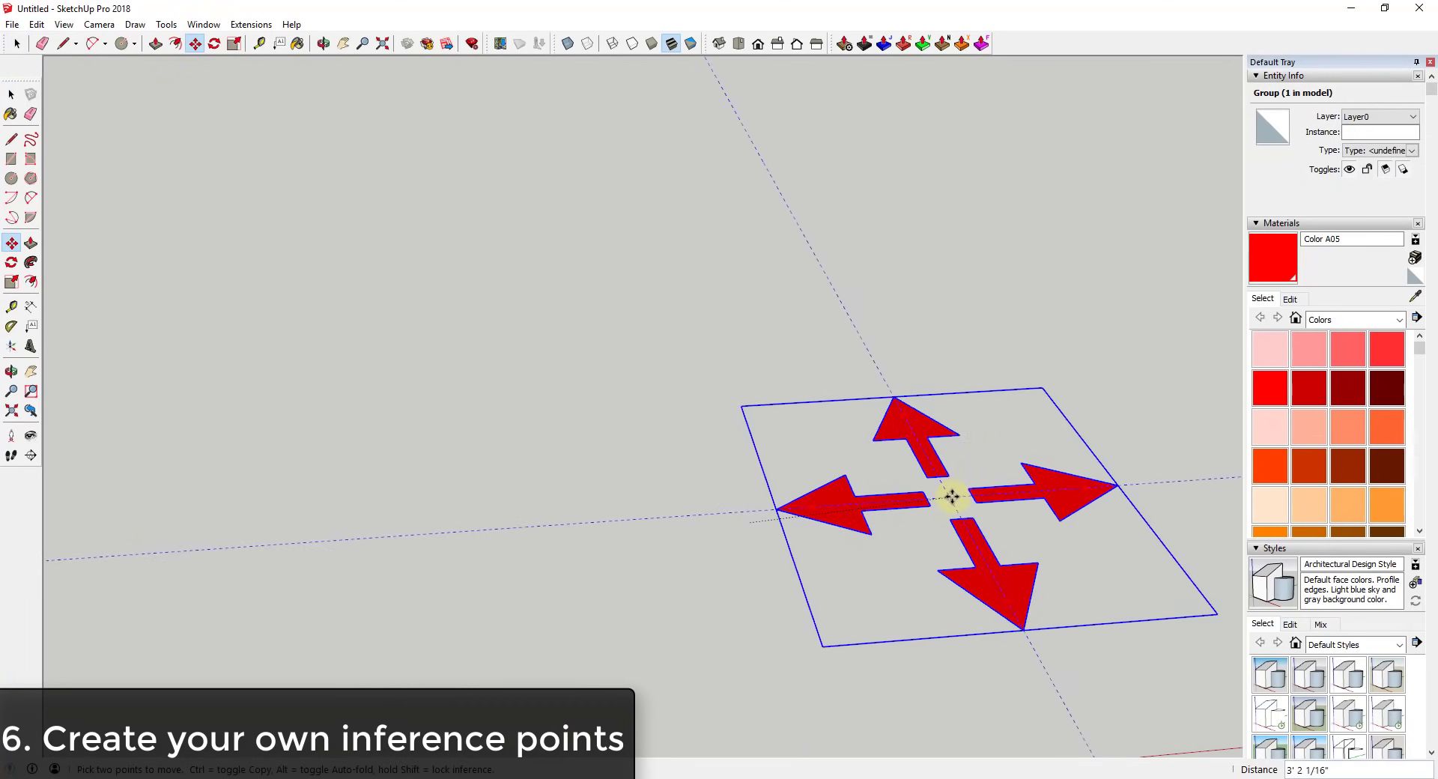
middle_click_drag(813, 487, 842, 560)
scroll(787, 272, "up", 5)
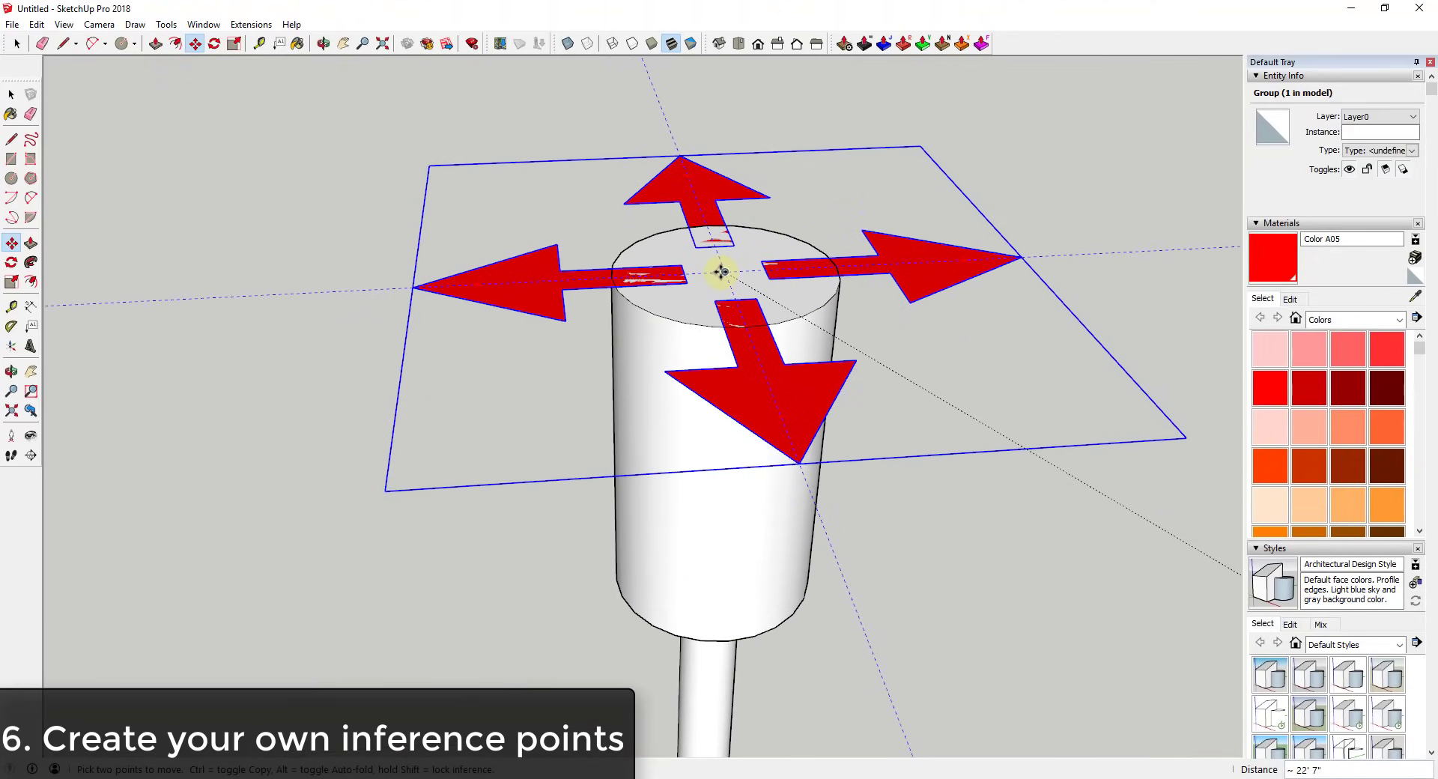
scroll(720, 270, "down", 3)
scroll(731, 280, "up", 5)
left_click(741, 286)
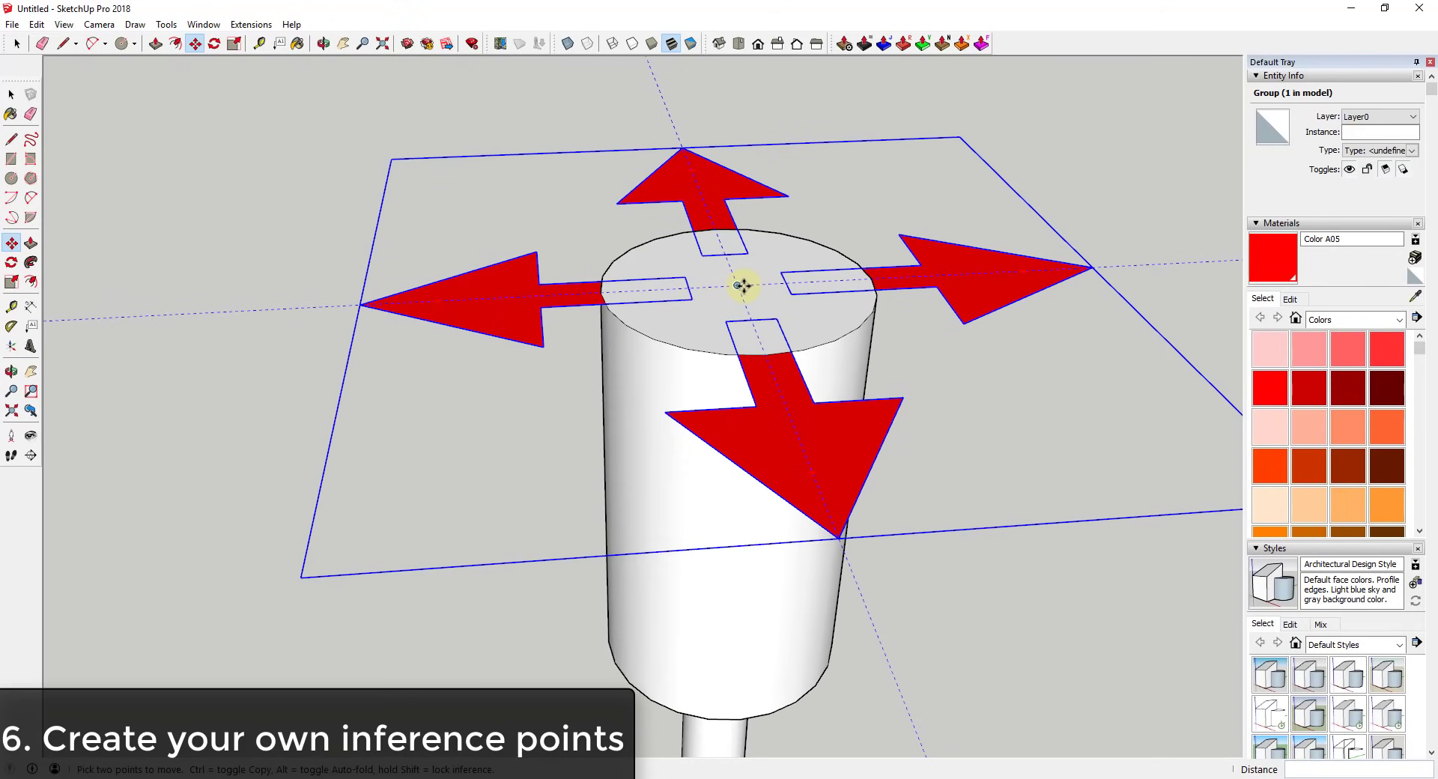
scroll(737, 295, "down", 4)
scroll(737, 297, "up", 2)
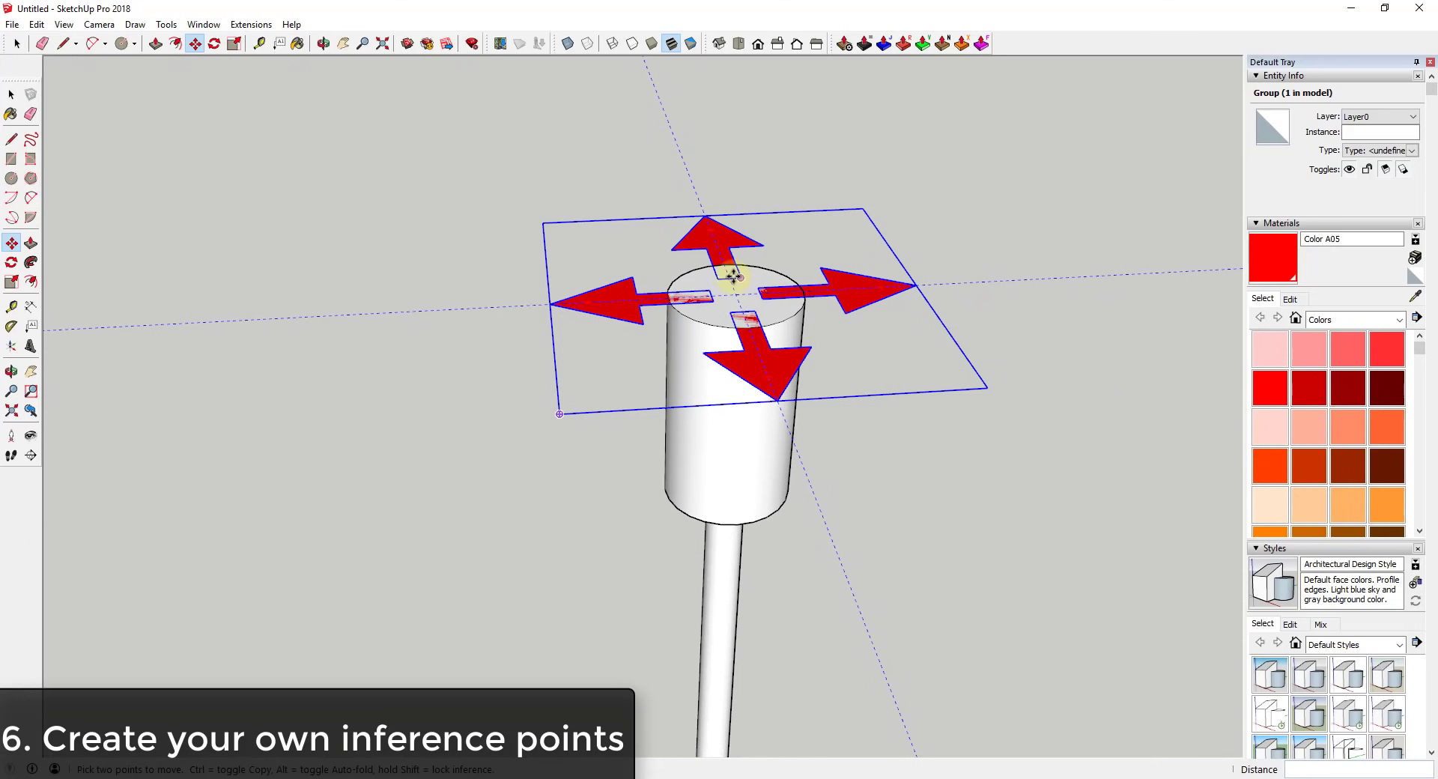
scroll(751, 373, "down", 3)
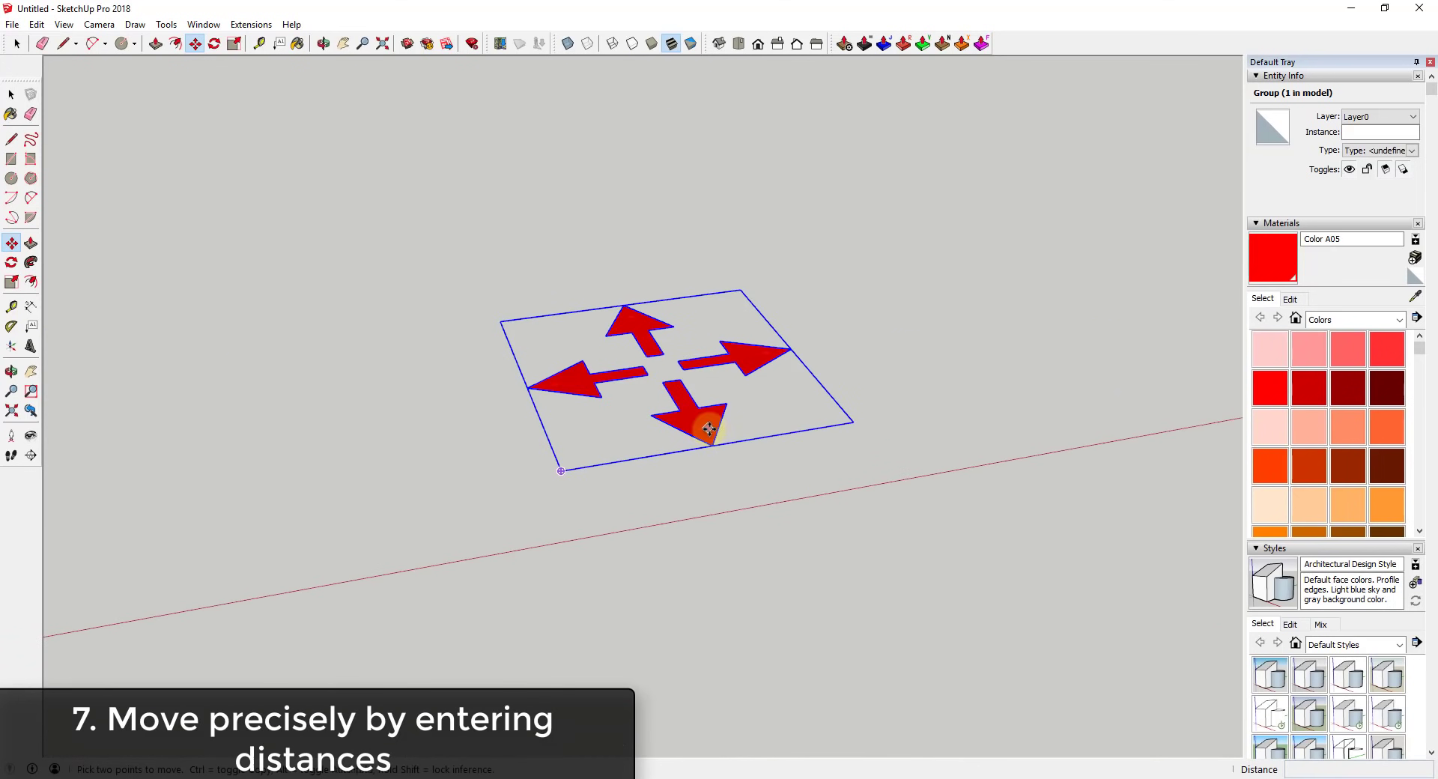
left_click(714, 447)
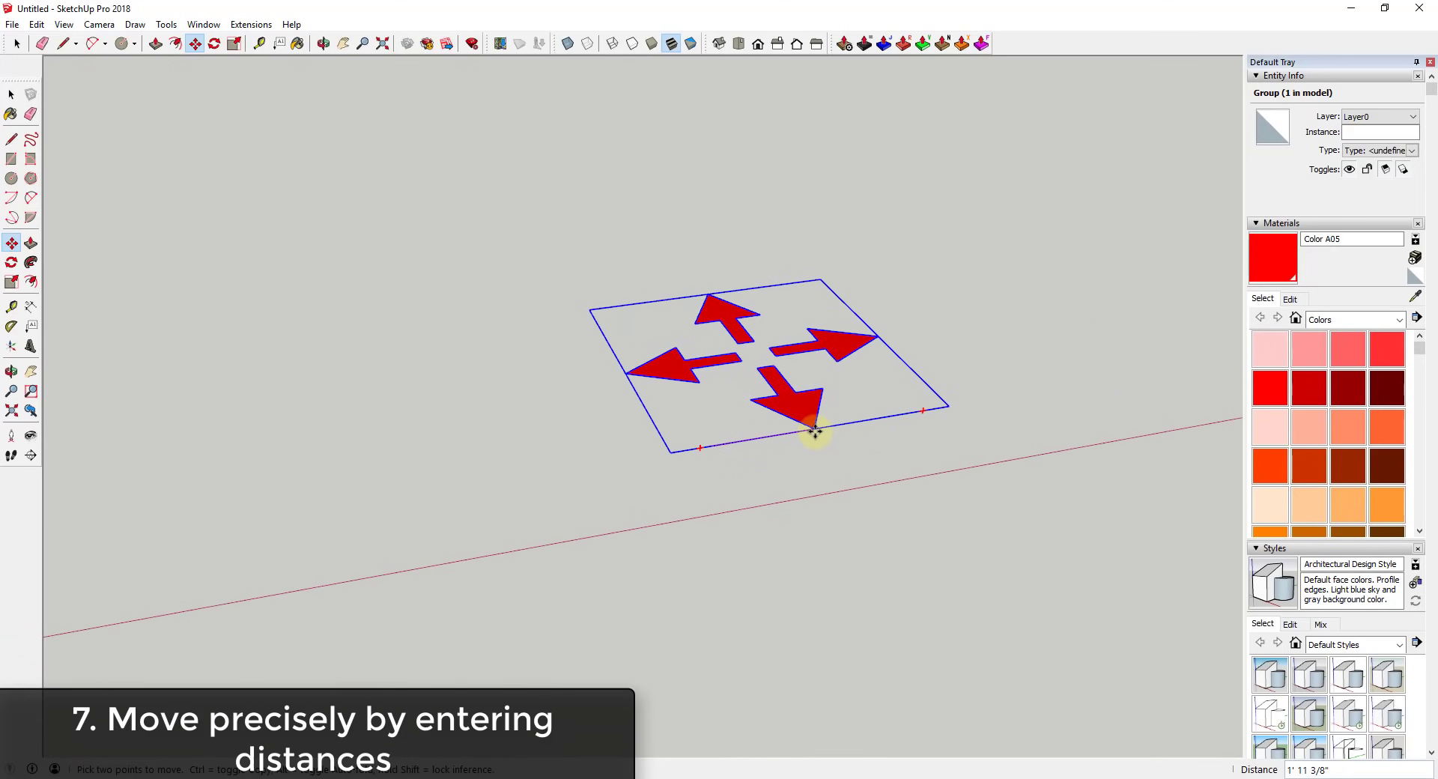
key("Escape")
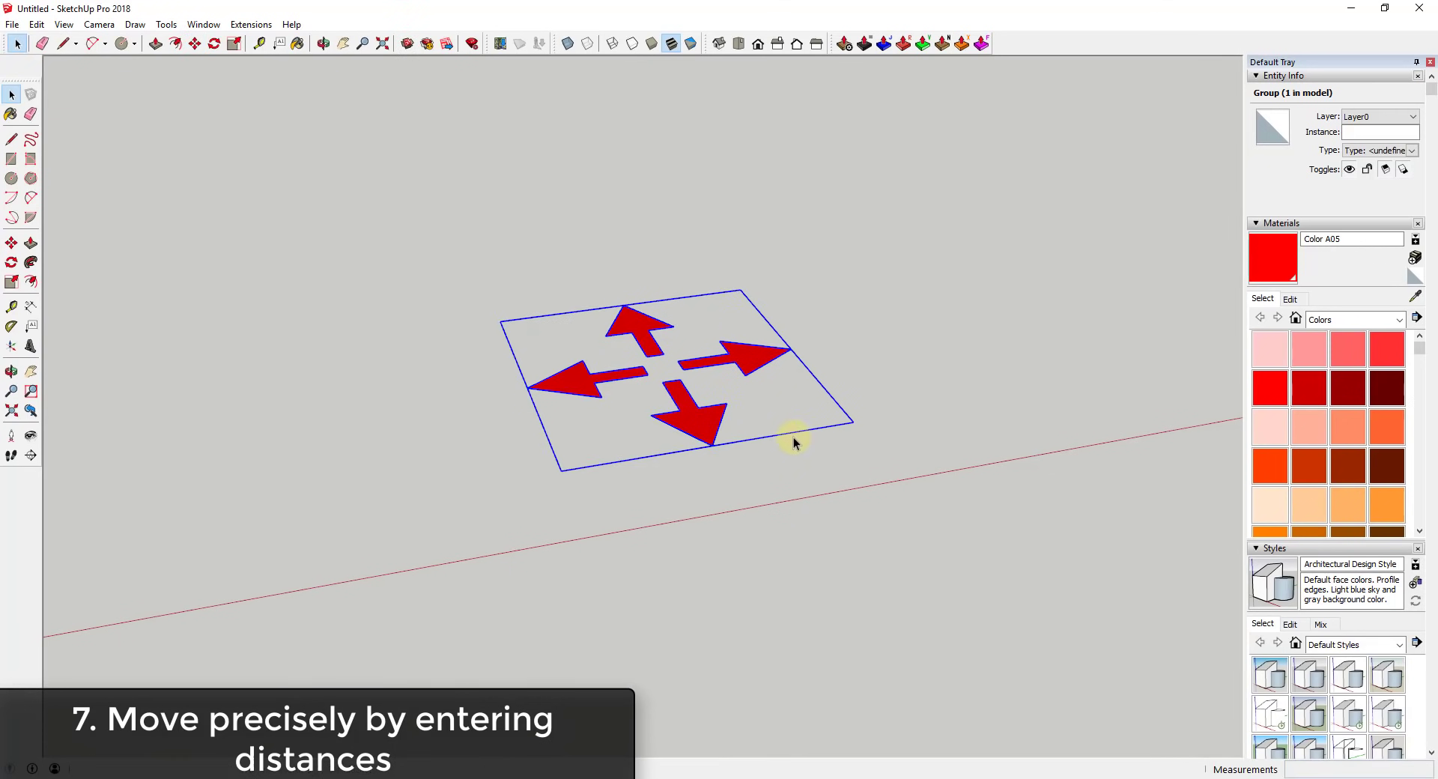
left_click(710, 448)
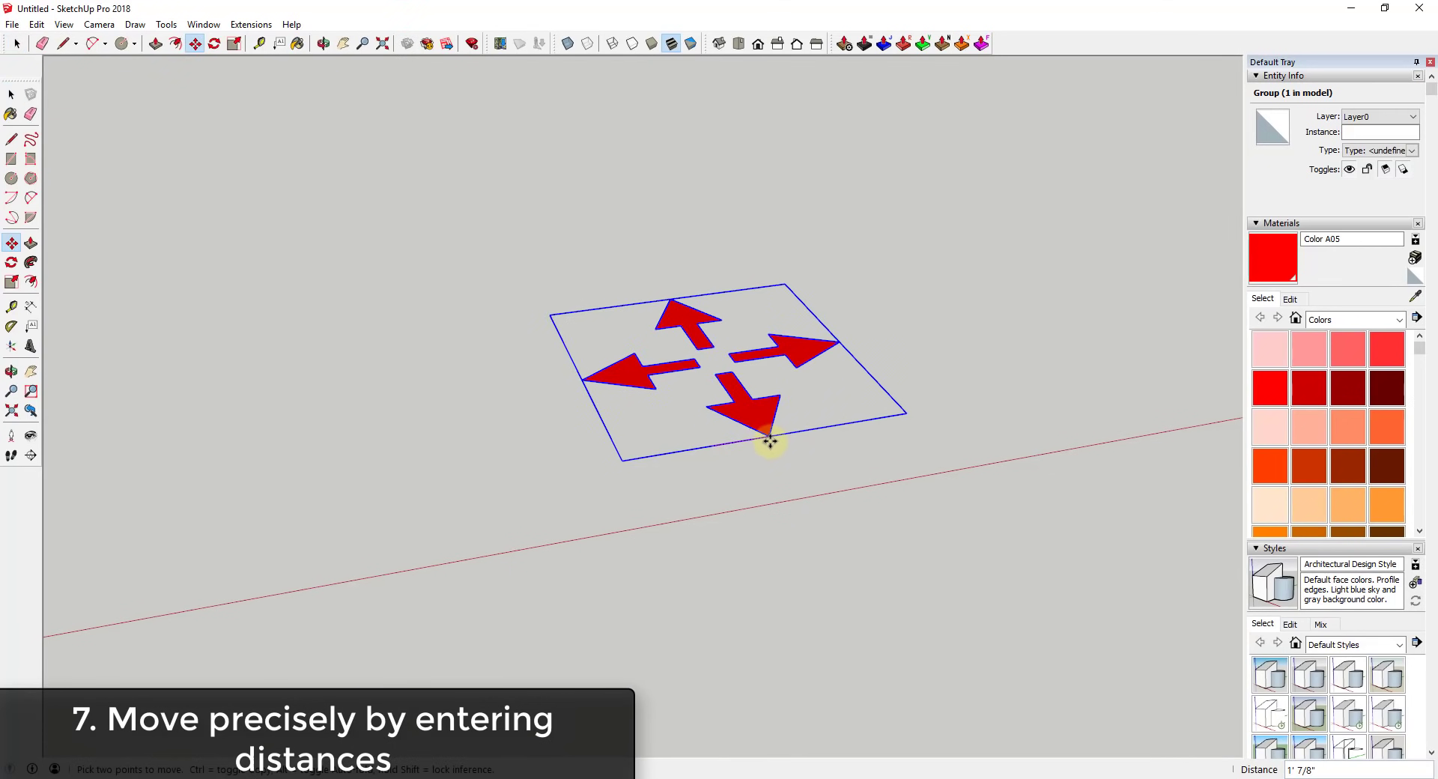
key("space")
Move the red arrow group 5' along the red axis, starting from the tip of its front arrow
key("m")
left_click(709, 447)
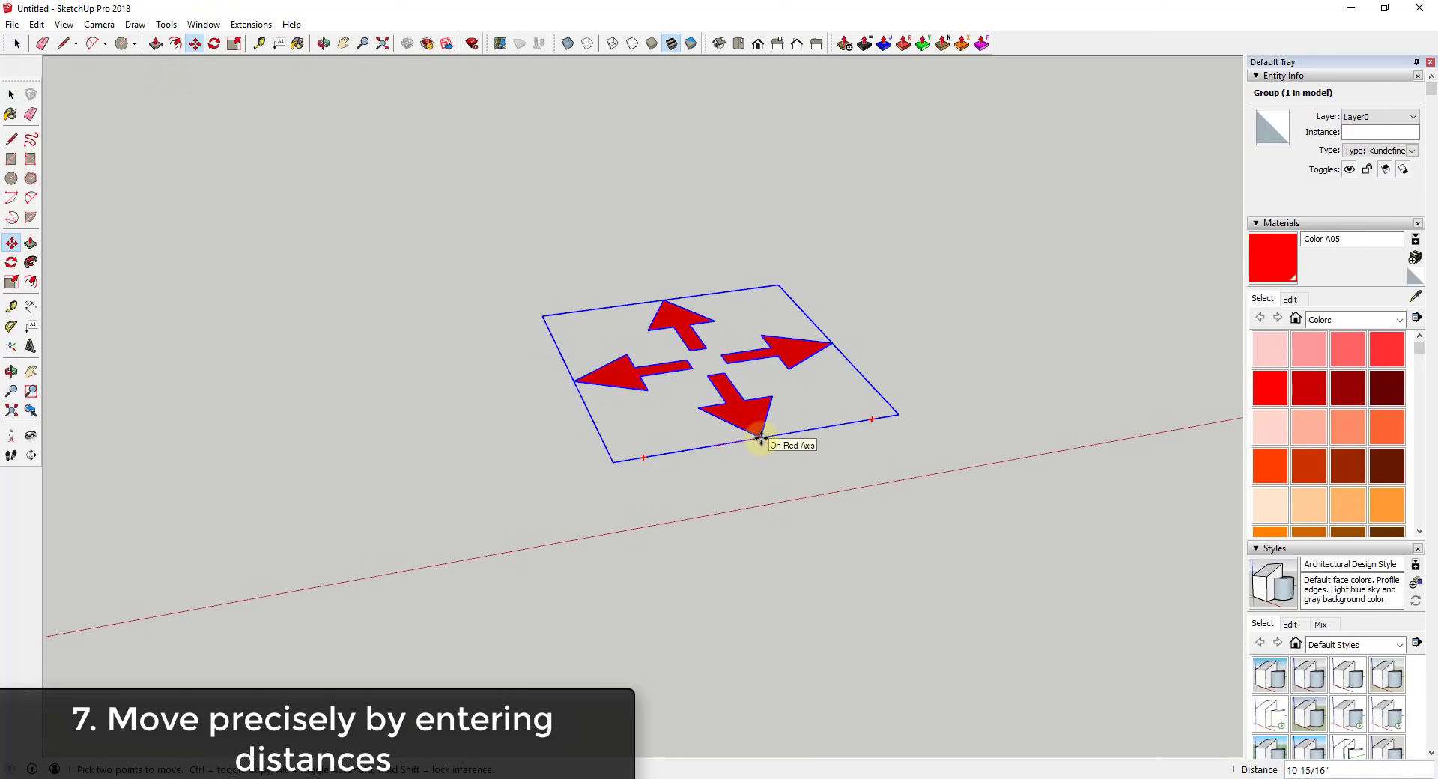
key("Return")
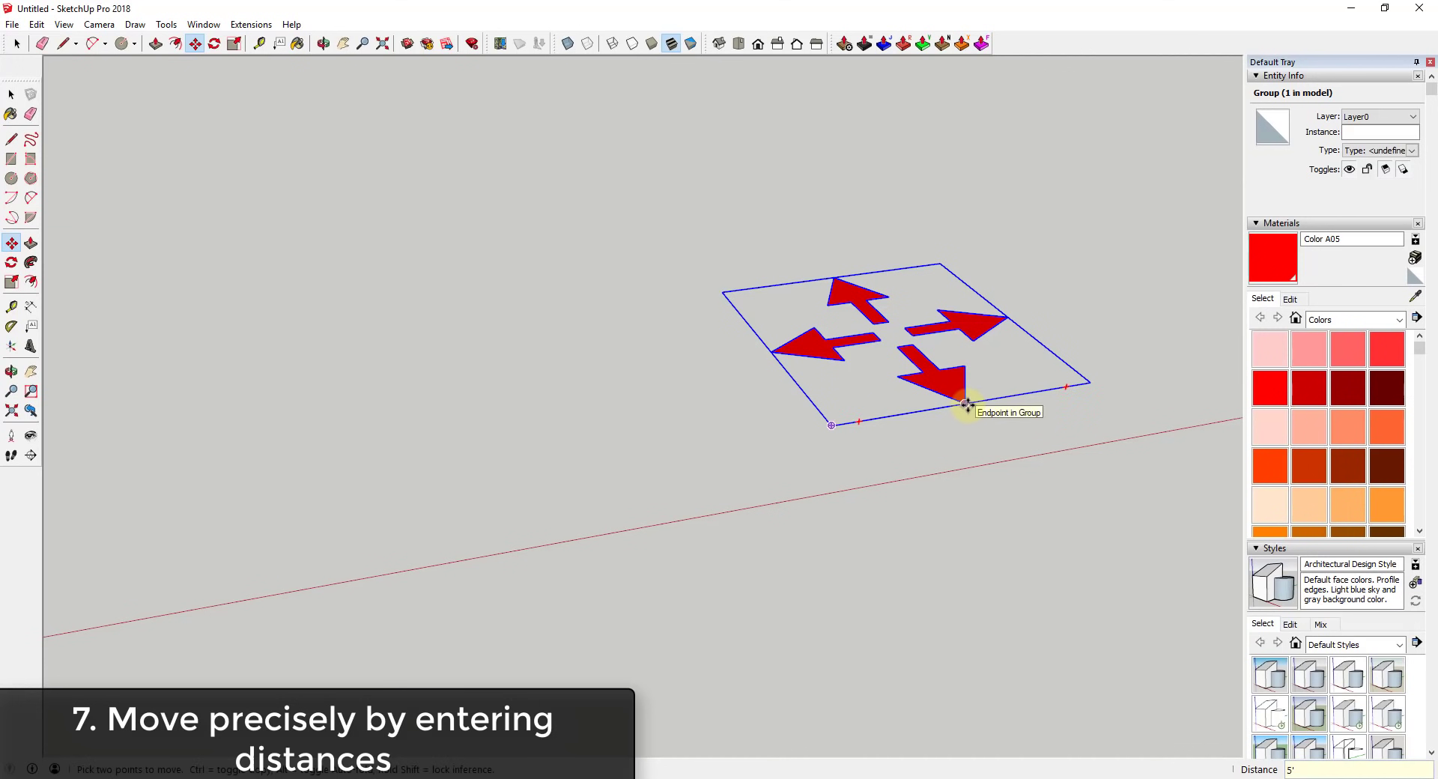
Move the red arrow group by its near corner 5' along the green axis
left_click(830, 425)
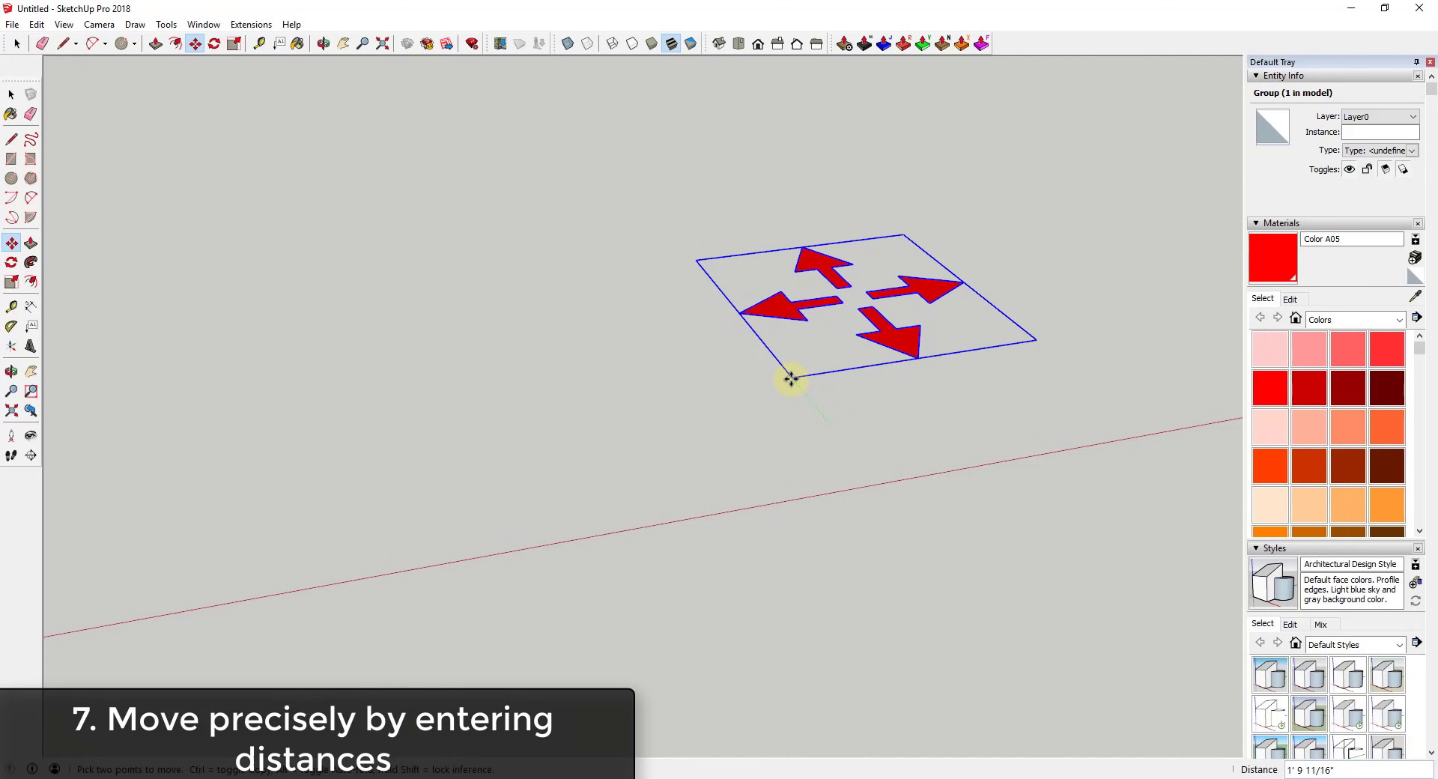
type("5'")
key("Return")
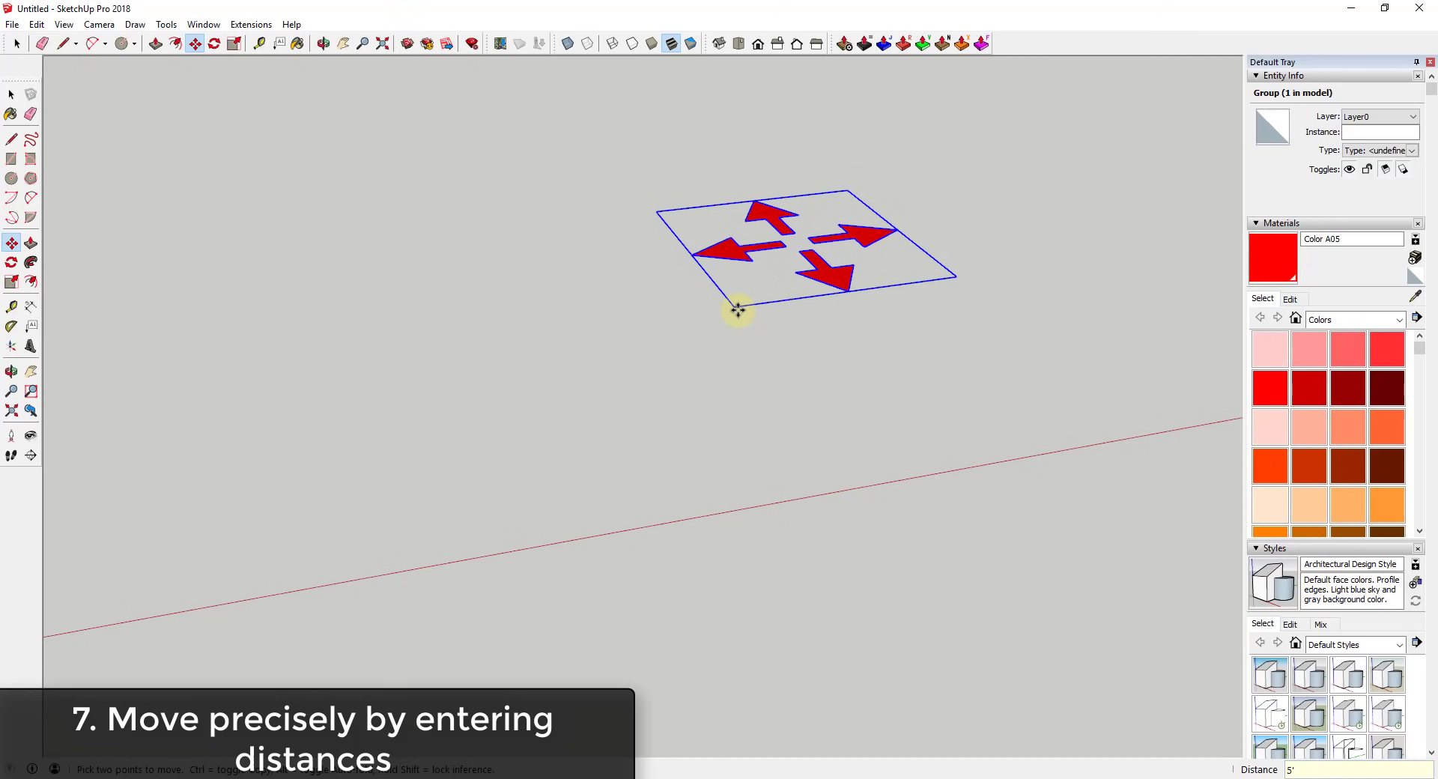
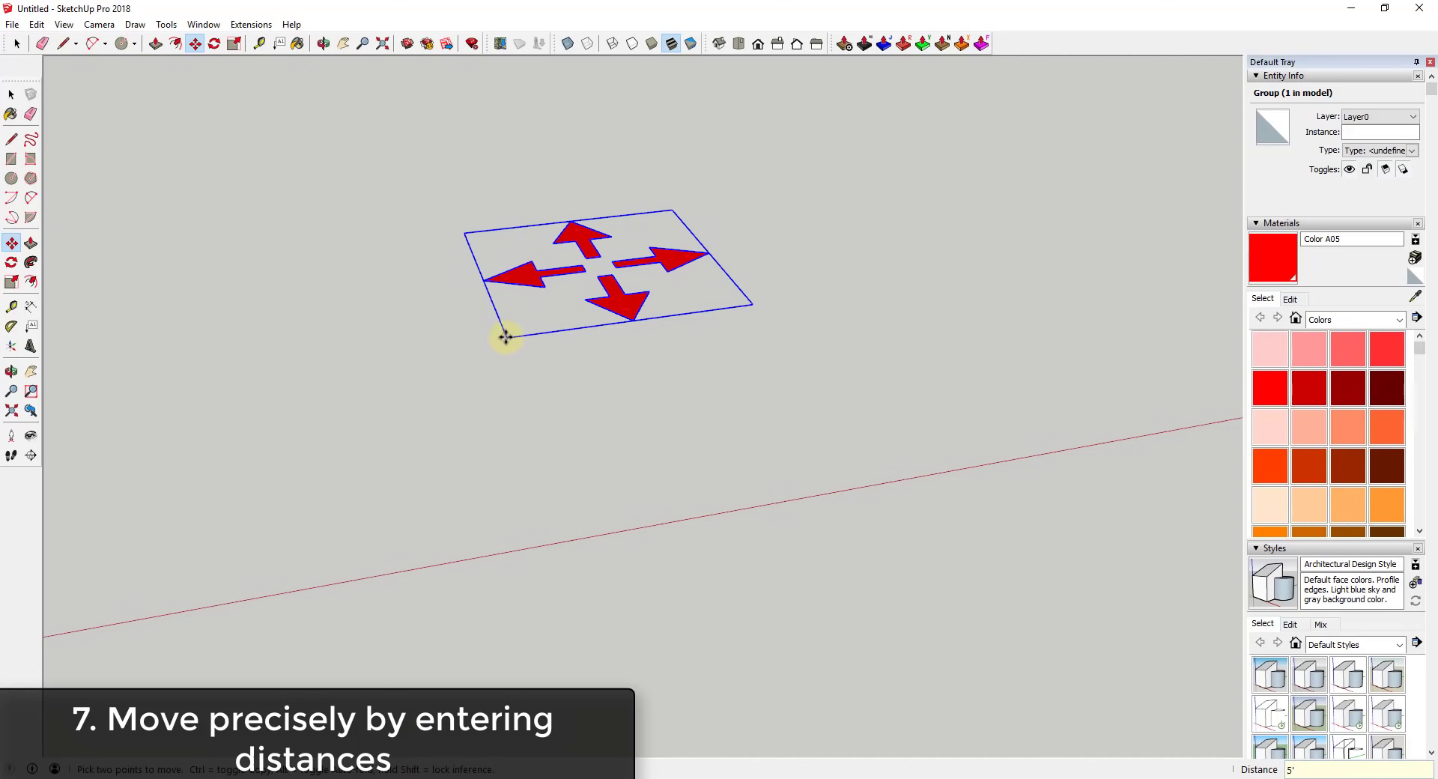
left_click(629, 322)
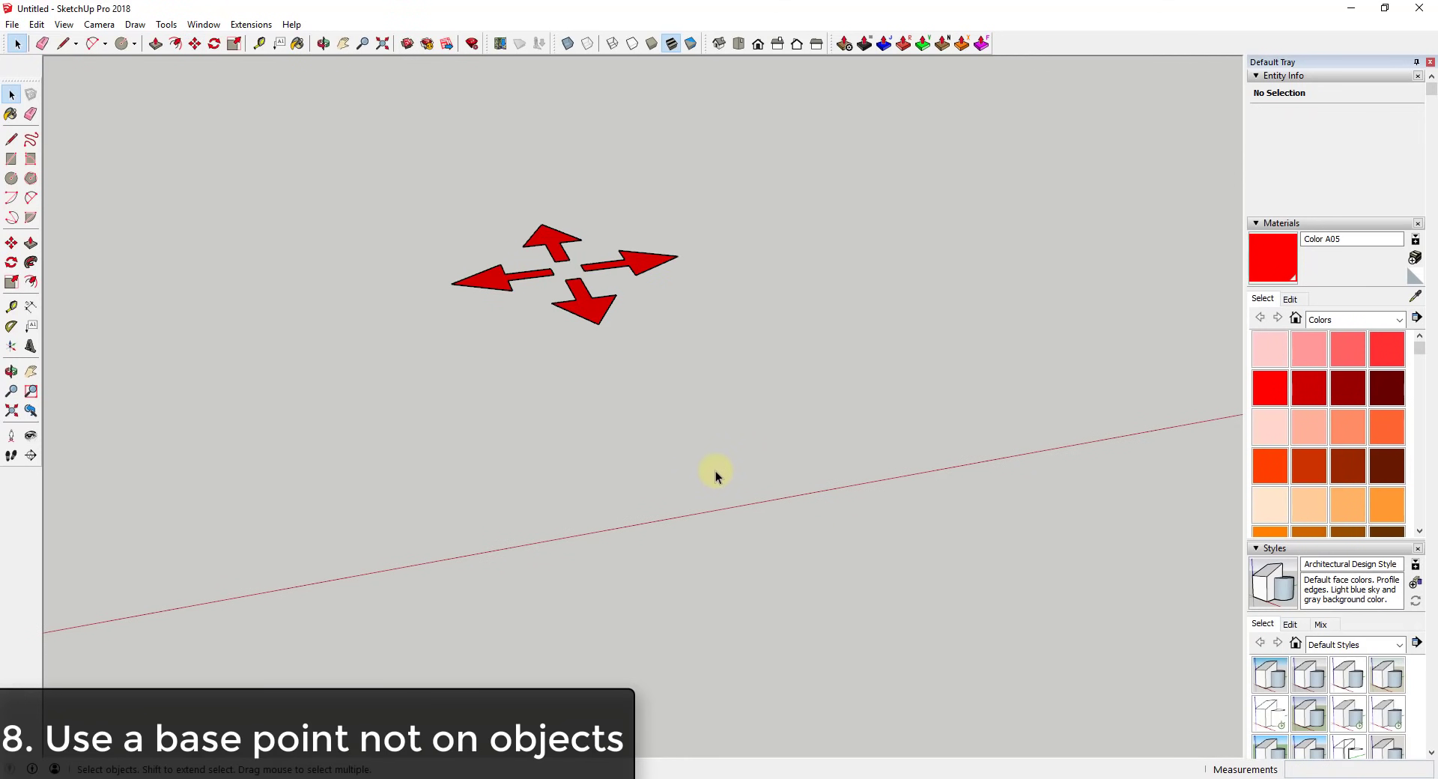
Draw a separate line parallel to the red axis in the empty space in front of the arrows
key("l")
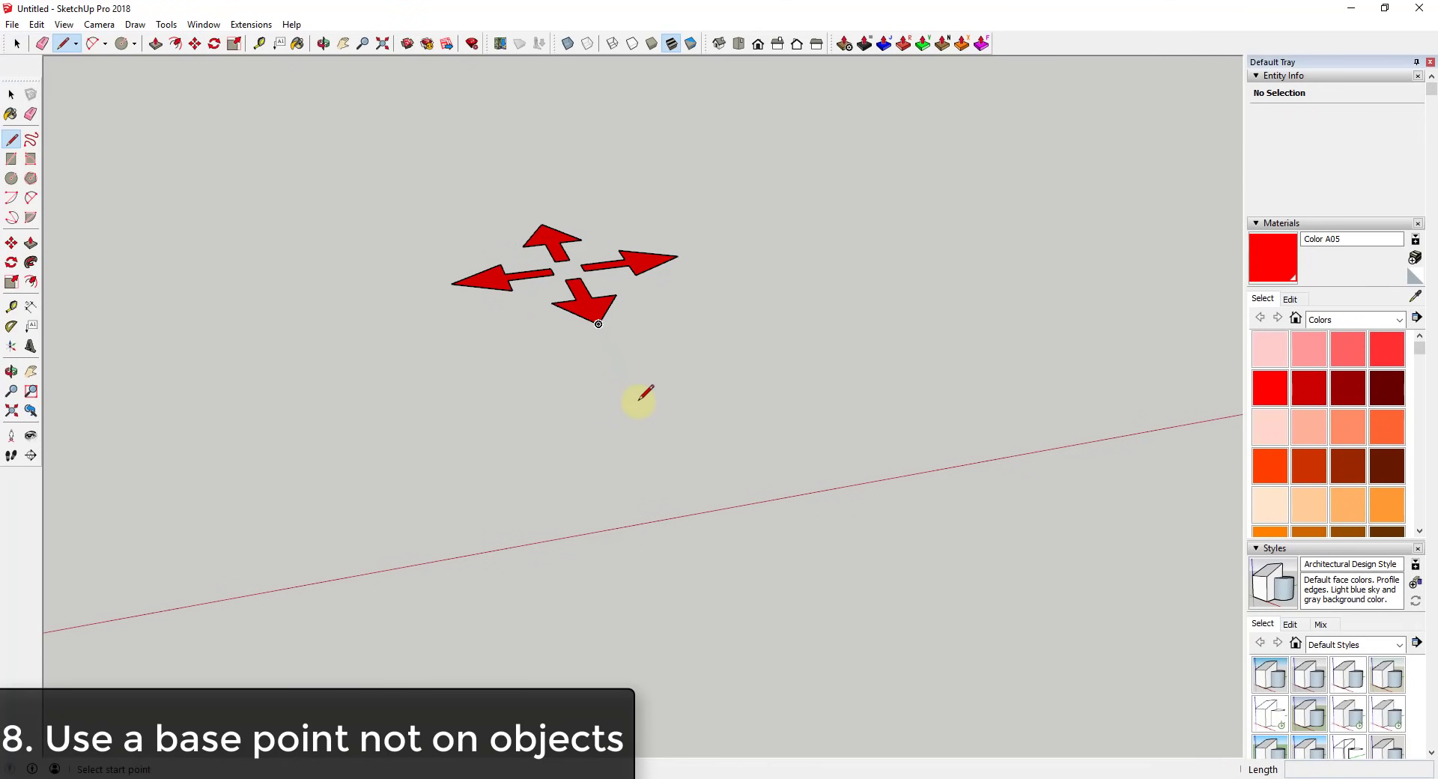
left_click(704, 468)
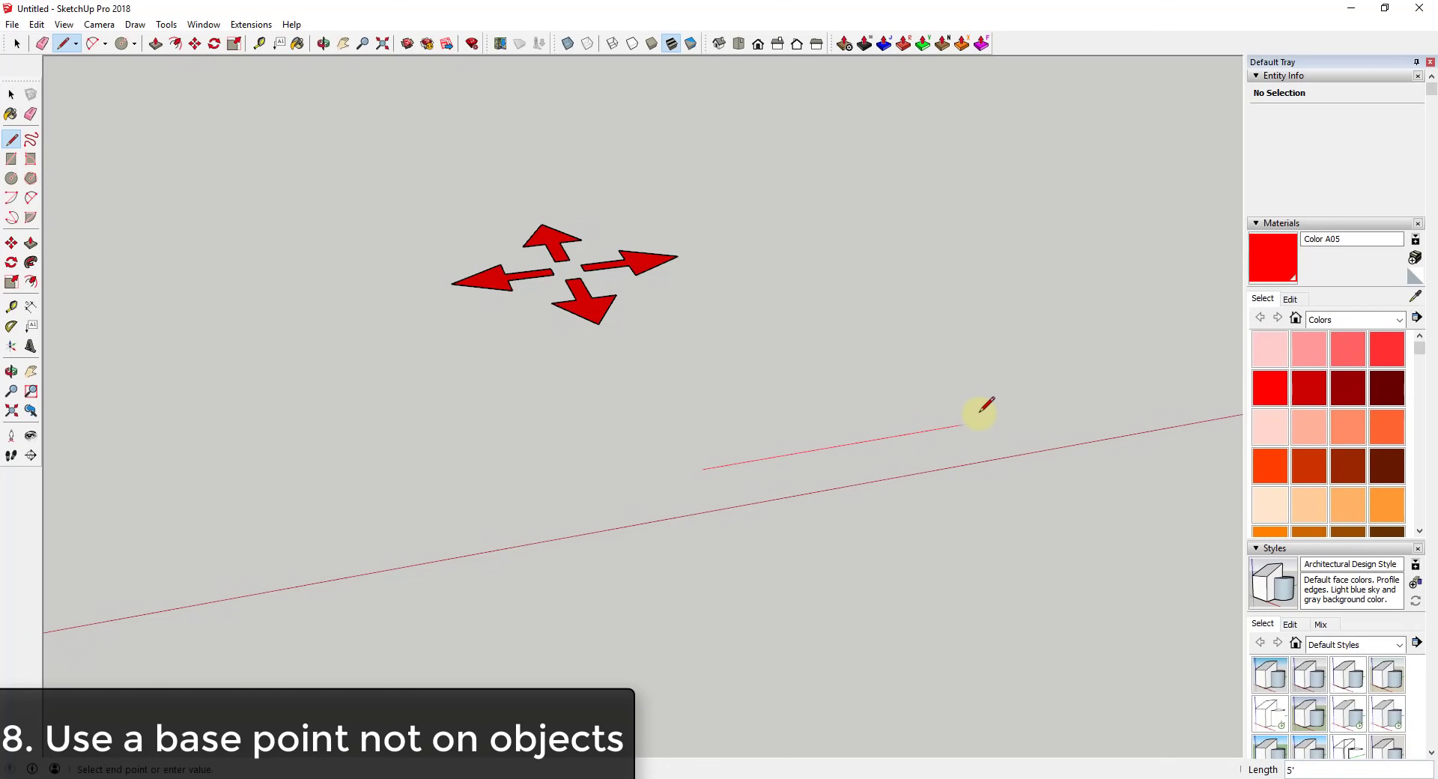
left_click(1205, 382)
key("space")
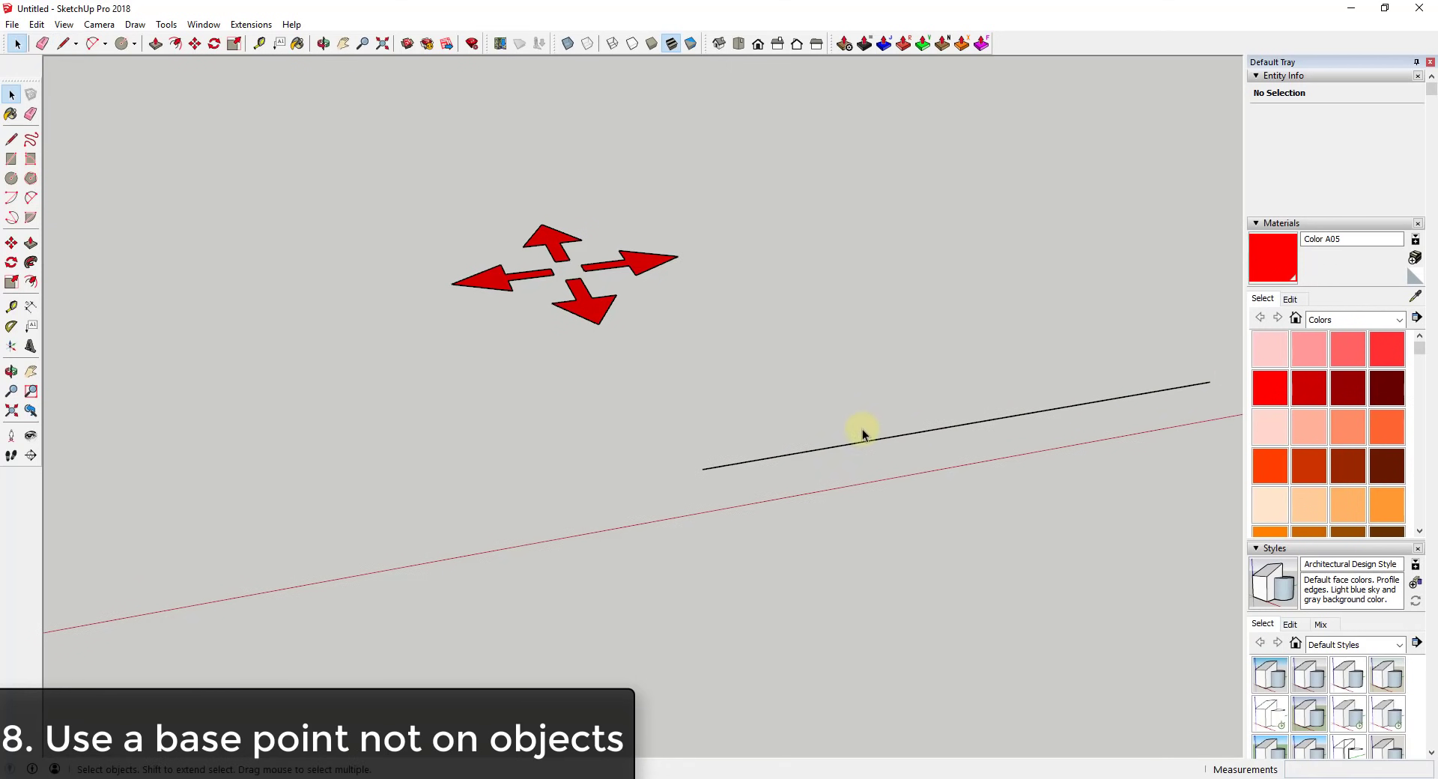
middle_click_drag(964, 438, 798, 479, "shift")
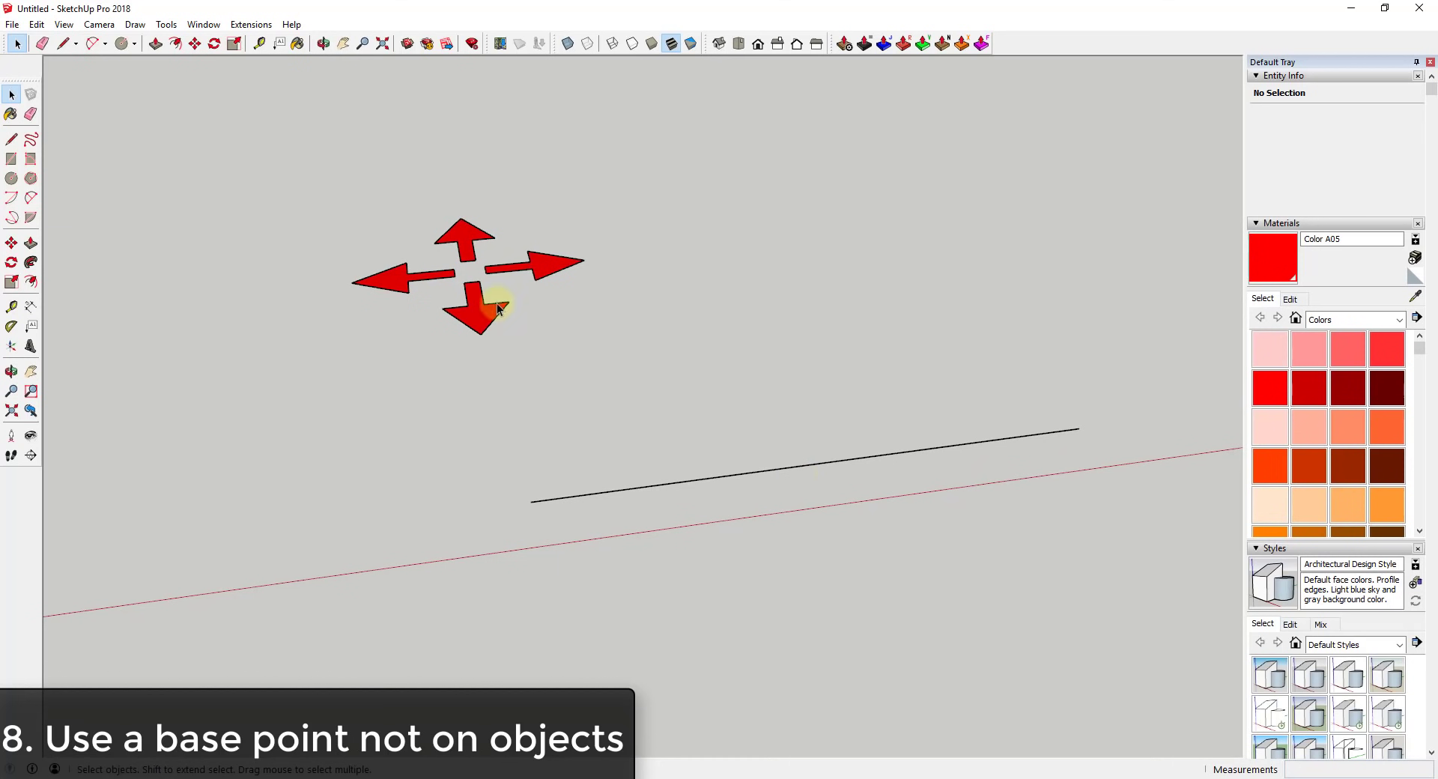
left_click(476, 322)
key("m")
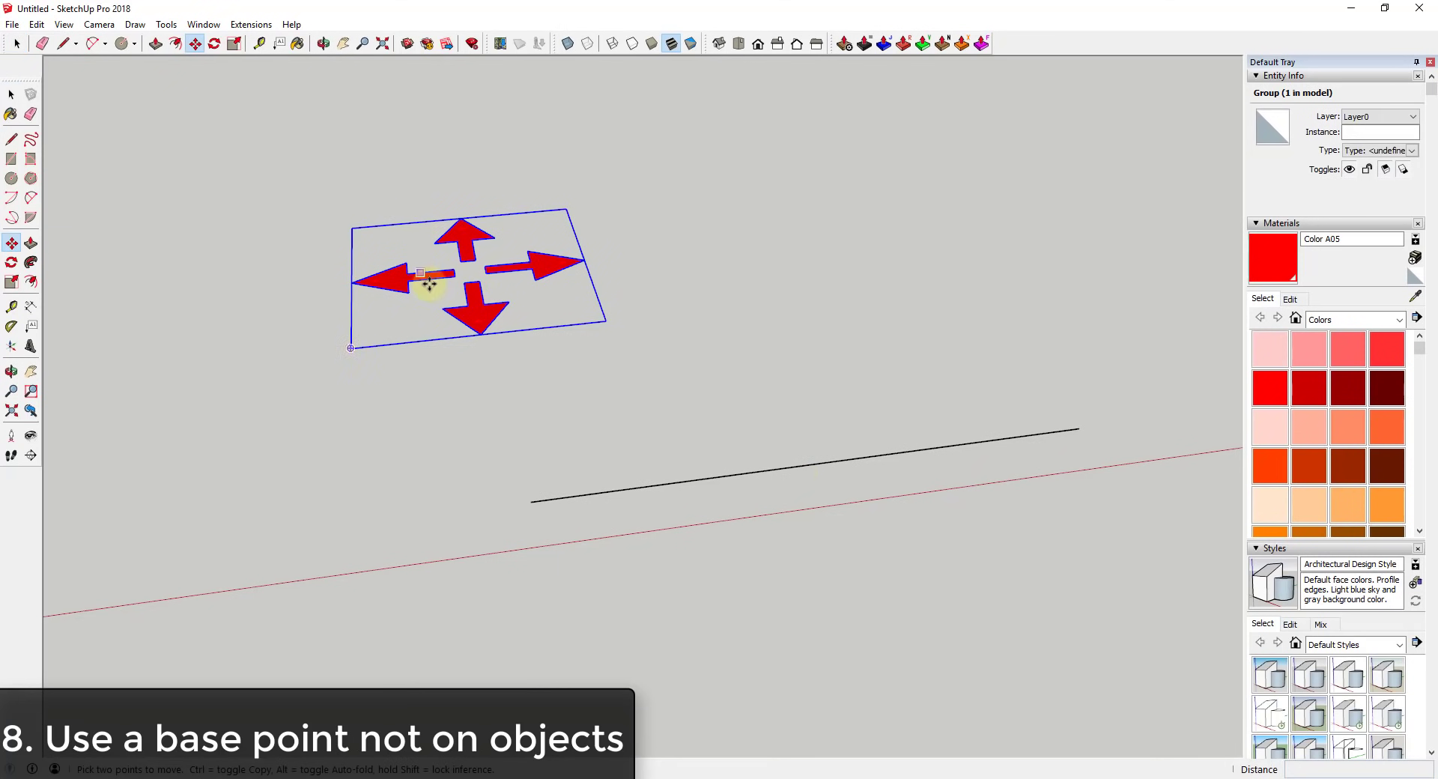
key("space")
left_click(483, 320)
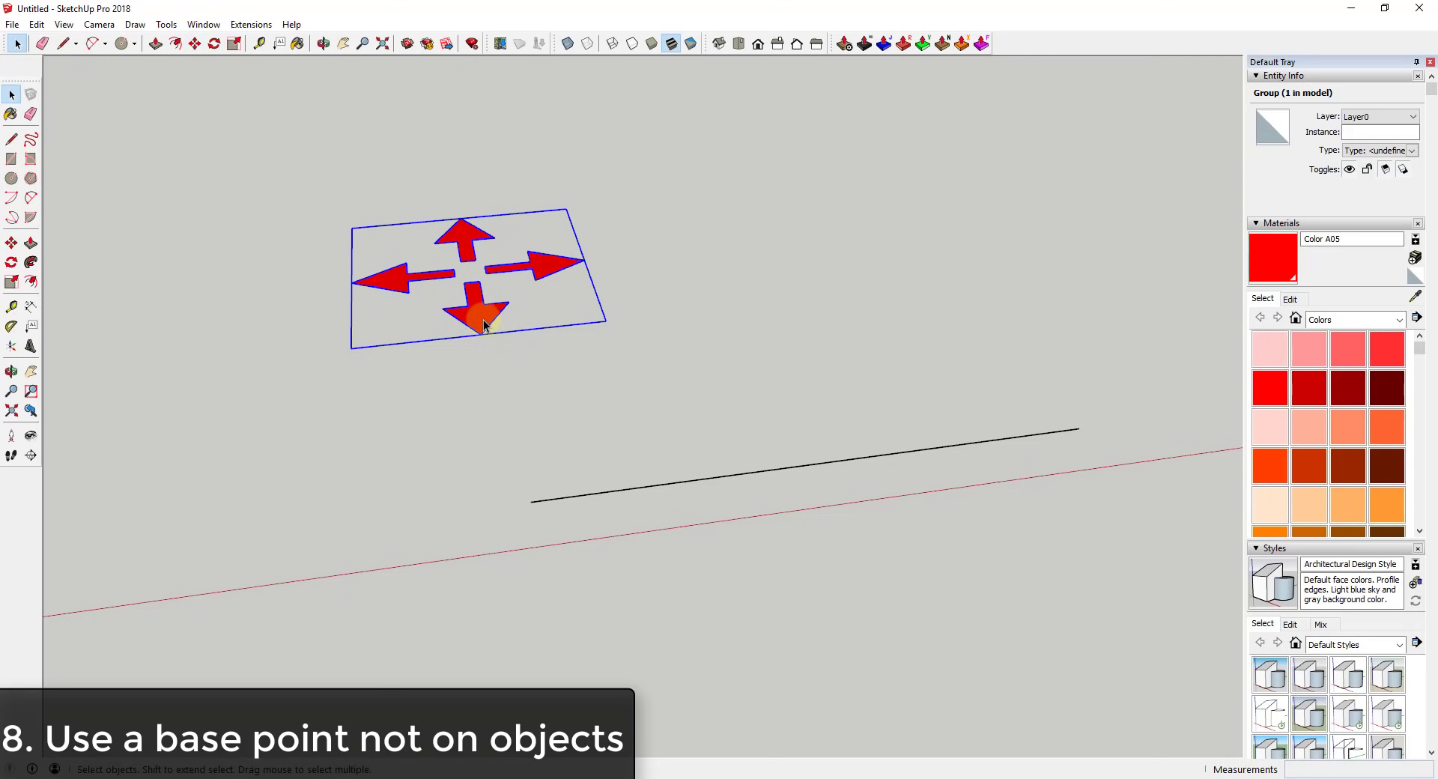
key("m")
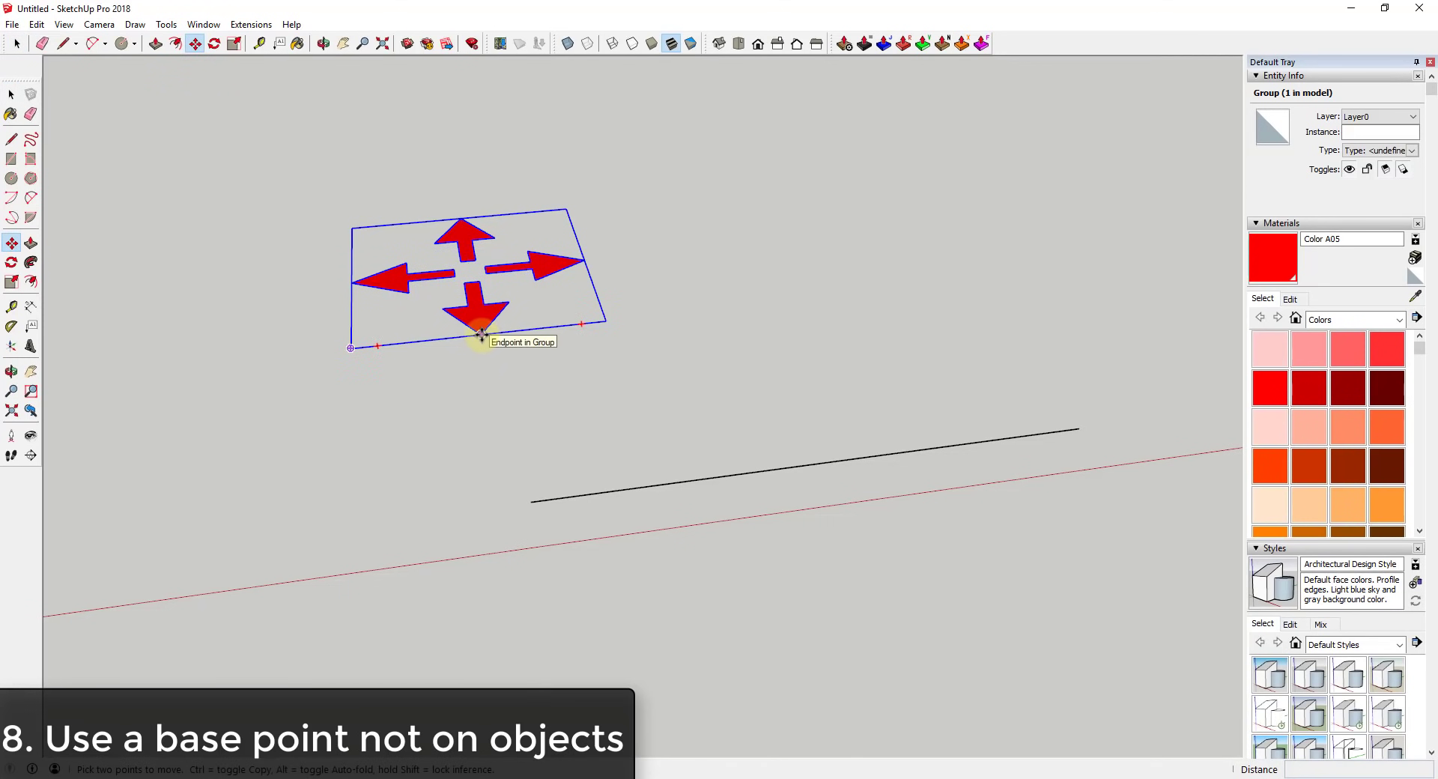
left_click(481, 335)
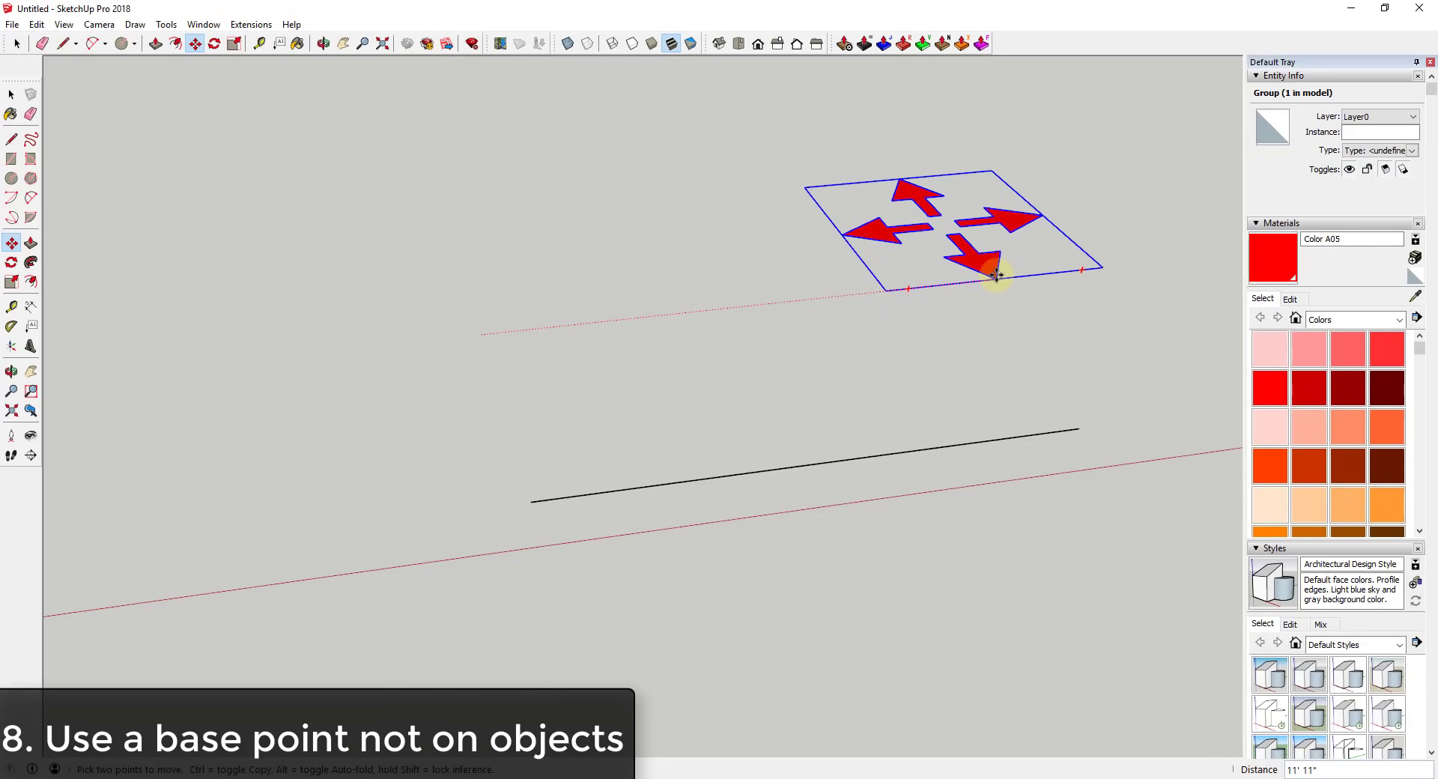
key("space")
key("m")
key("space")
Move the red arrow group a short distance along the red axis, starting from the tip of its front arrow
left_click(483, 334)
key("m")
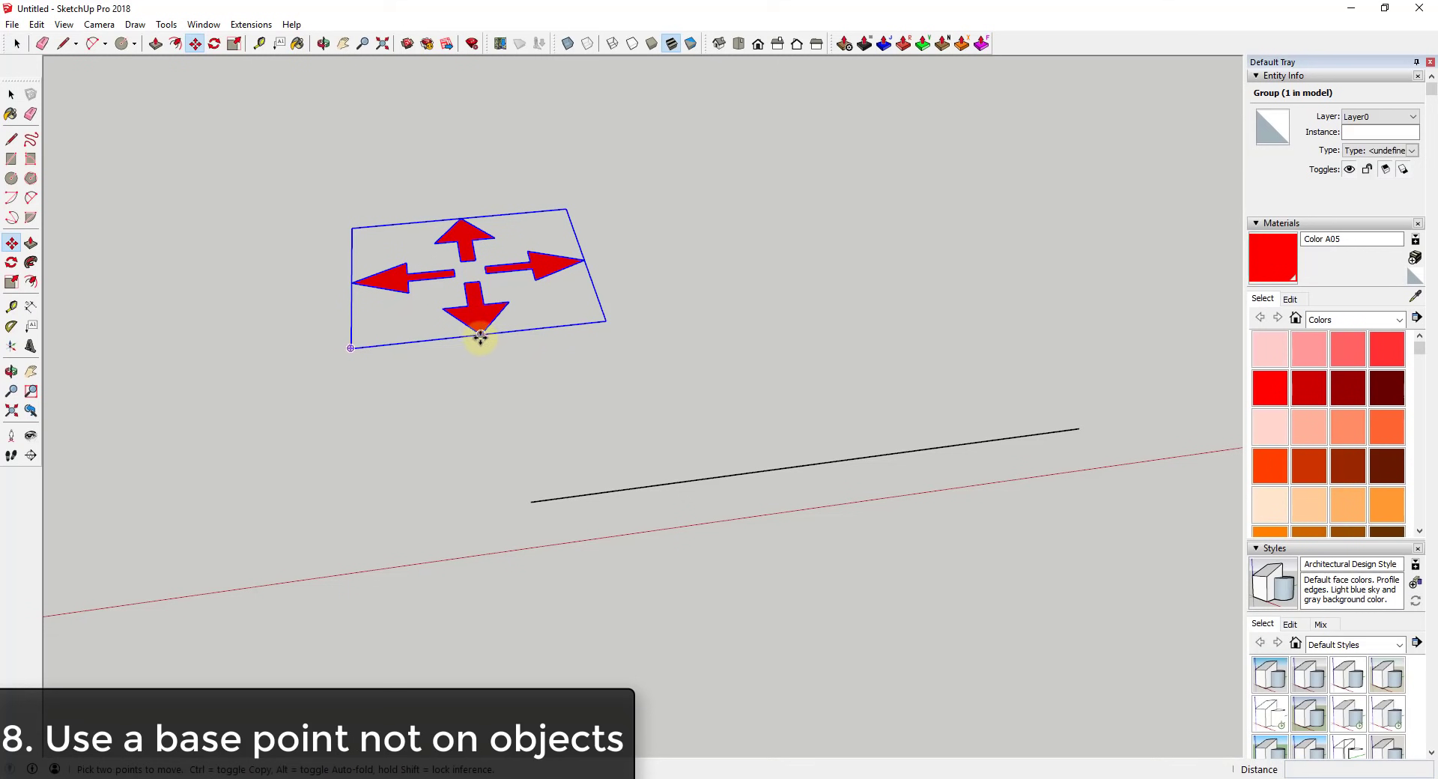
left_click(480, 337)
left_click(496, 337)
key("space")
left_click(608, 422)
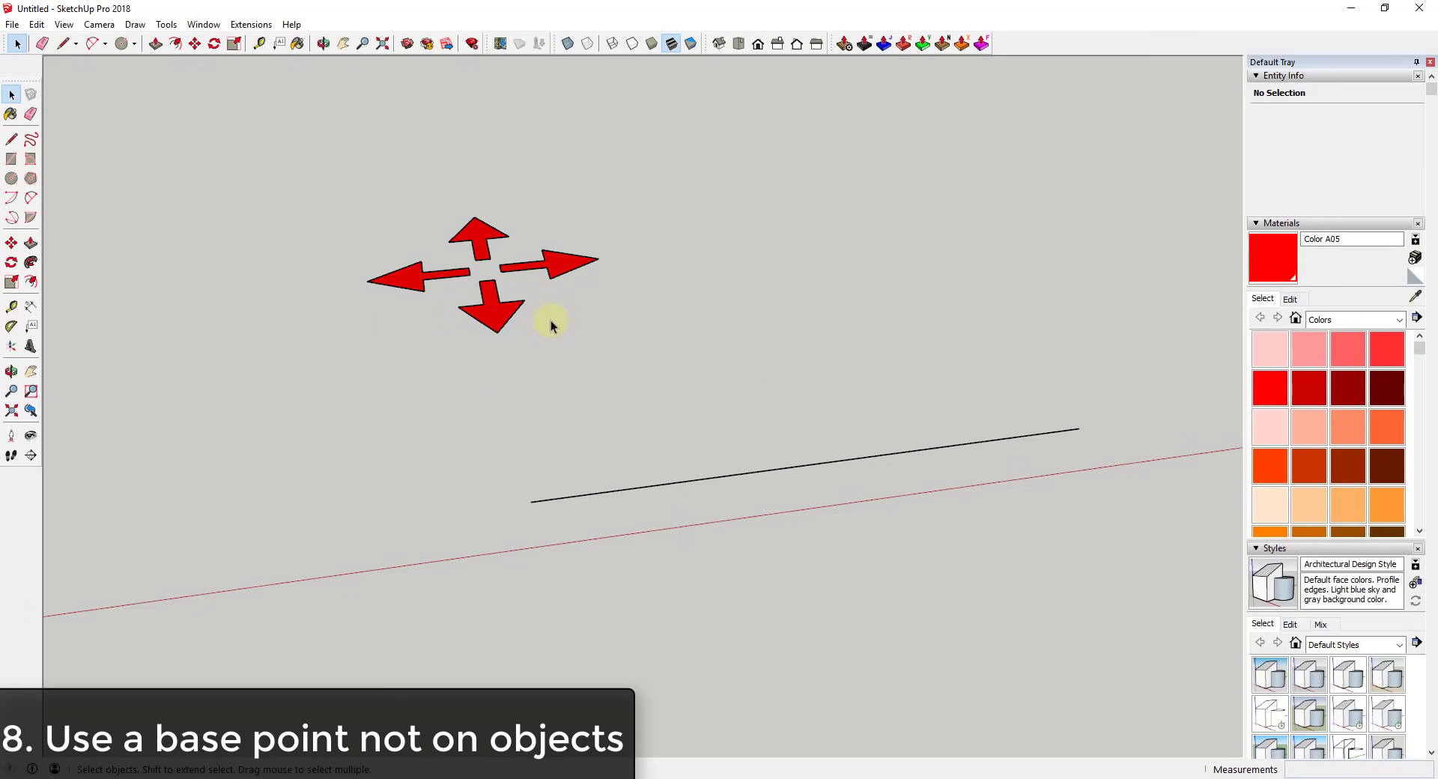
Move the red arrow group by the separate line's length, using the line's near endpoint as base point and its far endpoint as destination
left_click(492, 309)
key("m")
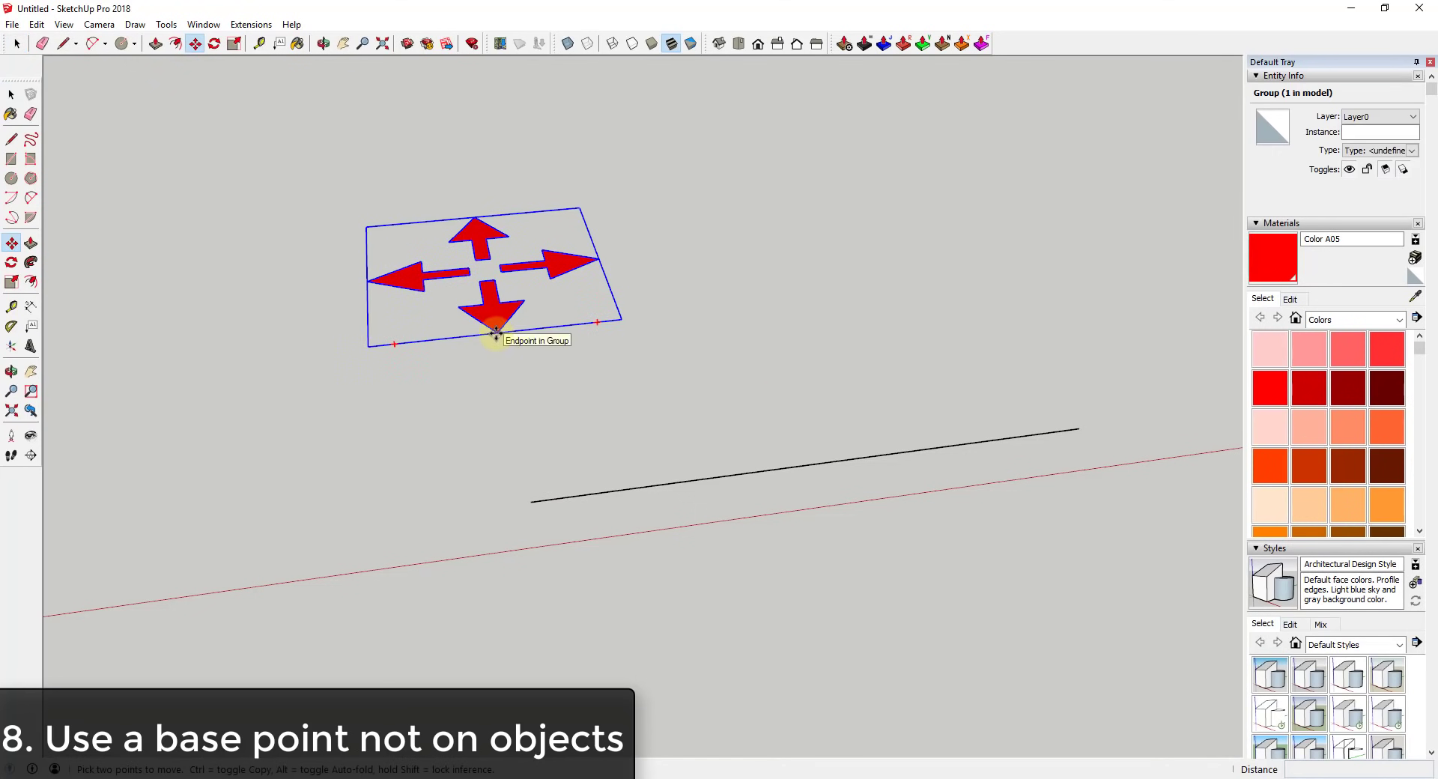
left_click(495, 332)
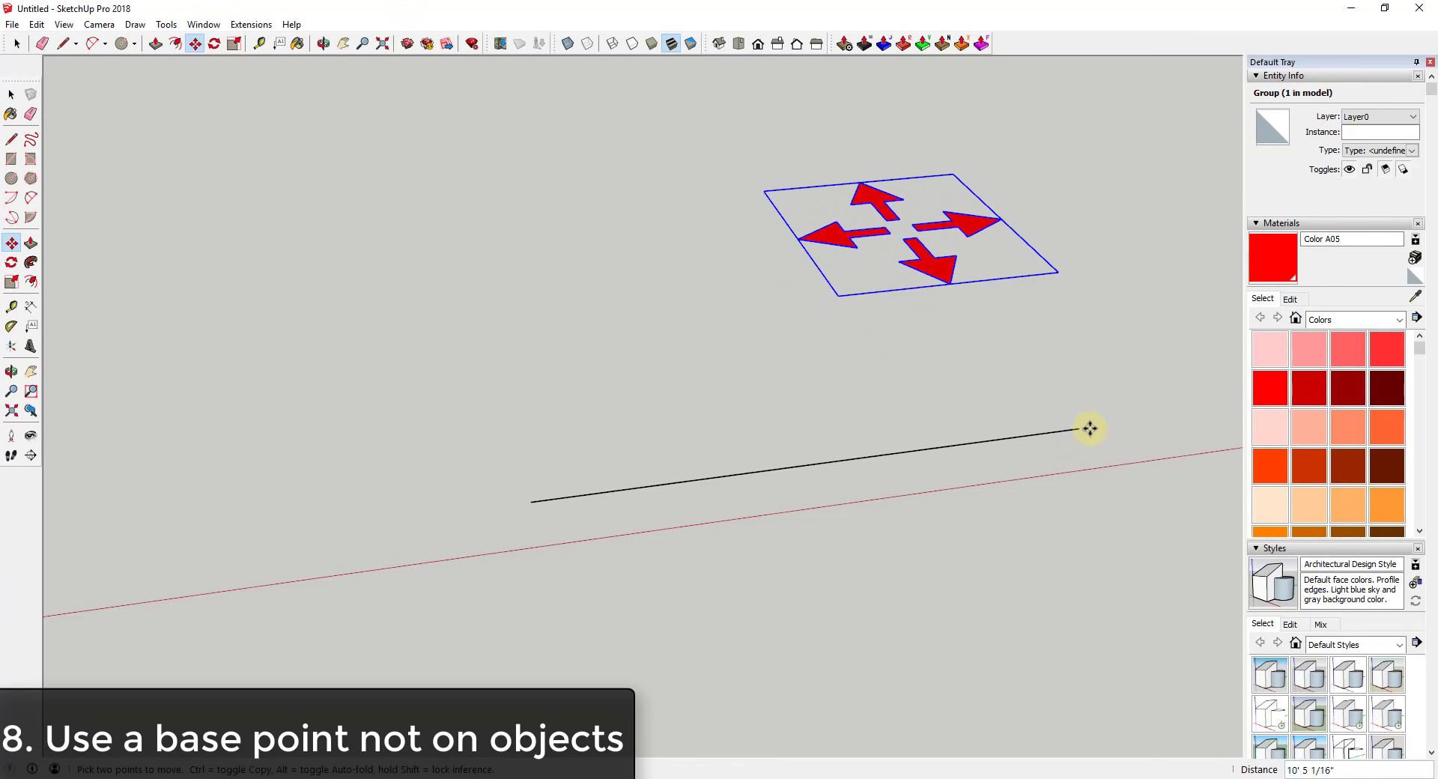
key("Escape")
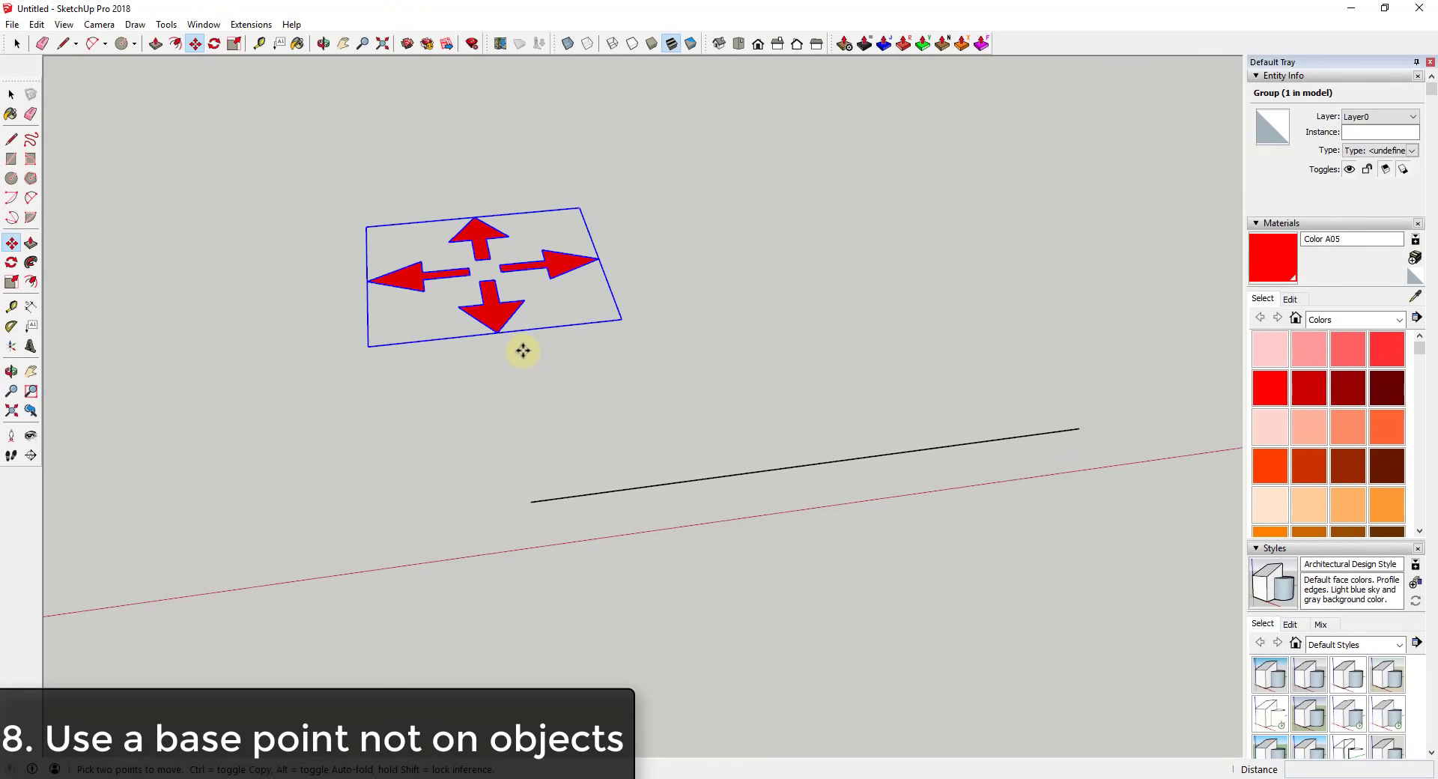
left_click(531, 502)
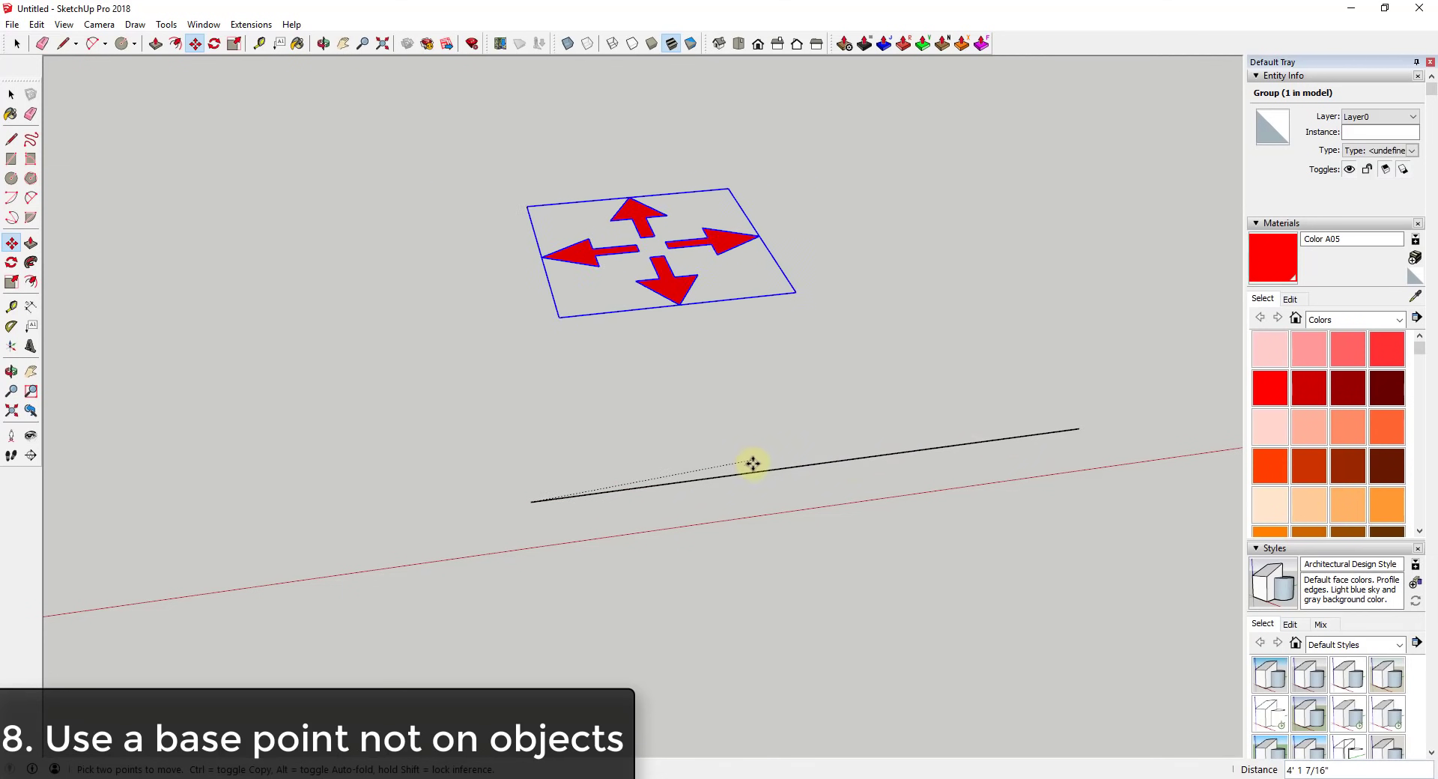
left_click(532, 501)
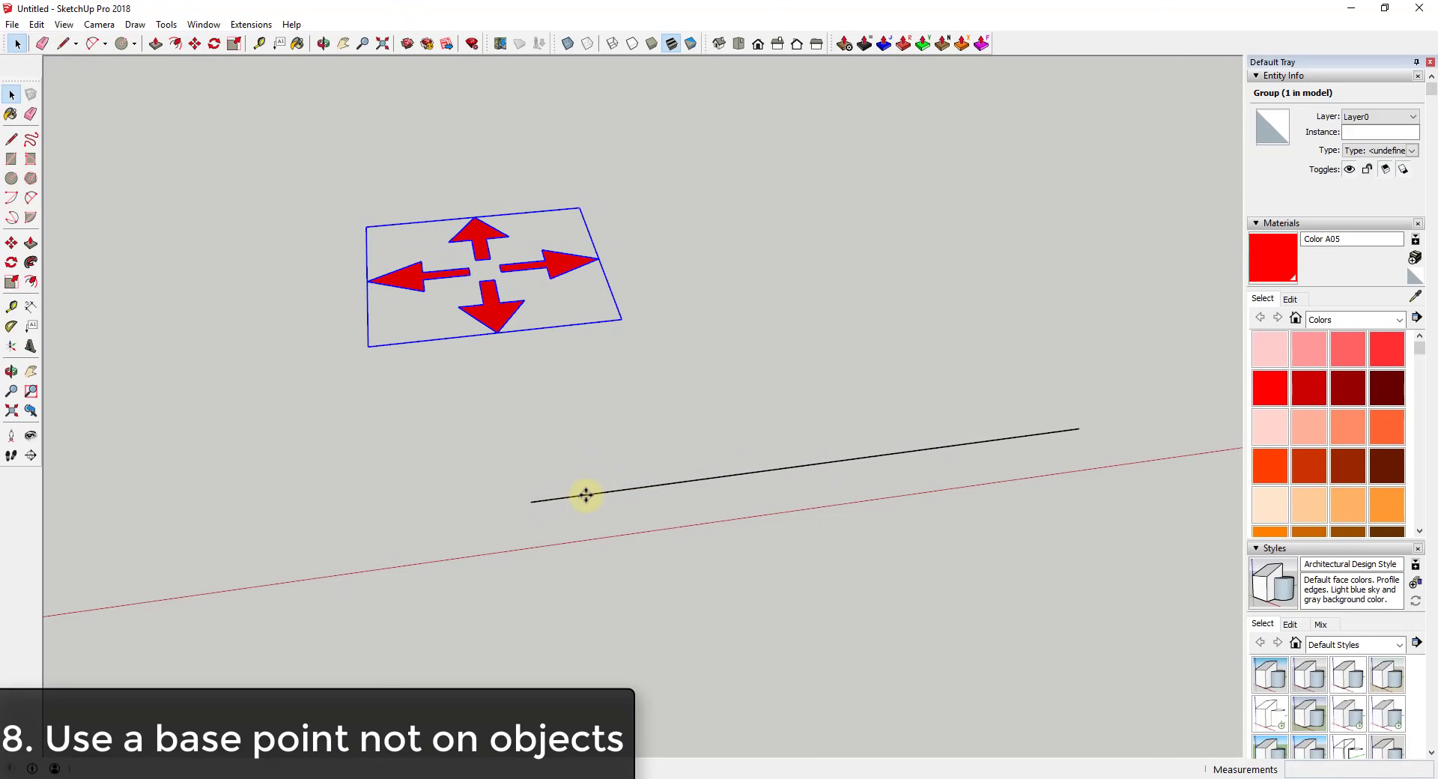
left_click(530, 501)
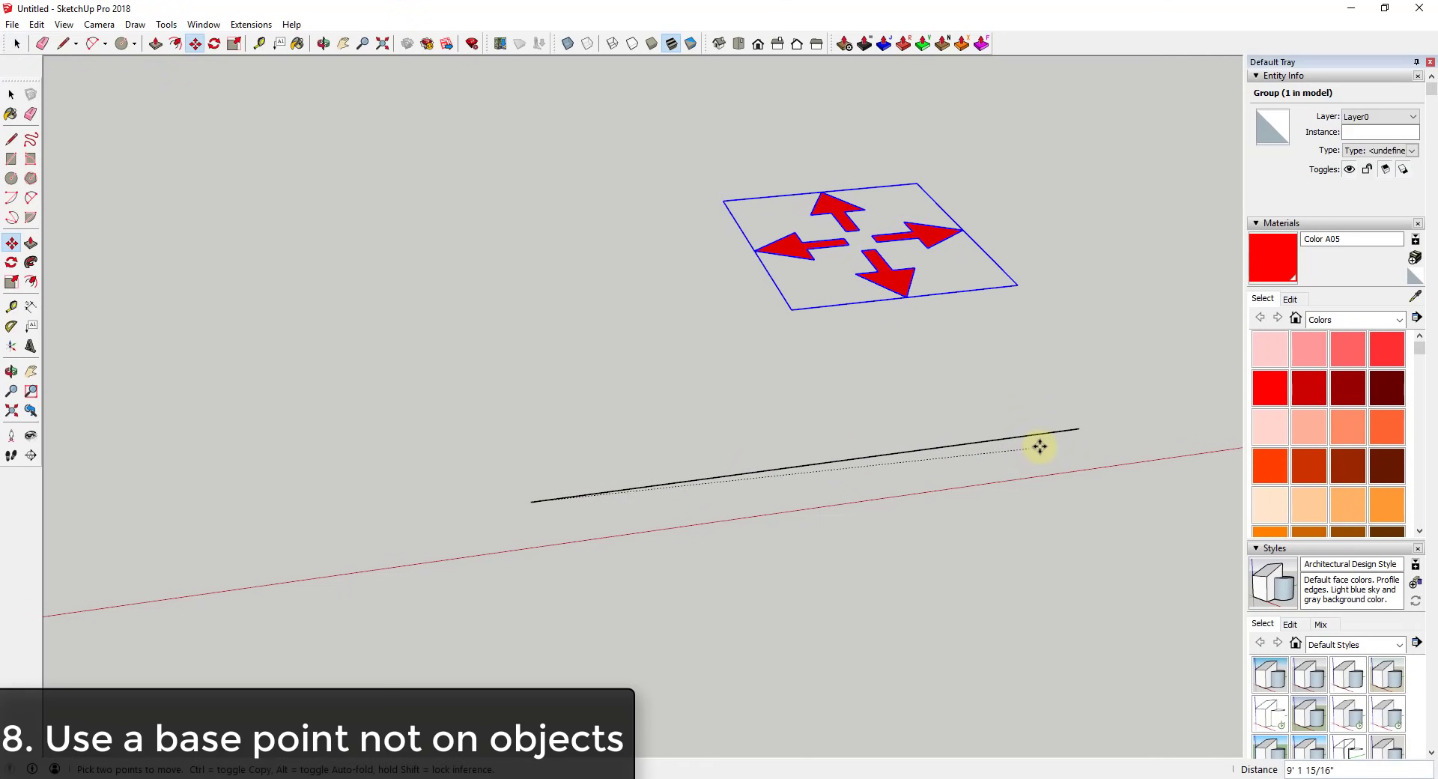
left_click(1078, 428)
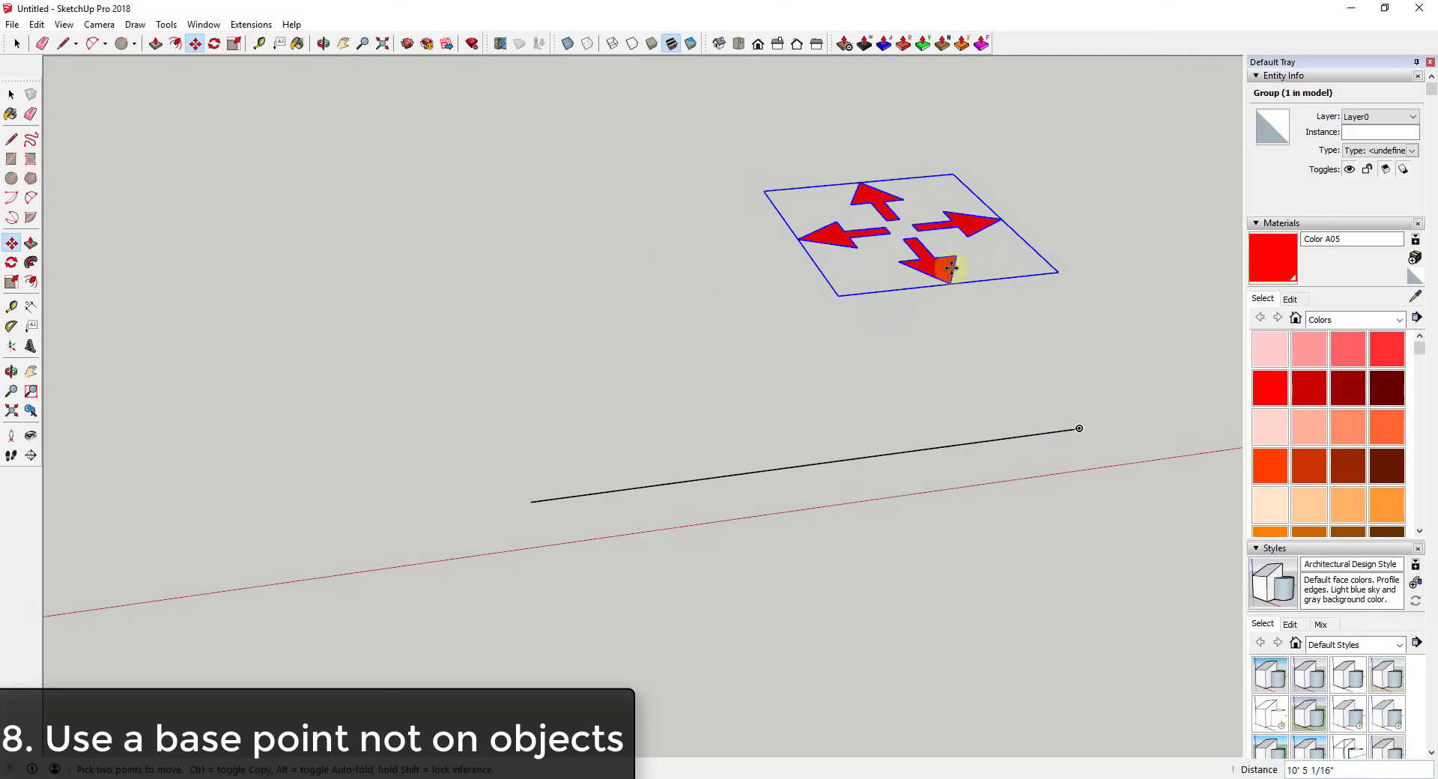